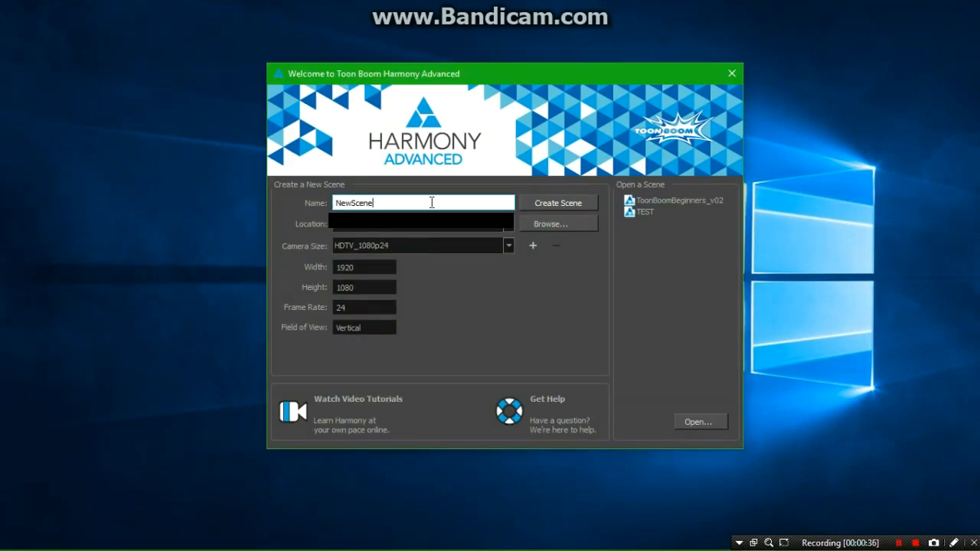
# Name the new scene testytesty.
pyautogui.doubleClick(401, 205)
pyautogui.write('testytesty')
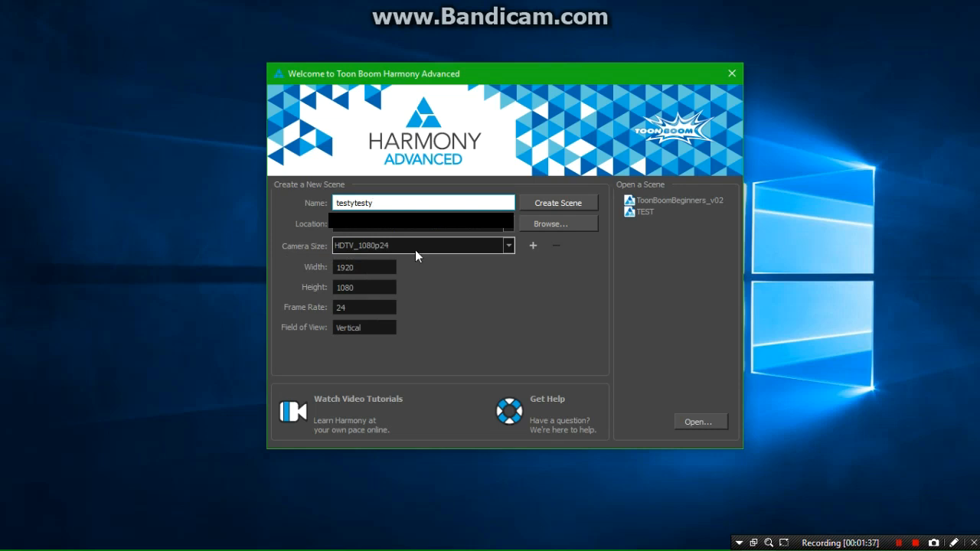
# Try the 4K_UHD and film-4K camera size presets for the new scene.
pyautogui.click(508, 247)
pyautogui.moveTo(504, 282)
pyautogui.mouseDown()
pyautogui.moveTo(507, 320)
pyautogui.moveTo(508, 266)
pyautogui.mouseUp()
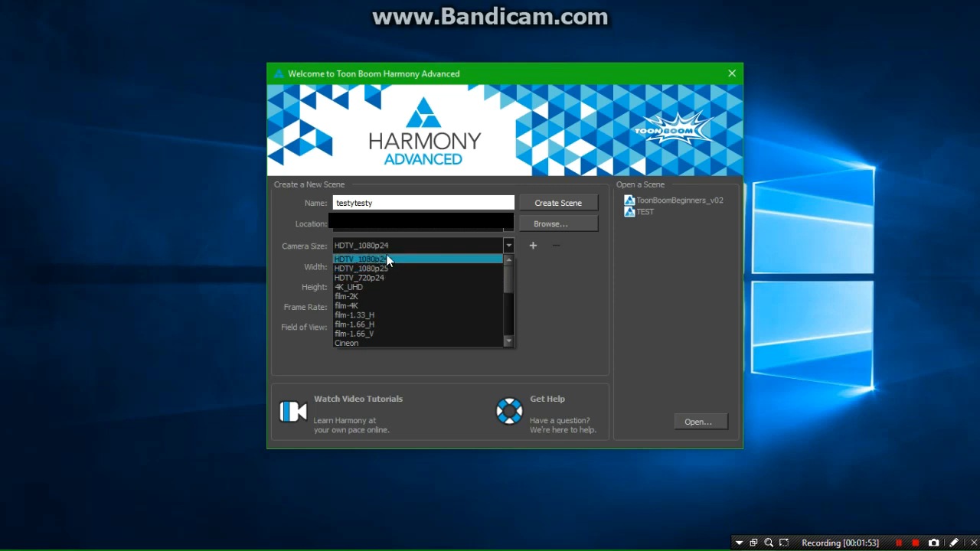
pyautogui.click(347, 287)
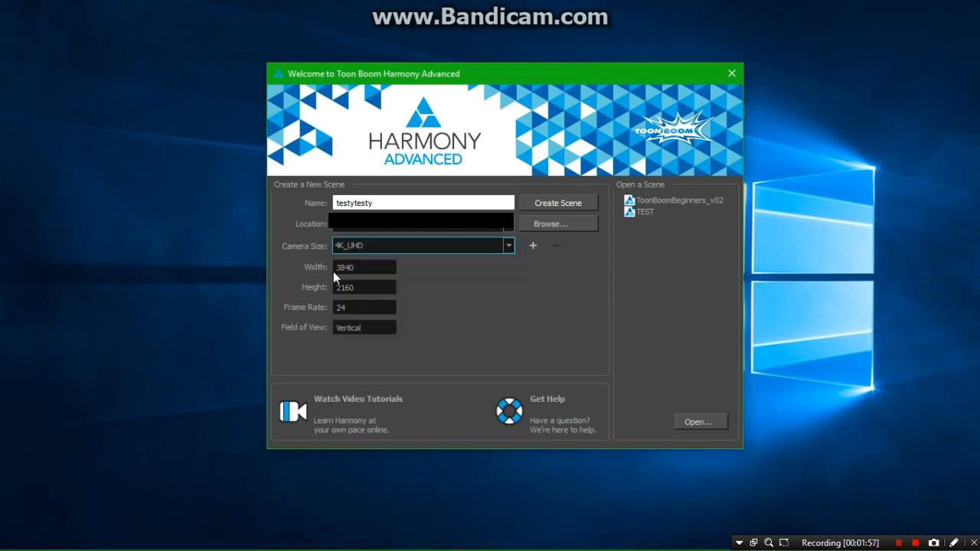
pyautogui.click(370, 246)
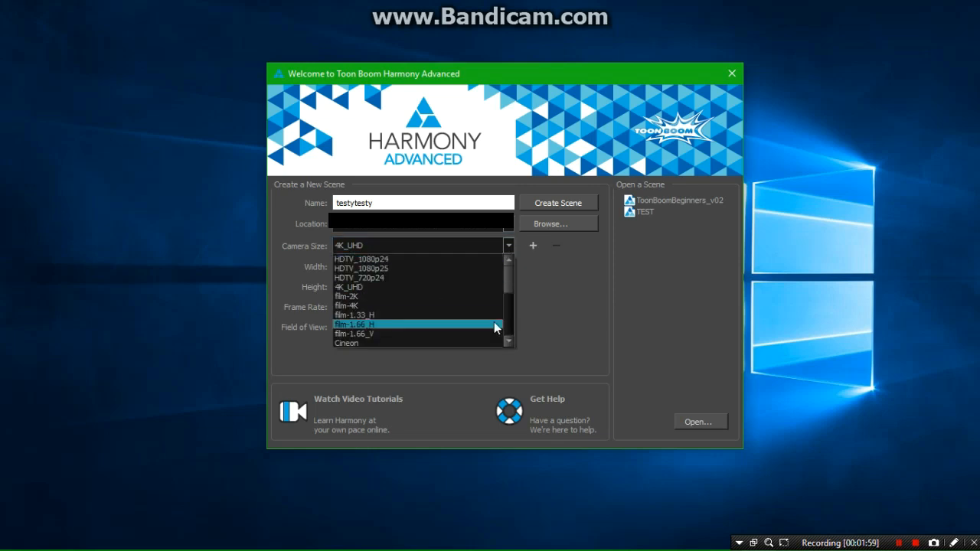
pyautogui.moveTo(508, 271); pyautogui.dragTo(510, 280)
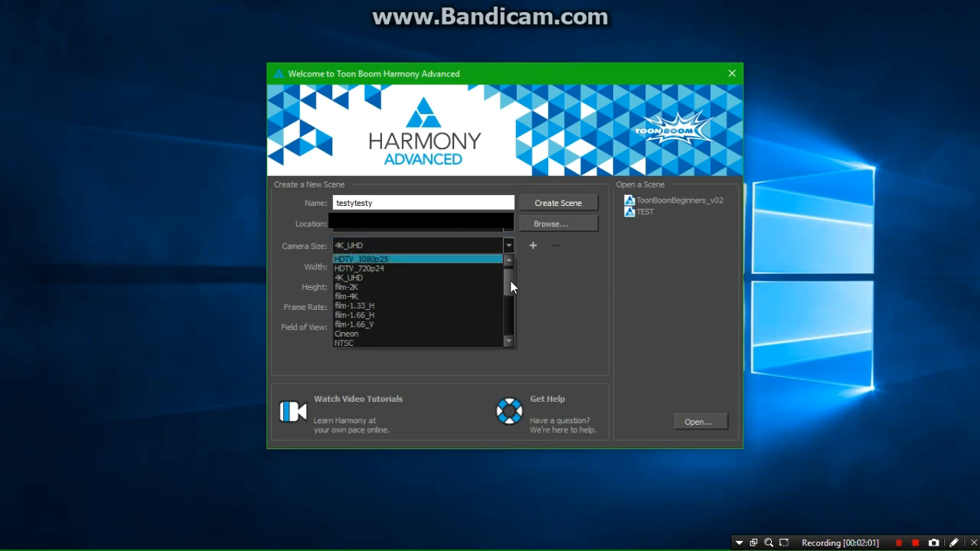
pyautogui.click(363, 296)
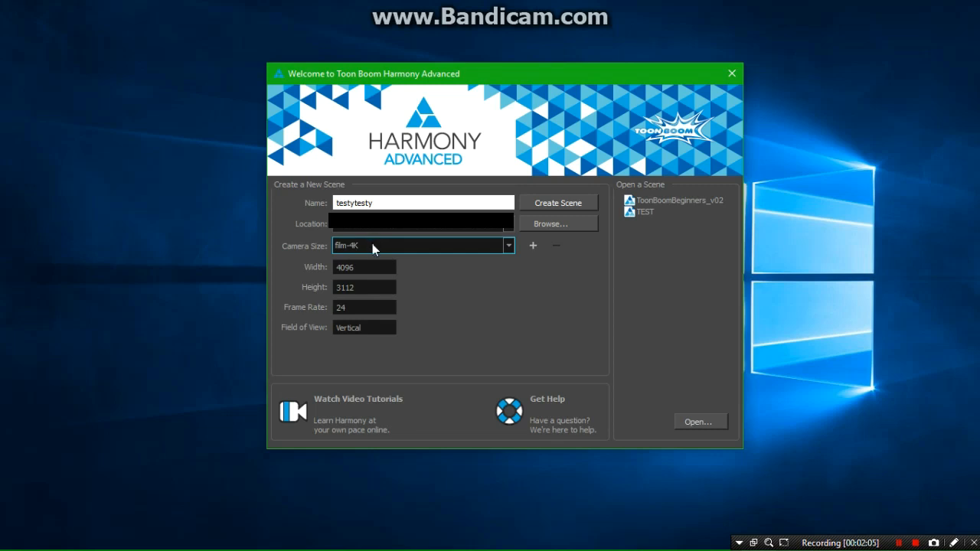
# Try several more camera size presets, including 4K_UHD, and end on 2160p.
pyautogui.click(372, 243)
pyautogui.click(358, 286)
pyautogui.click(368, 244)
pyautogui.click(366, 276)
pyautogui.click(362, 247)
pyautogui.click(359, 294)
pyautogui.click(366, 245)
pyautogui.click(360, 275)
pyautogui.click(366, 247)
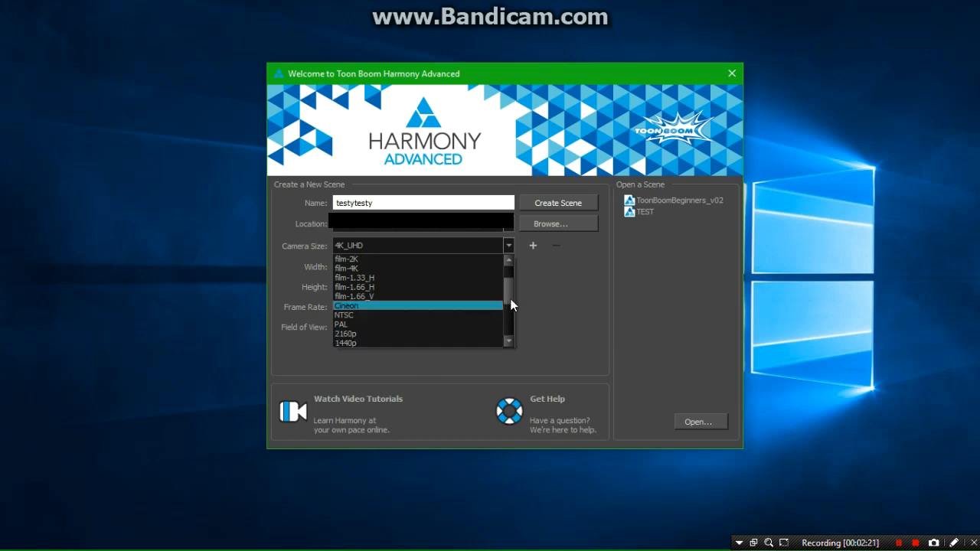
pyautogui.scroll(-2, 511, 306)
pyautogui.click(353, 297)
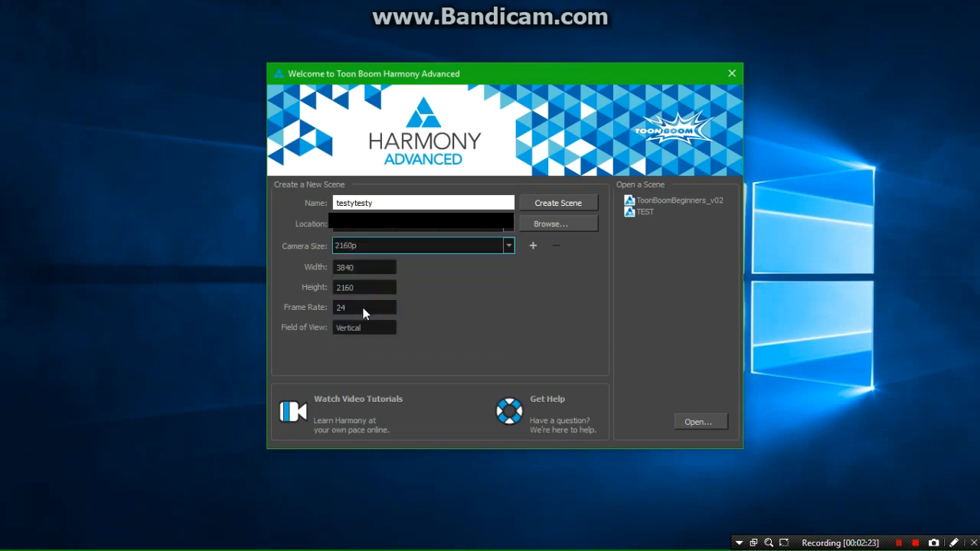
# Look through the remaining camera size presets and set the camera size to HDTV_720p24.
pyautogui.click(417, 245)
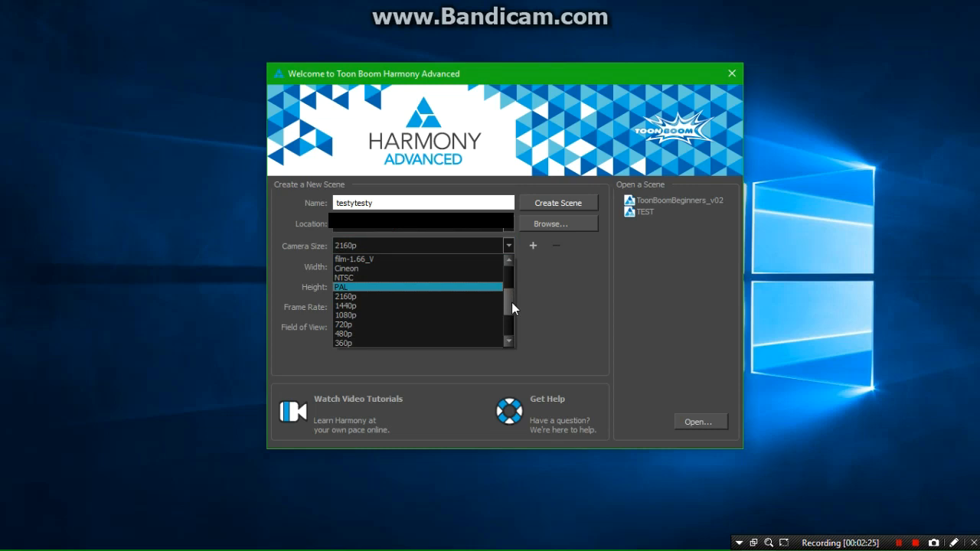
pyautogui.moveTo(511, 307); pyautogui.dragTo(515, 338)
pyautogui.click(515, 330)
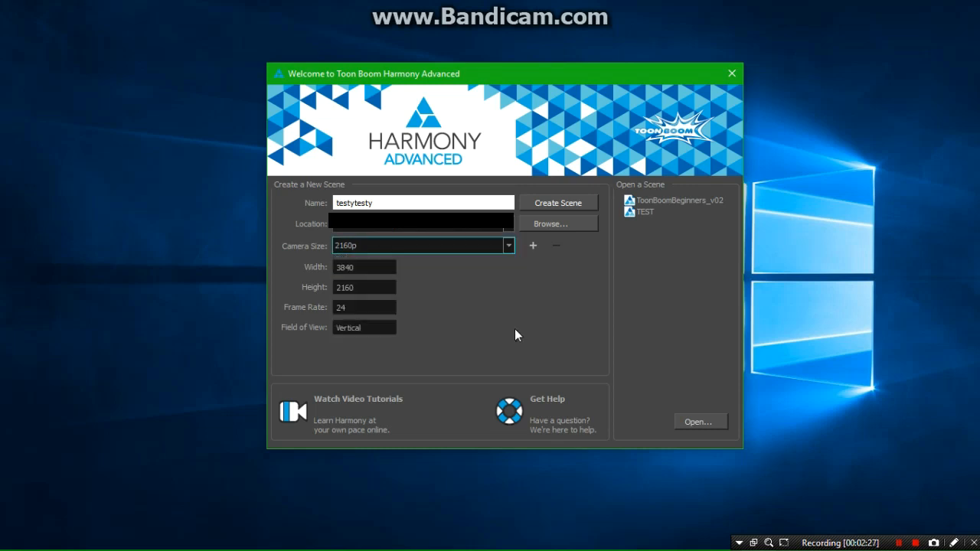
pyautogui.click(509, 245)
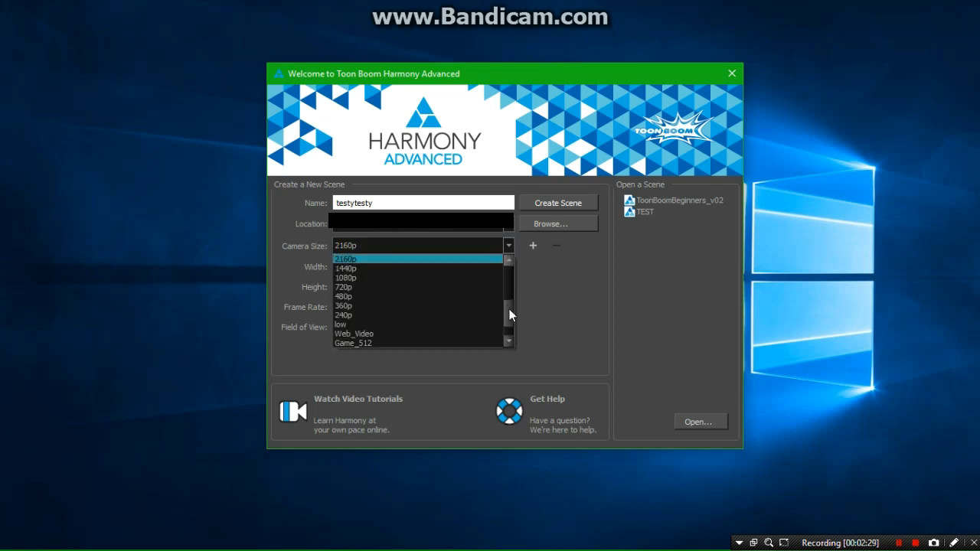
pyautogui.scroll(-5, 510, 315)
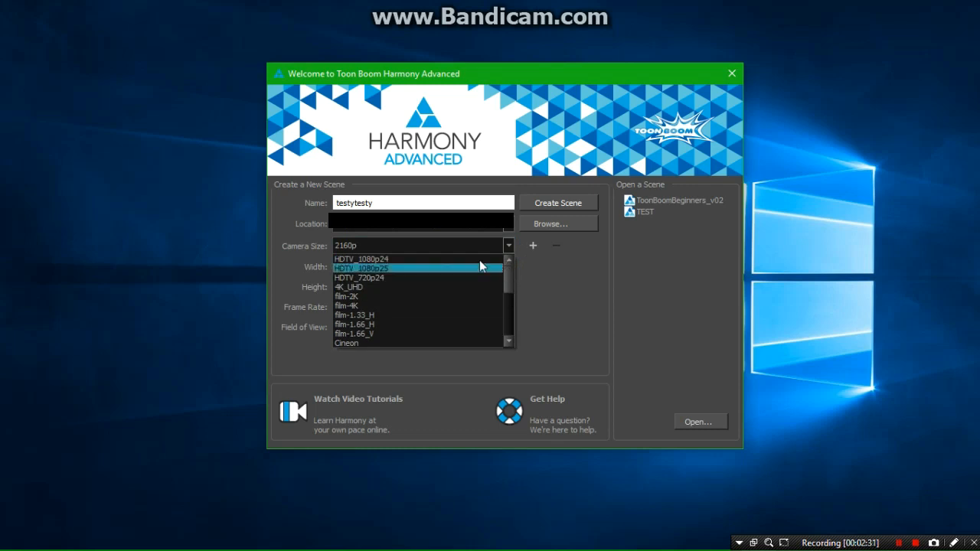
pyautogui.click(365, 279)
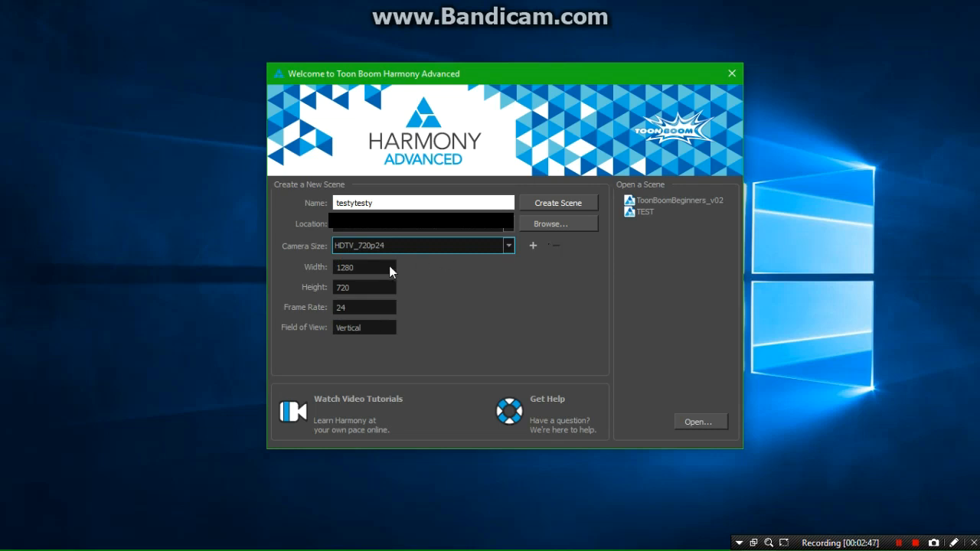
# Start a new custom resolution preset based on HDTV_720p24 and name it My_Camera_Setup.
pyautogui.click(534, 248)
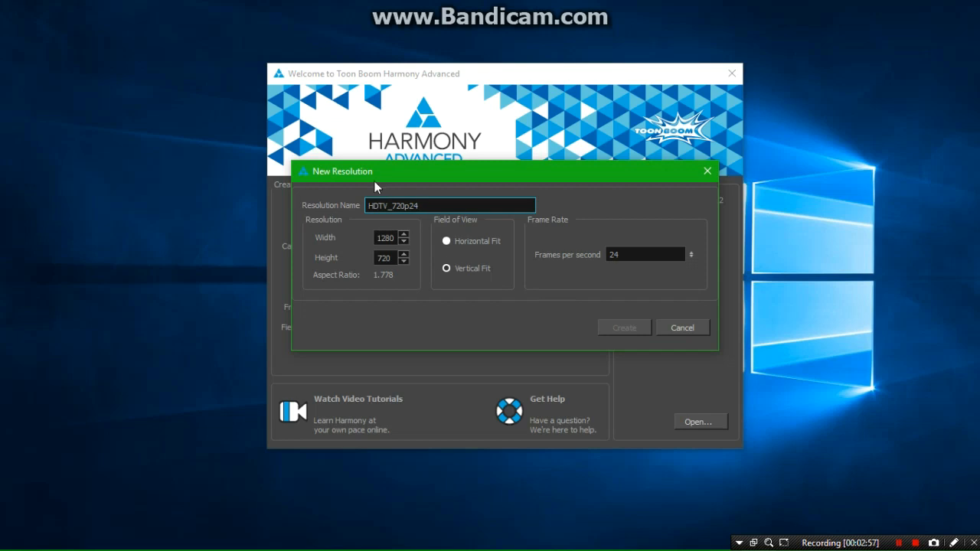
pyautogui.moveTo(379, 180); pyautogui.dragTo(567, 219)
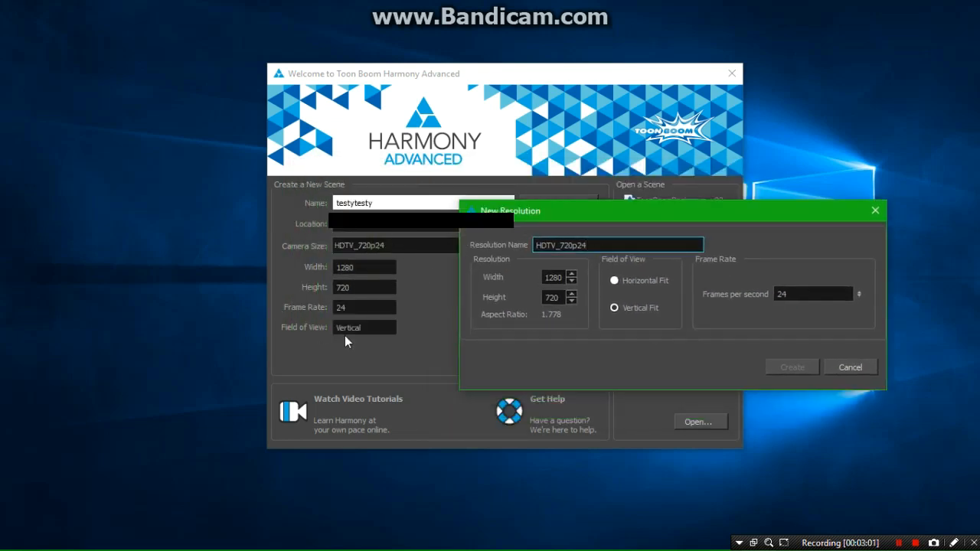
pyautogui.moveTo(559, 213); pyautogui.dragTo(387, 186)
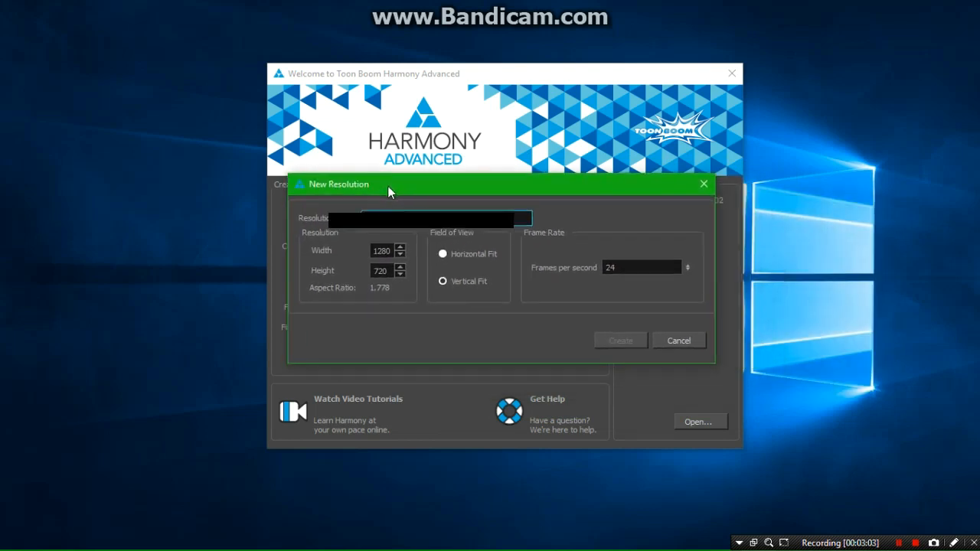
pyautogui.doubleClick(426, 221)
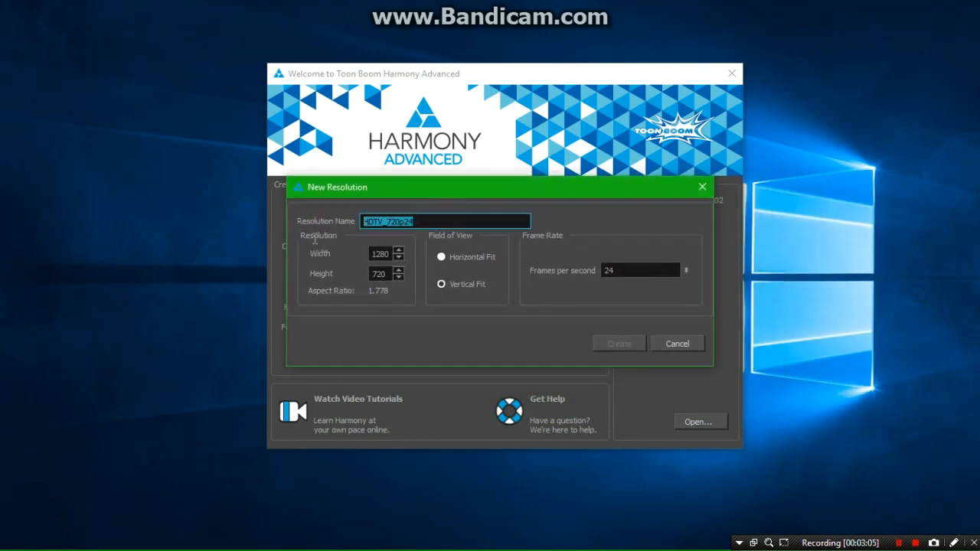
pyautogui.click(454, 223)
pyautogui.moveTo(374, 196); pyautogui.dragTo(355, 366)
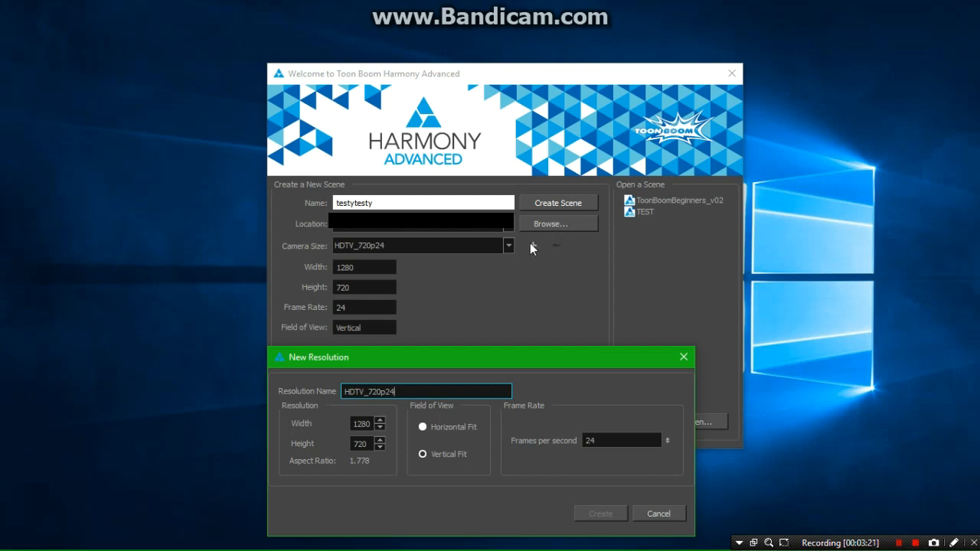
pyautogui.moveTo(562, 358); pyautogui.dragTo(585, 191)
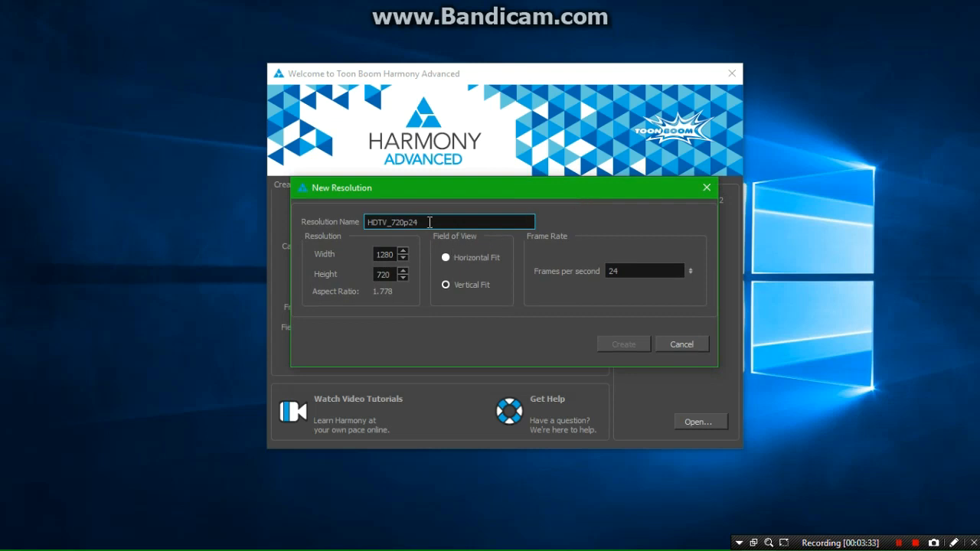
pyautogui.moveTo(366, 225); pyautogui.dragTo(446, 223)
pyautogui.click(446, 223)
pyautogui.hotkey('ctrl', 'a')
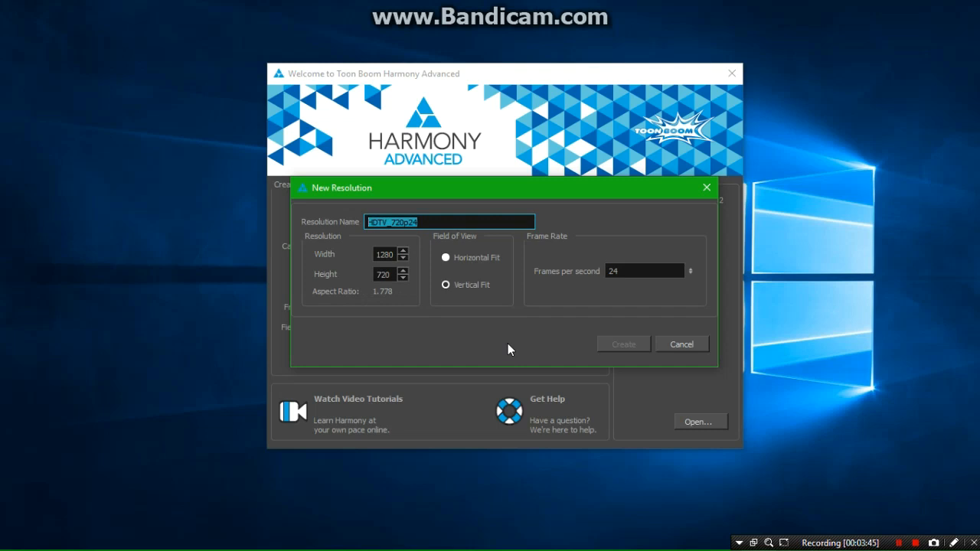
pyautogui.write('My_')
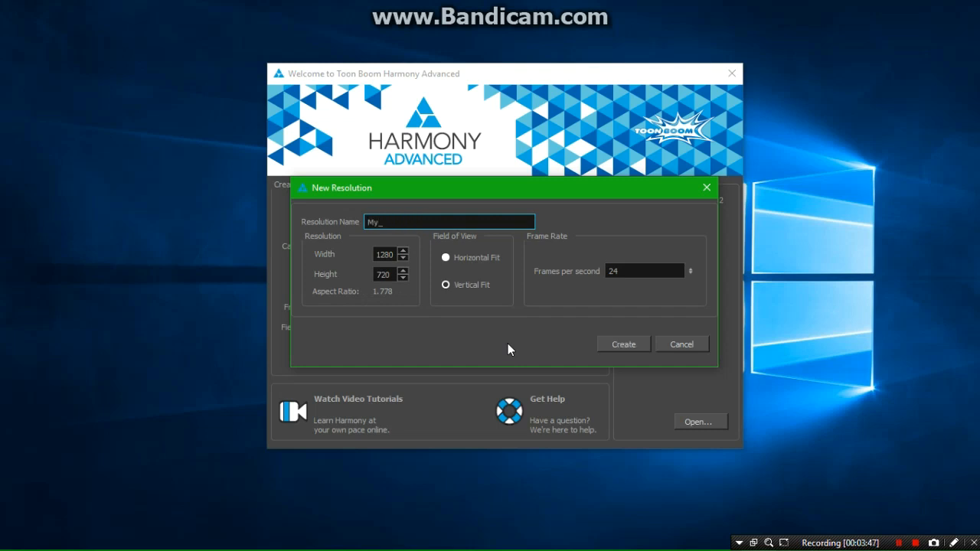
pyautogui.write('Camera_Setup')
pyautogui.moveTo(374, 224); pyautogui.dragTo(382, 223)
pyautogui.press('End')
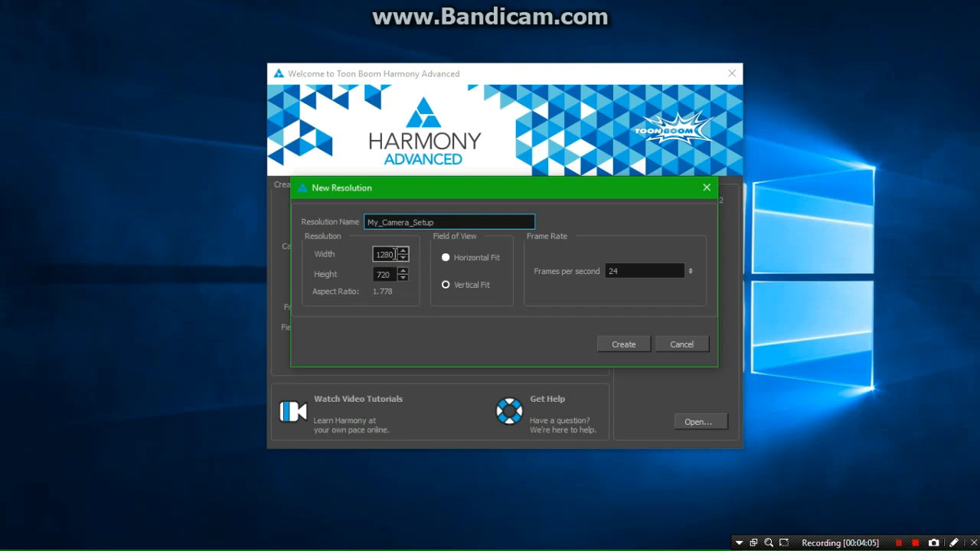
# Set the custom resolution's width to 550 and its height to 400.
pyautogui.moveTo(395, 254); pyautogui.dragTo(375, 253)
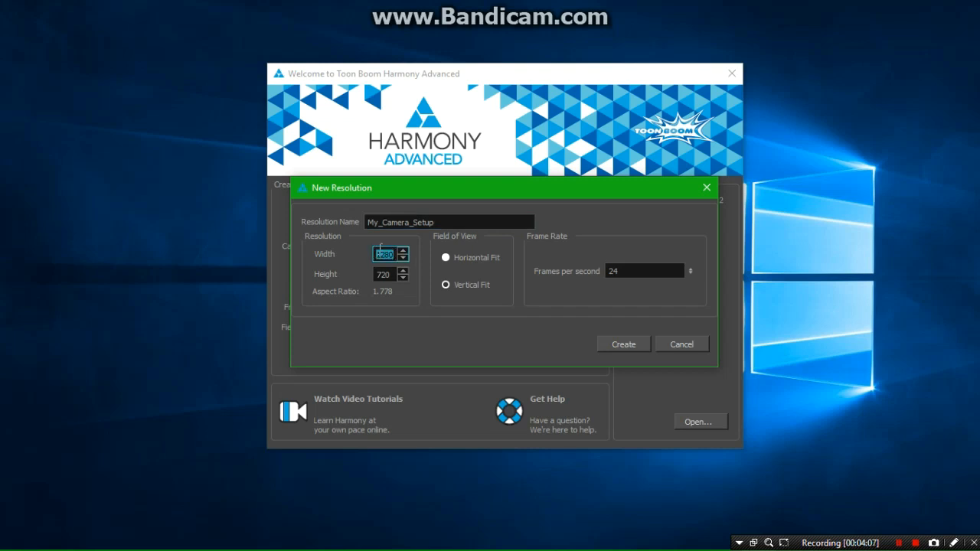
pyautogui.write('550')
pyautogui.click(393, 275)
pyautogui.moveTo(393, 275); pyautogui.dragTo(362, 275)
pyautogui.write('400')
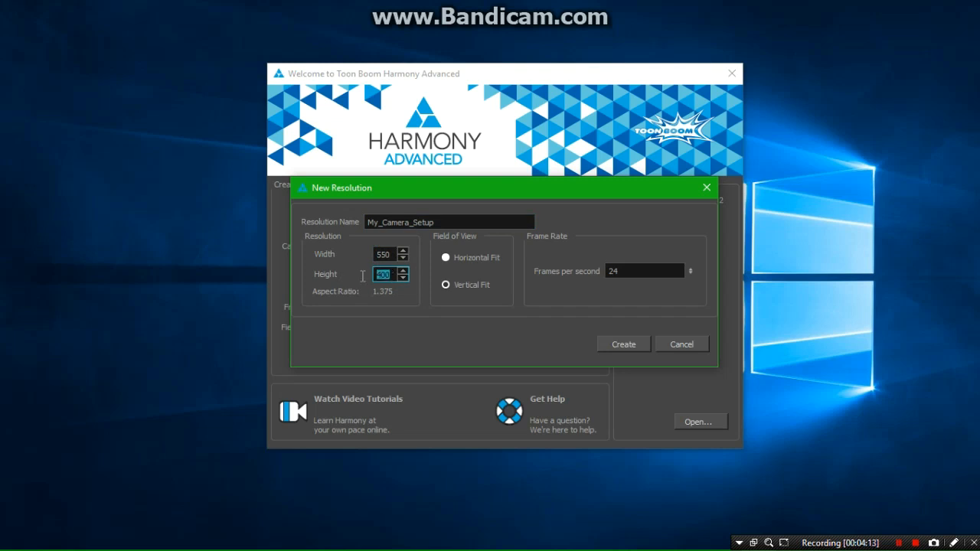
# Set the custom resolution to a height of 720 and a width of 1280, and create the preset.
pyautogui.write('720')
pyautogui.moveTo(396, 255); pyautogui.dragTo(351, 257)
pyautogui.write('1280')
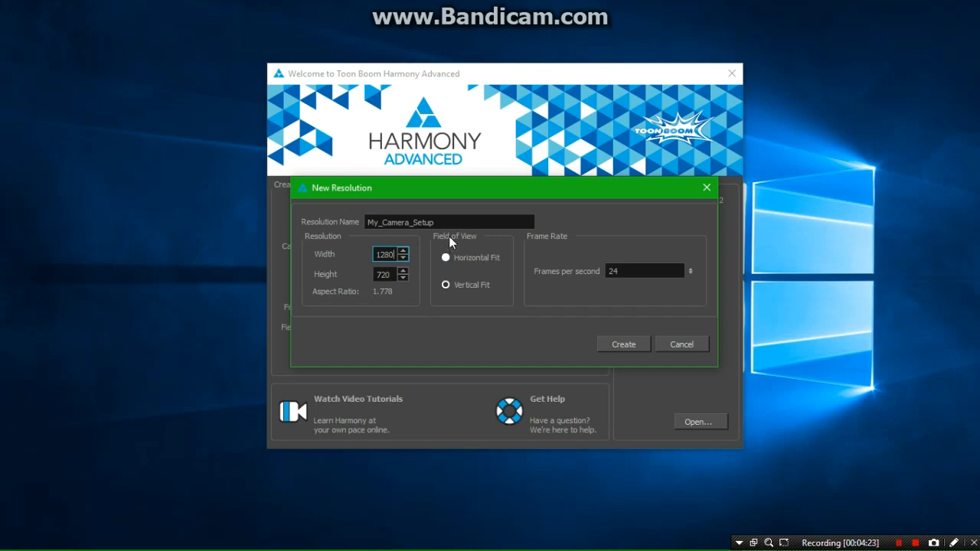
pyautogui.moveTo(445, 191)
pyautogui.mouseDown()
pyautogui.moveTo(596, 291)
pyautogui.moveTo(551, 232)
pyautogui.moveTo(437, 186)
pyautogui.mouseUp()
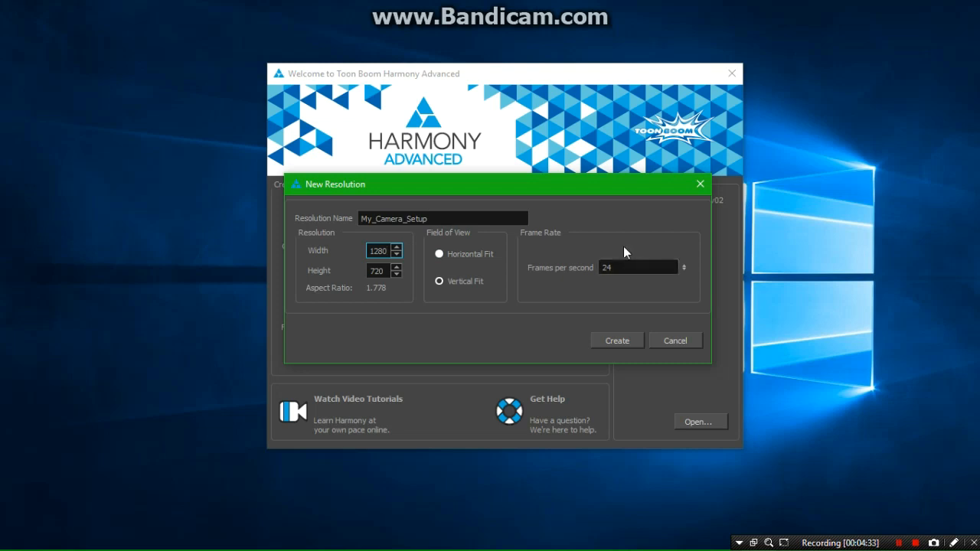
pyautogui.click(626, 344)
# Check the camera size list for the My_Camera_Setup preset and delete that preset.
pyautogui.click(468, 246)
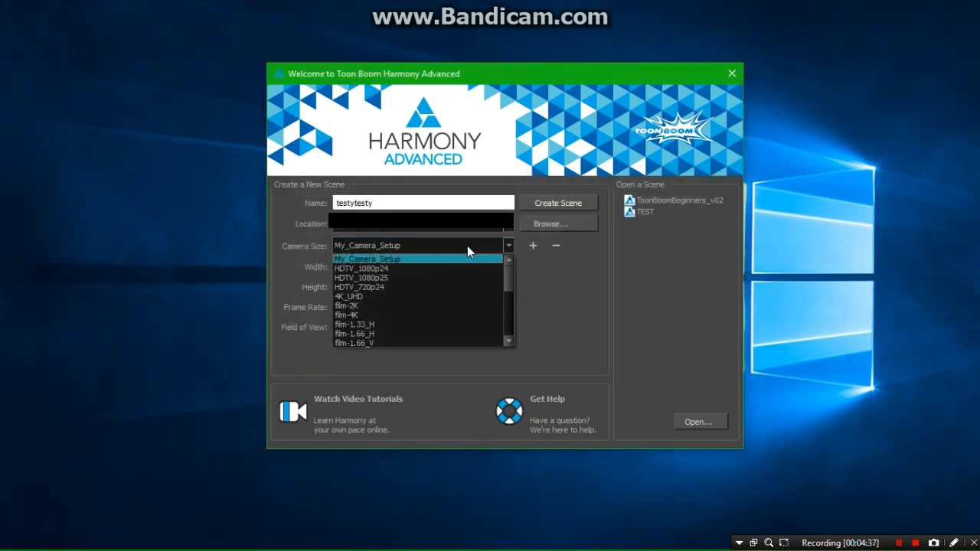
pyautogui.click(529, 273)
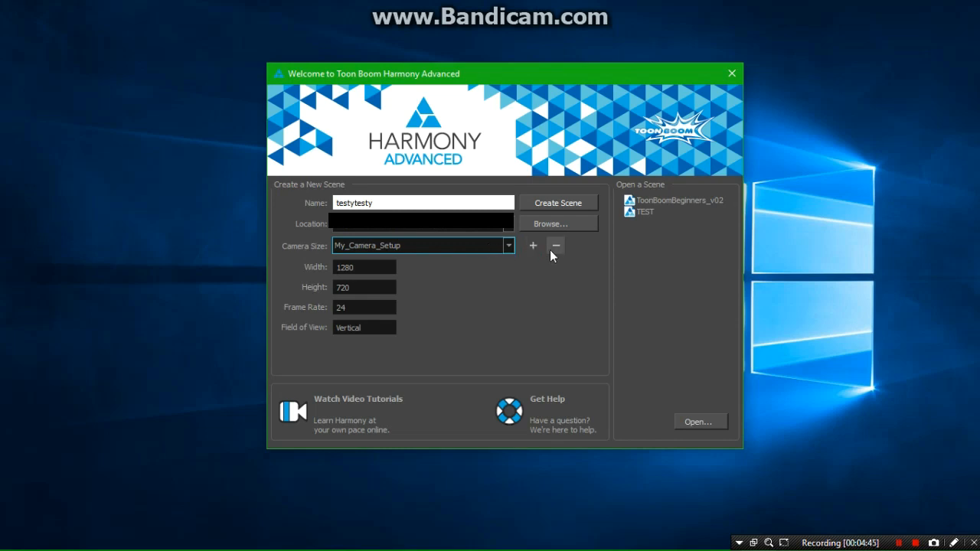
pyautogui.click(550, 244)
# Set the camera size to HDTV_720p24 and create the scene.
pyautogui.click(503, 247)
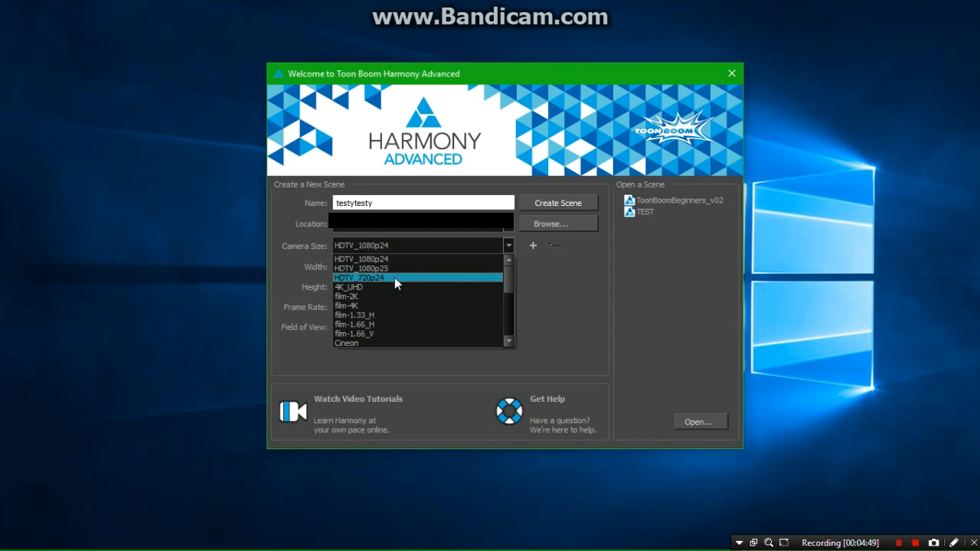
pyautogui.click(394, 277)
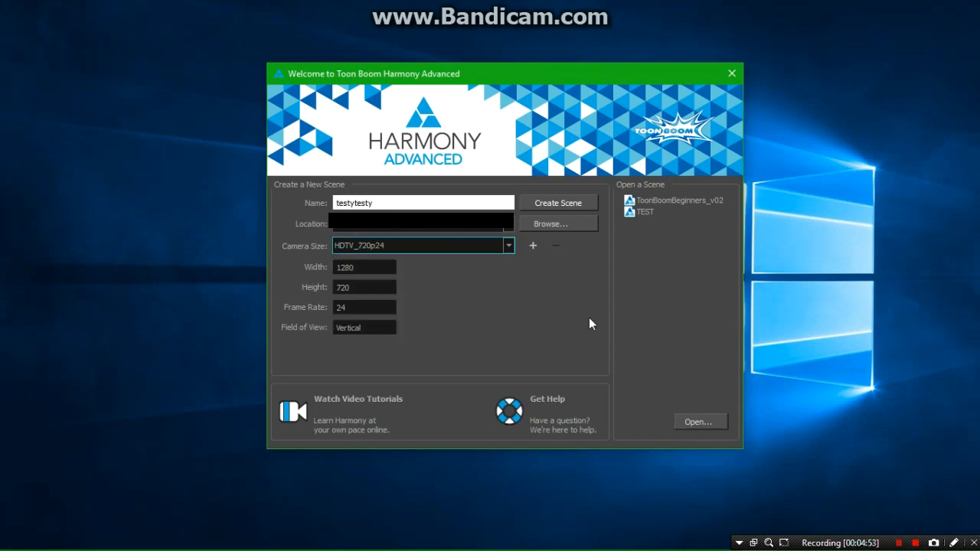
pyautogui.click(557, 204)
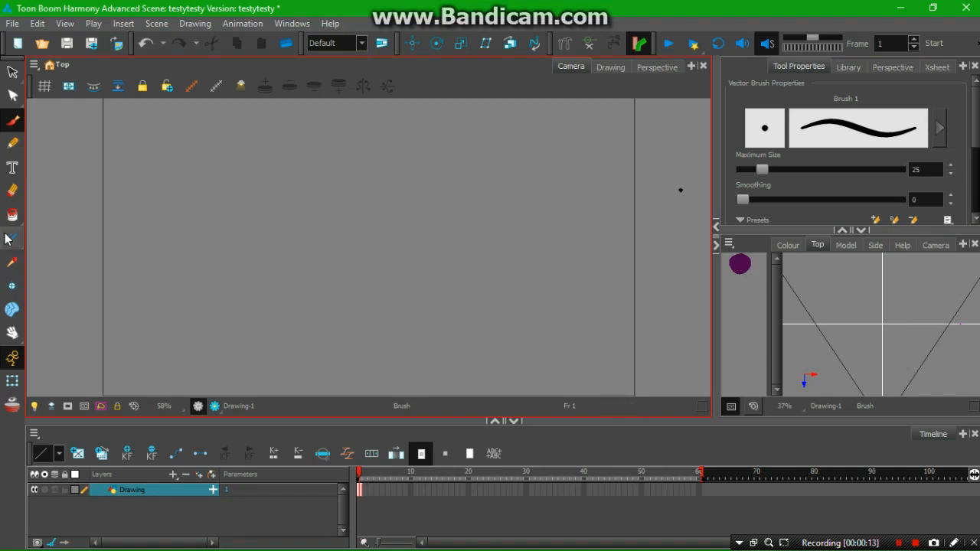
# Try the Eraser and Brush tools, switch to the Select tool, and display the scene's colour palettes.
pyautogui.click(17, 193)
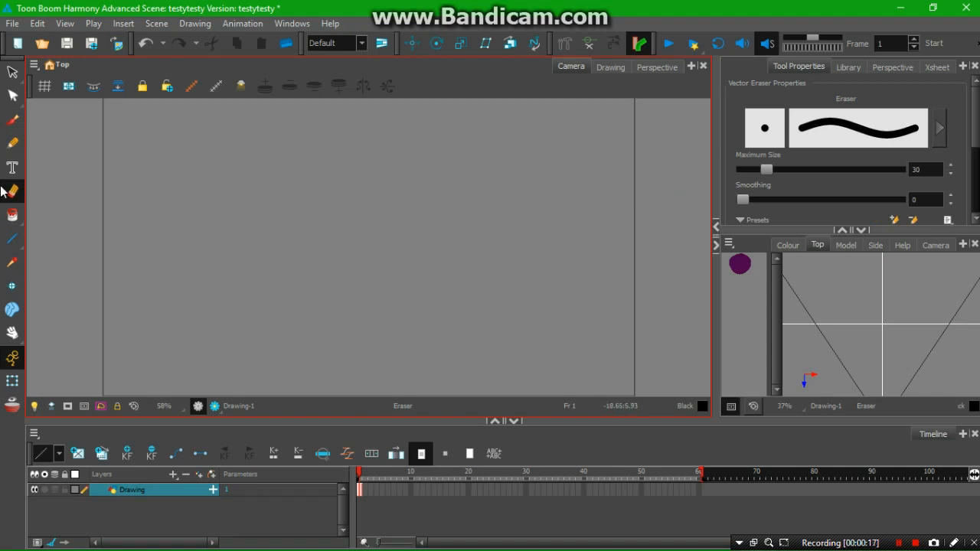
pyautogui.click(13, 121)
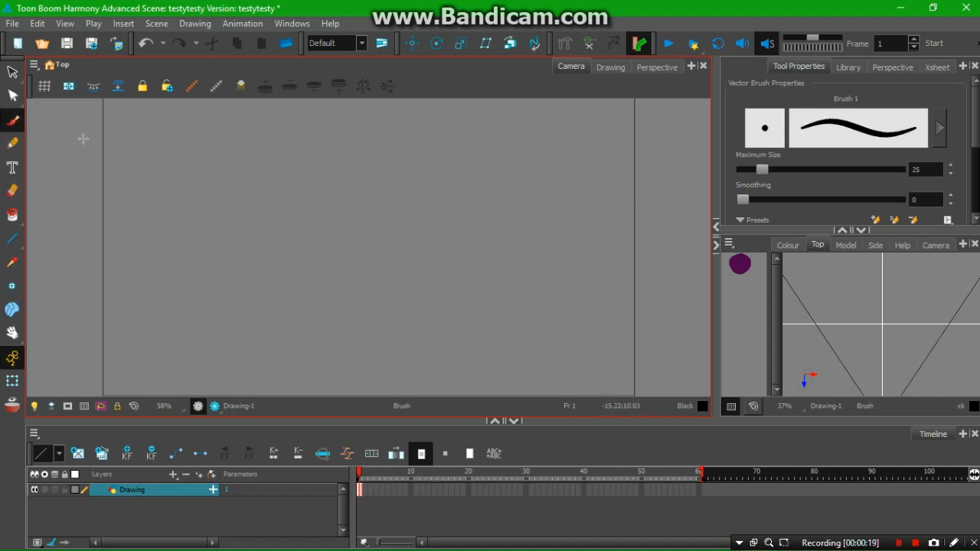
pyautogui.click(13, 73)
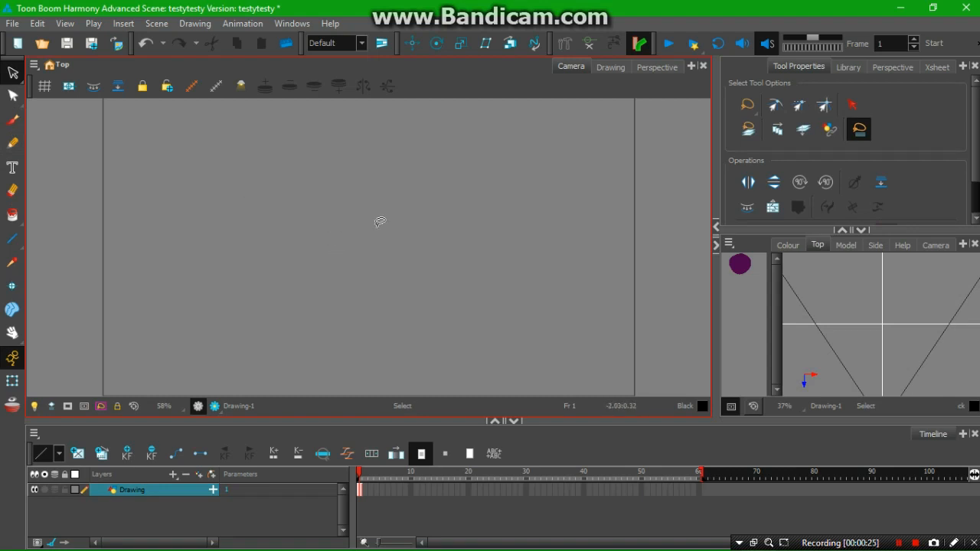
pyautogui.click(788, 245)
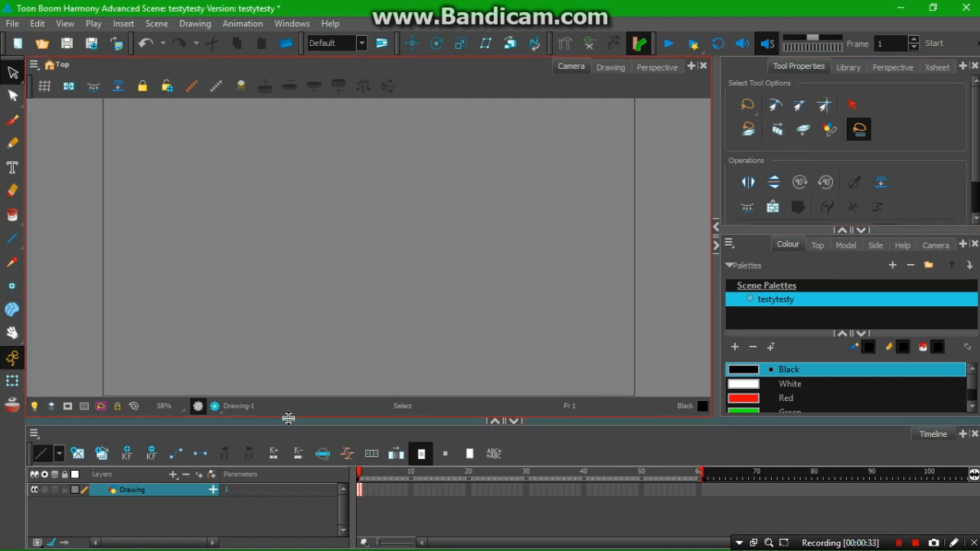
# Make the Timeline view slightly taller and switch to the Brush tool.
pyautogui.moveTo(288, 419); pyautogui.dragTo(288, 406)
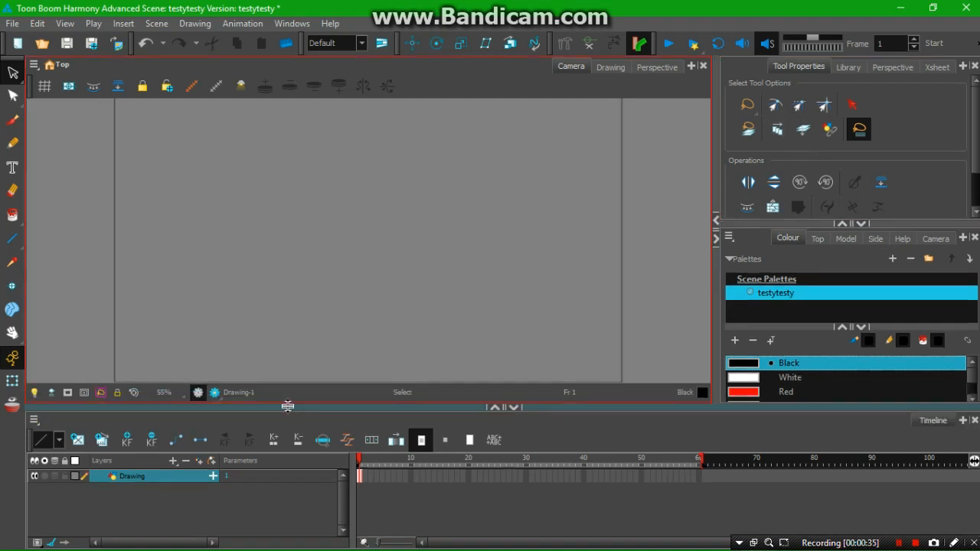
pyautogui.click(12, 120)
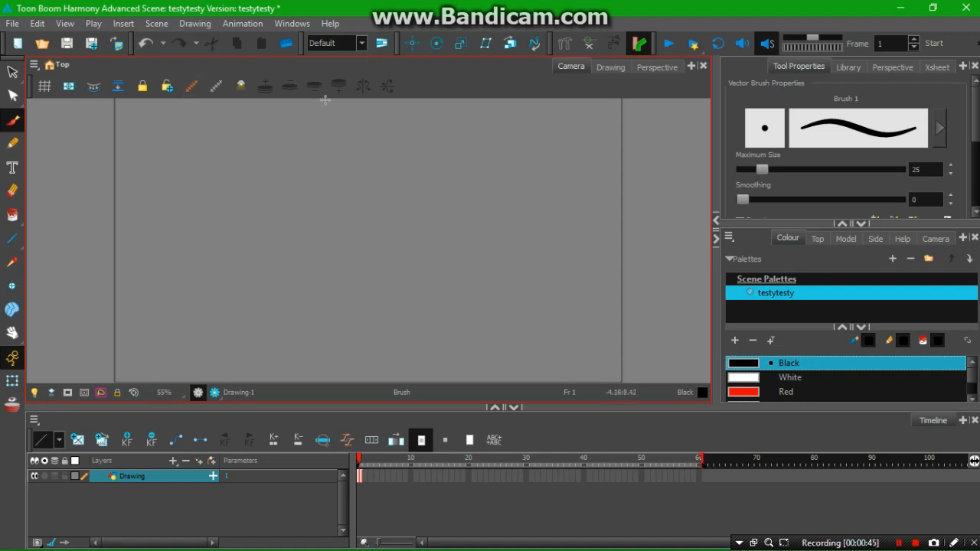
# Look up the program's edition and version information, and close it.
pyautogui.click(330, 23)
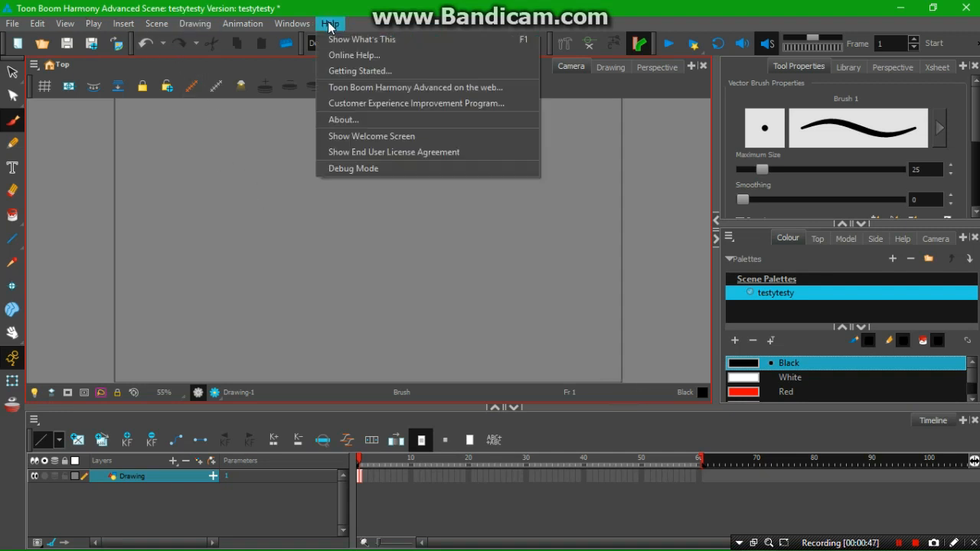
pyautogui.click(350, 119)
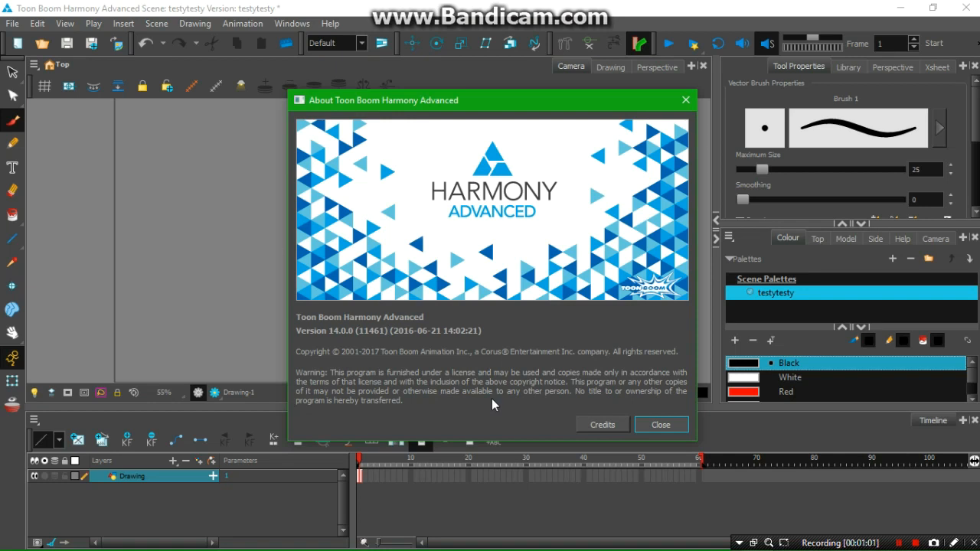
pyautogui.click(664, 427)
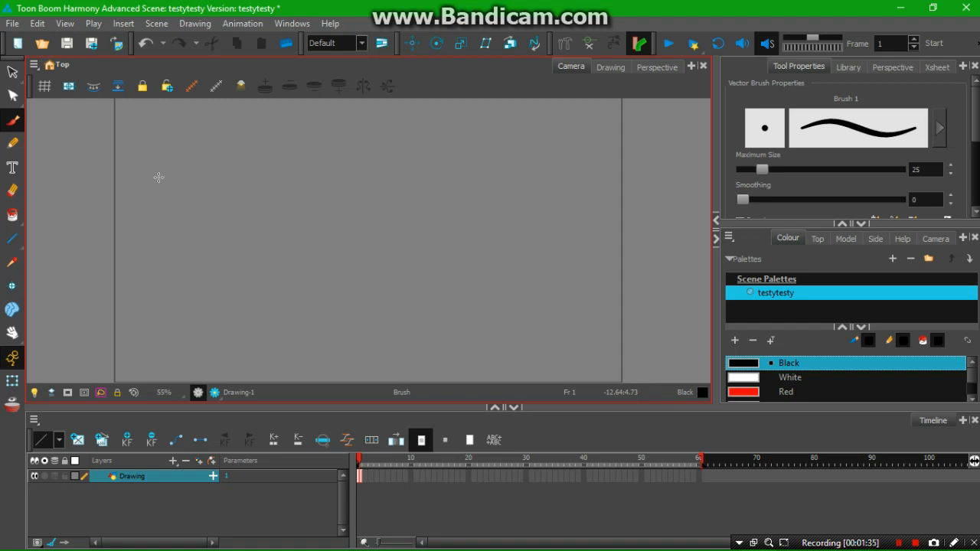
# Open the detailed properties of Brush 1 and set its maximum size to 68.36 and minimum size to 44.4%.
pyautogui.click(727, 180)
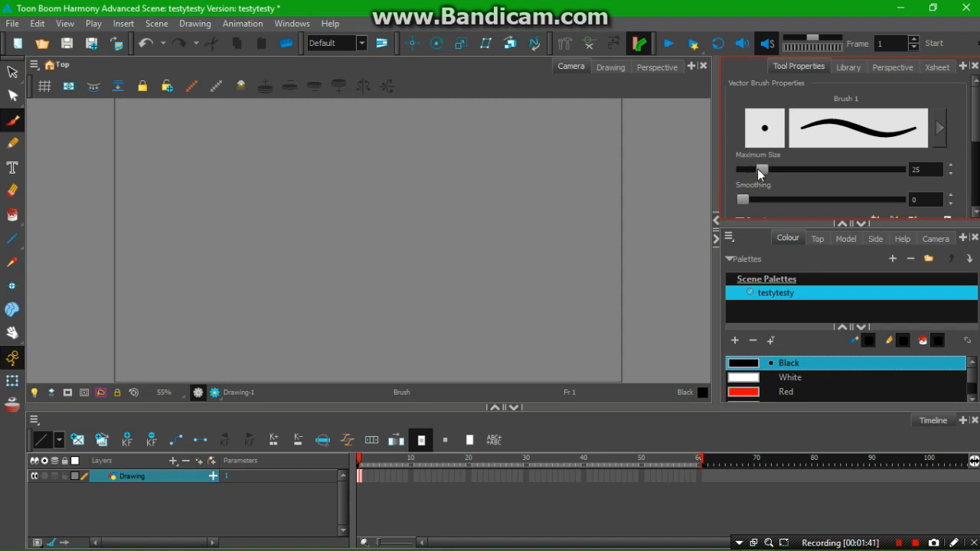
pyautogui.click(940, 133)
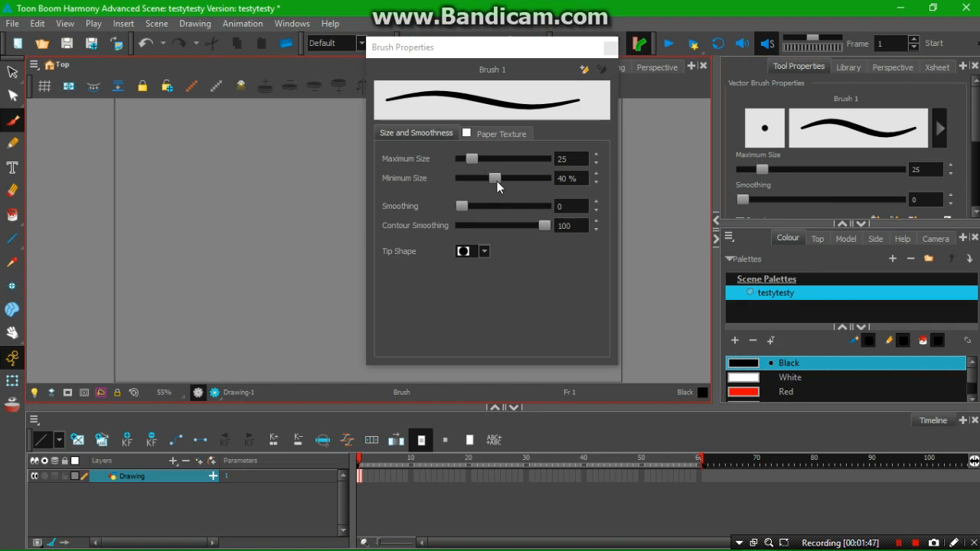
pyautogui.moveTo(470, 158)
pyautogui.mouseDown()
pyautogui.moveTo(518, 178)
pyautogui.moveTo(470, 180)
pyautogui.moveTo(500, 187)
pyautogui.mouseUp()
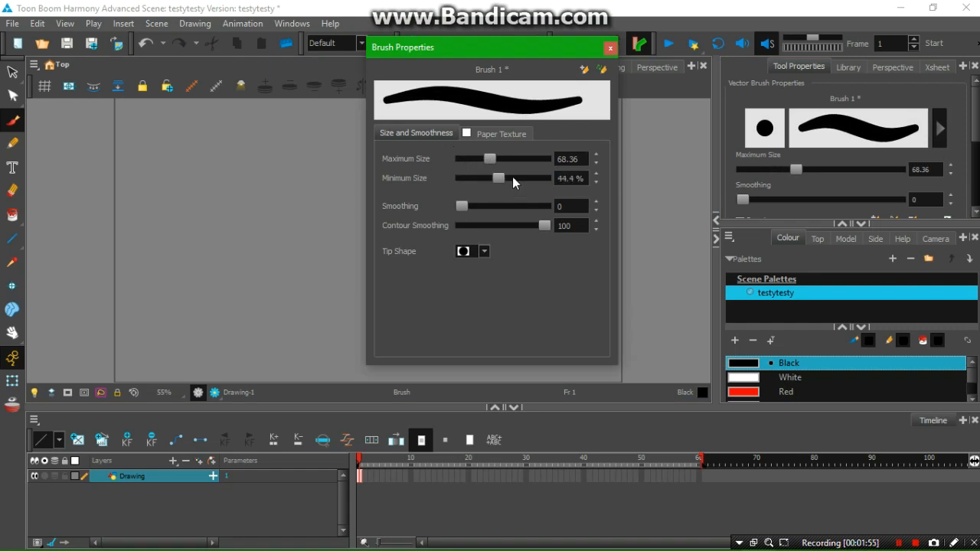
pyautogui.moveTo(461, 205)
pyautogui.mouseDown()
pyautogui.moveTo(485, 210)
pyautogui.moveTo(451, 210)
pyautogui.mouseUp()
# Try the Chalk paper texture on the brush, reset it to None, and turn Paper Texture off.
pyautogui.click(465, 133)
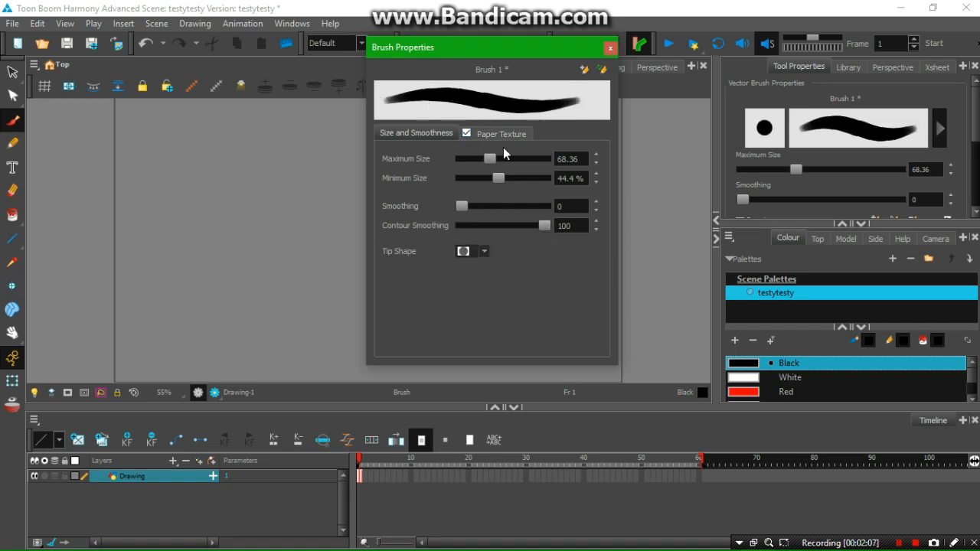
pyautogui.click(466, 132)
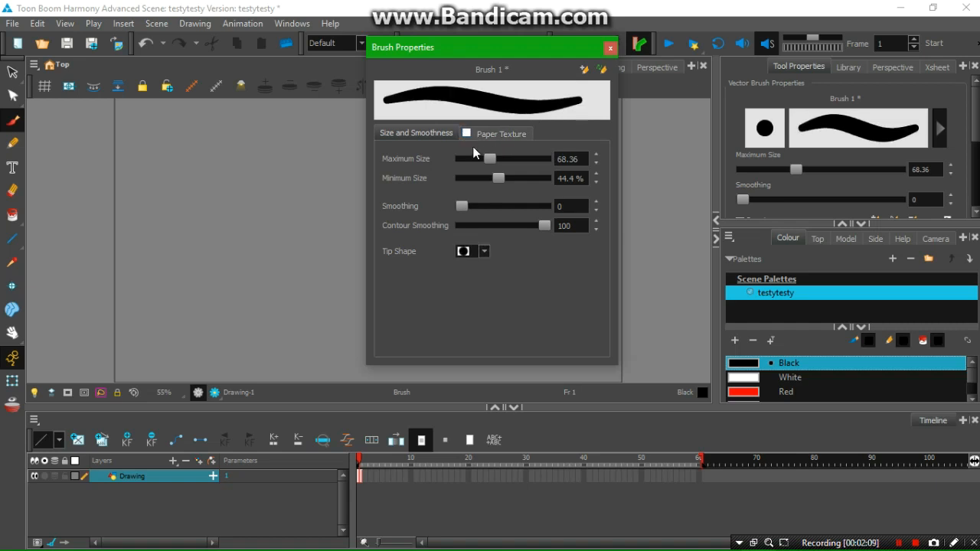
pyautogui.click(488, 133)
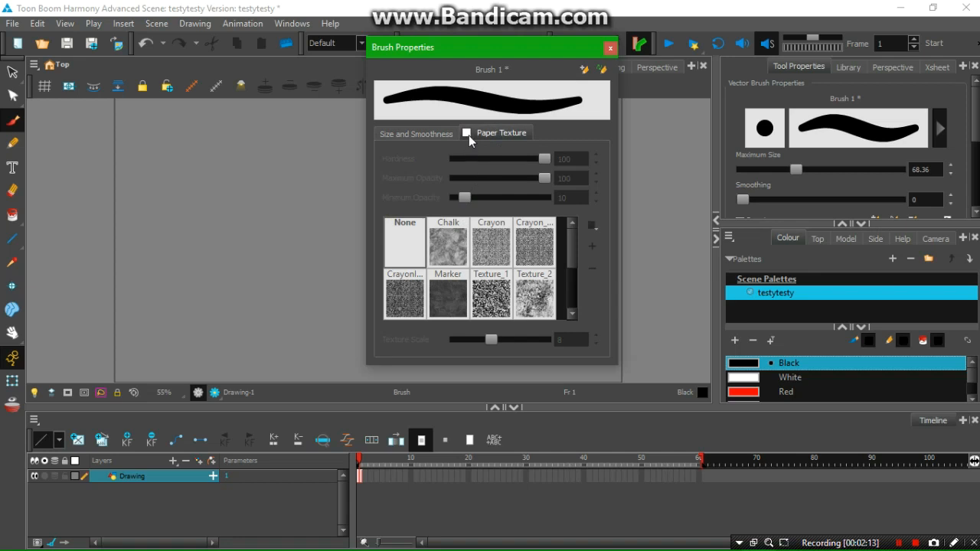
pyautogui.click(466, 132)
pyautogui.click(450, 238)
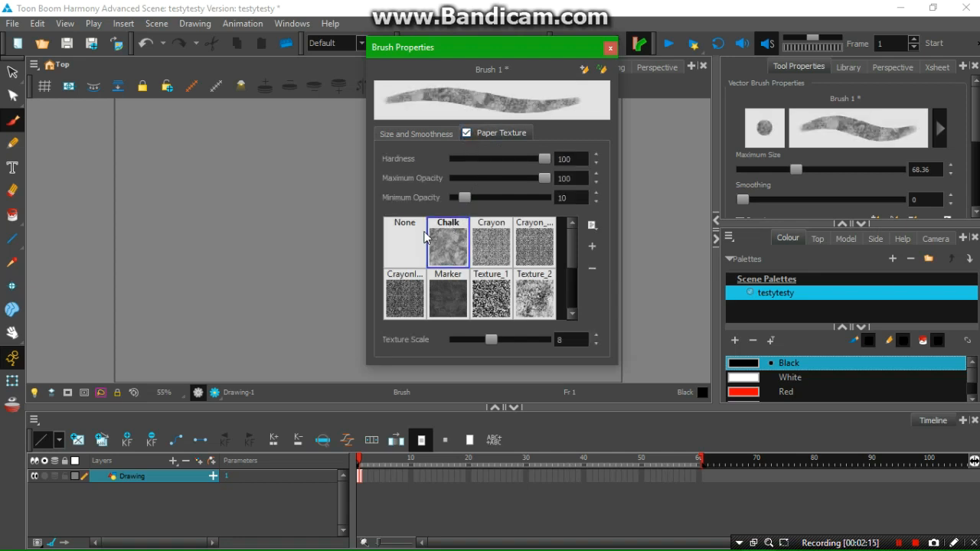
pyautogui.click(420, 239)
pyautogui.click(466, 134)
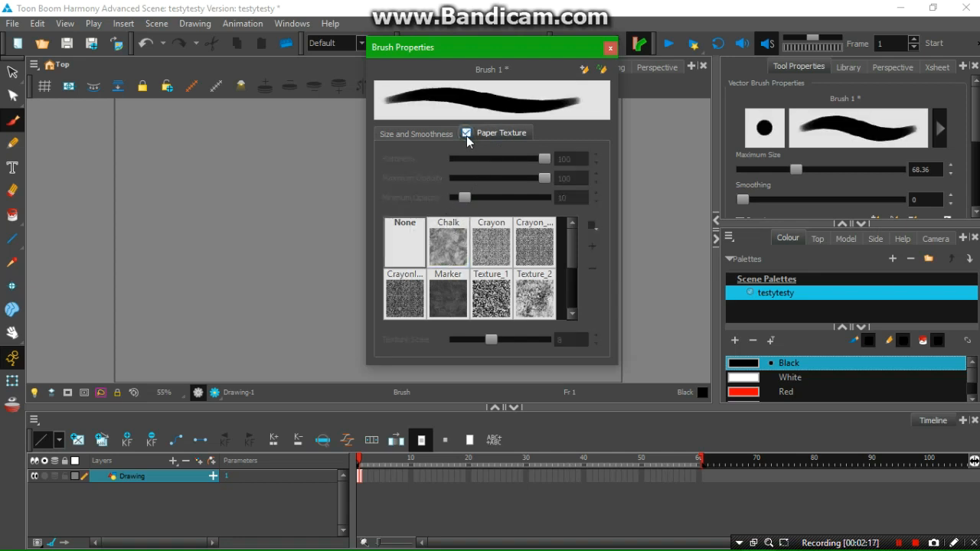
pyautogui.click(429, 133)
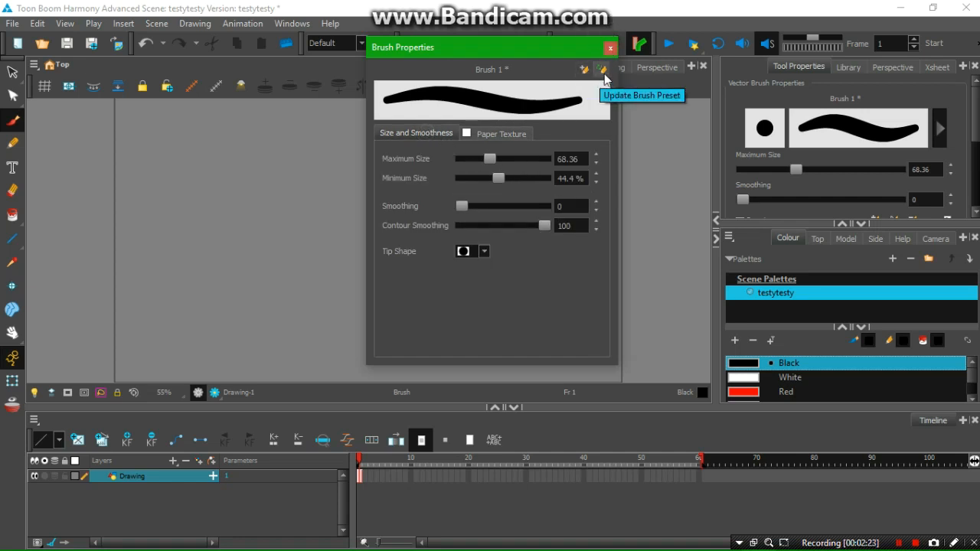
pyautogui.click(610, 49)
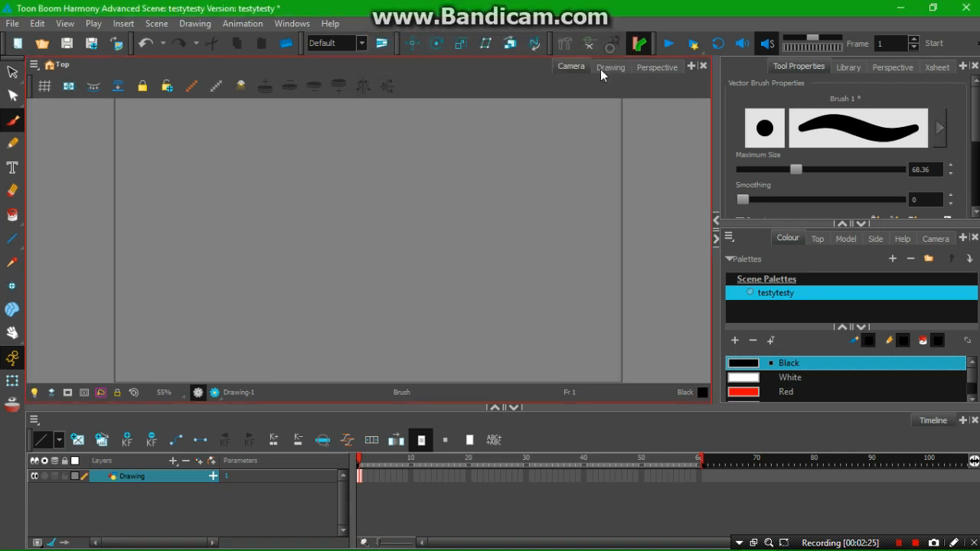
# Brush a stick figure's round head and short vertical body in black, undoing a wavy test stroke beside it.
pyautogui.moveTo(349, 125)
pyautogui.mouseDown()
pyautogui.moveTo(383, 164)
pyautogui.moveTo(360, 126)
pyautogui.moveTo(345, 125)
pyautogui.mouseUp()
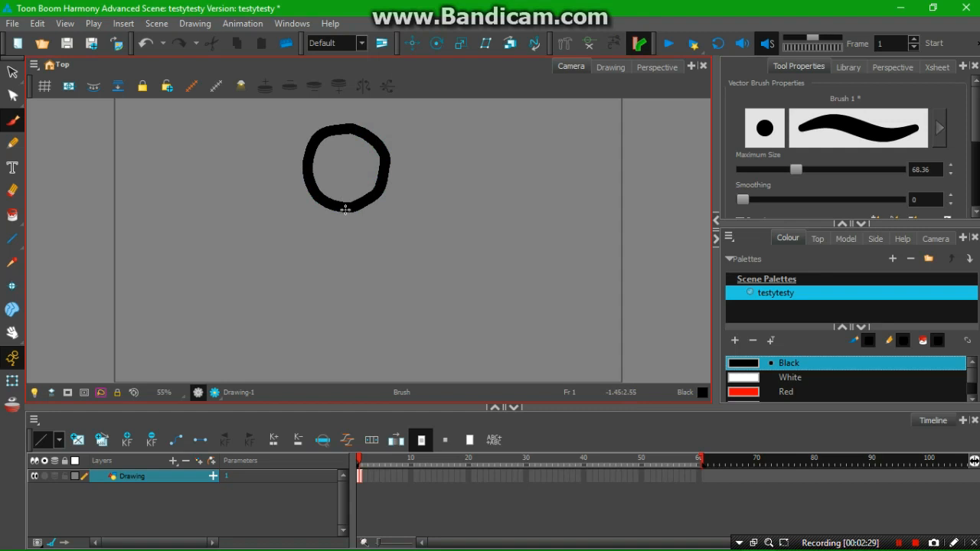
pyautogui.moveTo(345, 209); pyautogui.dragTo(343, 261)
pyautogui.moveTo(453, 121)
pyautogui.mouseDown()
pyautogui.moveTo(461, 226)
pyautogui.moveTo(483, 261)
pyautogui.mouseUp()
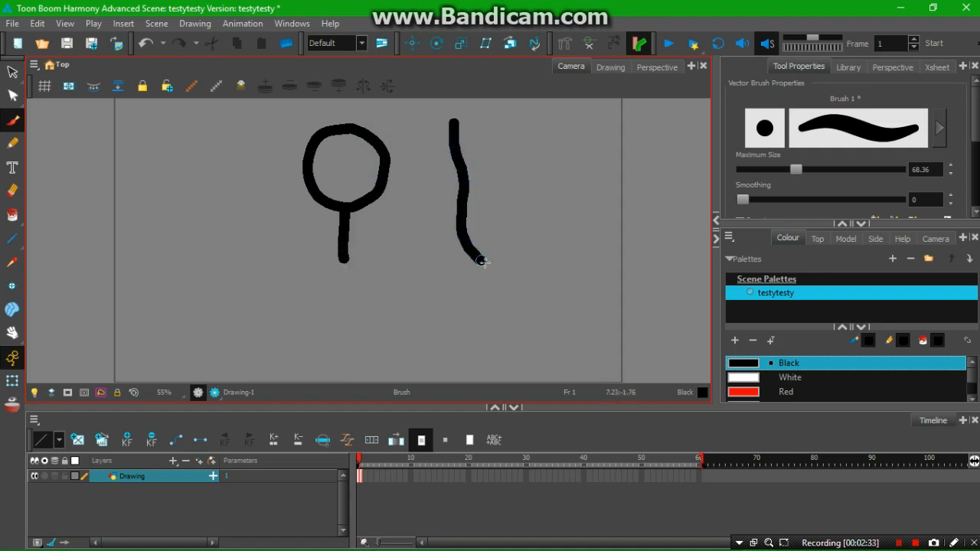
pyautogui.hotkey('ctrl', 'z')
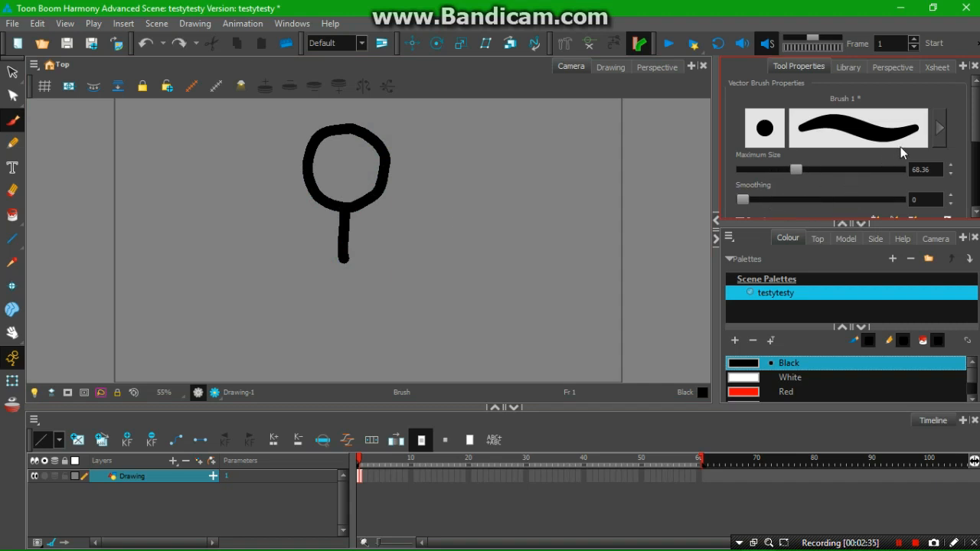
# Set the brush's minimum size to 23.9%.
pyautogui.click(939, 127)
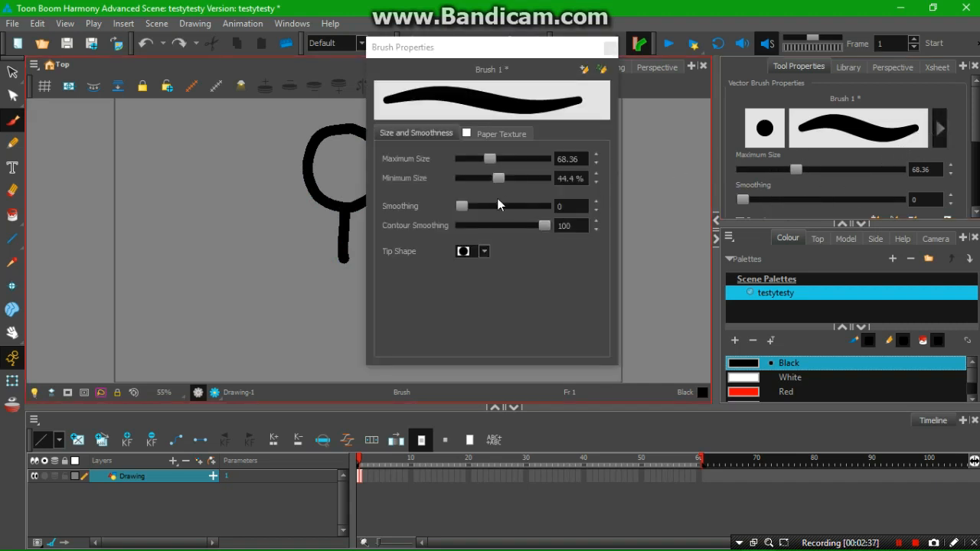
pyautogui.moveTo(500, 176)
pyautogui.mouseDown()
pyautogui.moveTo(515, 181)
pyautogui.moveTo(466, 177)
pyautogui.moveTo(480, 179)
pyautogui.mouseUp()
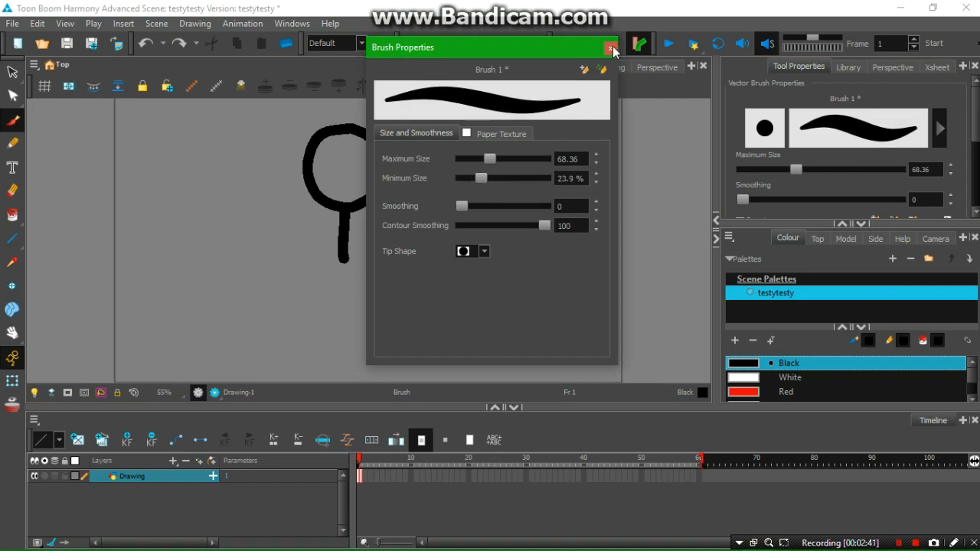
pyautogui.click(611, 47)
# Try two curved brush strokes beside the head and undo both.
pyautogui.moveTo(512, 117)
pyautogui.mouseDown()
pyautogui.moveTo(512, 177)
pyautogui.moveTo(542, 225)
pyautogui.mouseUp()
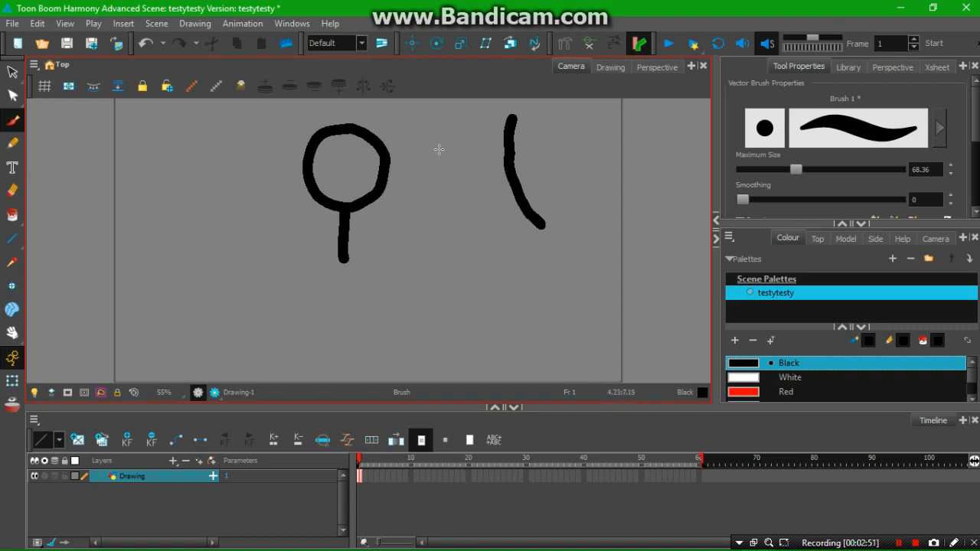
pyautogui.moveTo(445, 139)
pyautogui.mouseDown()
pyautogui.moveTo(442, 198)
pyautogui.moveTo(464, 253)
pyautogui.mouseUp()
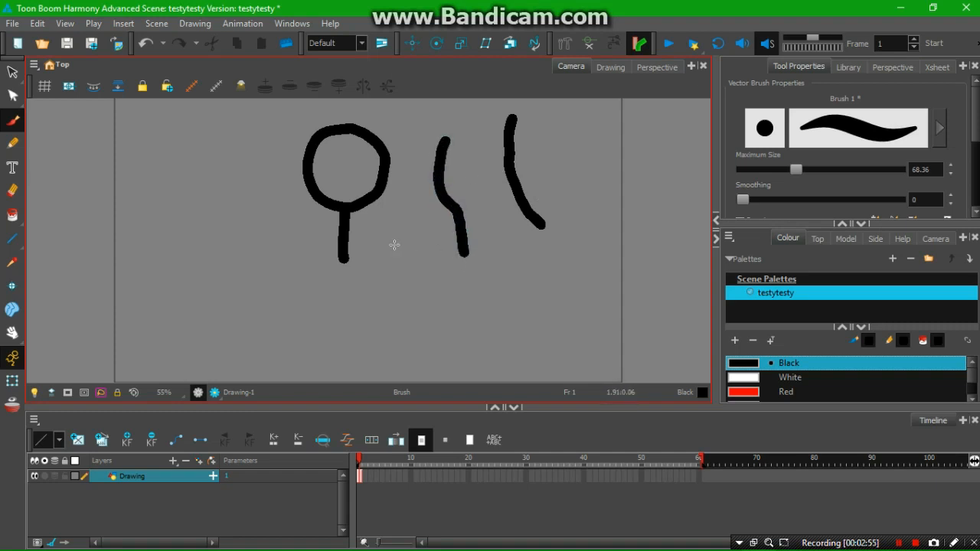
pyautogui.hotkey('ctrl', 'z')
pyautogui.hotkey('ctrl', 'z')
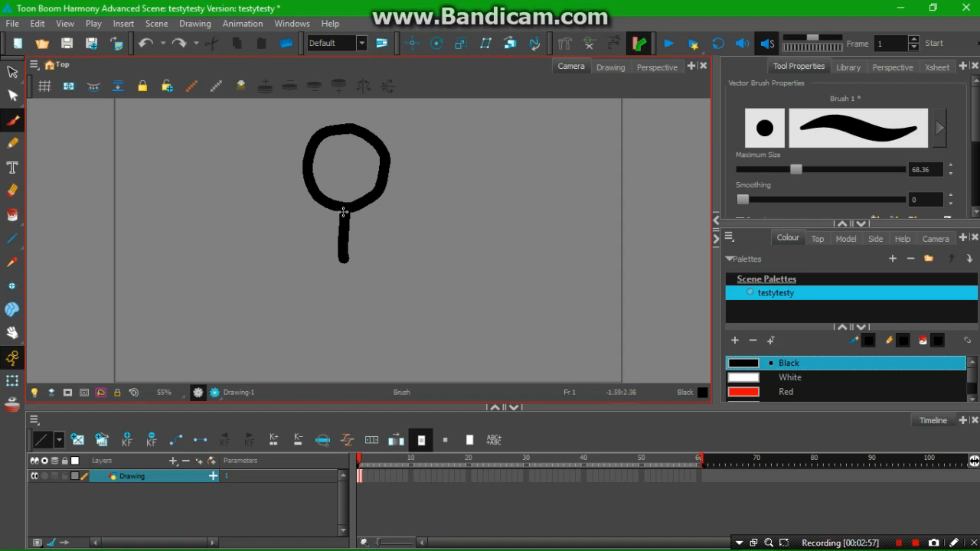
# Brush two arms and two spread legs onto the stick figure's body.
pyautogui.moveTo(343, 213); pyautogui.dragTo(325, 254)
pyautogui.moveTo(348, 208)
pyautogui.mouseDown()
pyautogui.moveTo(375, 261)
pyautogui.moveTo(346, 270)
pyautogui.moveTo(367, 343)
pyautogui.mouseUp()
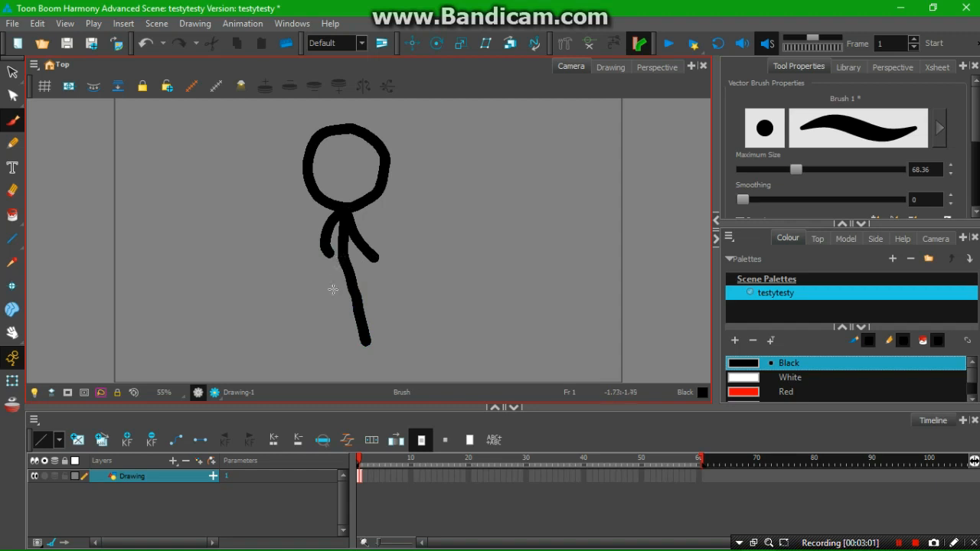
pyautogui.moveTo(340, 254); pyautogui.dragTo(305, 340)
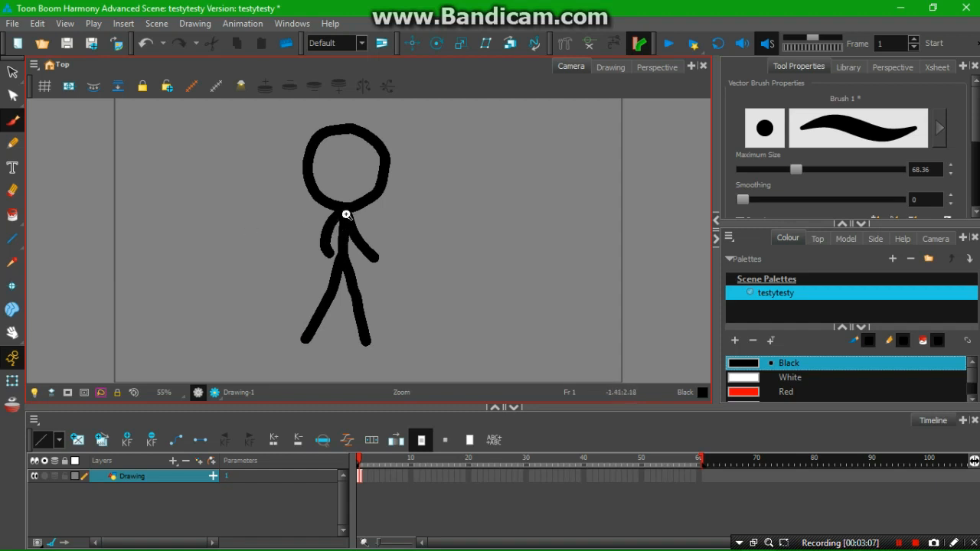
# Zoom into the stick figure up to 20000%, examine the brush line's edge, and restore the view of the whole figure.
pyautogui.moveTo(344, 223)
pyautogui.mouseDown()
pyautogui.moveTo(357, 241)
pyautogui.moveTo(369, 212)
pyautogui.mouseUp()
pyautogui.press('ctrl')
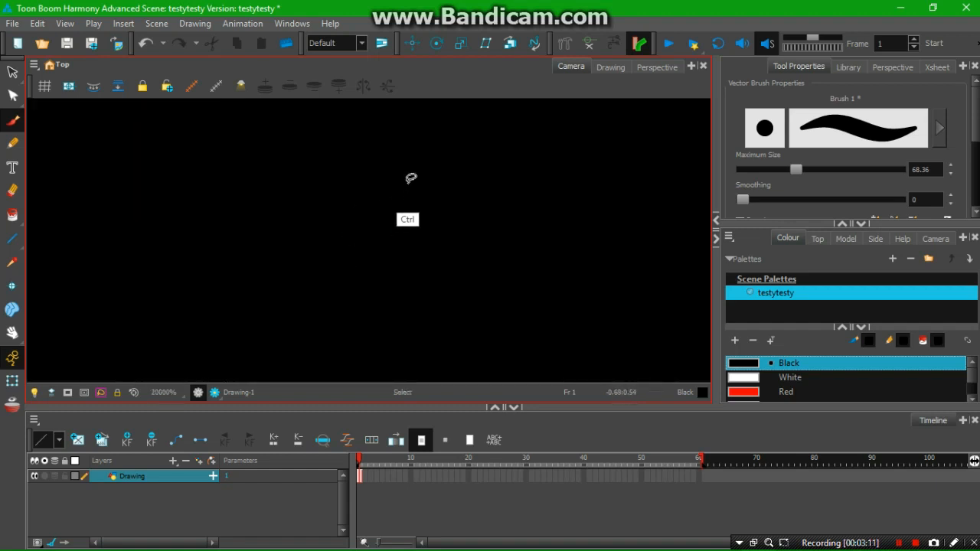
pyautogui.press('space')
pyautogui.moveTo(319, 235)
pyautogui.mouseDown()
pyautogui.moveTo(361, 186)
pyautogui.moveTo(344, 221)
pyautogui.mouseUp()
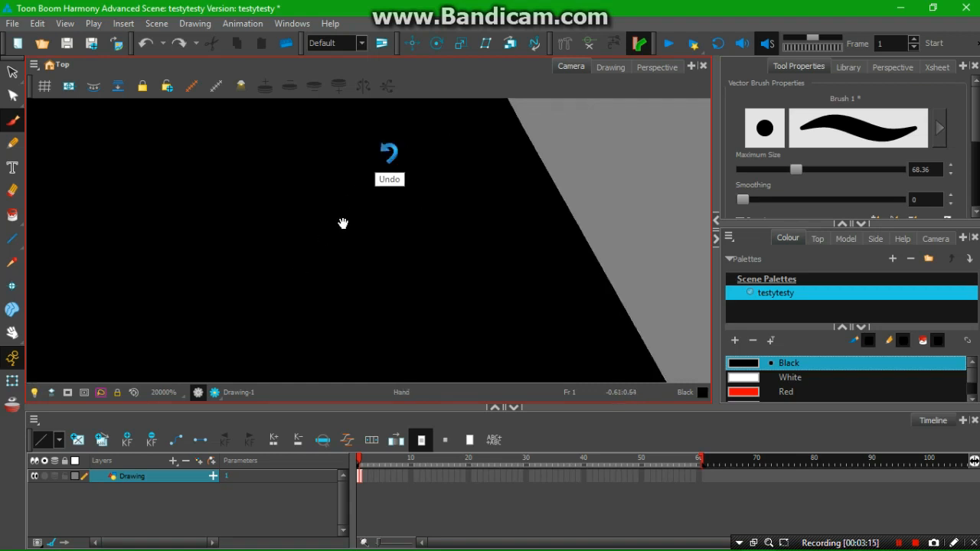
pyautogui.press('space')
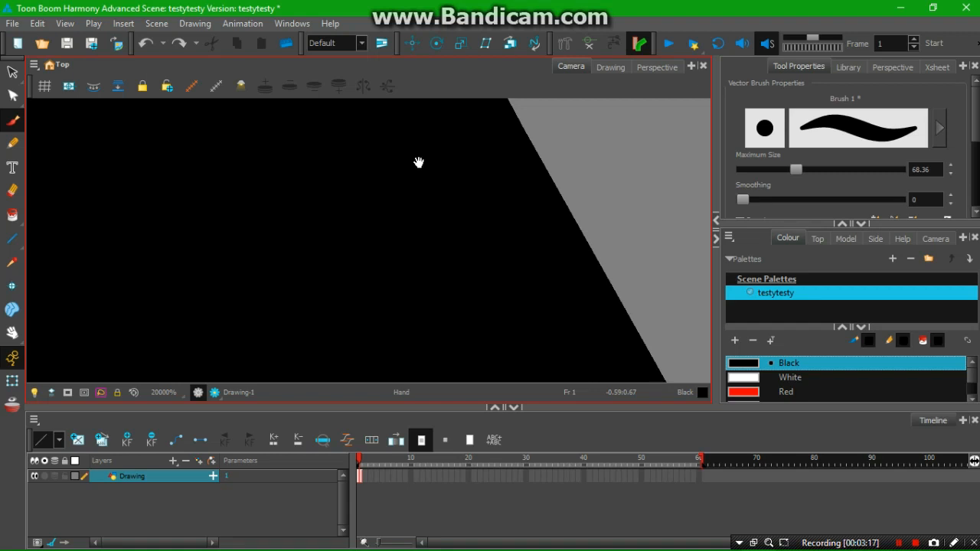
pyautogui.moveTo(418, 160)
pyautogui.mouseDown()
pyautogui.moveTo(418, 280)
pyautogui.moveTo(405, 268)
pyautogui.mouseUp()
pyautogui.moveTo(357, 163); pyautogui.dragTo(412, 305)
pyautogui.moveTo(371, 146); pyautogui.dragTo(406, 307)
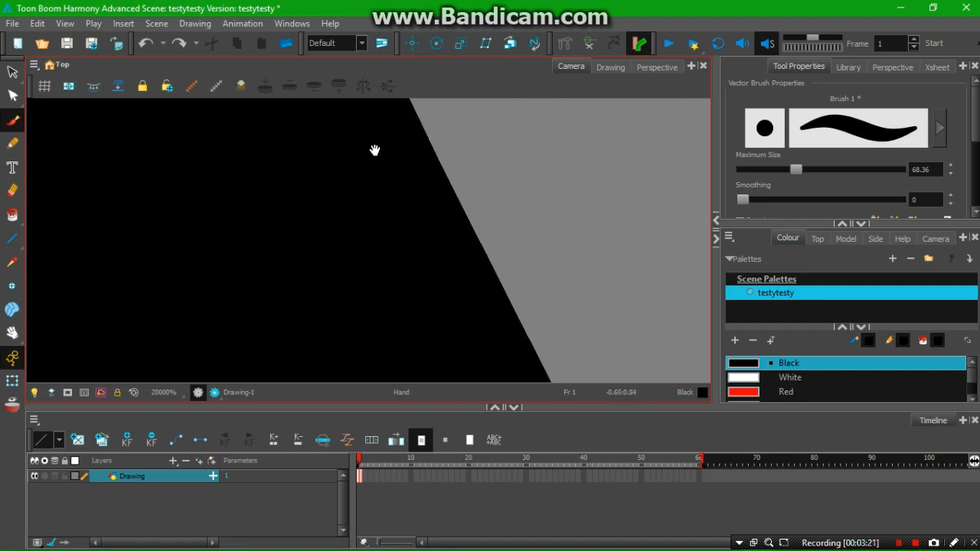
pyautogui.moveTo(376, 149); pyautogui.dragTo(424, 297)
pyautogui.moveTo(392, 262); pyautogui.dragTo(388, 245)
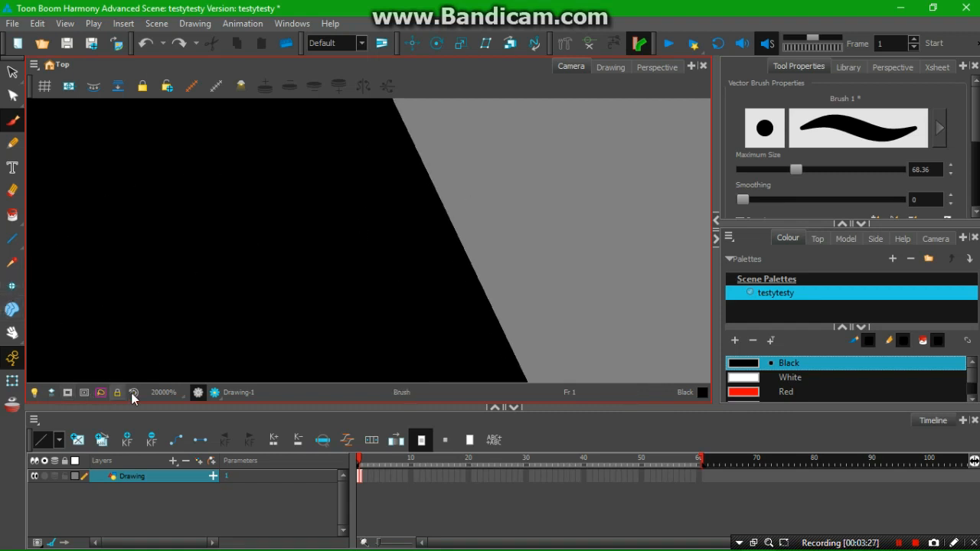
pyautogui.click(166, 393)
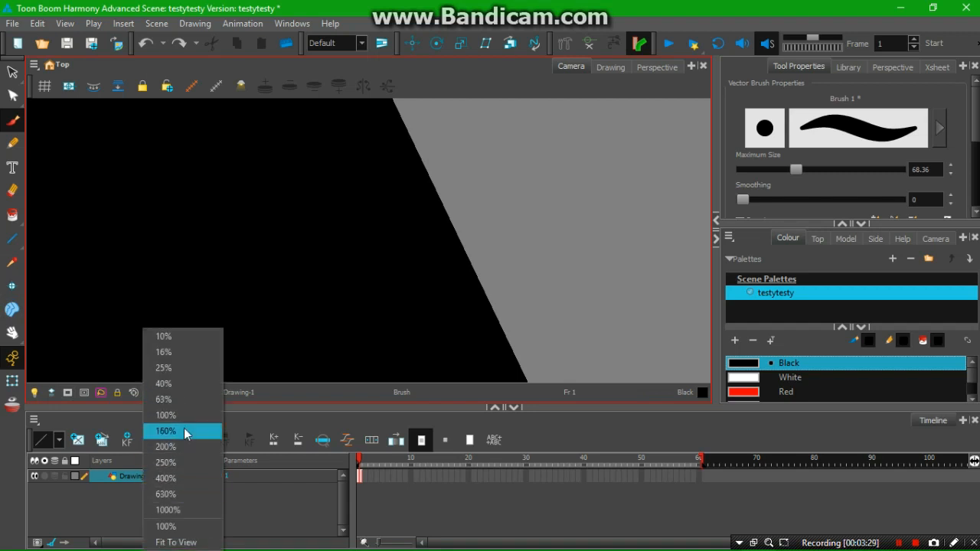
pyautogui.click(180, 527)
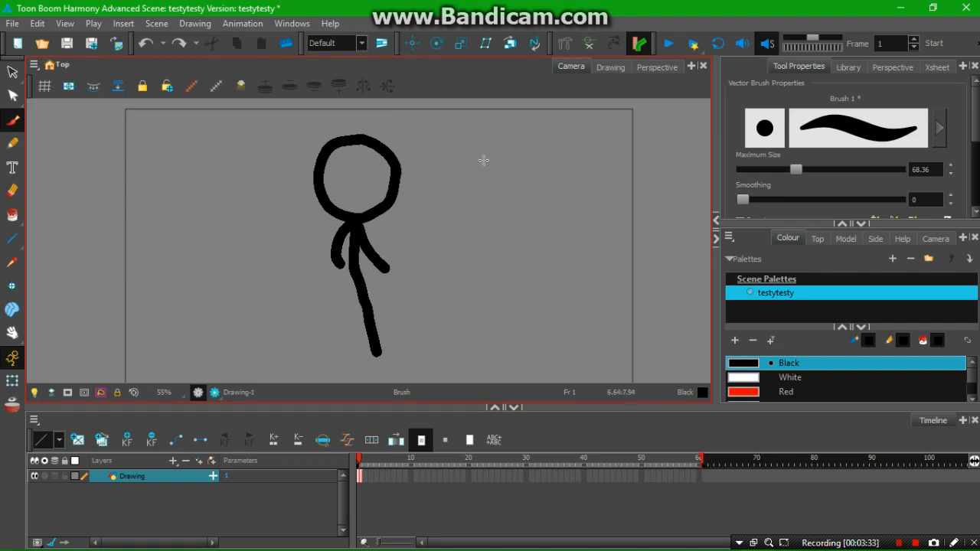
# Undo the stick figure's remaining leg and its longer arm.
pyautogui.hotkey('ctrl', 'z')
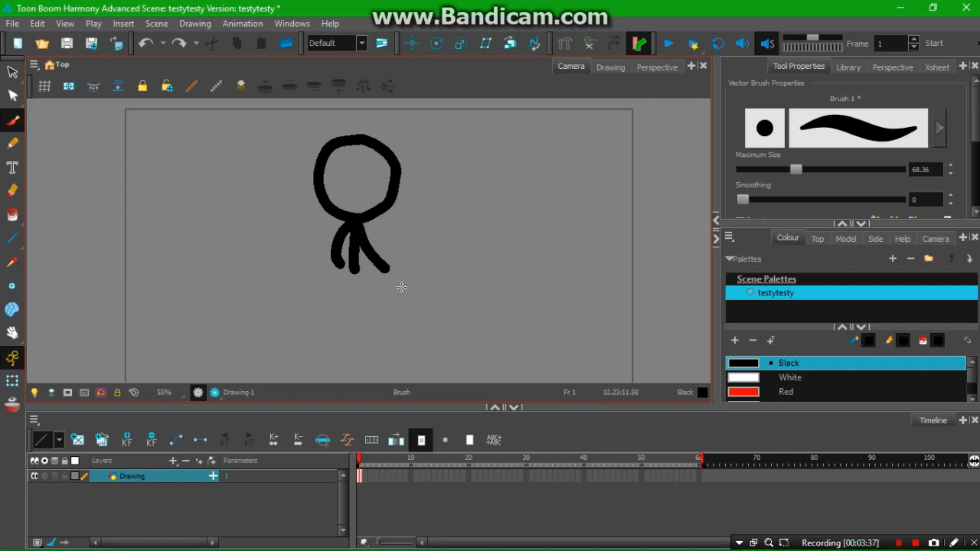
pyautogui.hotkey('ctrl', 'z')
pyautogui.hotkey('ctrl', 'z')
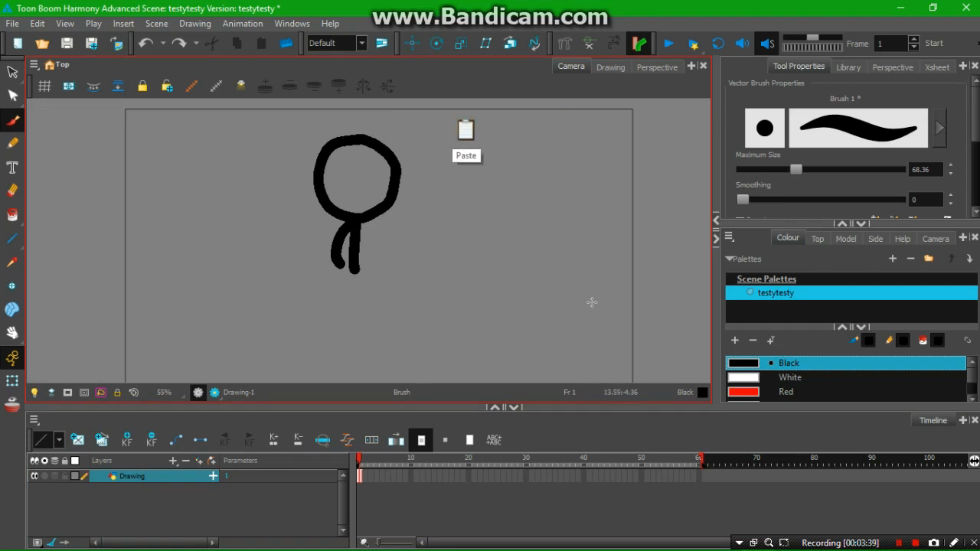
pyautogui.moveTo(492, 271); pyautogui.dragTo(493, 158)
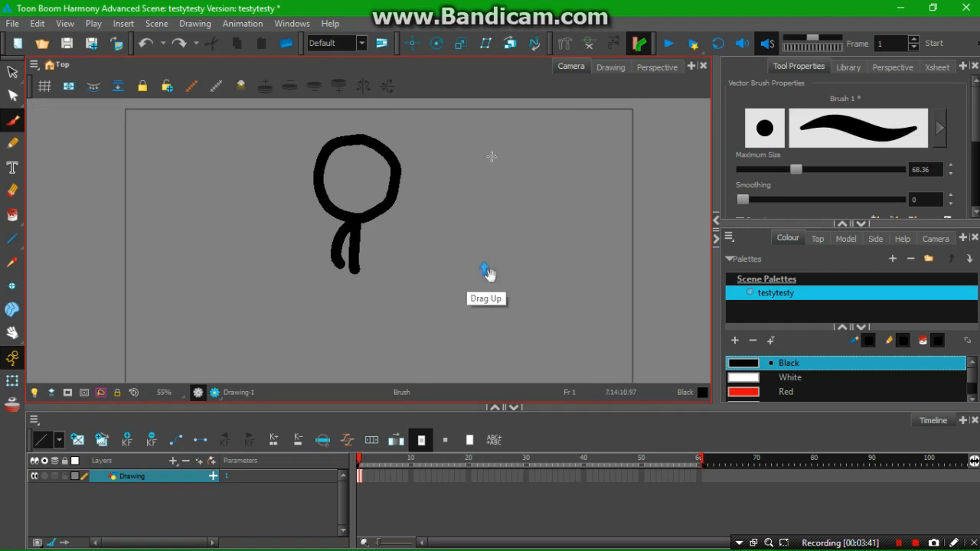
# Undo the stick figure's remaining arm, body and head strokes to clear the drawing.
pyautogui.moveTo(492, 193); pyautogui.dragTo(492, 350)
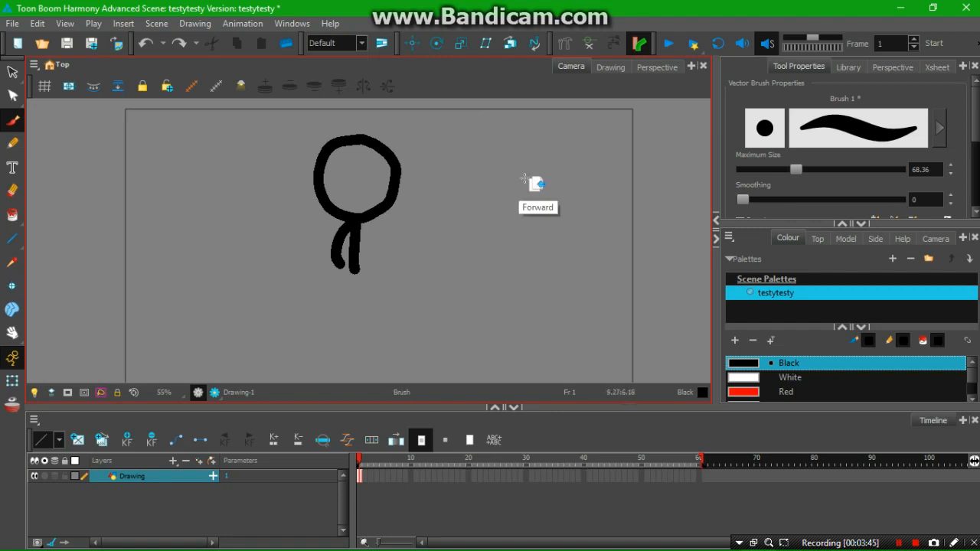
pyautogui.hotkey('ctrl', 'z')
pyautogui.hotkey('ctrl', 'z')
pyautogui.hotkey('ctrl', 'z')
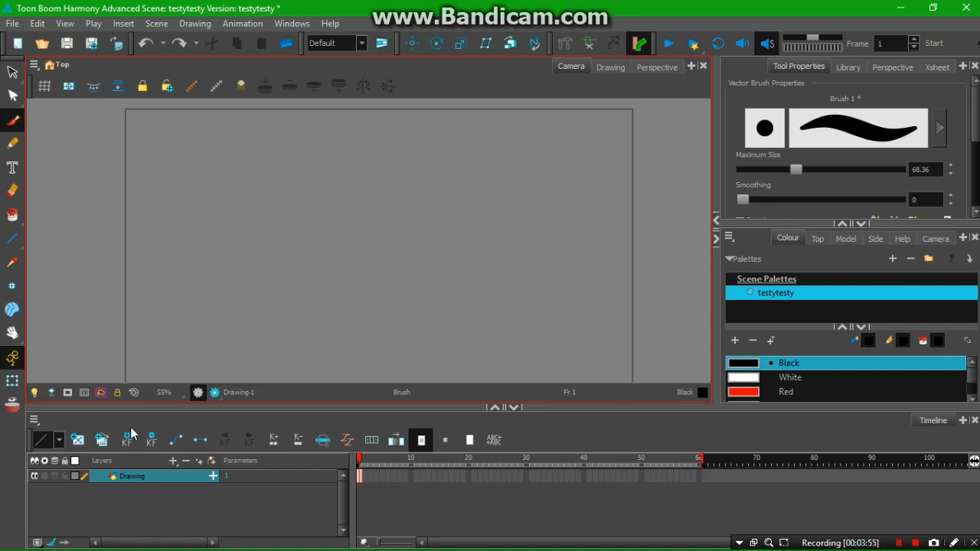
# Add a Game Bone layer above the Drawing layer and delete both layers from the timeline.
pyautogui.click(173, 461)
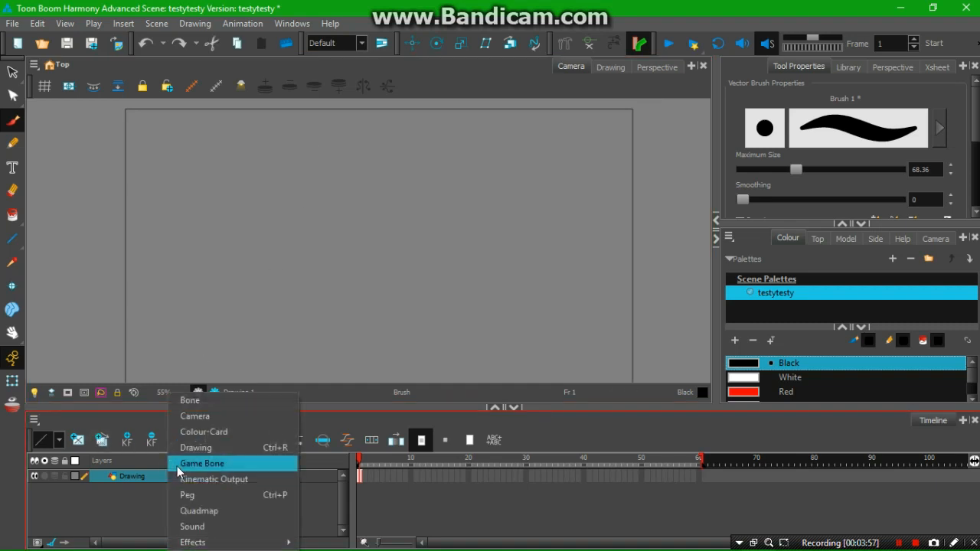
pyautogui.click(177, 464)
pyautogui.click(174, 463)
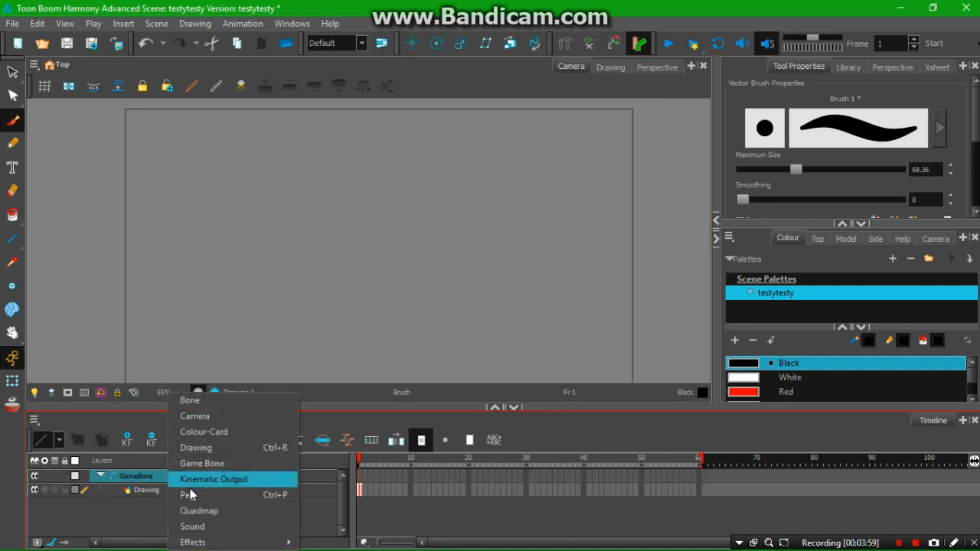
pyautogui.click(153, 531)
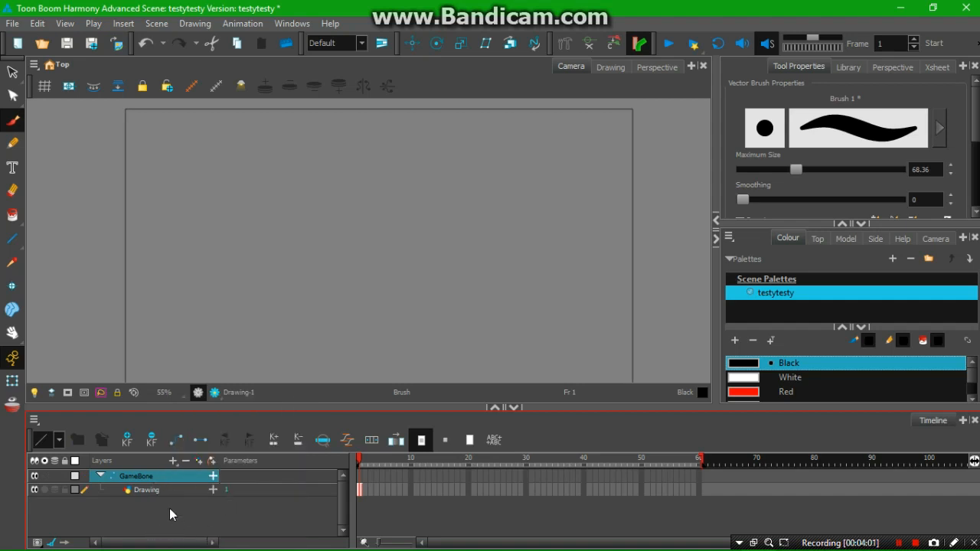
pyautogui.click(186, 461)
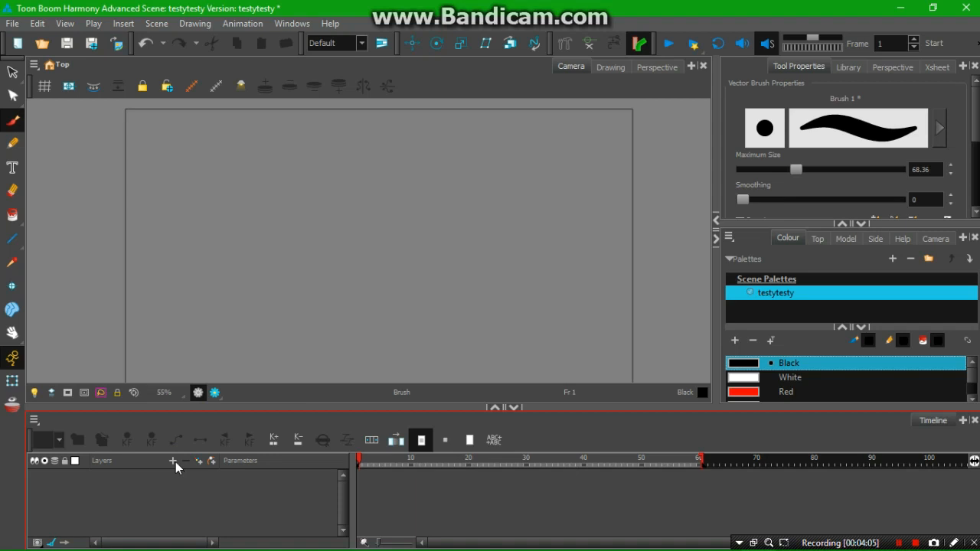
# Try adding a Colour-Card layer to the empty timeline and undo it.
pyautogui.click(176, 462)
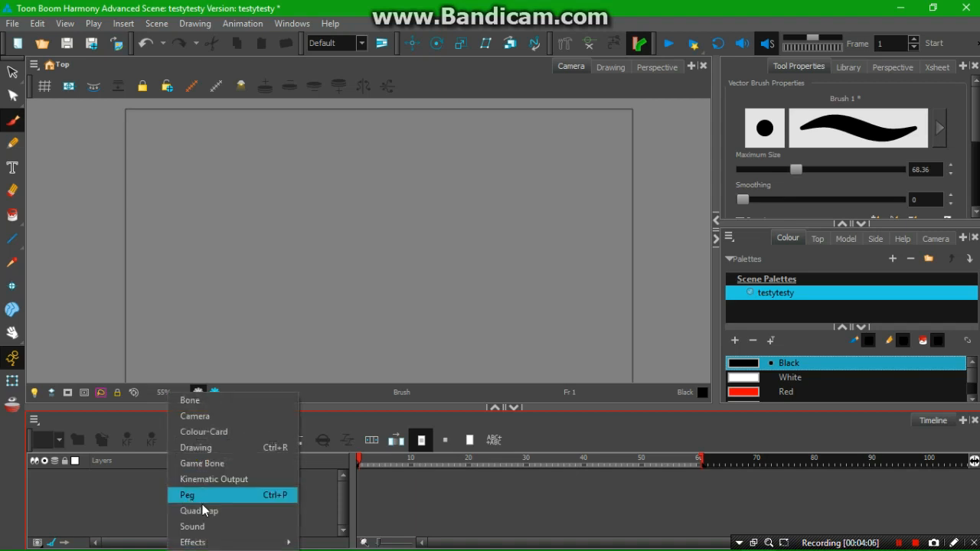
pyautogui.click(190, 433)
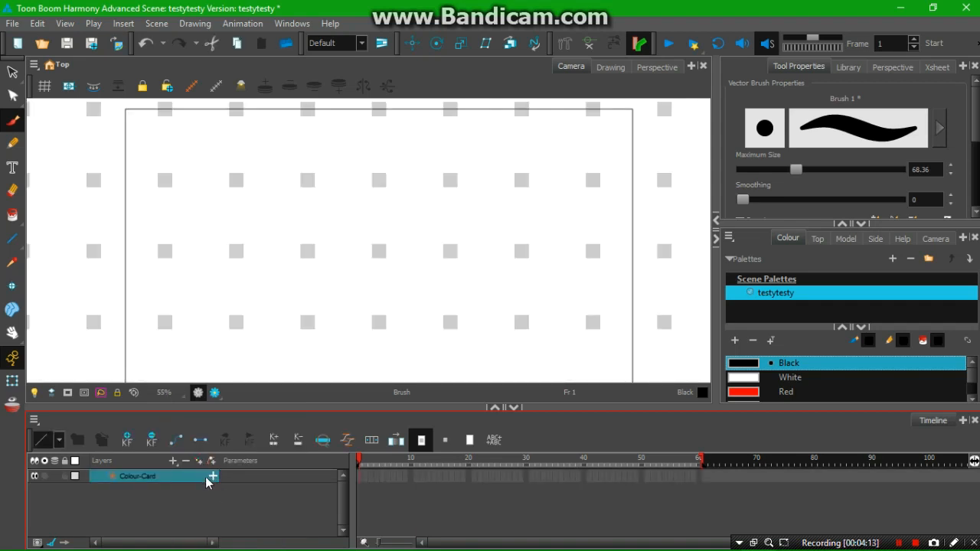
pyautogui.hotkey('ctrl', 'z')
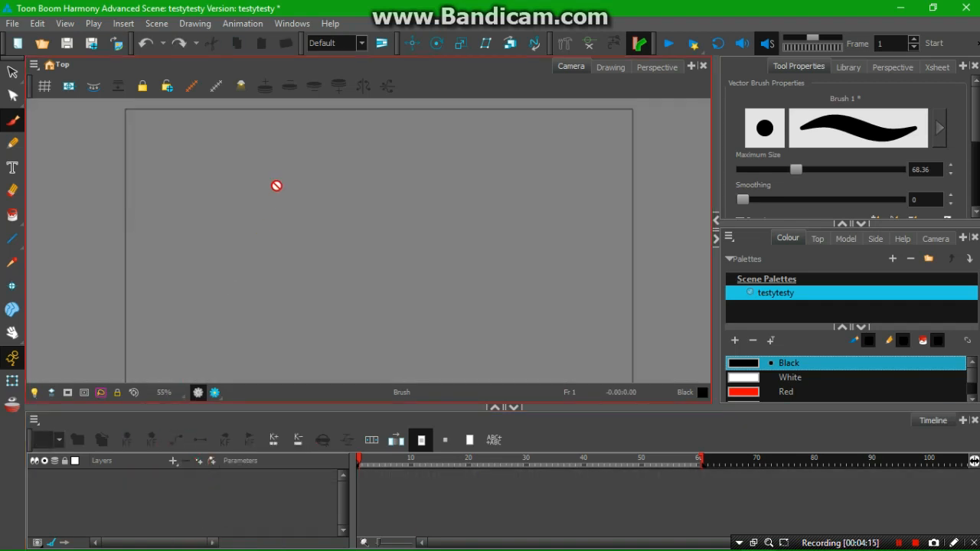
# Add a drawing layer named Drawing with vector line art and vector colour art.
pyautogui.click(199, 460)
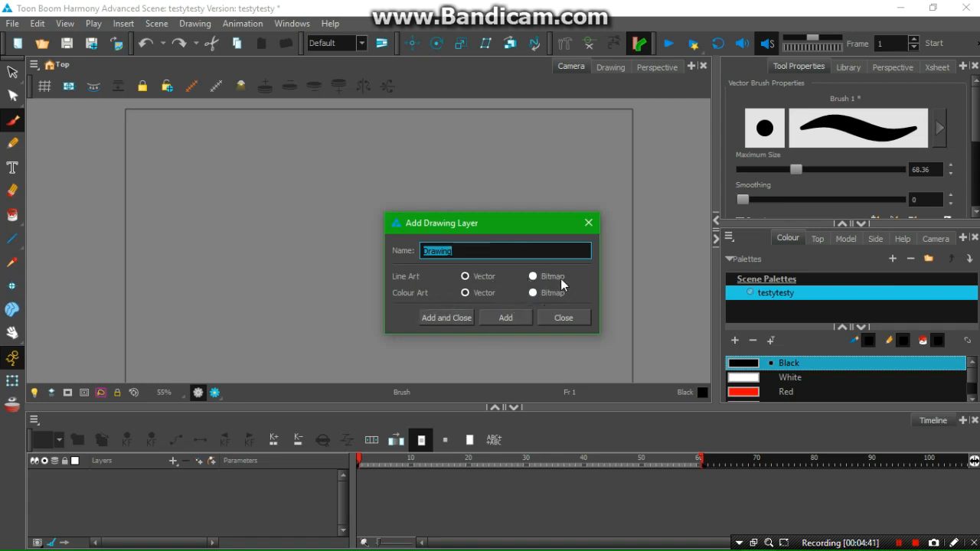
pyautogui.click(507, 291)
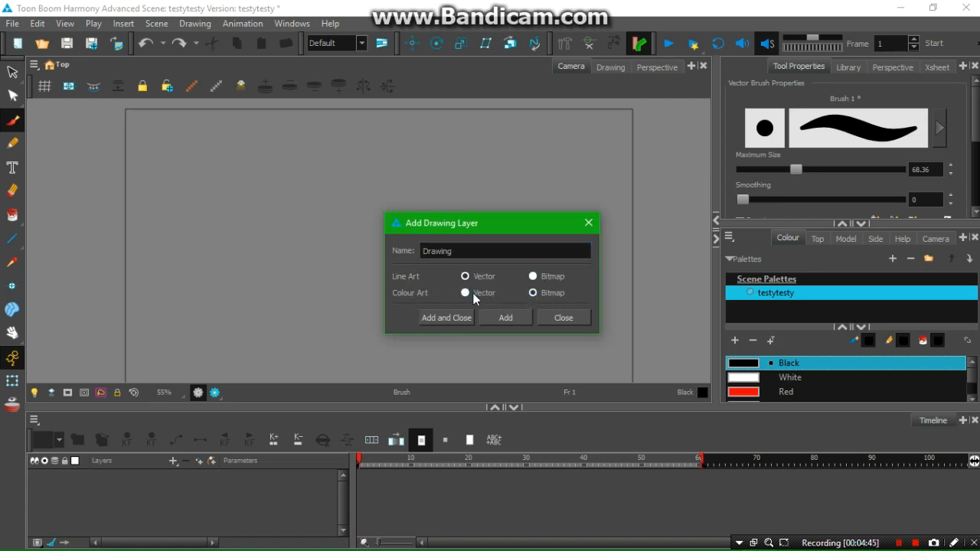
pyautogui.click(506, 317)
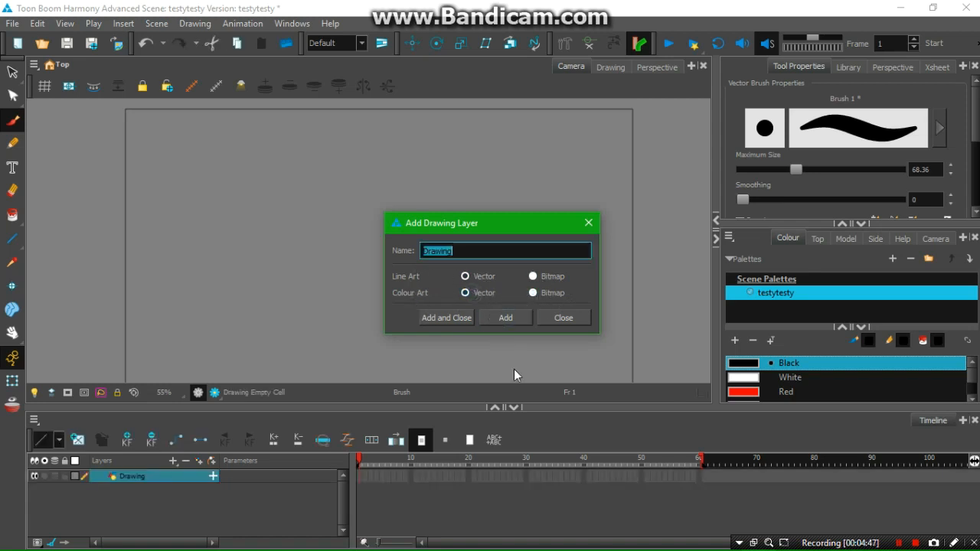
# Add five more drawing layers with both line art and colour art set to bitmap, and close the layer dialog.
pyautogui.click(534, 277)
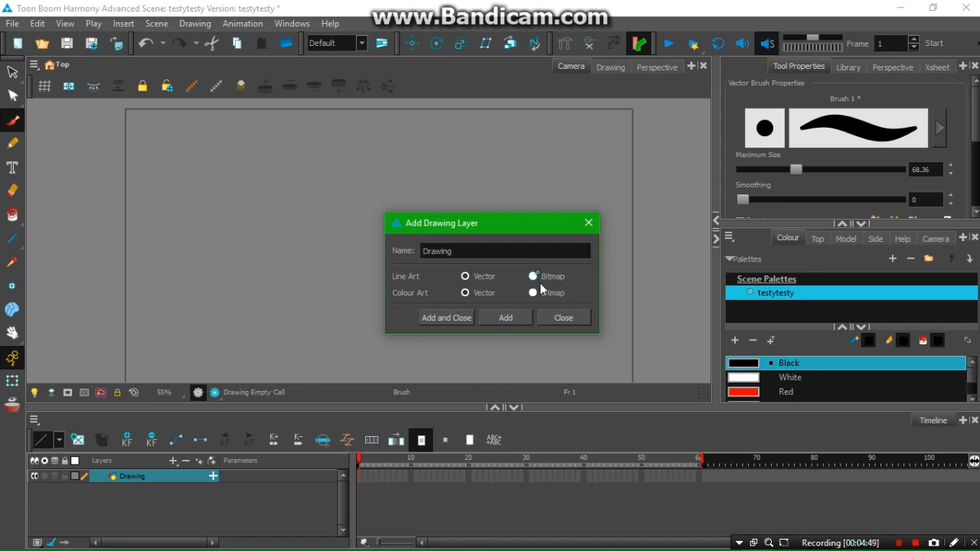
pyautogui.click(536, 293)
pyautogui.click(510, 316)
pyautogui.click(510, 316)
pyautogui.click(507, 317)
pyautogui.click(506, 317)
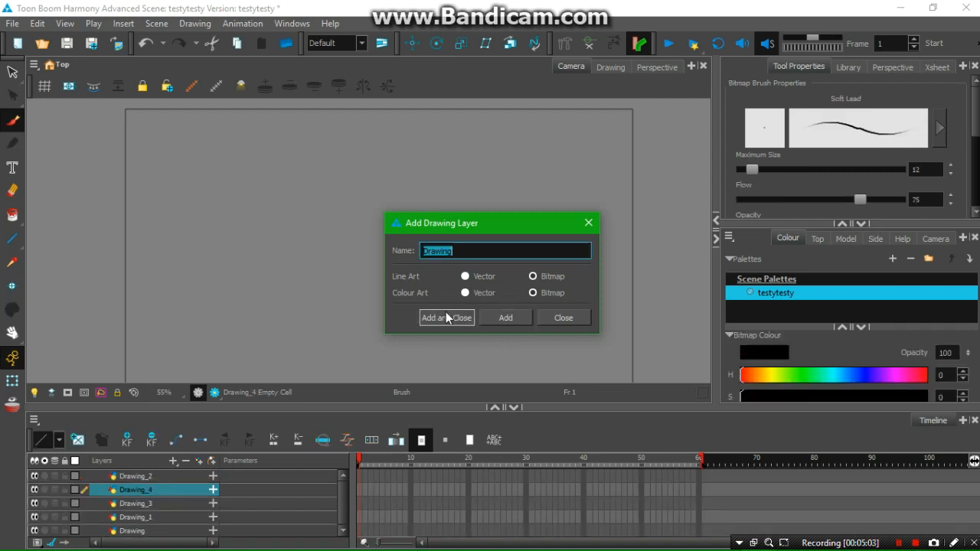
pyautogui.click(448, 317)
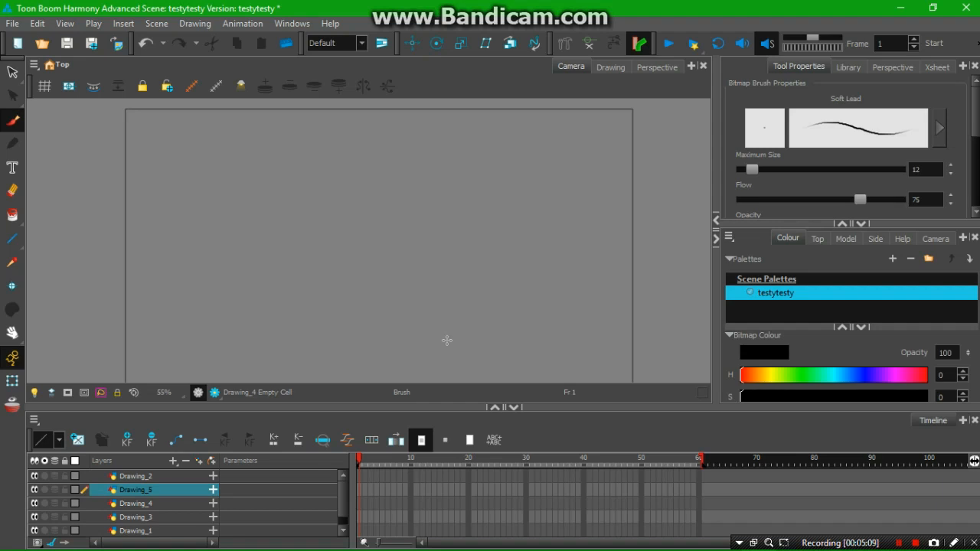
pyautogui.click(448, 340)
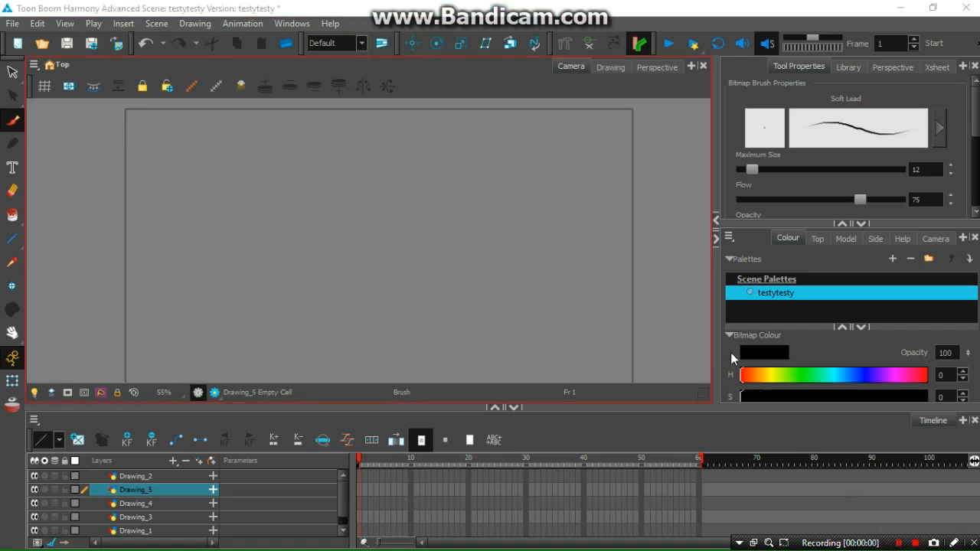
# Delete the bitmap layers Drawing_2, Drawing_3, Drawing_4 and Drawing_5, keeping Drawing_1 and Drawing.
pyautogui.click(162, 474)
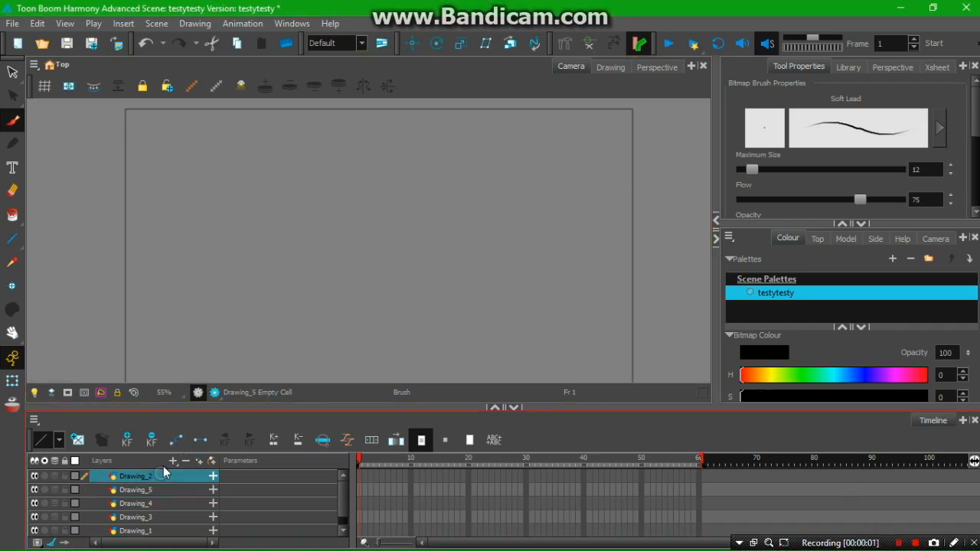
pyautogui.scroll(-1, 343, 502)
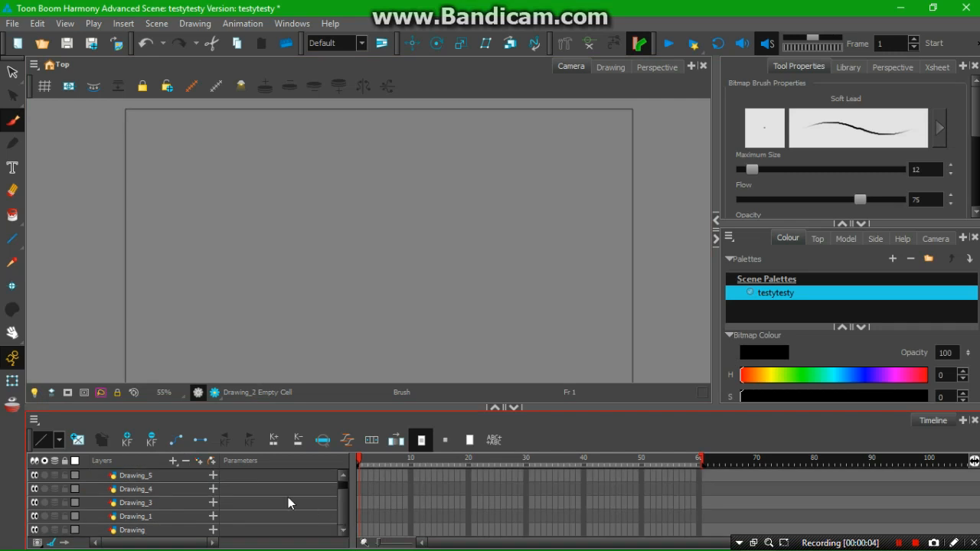
pyautogui.keyDown('shift'); pyautogui.click(161, 517); pyautogui.keyUp('shift')
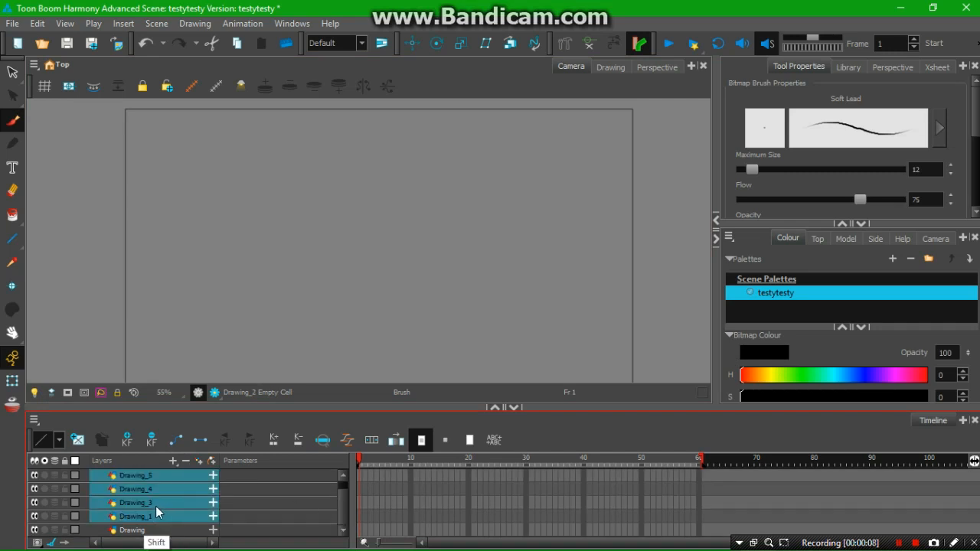
pyautogui.keyDown('ctrl'); pyautogui.click(156, 511); pyautogui.keyUp('ctrl')
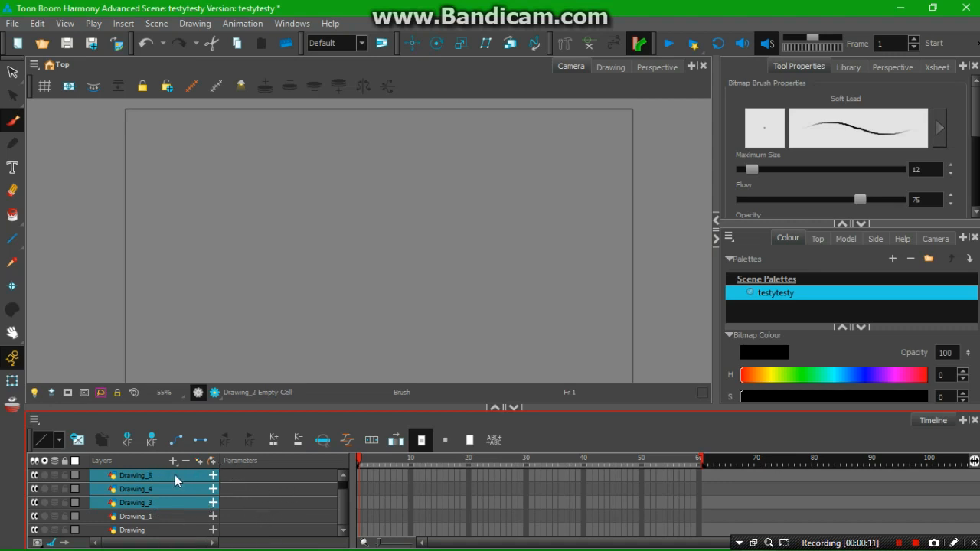
pyautogui.rightClick(139, 484)
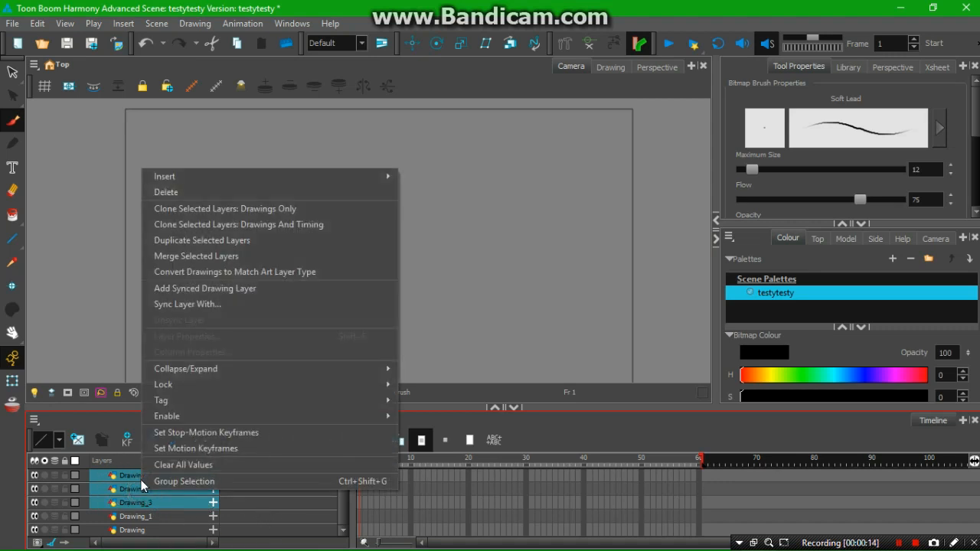
pyautogui.click(187, 193)
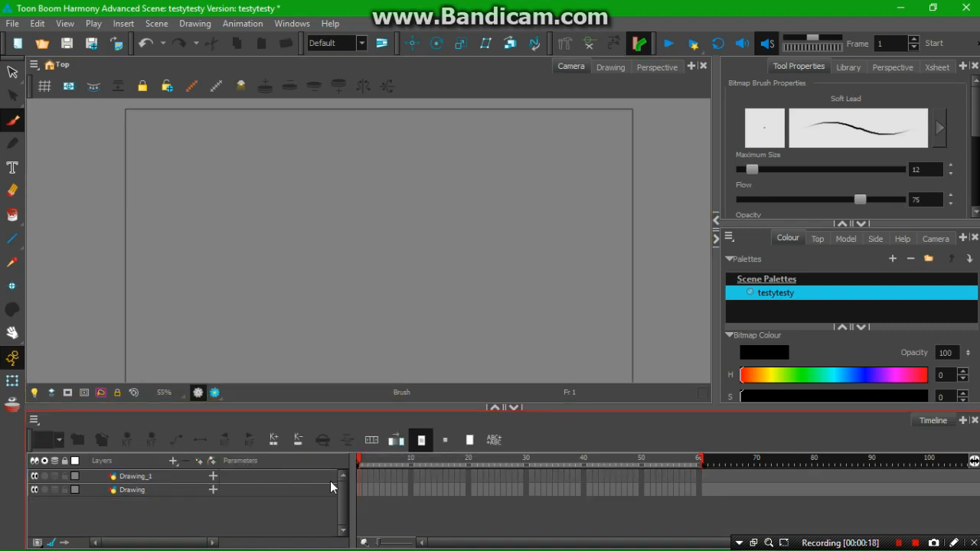
# Compare the brush properties on frame 1 of the bitmap layer Drawing_1 and the vector layer Drawing, ending on Drawing.
pyautogui.moveTo(360, 473); pyautogui.dragTo(358, 489)
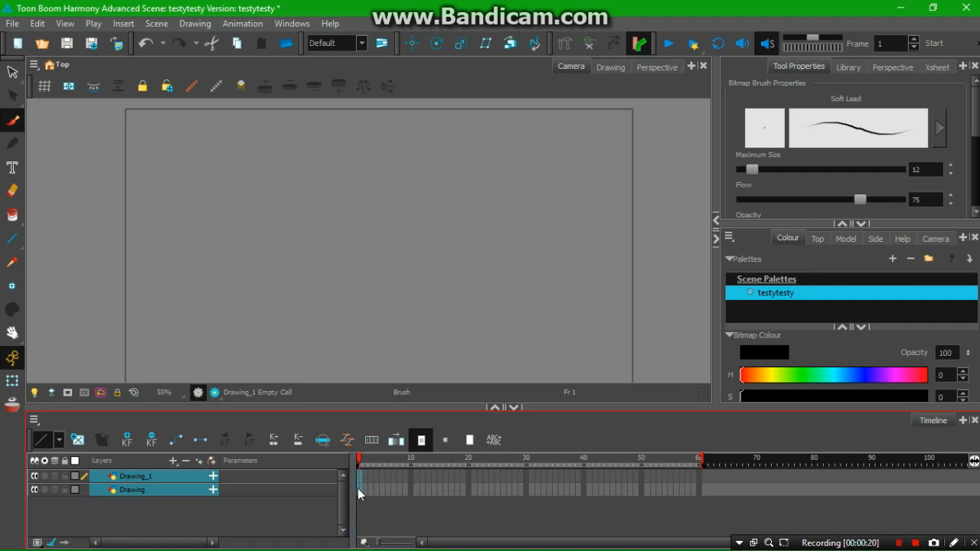
pyautogui.click(358, 488)
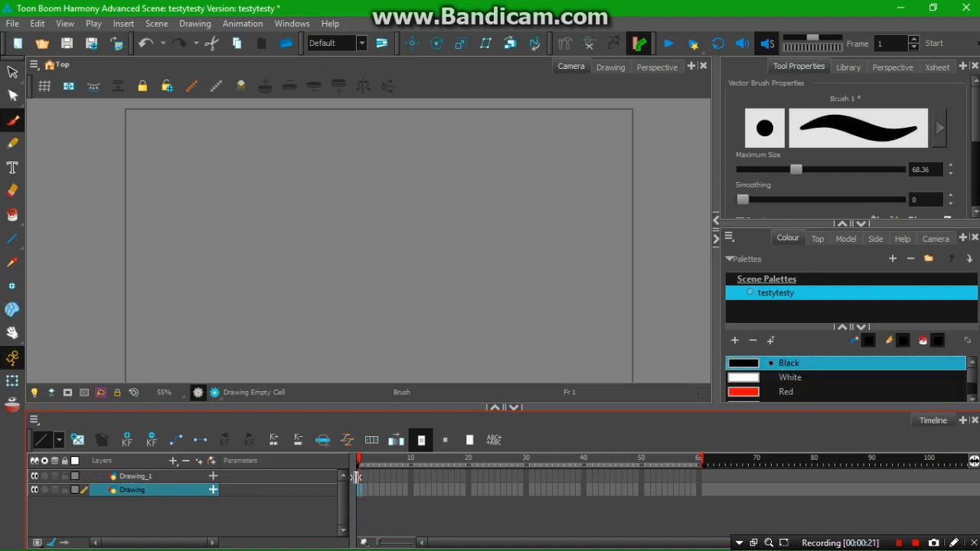
pyautogui.click(360, 477)
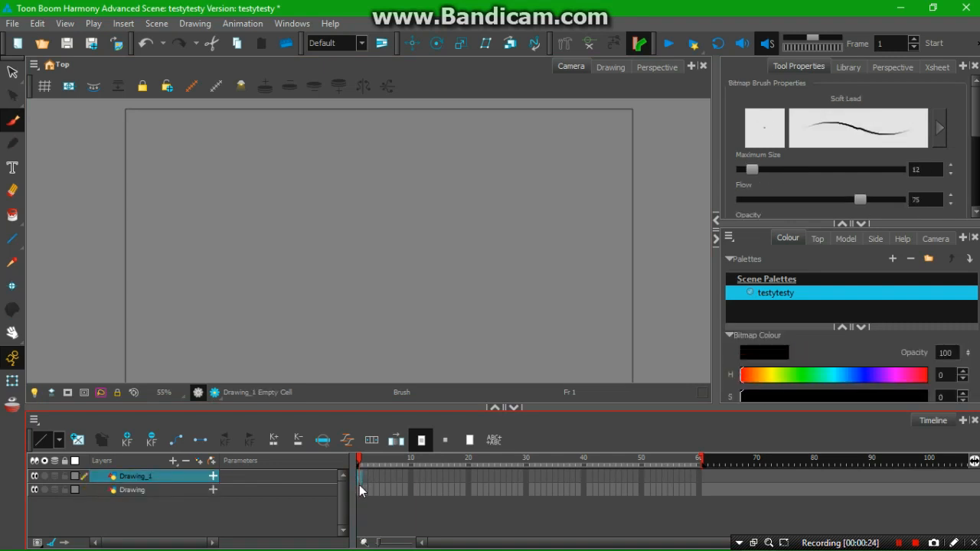
pyautogui.click(360, 486)
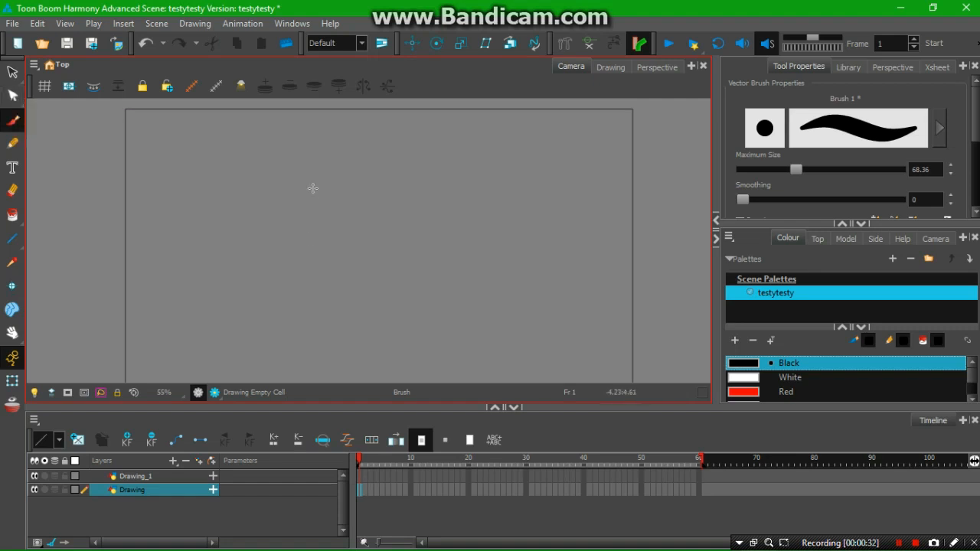
# Examine the tool variants grouped under Select and Contour Editor, and return to the Brush tool.
pyautogui.click(12, 95)
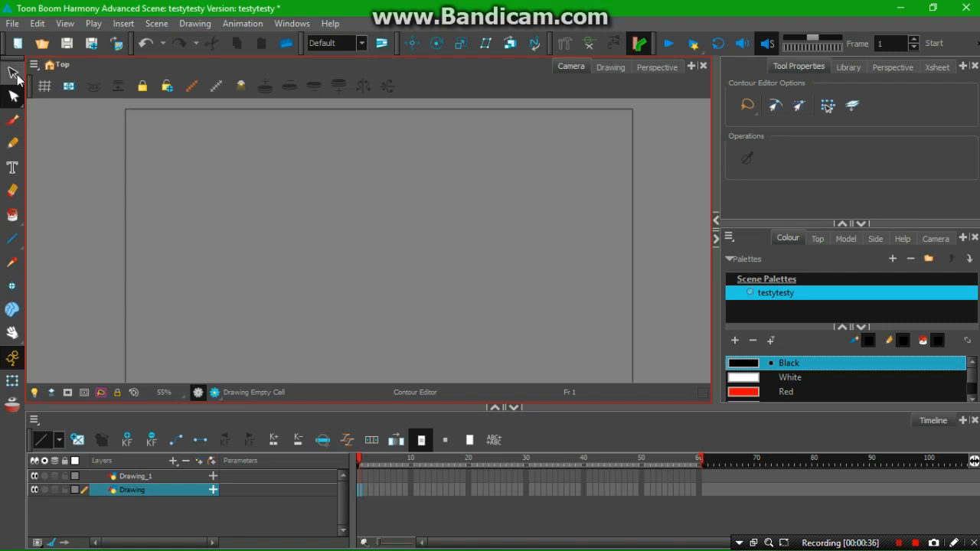
pyautogui.click(17, 79)
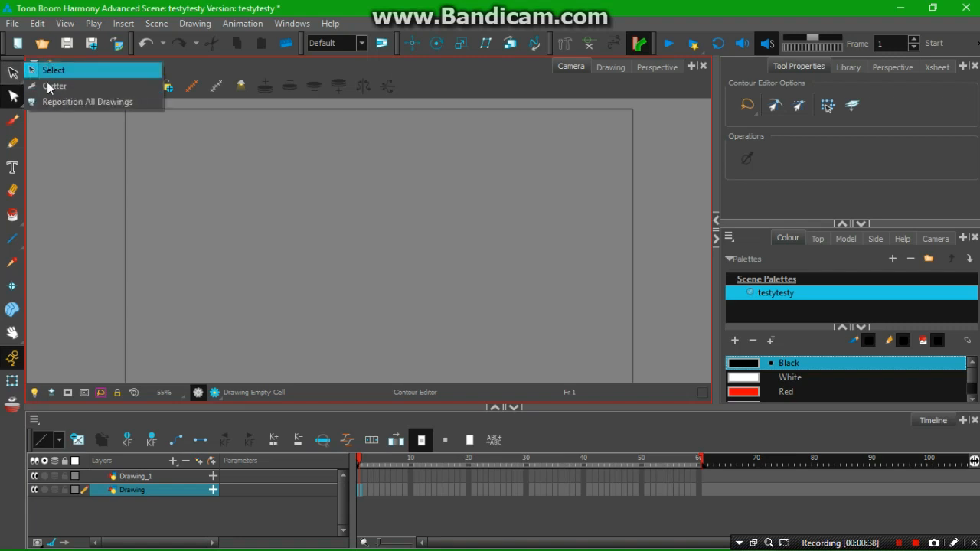
pyautogui.click(17, 98)
pyautogui.click(16, 101)
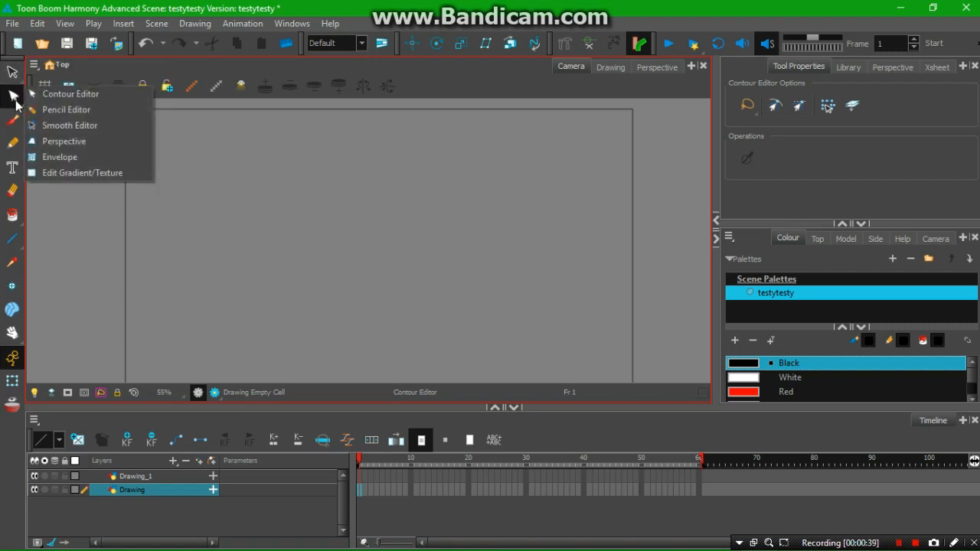
pyautogui.click(12, 123)
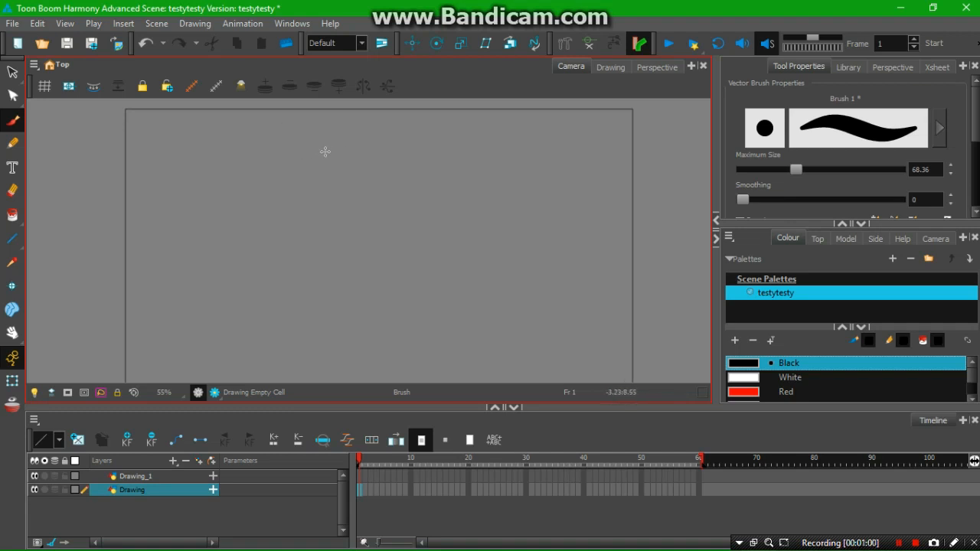
# Try thick brush strokes for a head and body on the Drawing layer and undo them all.
pyautogui.moveTo(323, 146)
pyautogui.mouseDown()
pyautogui.moveTo(290, 157)
pyautogui.moveTo(297, 211)
pyautogui.moveTo(350, 202)
pyautogui.moveTo(350, 160)
pyautogui.moveTo(308, 140)
pyautogui.mouseUp()
pyautogui.moveTo(320, 216); pyautogui.dragTo(325, 278)
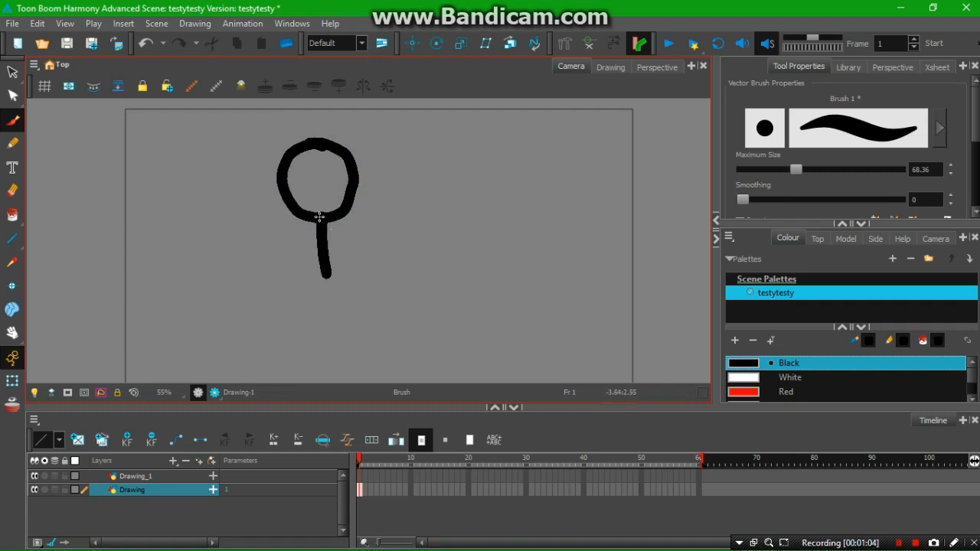
pyautogui.hotkey('ctrl', 'z')
pyautogui.hotkey('ctrl', 'z')
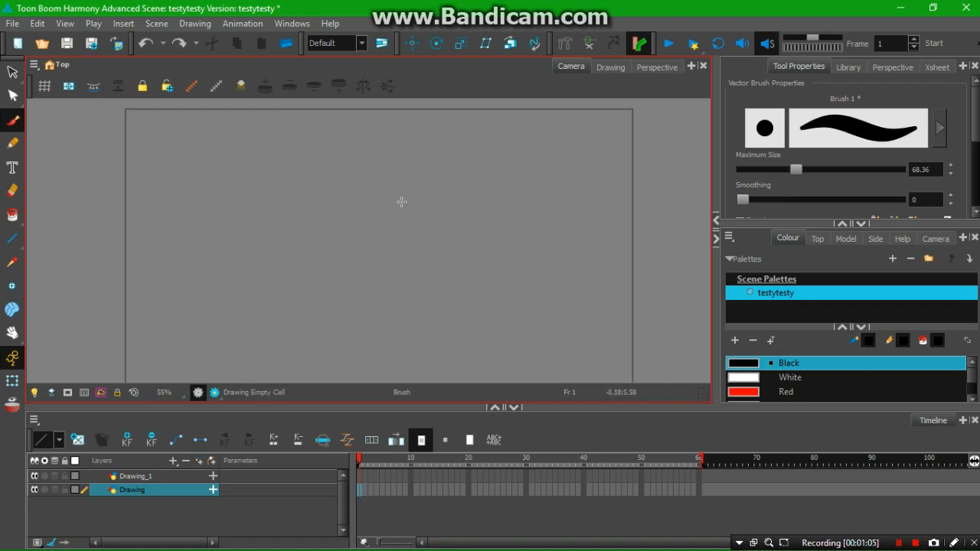
pyautogui.moveTo(395, 146)
pyautogui.mouseDown()
pyautogui.moveTo(318, 140)
pyautogui.moveTo(279, 226)
pyautogui.moveTo(351, 287)
pyautogui.moveTo(430, 240)
pyautogui.moveTo(420, 171)
pyautogui.moveTo(392, 146)
pyautogui.moveTo(412, 188)
pyautogui.moveTo(387, 180)
pyautogui.mouseUp()
pyautogui.hotkey('ctrl', 'z')
pyautogui.hotkey('ctrl', 'z')
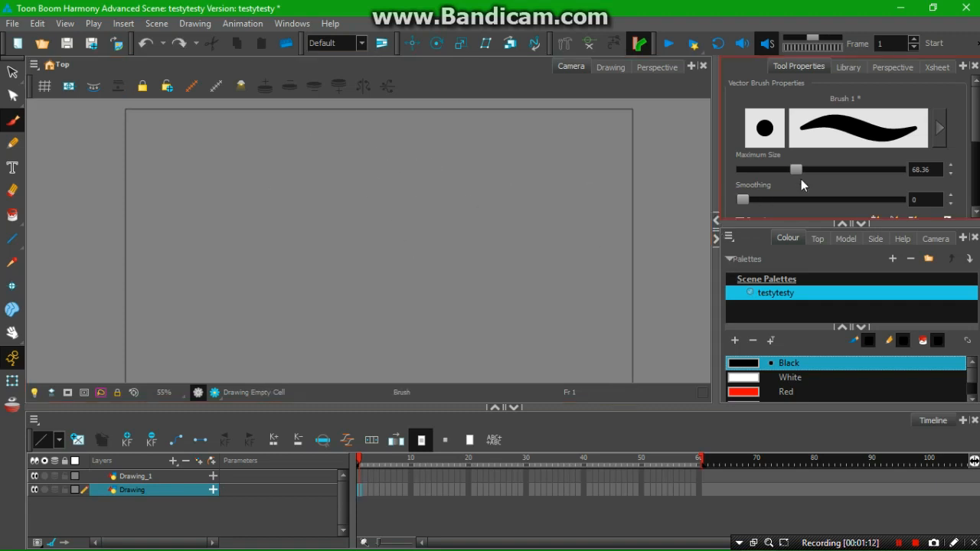
# Draw a round head with two eyes, filled pupils, a smile and eyebrows on the Drawing layer, using a 17.4 maximum brush size.
pyautogui.moveTo(781, 169); pyautogui.dragTo(757, 167)
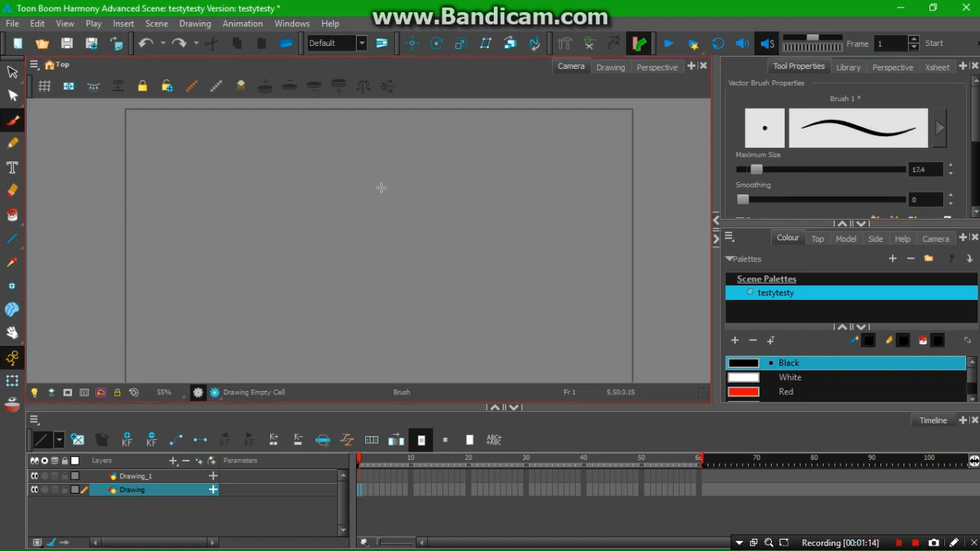
pyautogui.moveTo(432, 146)
pyautogui.mouseDown()
pyautogui.moveTo(321, 184)
pyautogui.moveTo(440, 263)
pyautogui.moveTo(448, 164)
pyautogui.moveTo(429, 147)
pyautogui.moveTo(421, 204)
pyautogui.moveTo(423, 167)
pyautogui.moveTo(377, 193)
pyautogui.moveTo(388, 163)
pyautogui.moveTo(400, 182)
pyautogui.mouseUp()
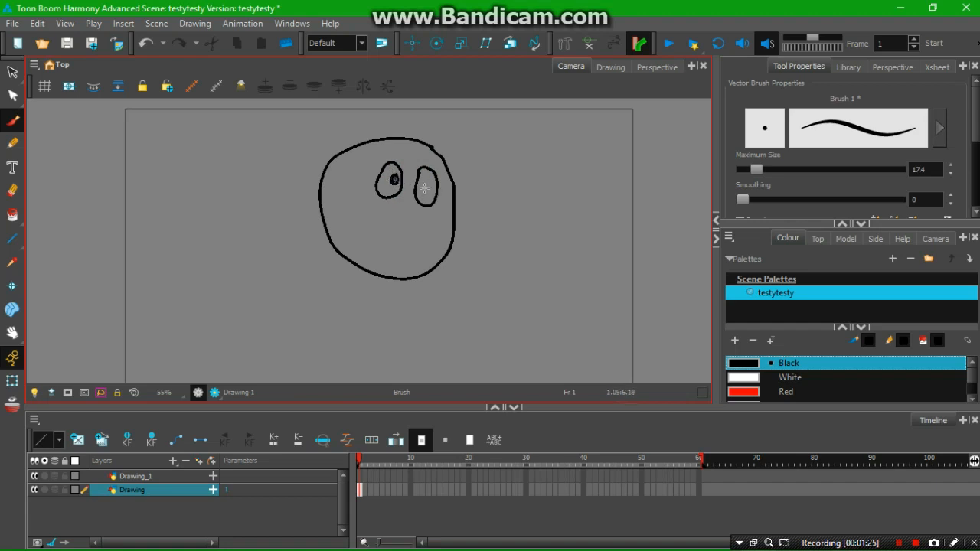
pyautogui.moveTo(432, 185); pyautogui.dragTo(429, 183)
pyautogui.moveTo(372, 232)
pyautogui.mouseDown()
pyautogui.moveTo(386, 245)
pyautogui.moveTo(406, 242)
pyautogui.mouseUp()
pyautogui.moveTo(385, 139)
pyautogui.mouseDown()
pyautogui.moveTo(427, 139)
pyautogui.moveTo(444, 165)
pyautogui.mouseUp()
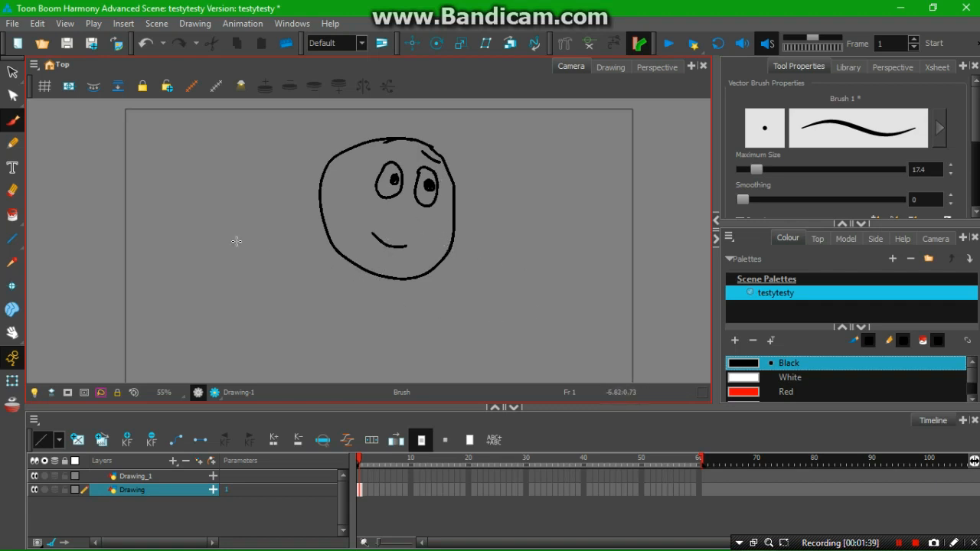
# Fill the character's face and both eyes with White using the Paint tool.
pyautogui.click(12, 215)
pyautogui.click(785, 377)
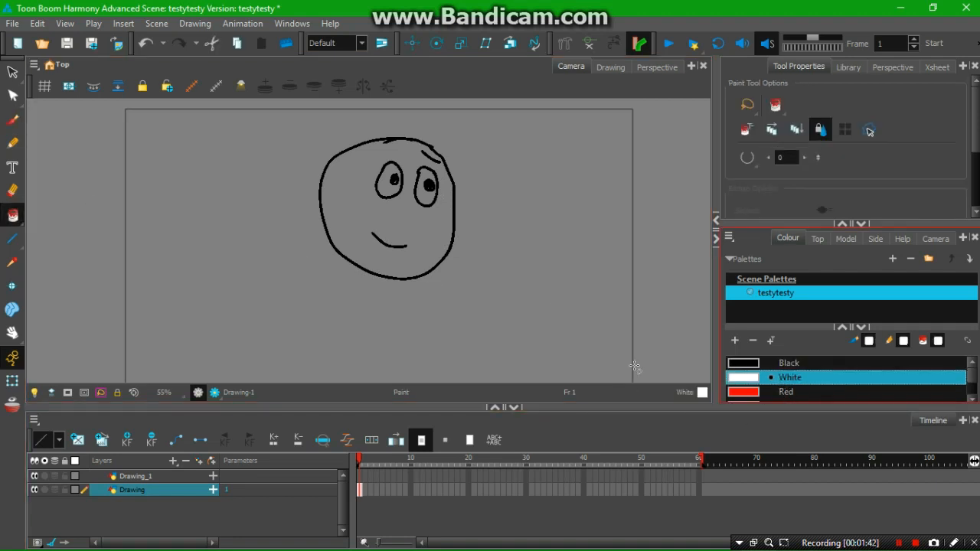
pyautogui.click(363, 196)
pyautogui.click(386, 192)
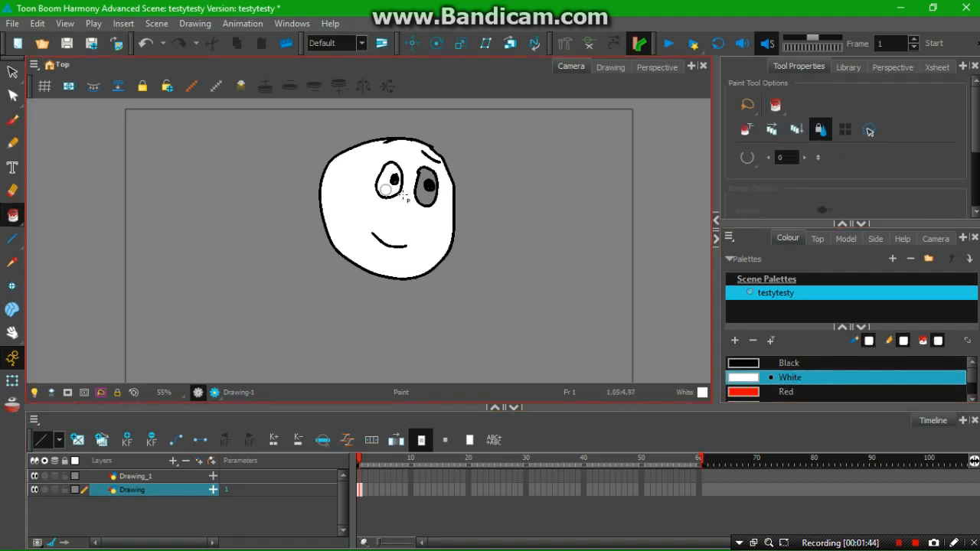
pyautogui.click(427, 200)
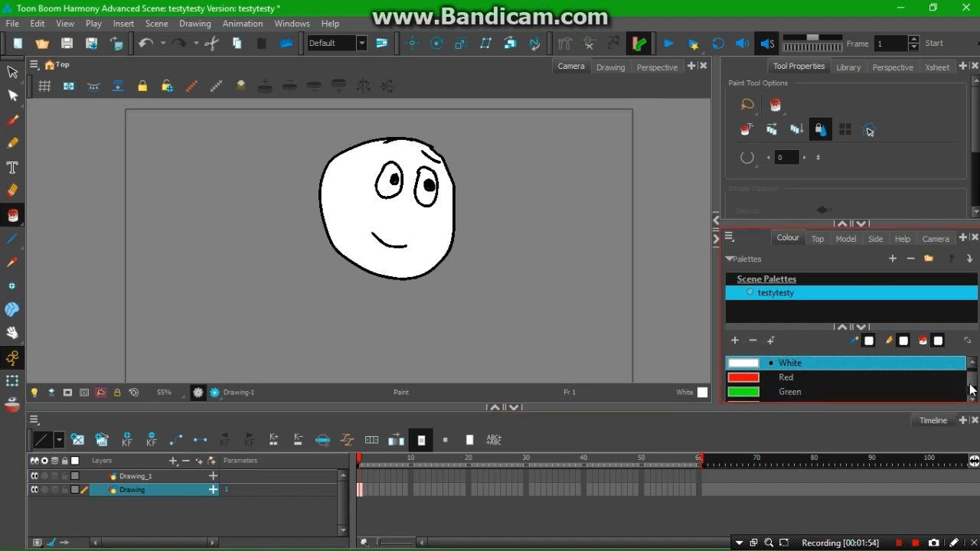
# Add a new colour to the testytesty palette and name it shading.
pyautogui.scroll(-3, 969, 391)
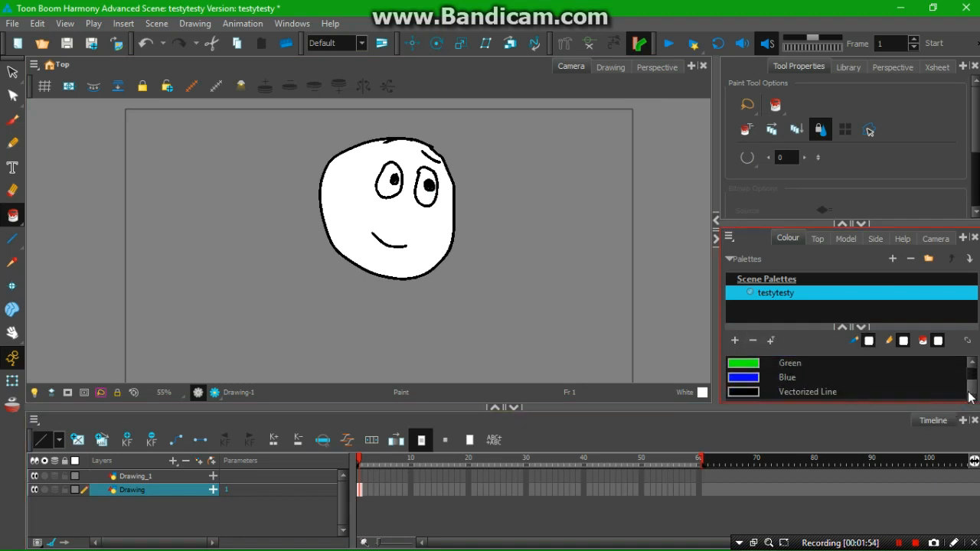
pyautogui.click(735, 340)
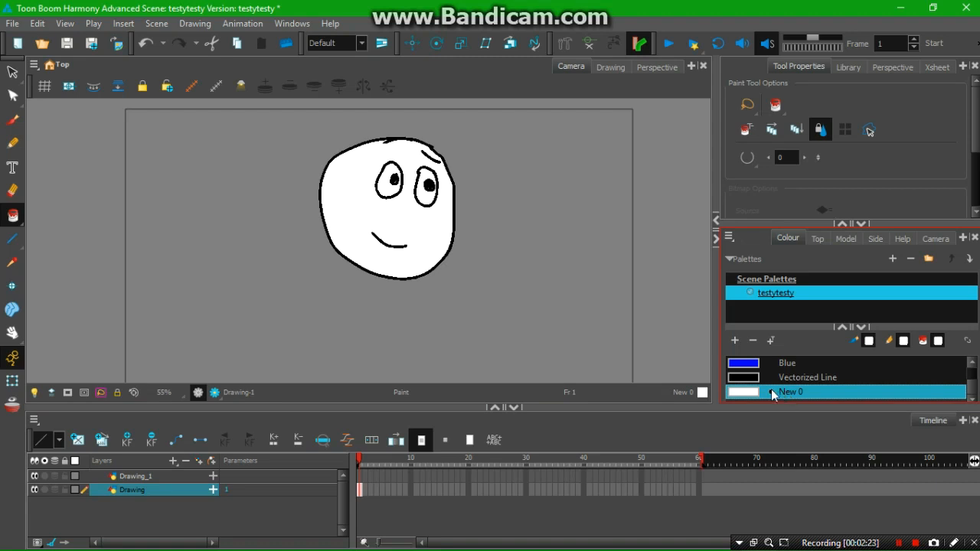
pyautogui.doubleClick(796, 393)
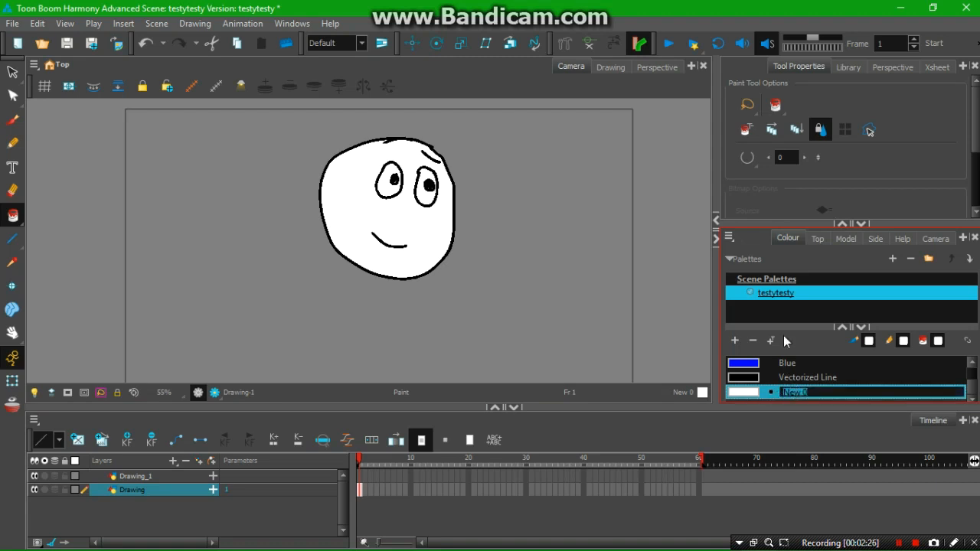
pyautogui.write('shading')
pyautogui.press('Return')
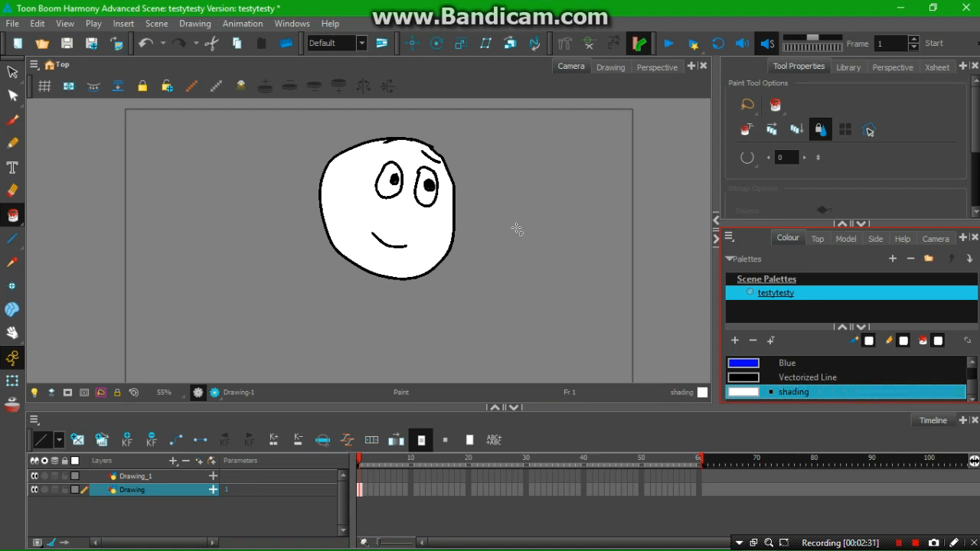
# Open the shading colour for editing and look at the multi-wheel picker before returning to the single-wheel mode.
pyautogui.doubleClick(739, 392)
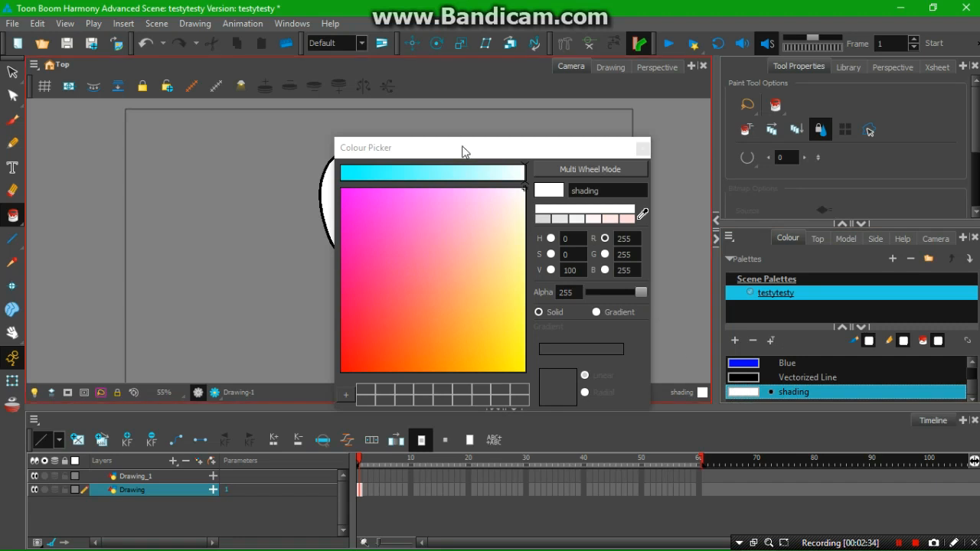
pyautogui.click(466, 150)
pyautogui.click(567, 170)
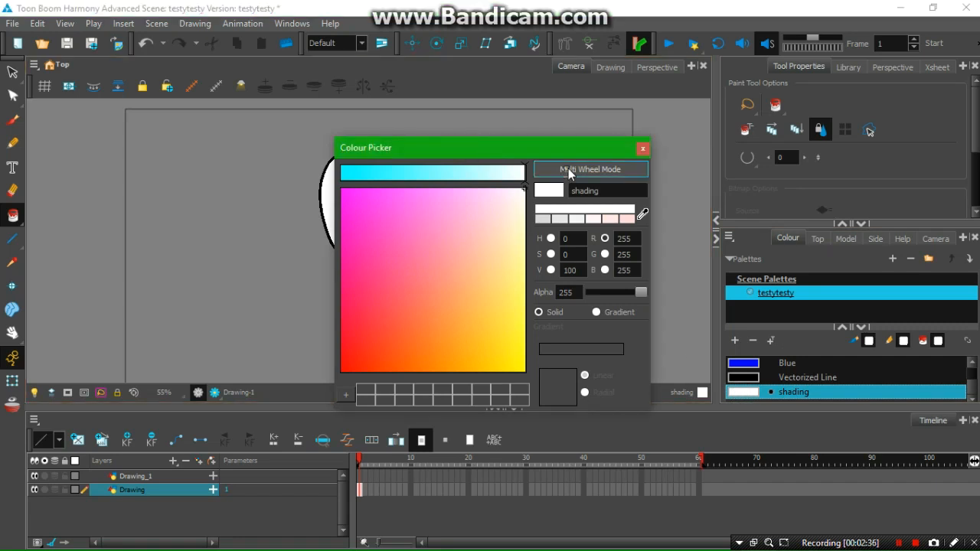
pyautogui.moveTo(547, 150); pyautogui.dragTo(539, 102)
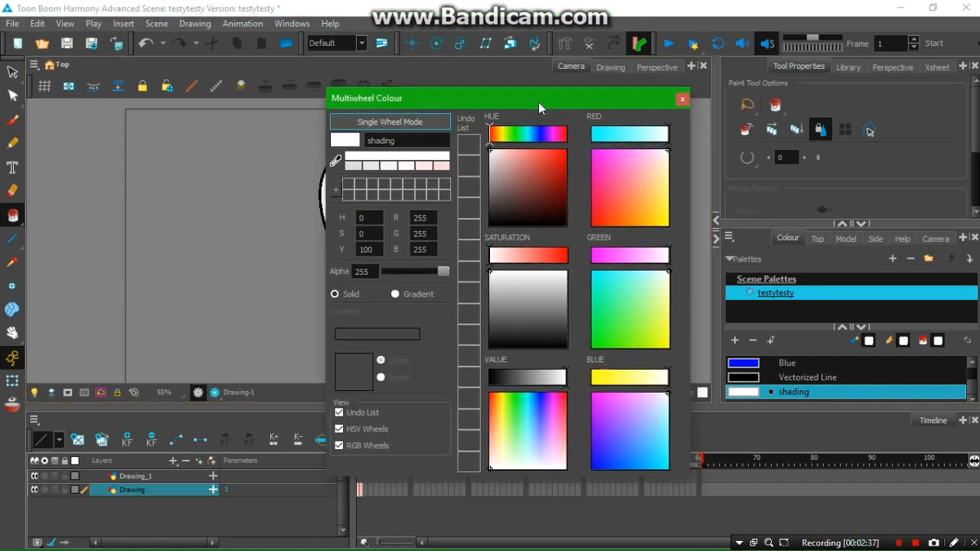
pyautogui.click(423, 123)
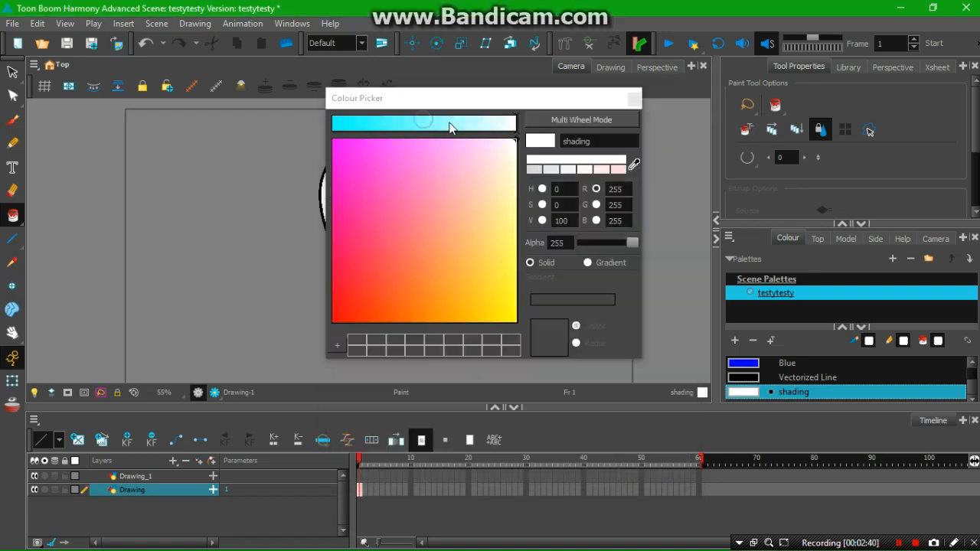
pyautogui.moveTo(476, 97); pyautogui.dragTo(488, 129)
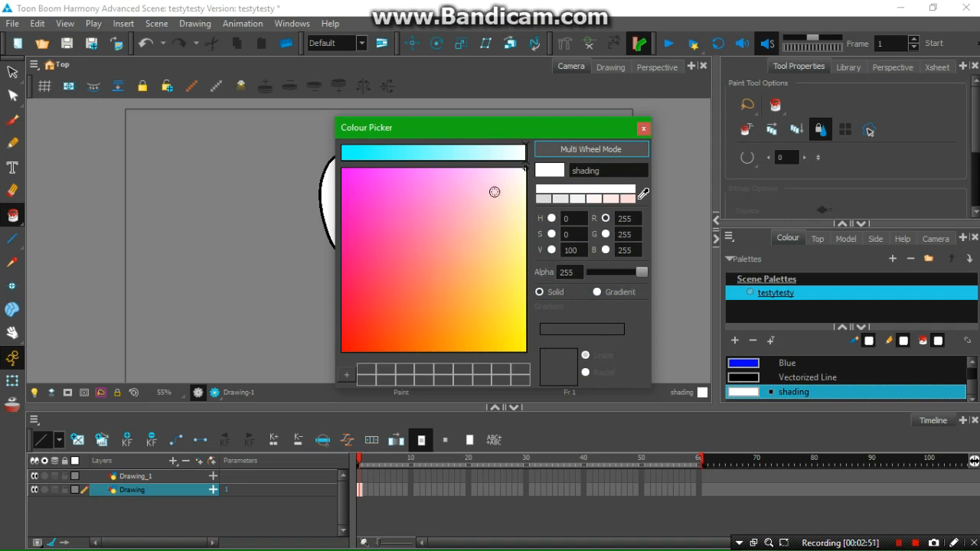
# Try red, black, dark teal, coral and a pale off-white as the solid shading colour.
pyautogui.moveTo(505, 183); pyautogui.dragTo(305, 343)
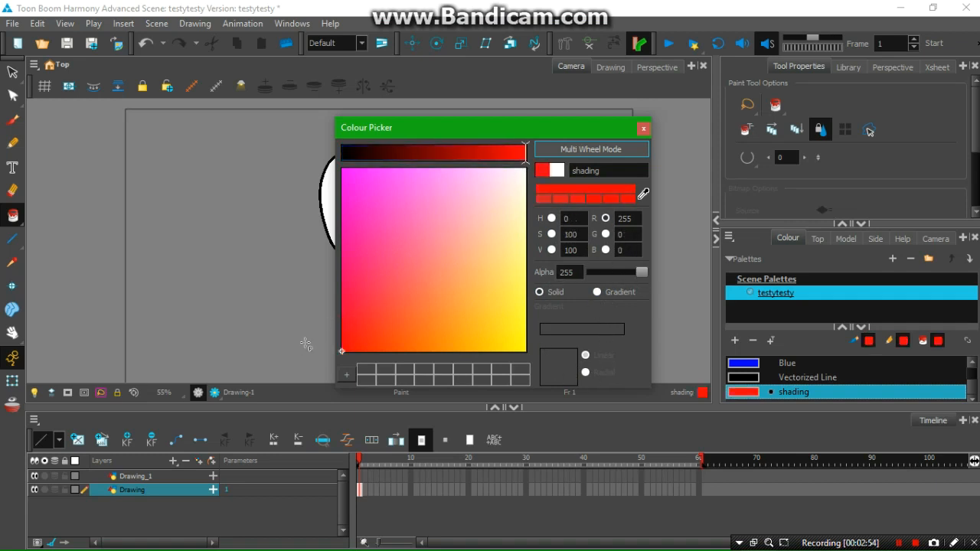
pyautogui.moveTo(367, 154); pyautogui.dragTo(315, 167)
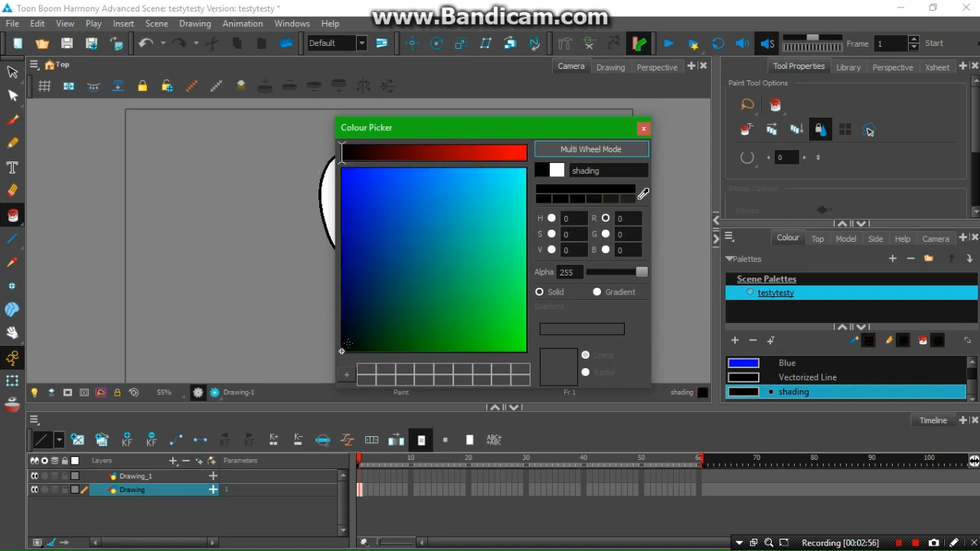
pyautogui.click(366, 323)
pyautogui.click(393, 307)
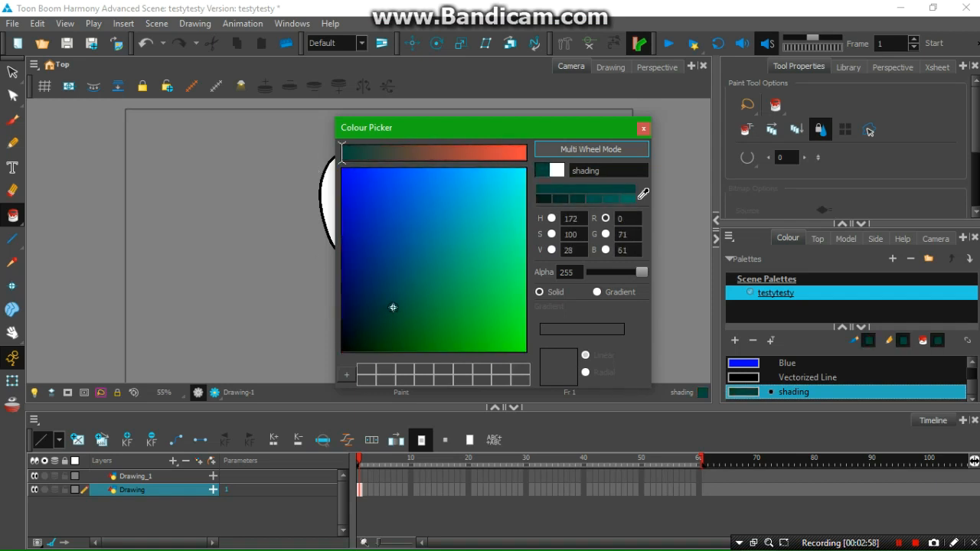
pyautogui.moveTo(351, 153); pyautogui.dragTo(525, 151)
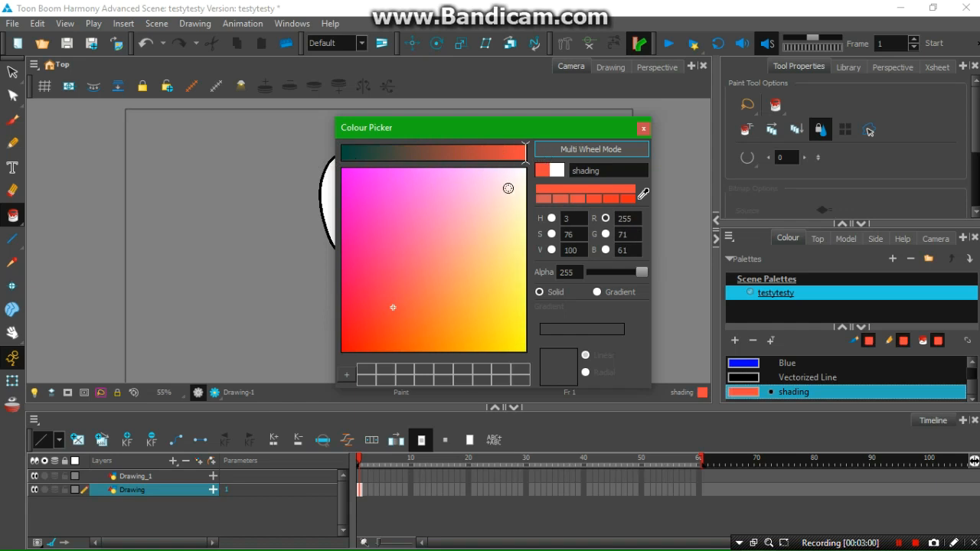
pyautogui.moveTo(508, 189)
pyautogui.mouseDown()
pyautogui.moveTo(527, 195)
pyautogui.moveTo(519, 328)
pyautogui.moveTo(432, 280)
pyautogui.moveTo(510, 229)
pyautogui.moveTo(514, 188)
pyautogui.mouseUp()
pyautogui.click(503, 153)
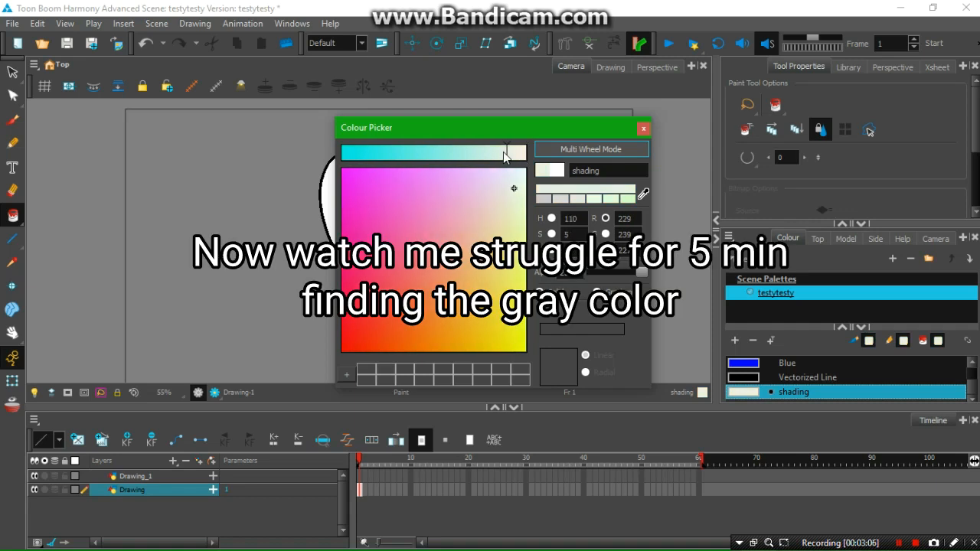
# Try further solid tones for shading, from red and black to a pale peach of RGB 255, 223, 201.
pyautogui.moveTo(504, 152); pyautogui.dragTo(470, 152)
pyautogui.moveTo(519, 188)
pyautogui.mouseDown()
pyautogui.moveTo(529, 153)
pyautogui.moveTo(498, 154)
pyautogui.moveTo(528, 159)
pyautogui.moveTo(445, 241)
pyautogui.mouseUp()
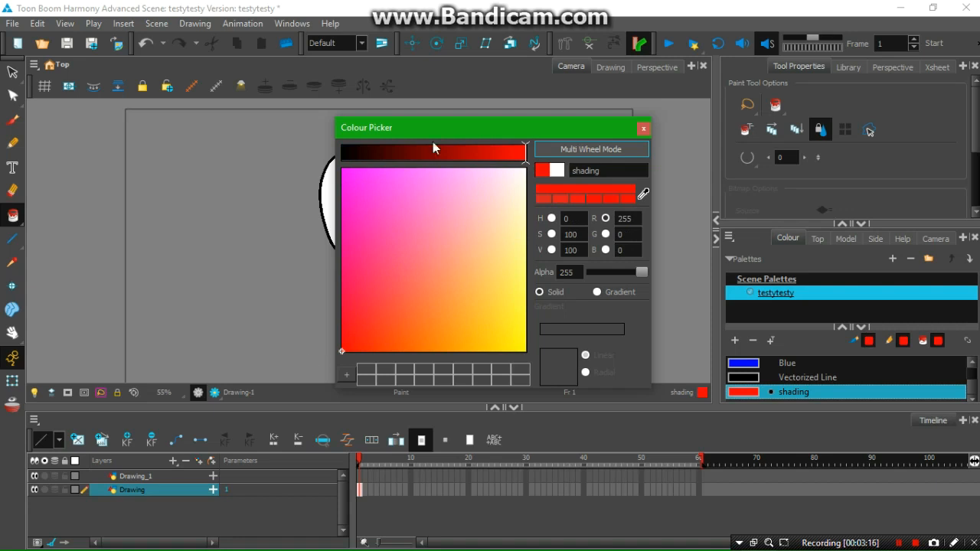
pyautogui.click(343, 153)
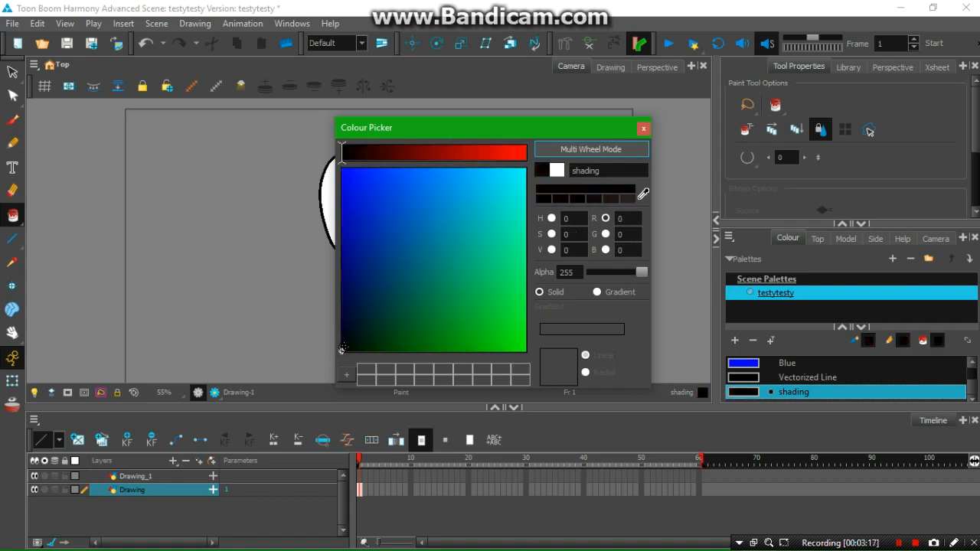
pyautogui.moveTo(342, 349)
pyautogui.mouseDown()
pyautogui.moveTo(342, 259)
pyautogui.moveTo(361, 302)
pyautogui.moveTo(397, 296)
pyautogui.moveTo(517, 190)
pyautogui.moveTo(516, 162)
pyautogui.moveTo(502, 207)
pyautogui.mouseUp()
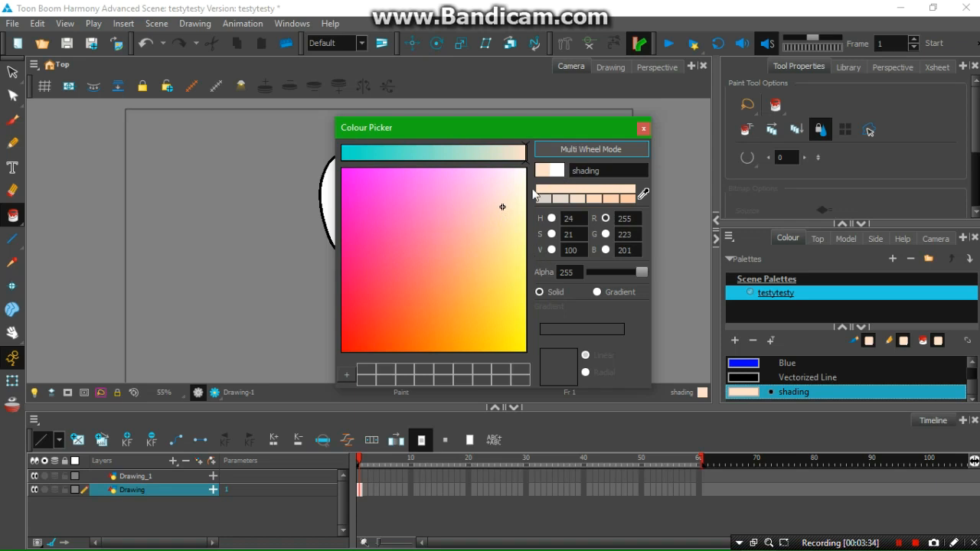
pyautogui.doubleClick(635, 234)
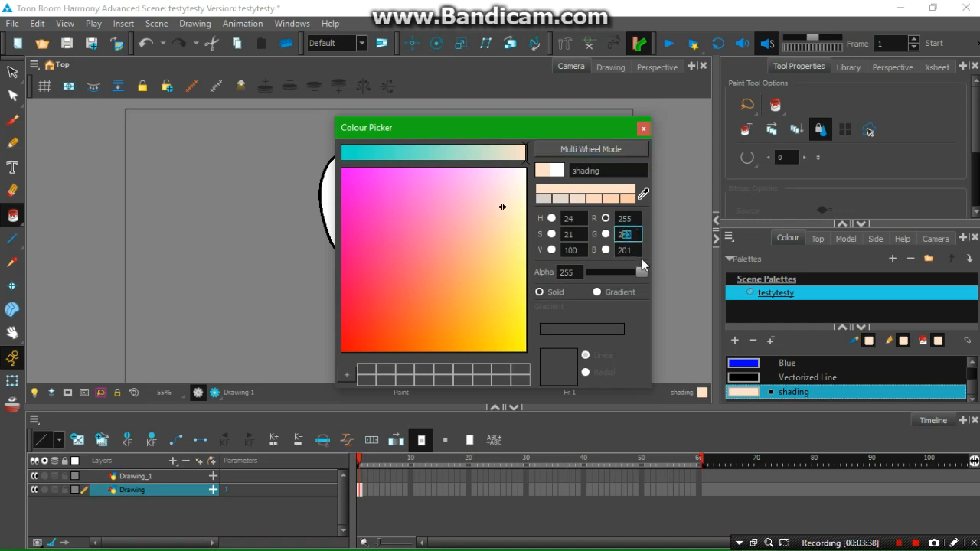
pyautogui.click(636, 234)
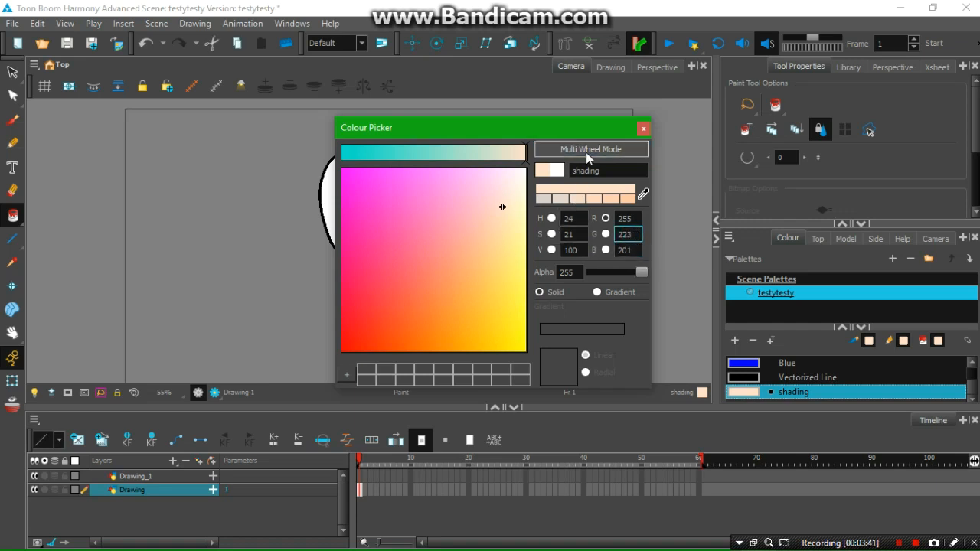
pyautogui.click(556, 295)
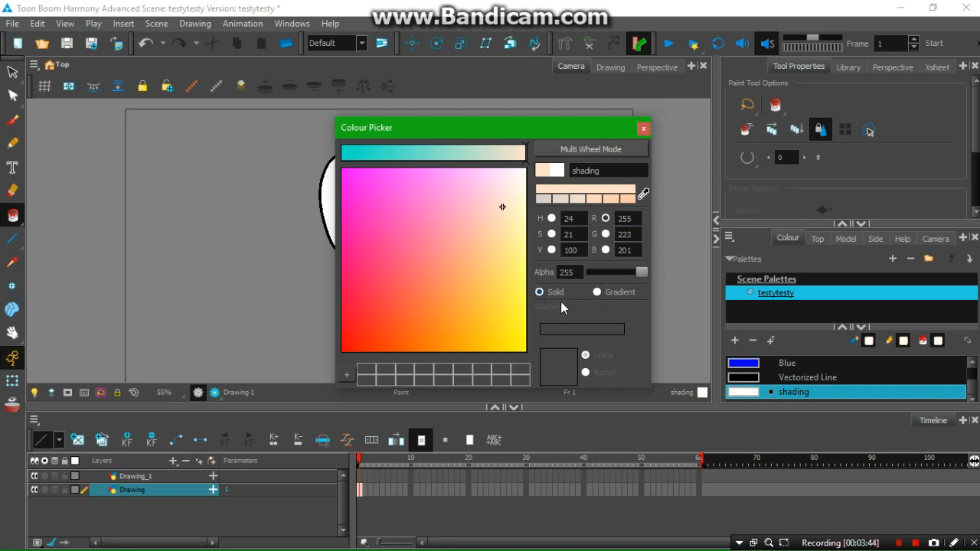
# Try a white-to-red gradient for shading, compare radial with linear, and add a magenta middle stop to the linear version.
pyautogui.click(602, 294)
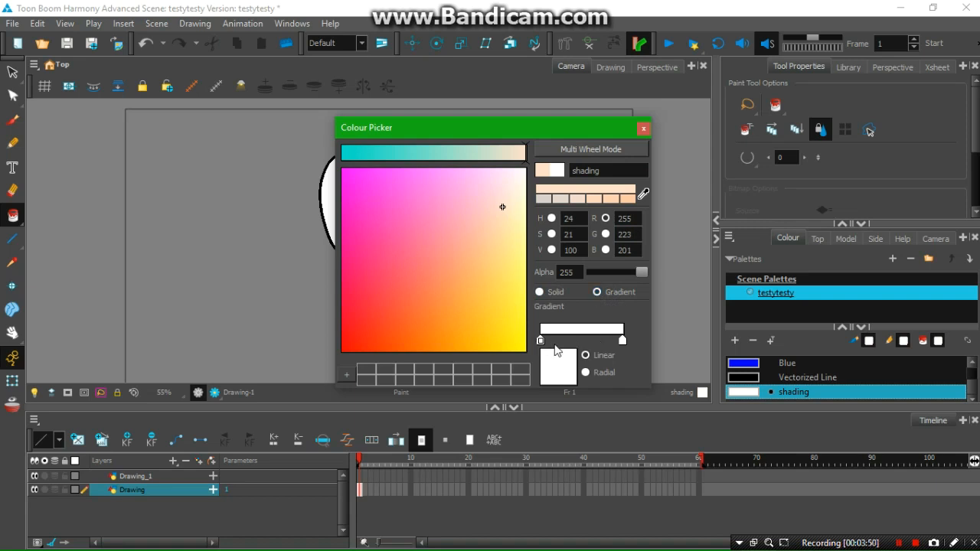
pyautogui.click(623, 342)
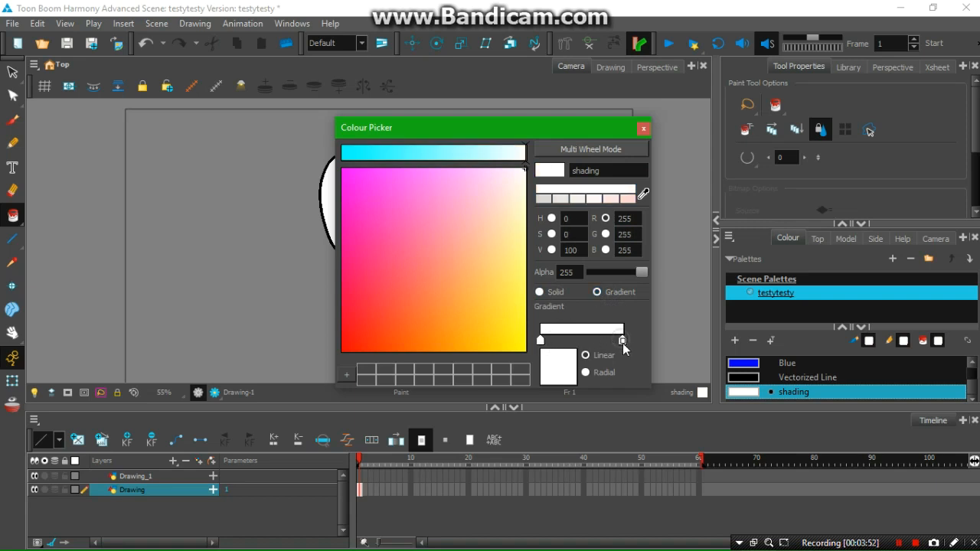
pyautogui.click(342, 352)
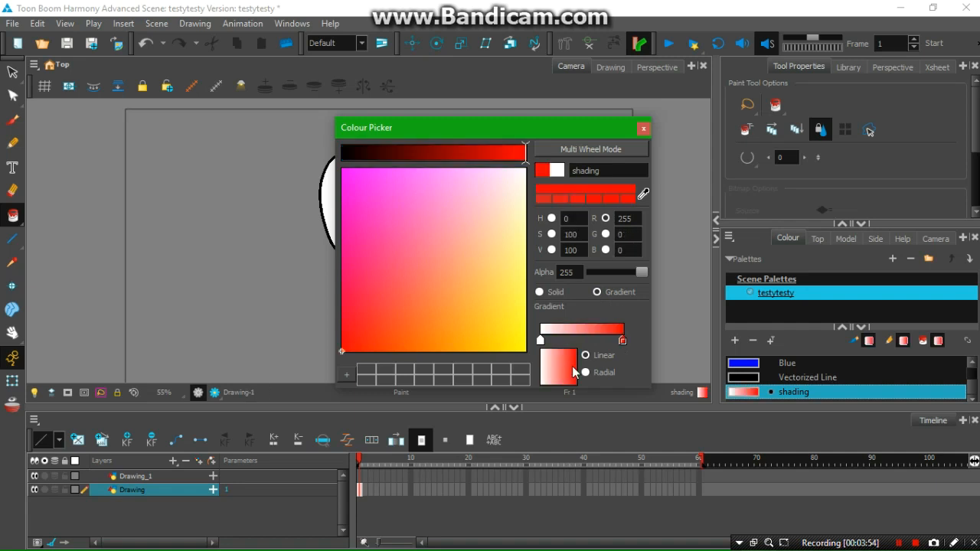
pyautogui.click(588, 373)
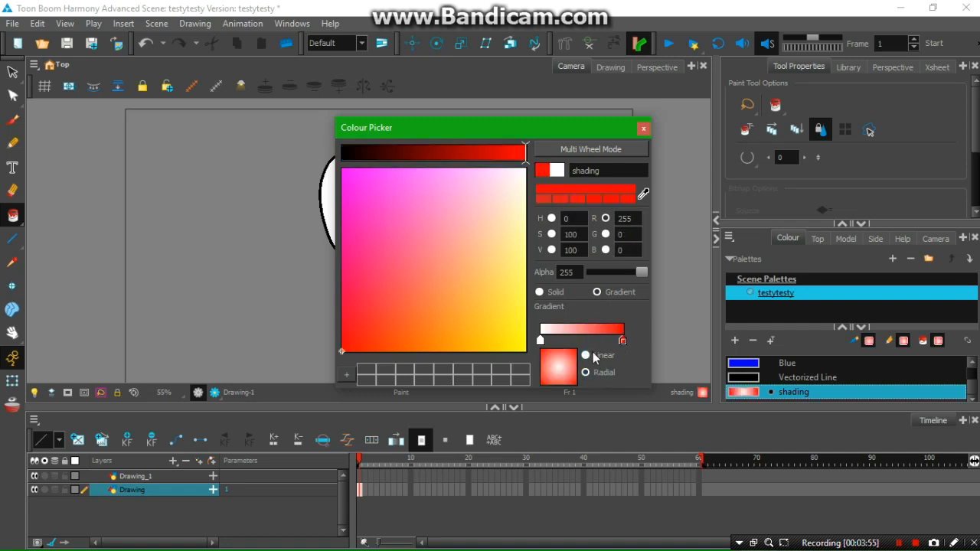
pyautogui.click(594, 356)
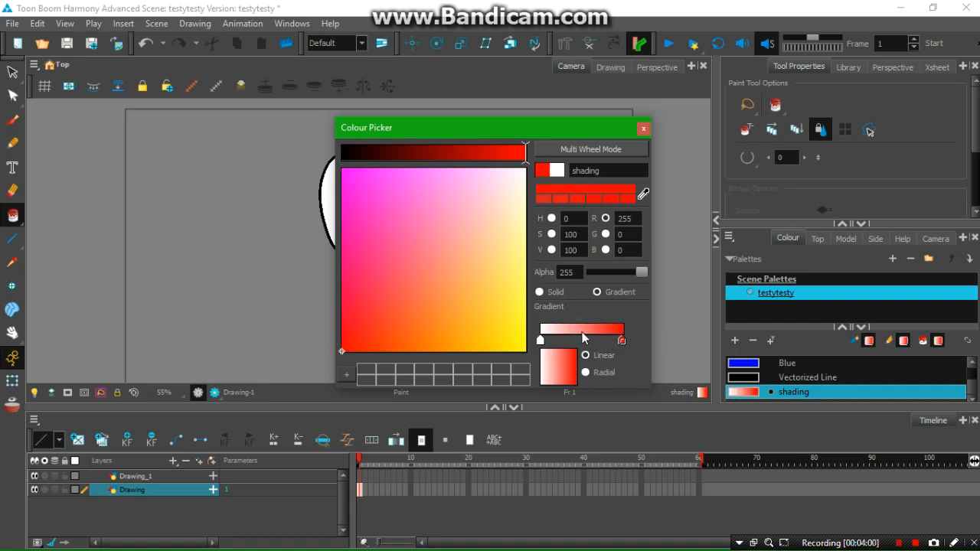
pyautogui.click(583, 336)
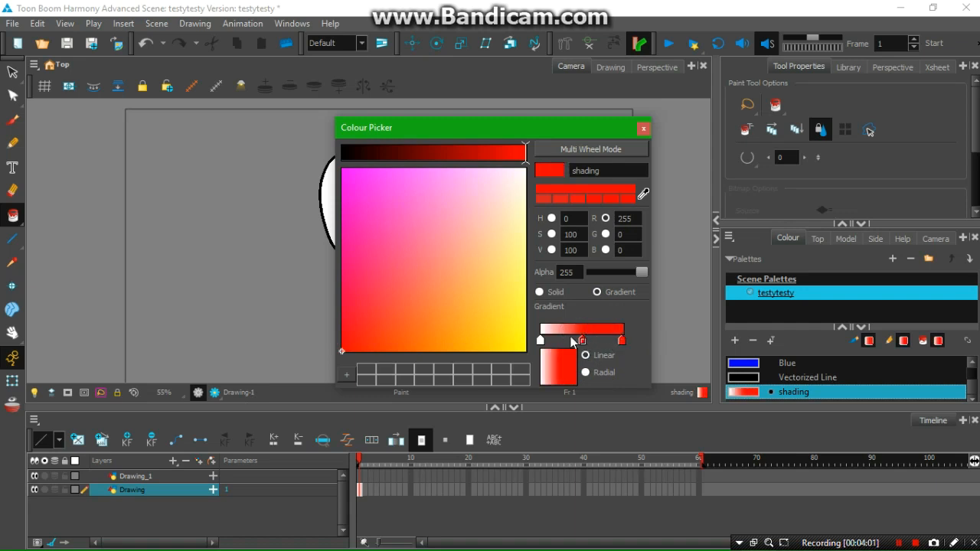
pyautogui.moveTo(406, 261)
pyautogui.mouseDown()
pyautogui.moveTo(404, 190)
pyautogui.moveTo(342, 168)
pyautogui.mouseUp()
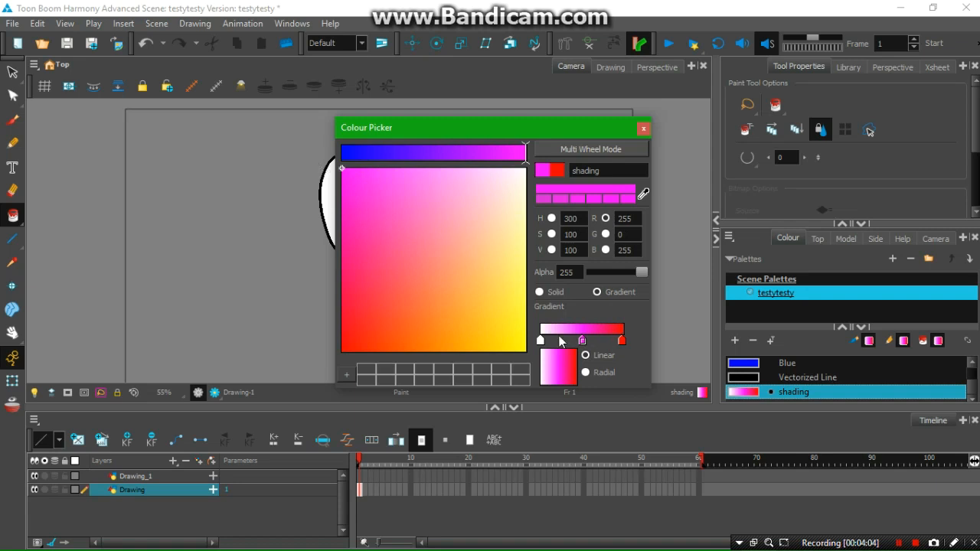
# Return the shading colour to solid, try light peach tones, and set it to grey RGB 169, 169, 169 in the multi-wheel picker.
pyautogui.click(547, 293)
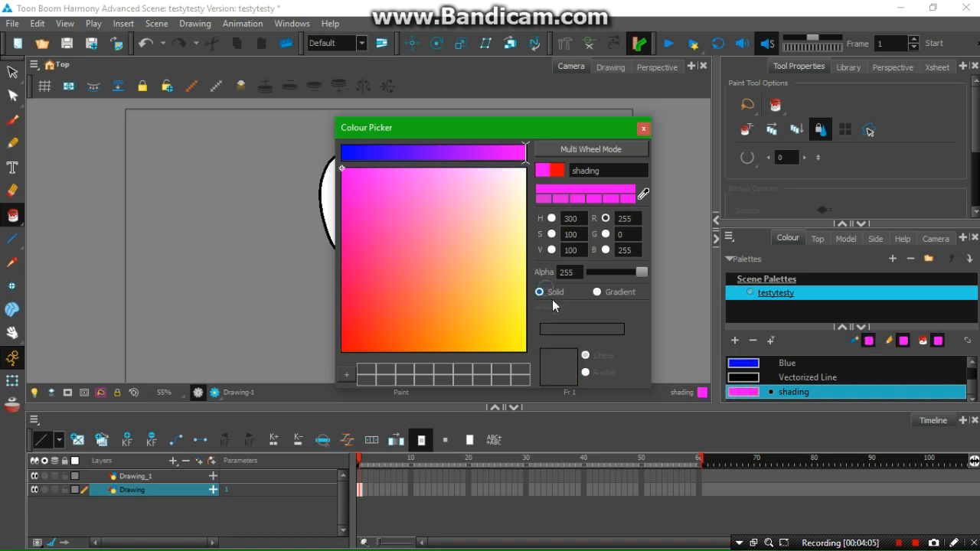
pyautogui.moveTo(466, 244)
pyautogui.mouseDown()
pyautogui.moveTo(475, 229)
pyautogui.moveTo(530, 221)
pyautogui.moveTo(516, 179)
pyautogui.moveTo(493, 212)
pyautogui.mouseUp()
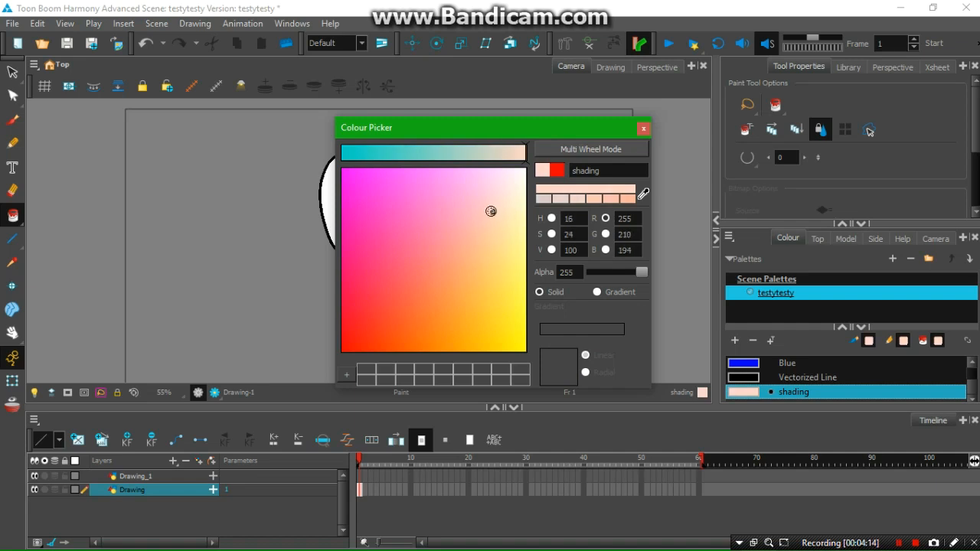
pyautogui.moveTo(493, 210); pyautogui.dragTo(486, 221)
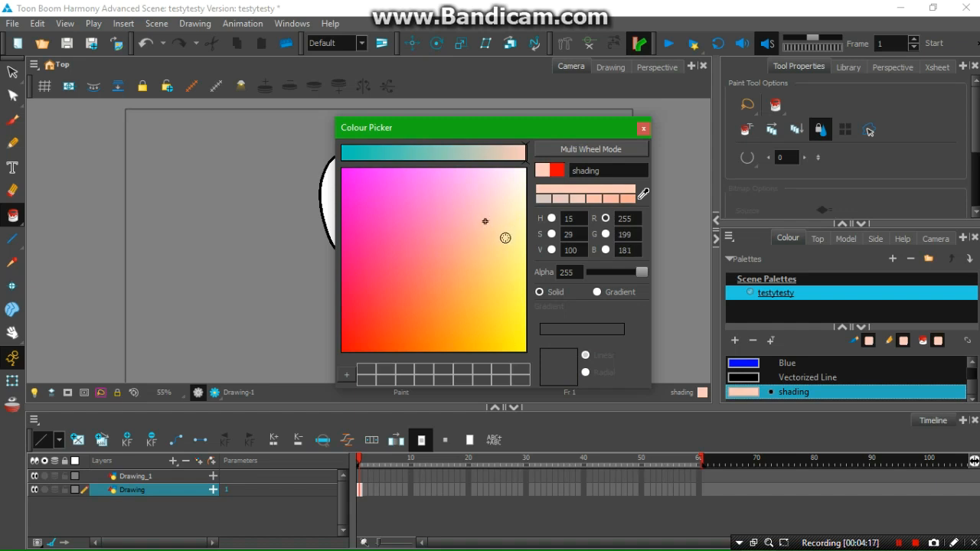
pyautogui.click(582, 156)
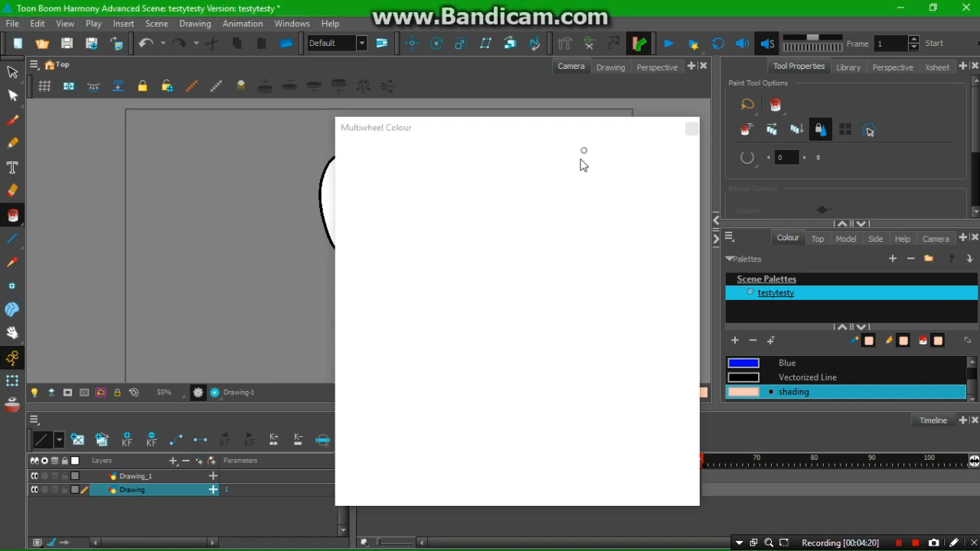
pyautogui.moveTo(572, 192)
pyautogui.mouseDown()
pyautogui.moveTo(519, 186)
pyautogui.moveTo(492, 204)
pyautogui.mouseUp()
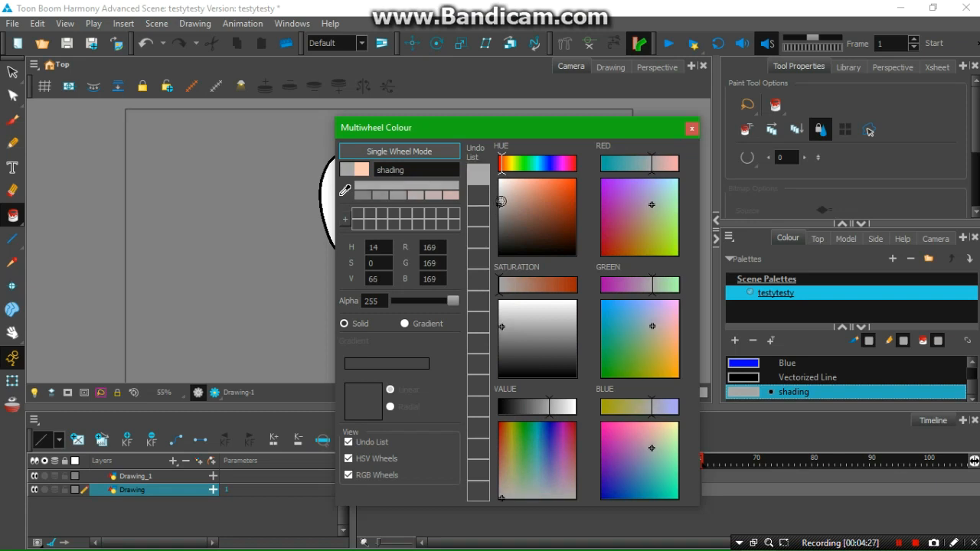
pyautogui.click(692, 130)
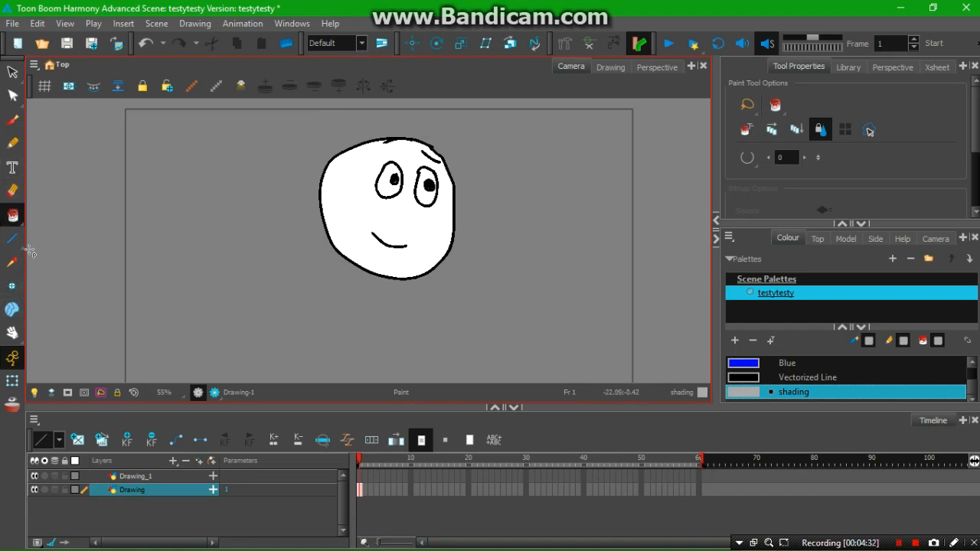
# Divide off the left side of the face with a curved invisible Stroke line, and look up the Show Strokes view option.
pyautogui.click(19, 220)
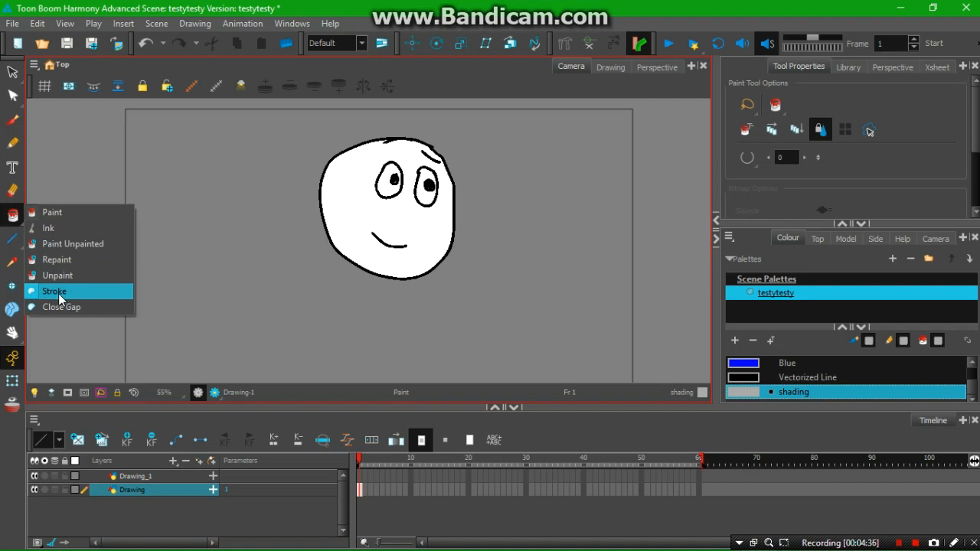
pyautogui.click(59, 296)
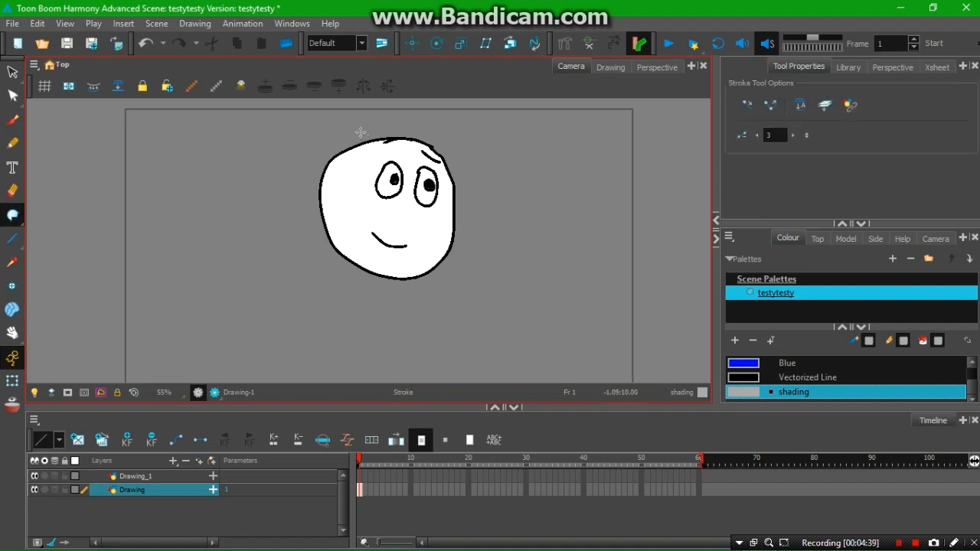
pyautogui.moveTo(360, 133)
pyautogui.mouseDown()
pyautogui.moveTo(349, 207)
pyautogui.moveTo(362, 270)
pyautogui.mouseUp()
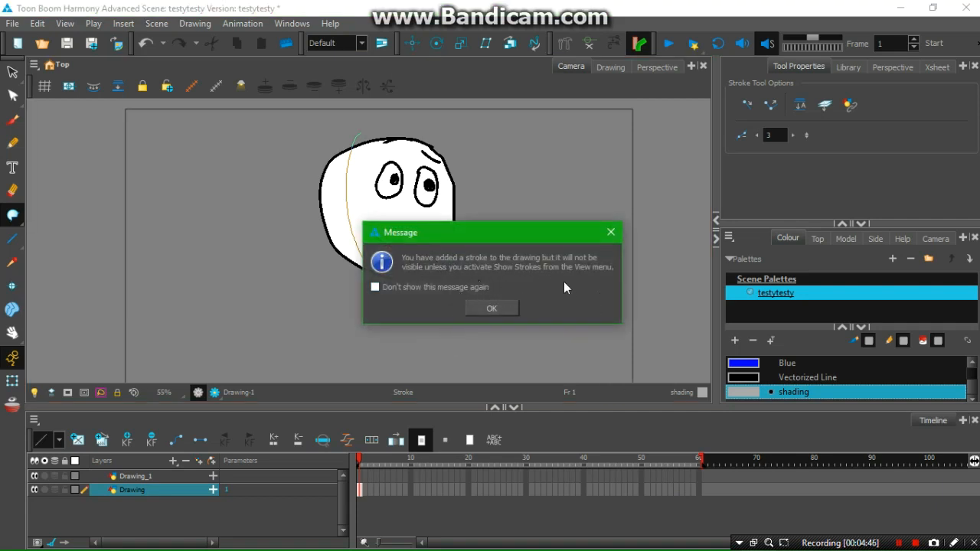
pyautogui.click(490, 311)
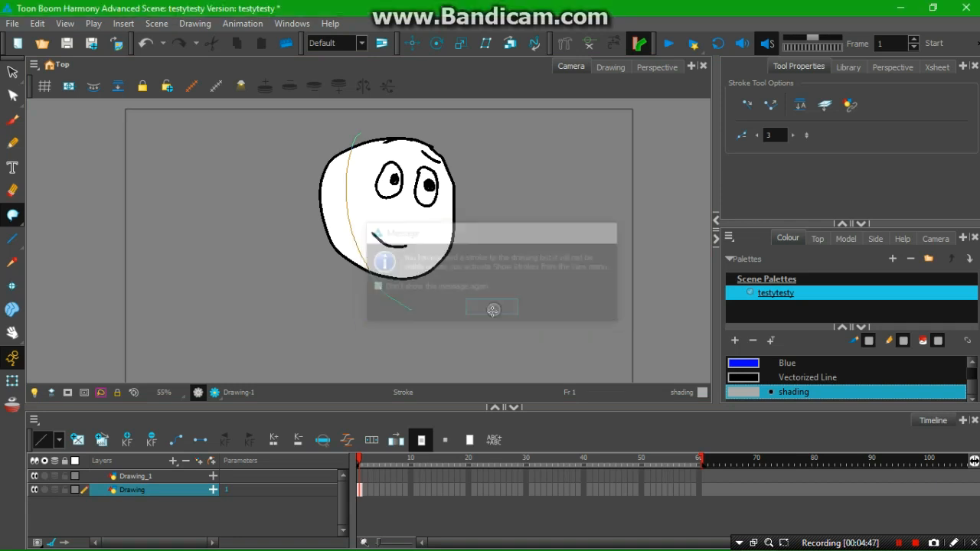
pyautogui.click(65, 23)
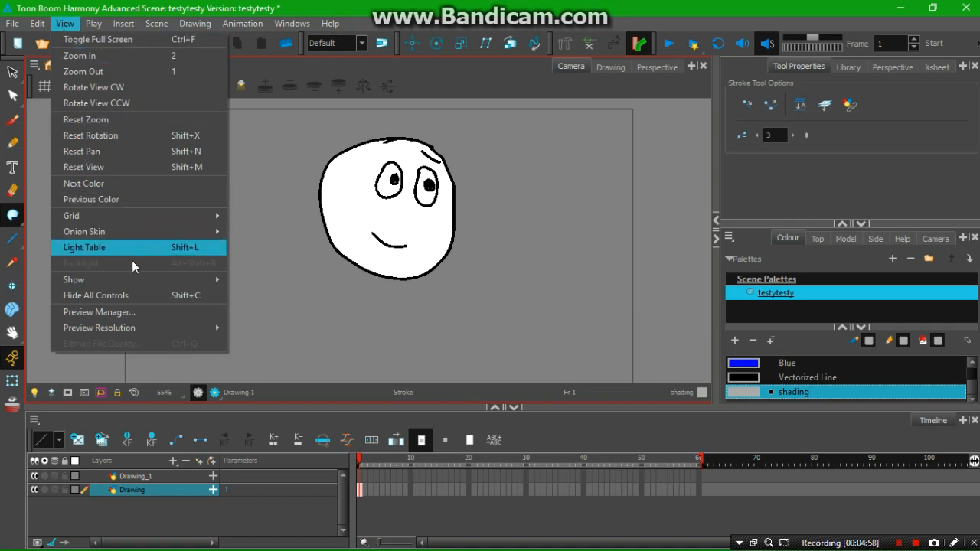
pyautogui.moveTo(133, 283)
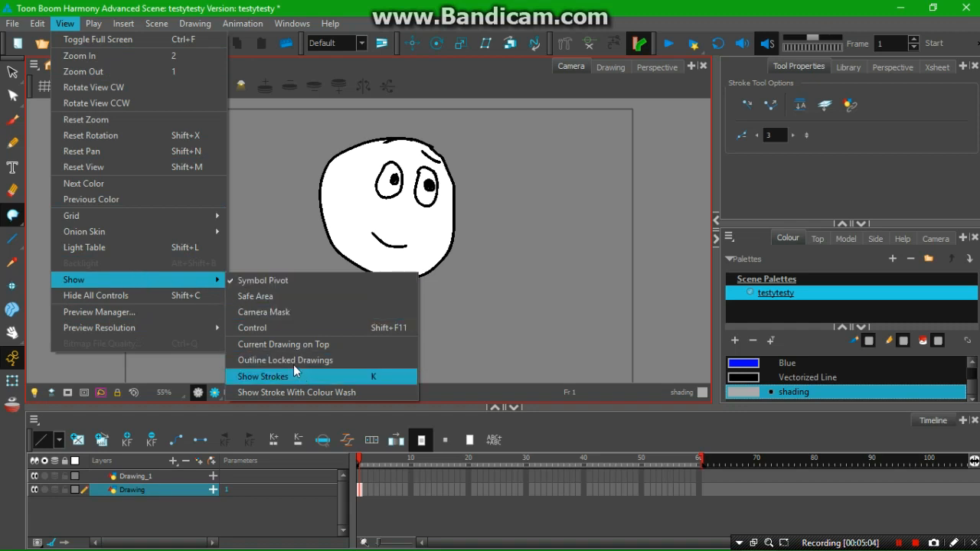
pyautogui.click(66, 23)
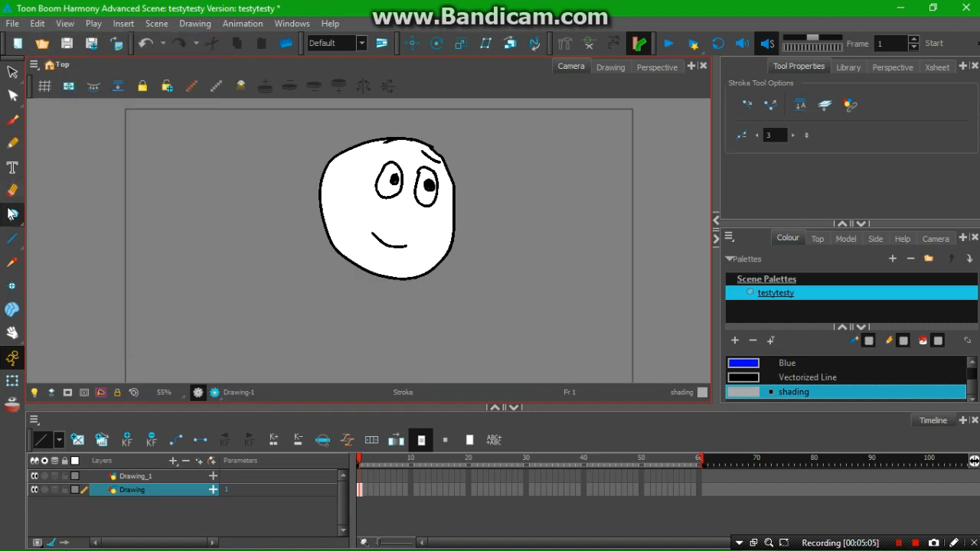
# Try the shading colour on the larger face area, undo it, and paint the narrow left part of the face instead.
pyautogui.click(10, 215)
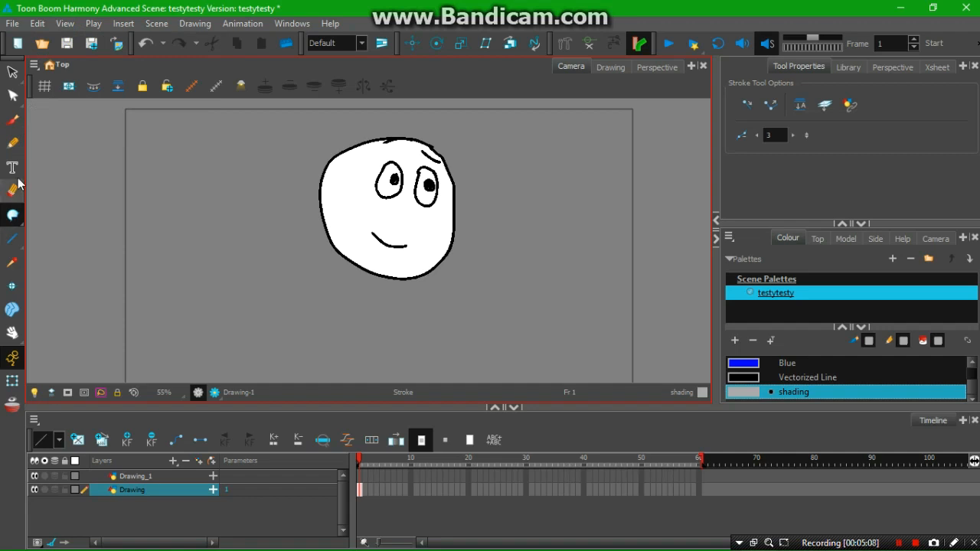
pyautogui.click(11, 215)
pyautogui.click(55, 215)
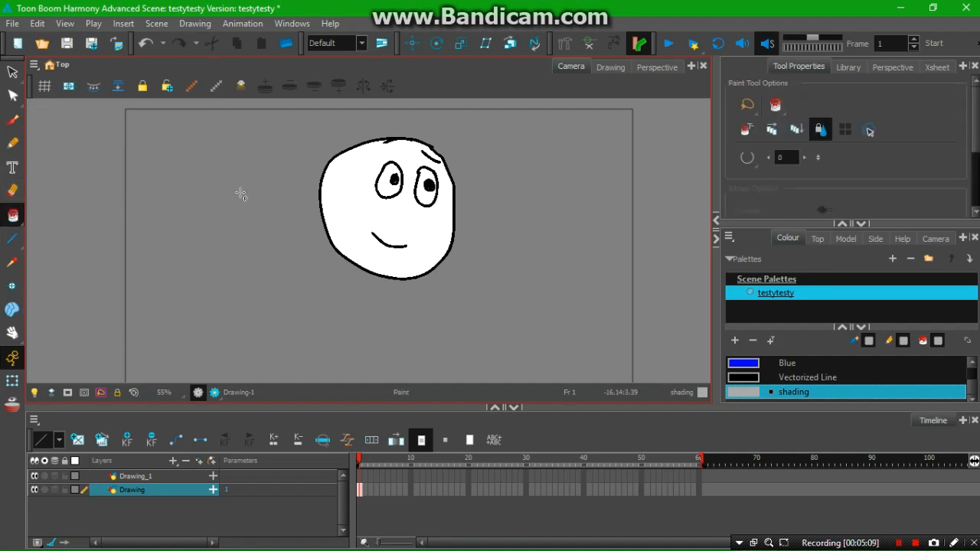
pyautogui.click(382, 210)
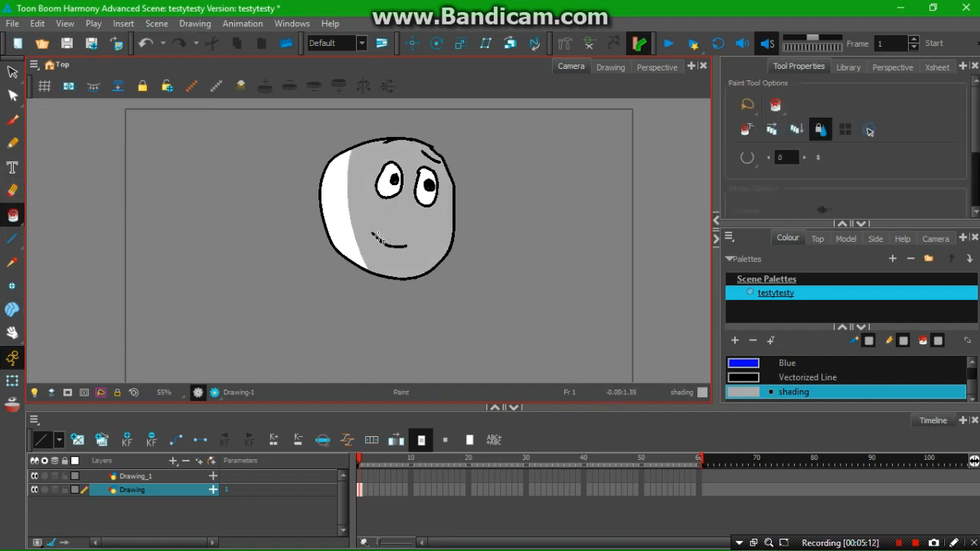
pyautogui.hotkey('ctrl', 'z')
pyautogui.click(334, 205)
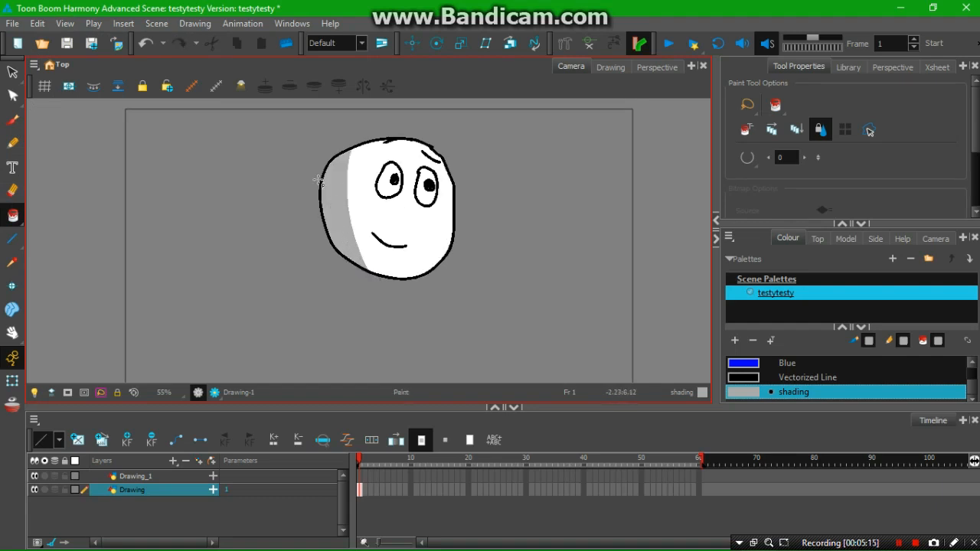
# Brush two black lines down from the head as the sides of the body, redoing the left line once.
pyautogui.click(12, 120)
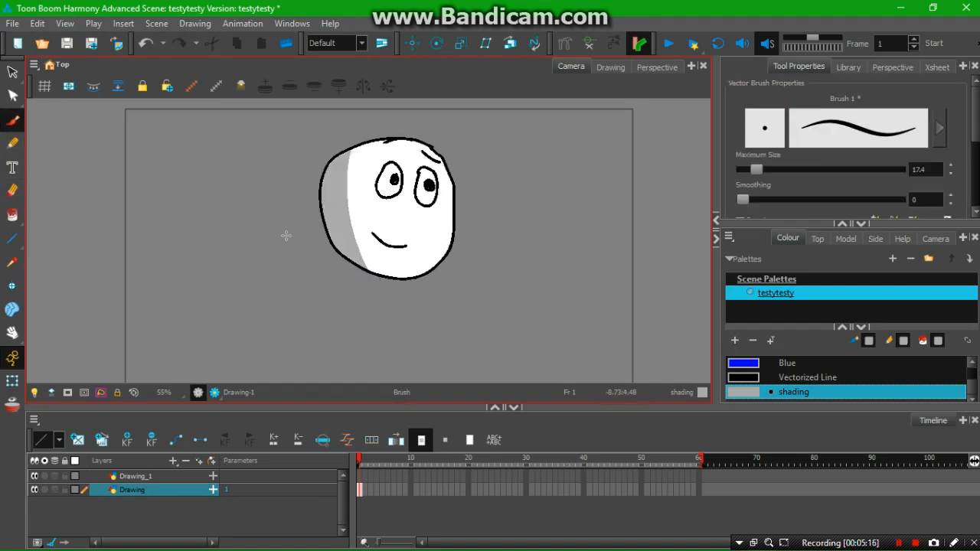
pyautogui.click(807, 377)
pyautogui.scroll(3, 801, 368)
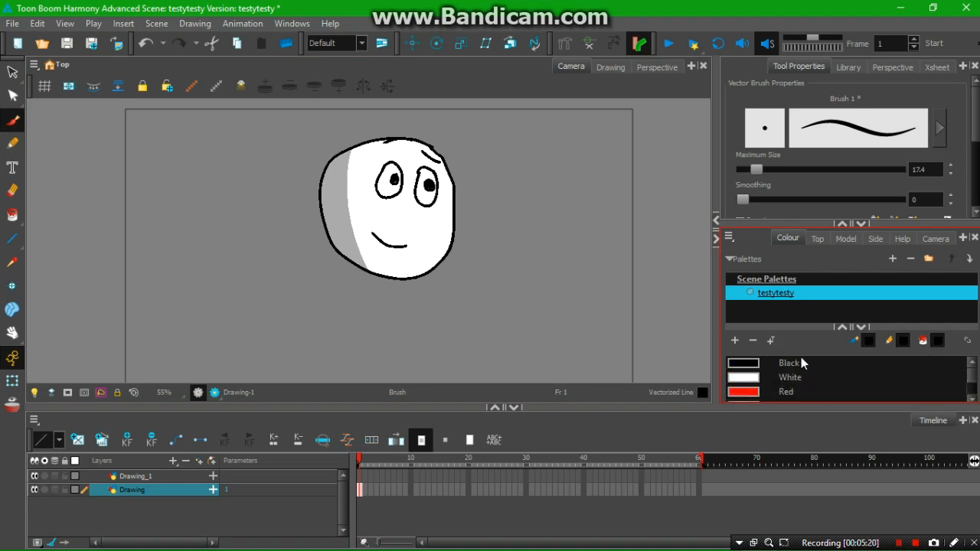
pyautogui.click(798, 364)
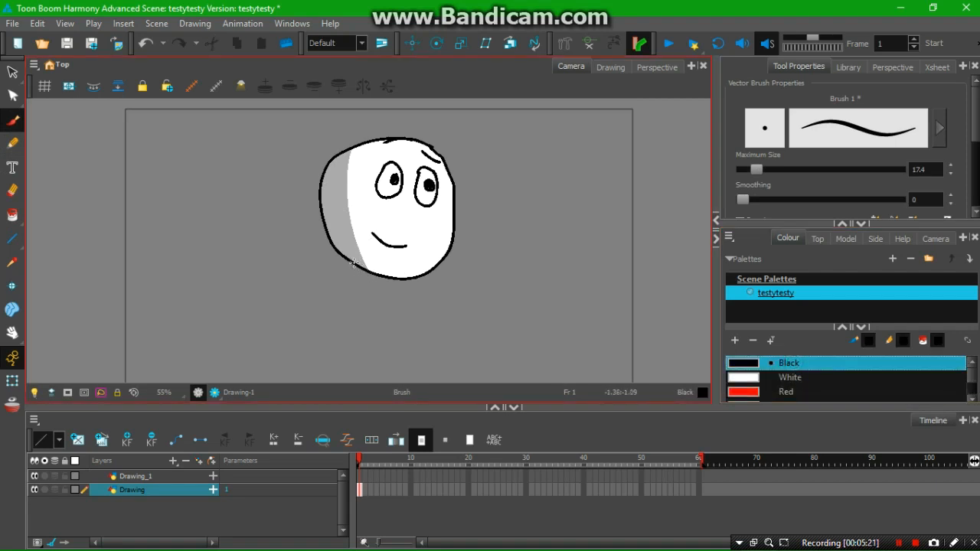
pyautogui.moveTo(354, 262); pyautogui.dragTo(349, 335)
pyautogui.hotkey('ctrl', 'z')
pyautogui.moveTo(355, 265); pyautogui.dragTo(351, 343)
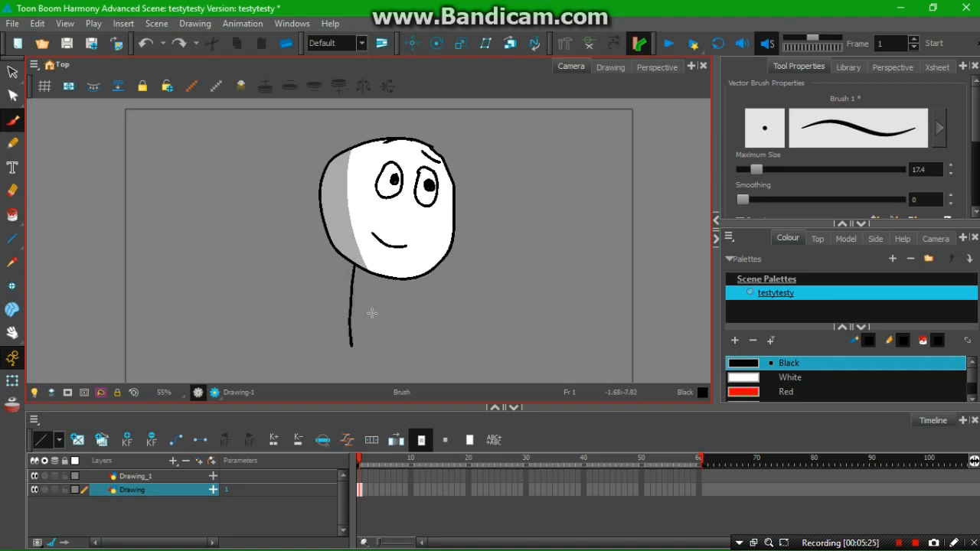
pyautogui.moveTo(427, 272); pyautogui.dragTo(436, 358)
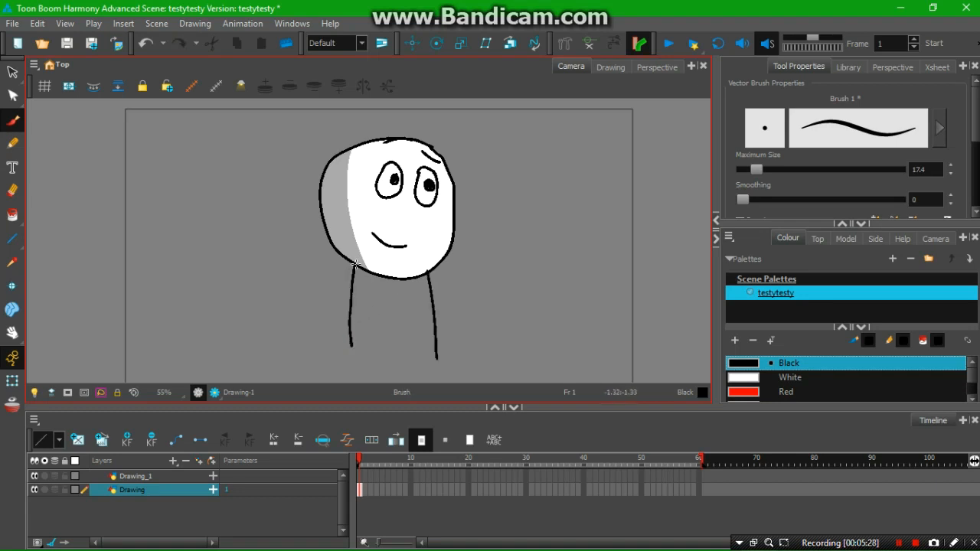
# Draw a bent arm on each side of the body in black and undo the stray last mark on the right arm.
pyautogui.moveTo(356, 263); pyautogui.dragTo(364, 319)
pyautogui.moveTo(356, 275)
pyautogui.mouseDown()
pyautogui.moveTo(351, 308)
pyautogui.moveTo(362, 340)
pyautogui.mouseUp()
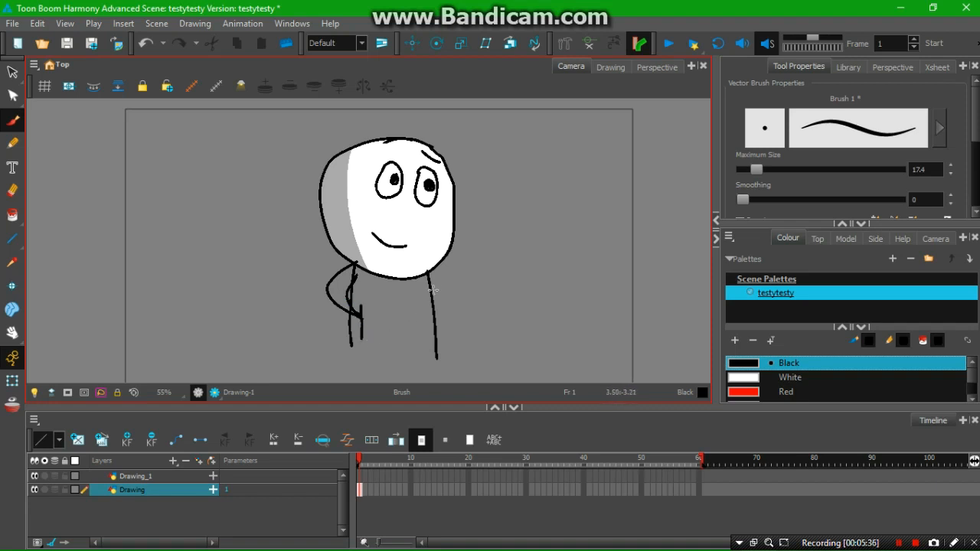
pyautogui.moveTo(433, 272)
pyautogui.mouseDown()
pyautogui.moveTo(452, 305)
pyautogui.moveTo(437, 330)
pyautogui.moveTo(437, 308)
pyautogui.moveTo(430, 317)
pyautogui.moveTo(437, 339)
pyautogui.mouseUp()
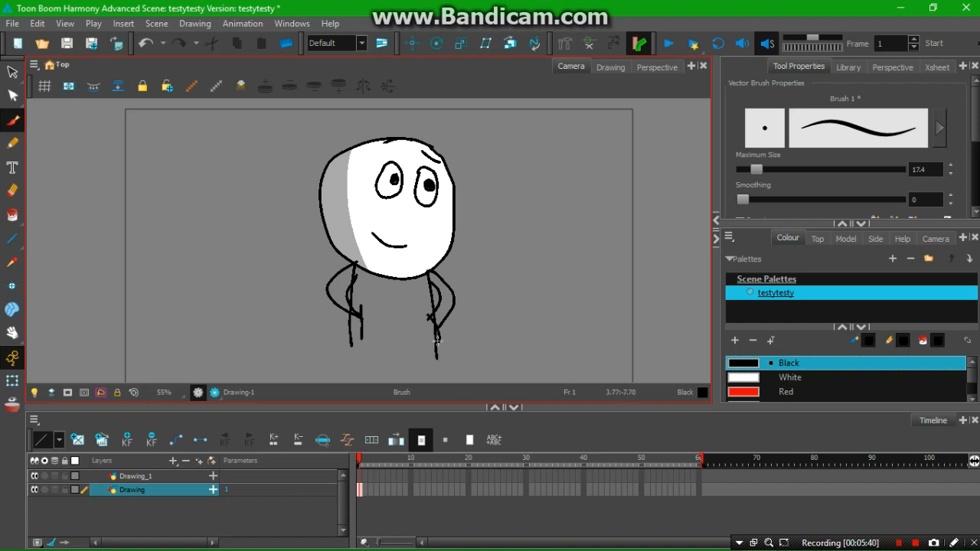
pyautogui.hotkey('ctrl', 'z')
# Draw the curved waistline and two short legs with closed bottoms beneath the body, undoing one extra waist stroke.
pyautogui.moveTo(351, 340)
pyautogui.mouseDown()
pyautogui.moveTo(396, 356)
pyautogui.moveTo(437, 351)
pyautogui.moveTo(442, 380)
pyautogui.mouseUp()
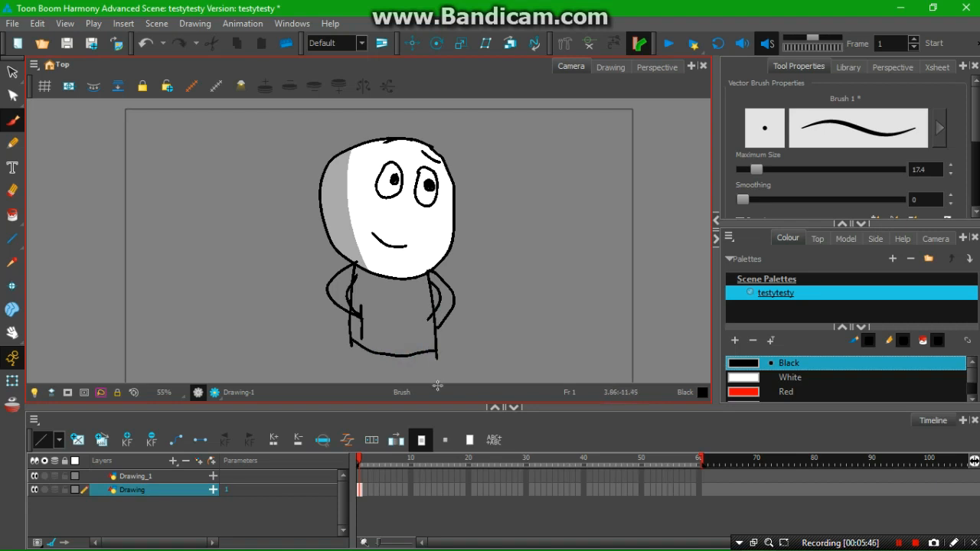
pyautogui.moveTo(352, 344)
pyautogui.mouseDown()
pyautogui.moveTo(351, 392)
pyautogui.moveTo(400, 357)
pyautogui.mouseUp()
pyautogui.hotkey('ctrl', 'z')
pyautogui.moveTo(389, 380)
pyautogui.mouseDown()
pyautogui.moveTo(396, 366)
pyautogui.moveTo(405, 380)
pyautogui.mouseUp()
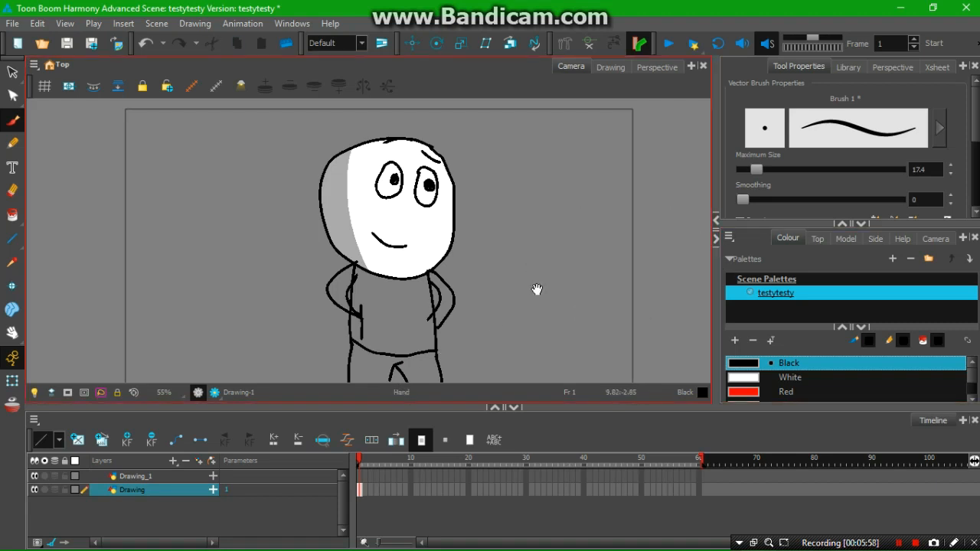
pyautogui.moveTo(536, 289); pyautogui.dragTo(541, 235)
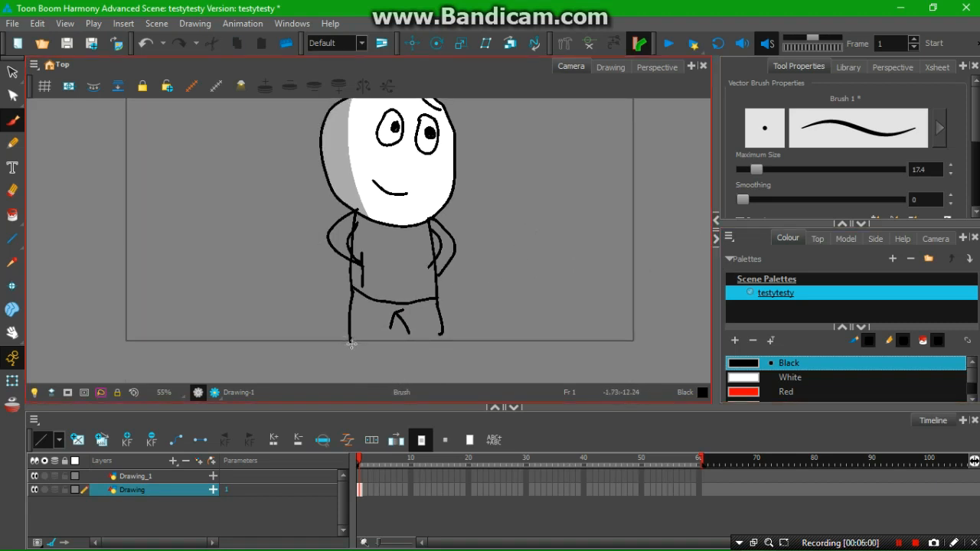
pyautogui.moveTo(351, 343)
pyautogui.mouseDown()
pyautogui.moveTo(376, 349)
pyautogui.moveTo(389, 337)
pyautogui.moveTo(387, 349)
pyautogui.moveTo(432, 351)
pyautogui.moveTo(442, 328)
pyautogui.mouseUp()
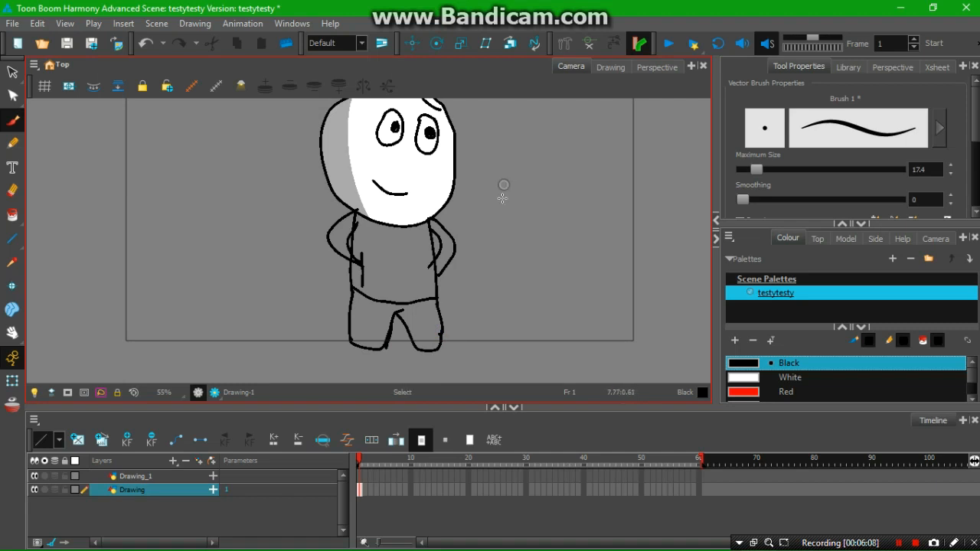
# Erase the overlapping lines around the left arm and hand with the size 30 eraser, and touch up the arm's inner line in black.
pyautogui.press('space')
pyautogui.moveTo(501, 183); pyautogui.dragTo(505, 230)
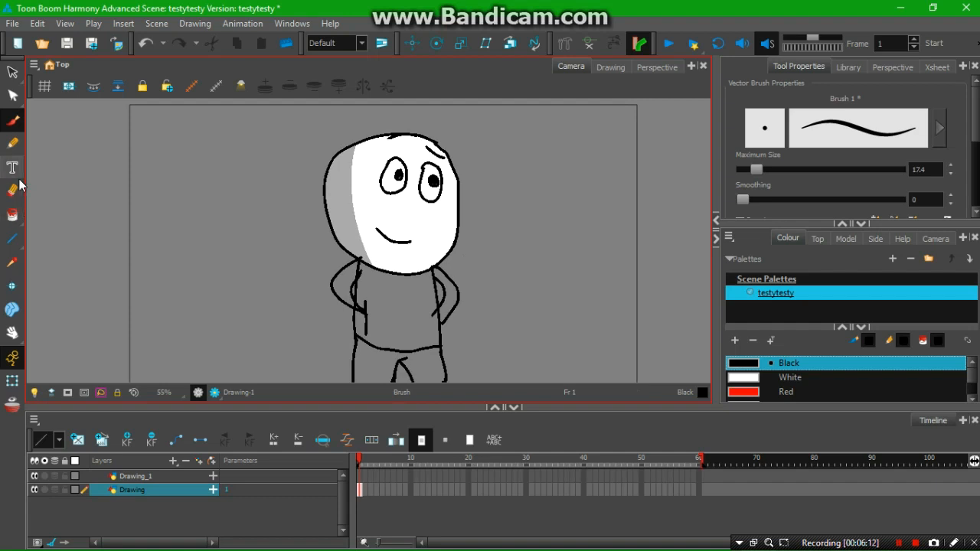
pyautogui.click(12, 215)
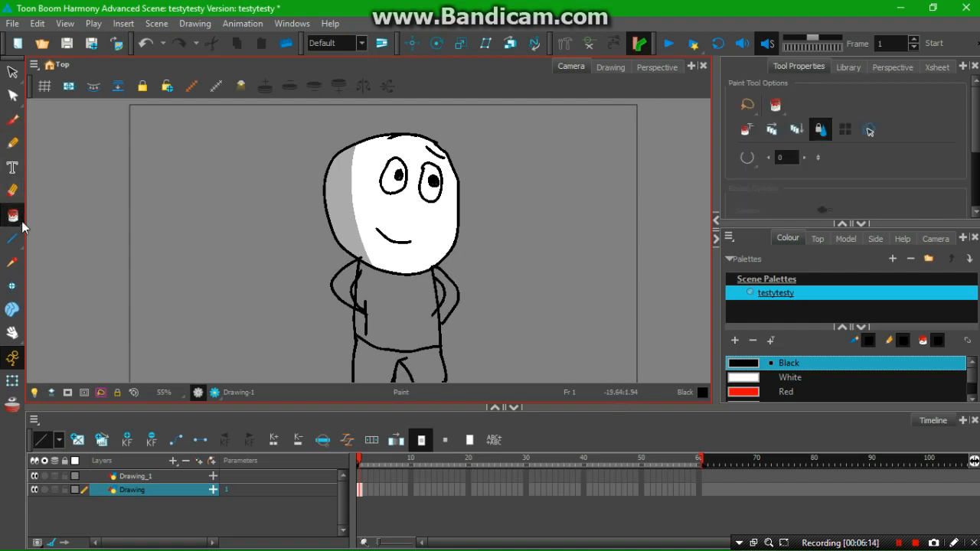
pyautogui.click(22, 192)
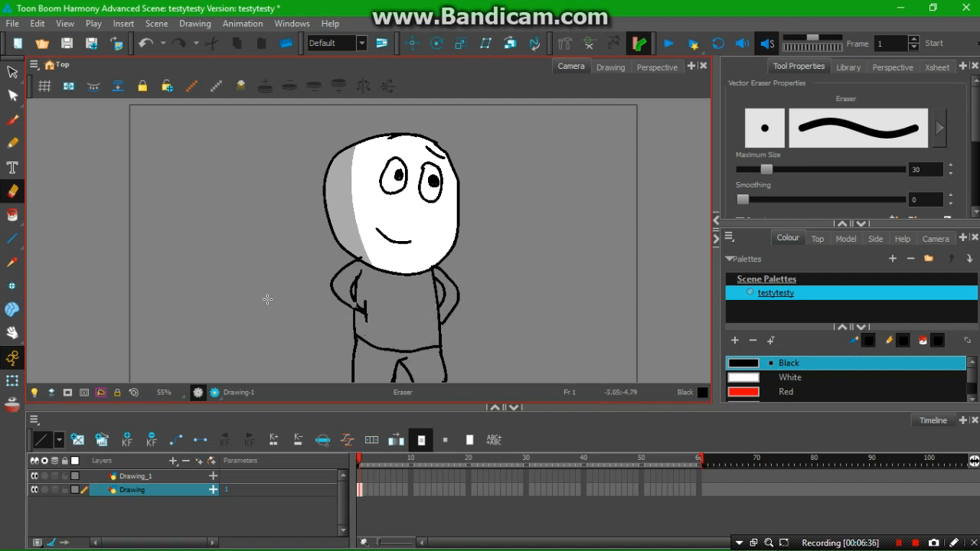
pyautogui.click(12, 119)
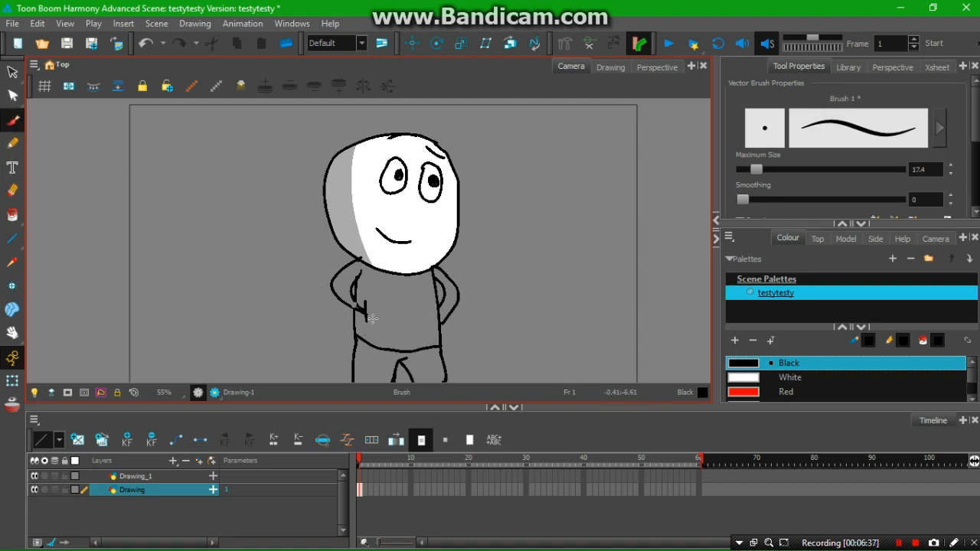
pyautogui.moveTo(353, 280); pyautogui.dragTo(353, 300)
# Fill the character's torso, left arm and legs with White using the Paint tool.
pyautogui.click(789, 378)
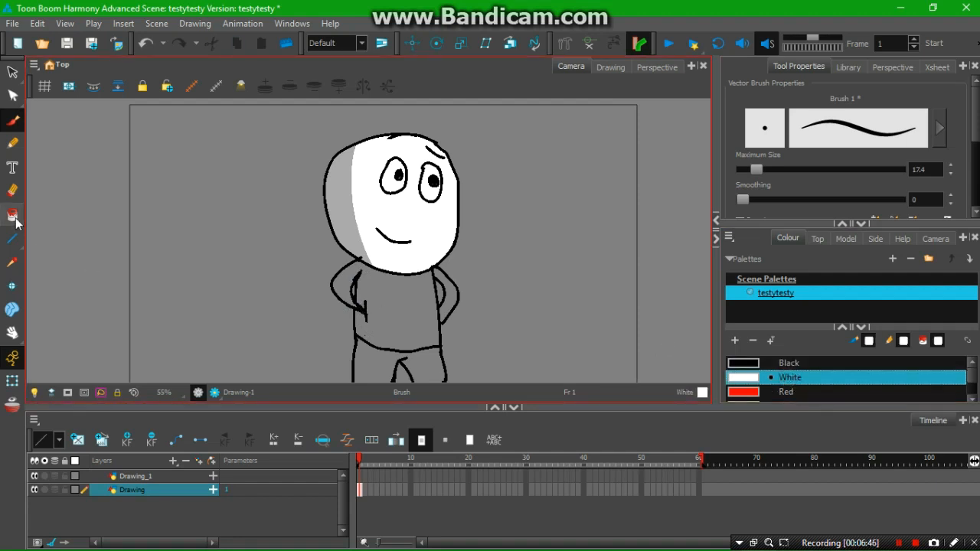
pyautogui.click(12, 215)
pyautogui.click(406, 307)
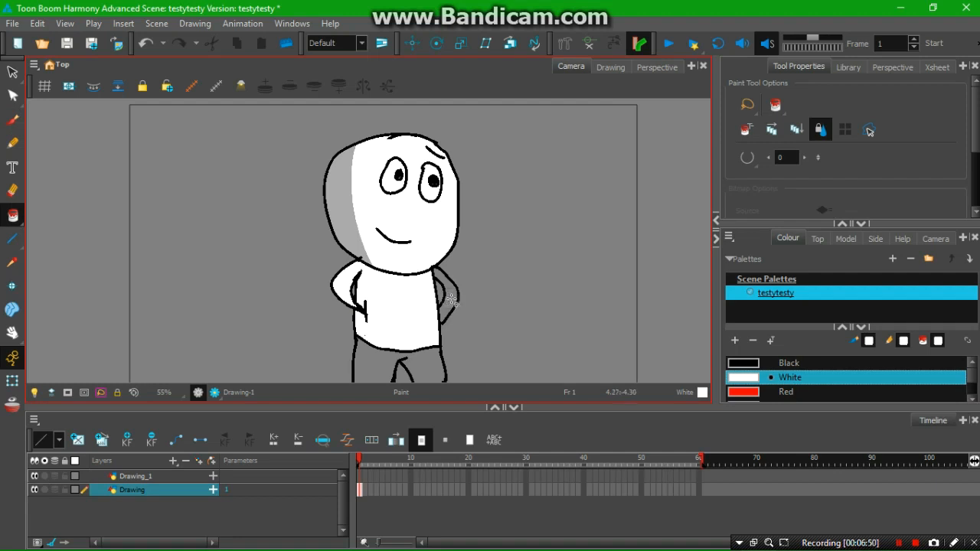
pyautogui.click(373, 364)
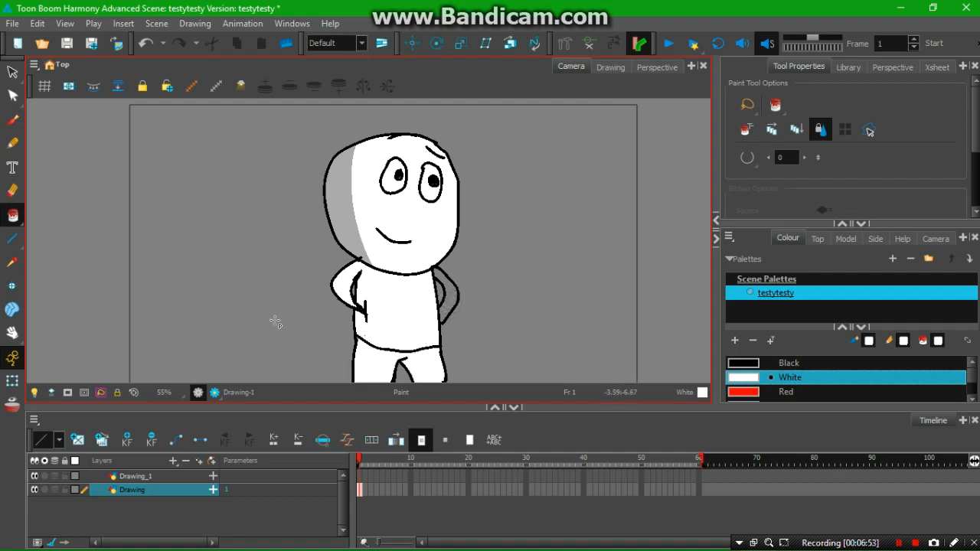
# Close the gap between the right arm's lower line and the torso with a Black brush stroke.
pyautogui.click(12, 120)
pyautogui.click(739, 368)
pyautogui.click(739, 366)
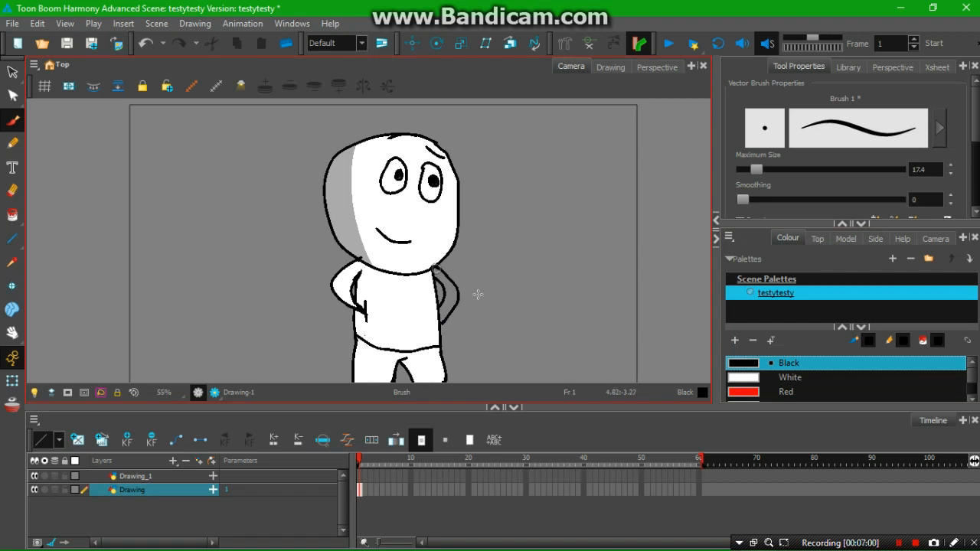
pyautogui.click(743, 377)
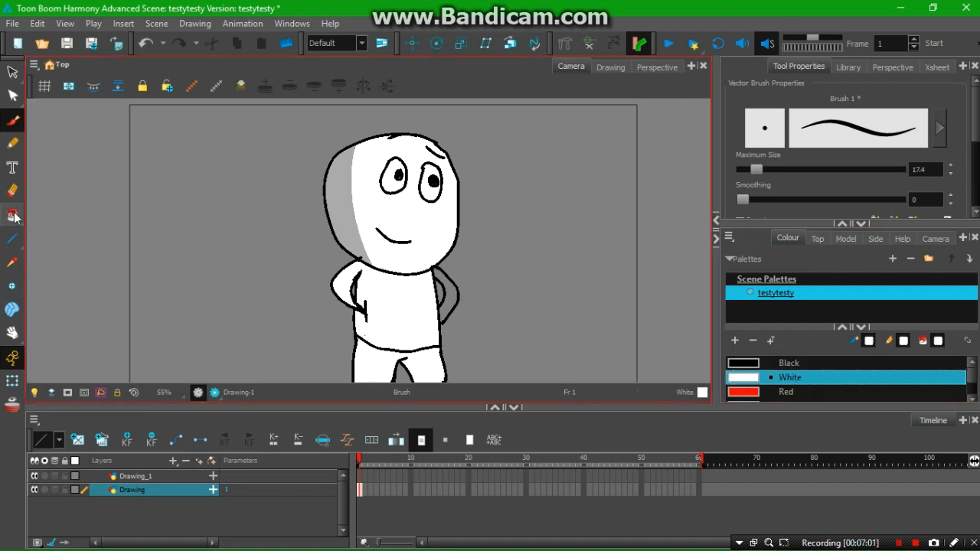
pyautogui.click(13, 215)
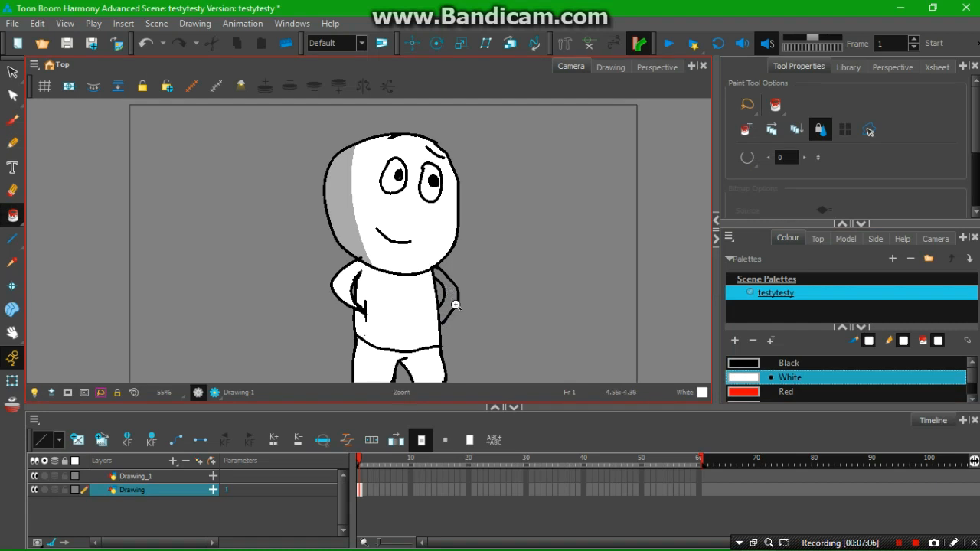
pyautogui.scroll(1, 444, 323)
pyautogui.scroll(3, 443, 335)
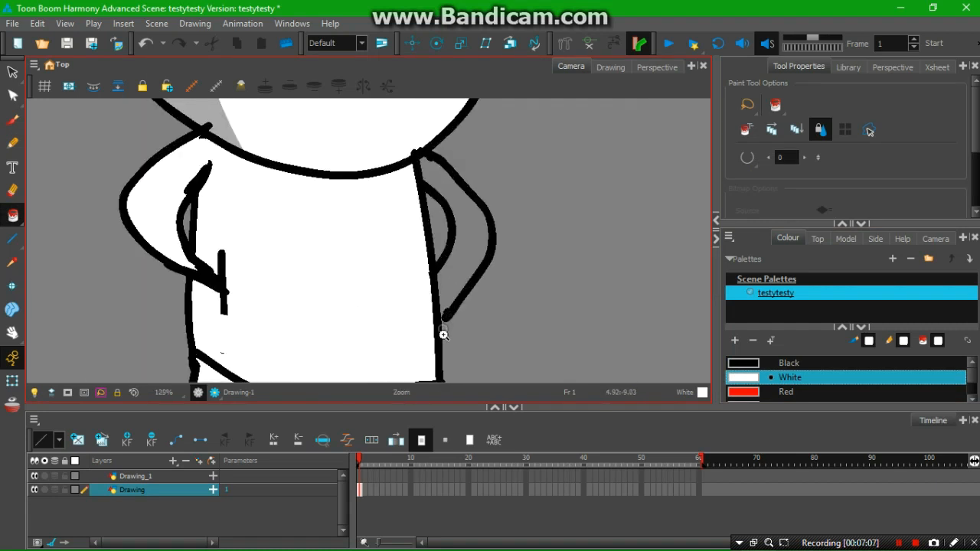
pyautogui.scroll(6, 444, 334)
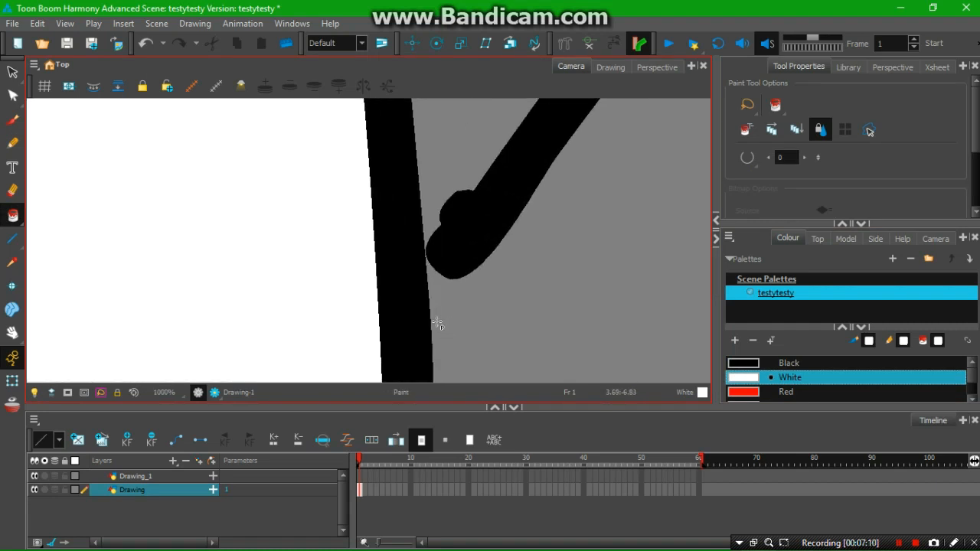
pyautogui.click(12, 120)
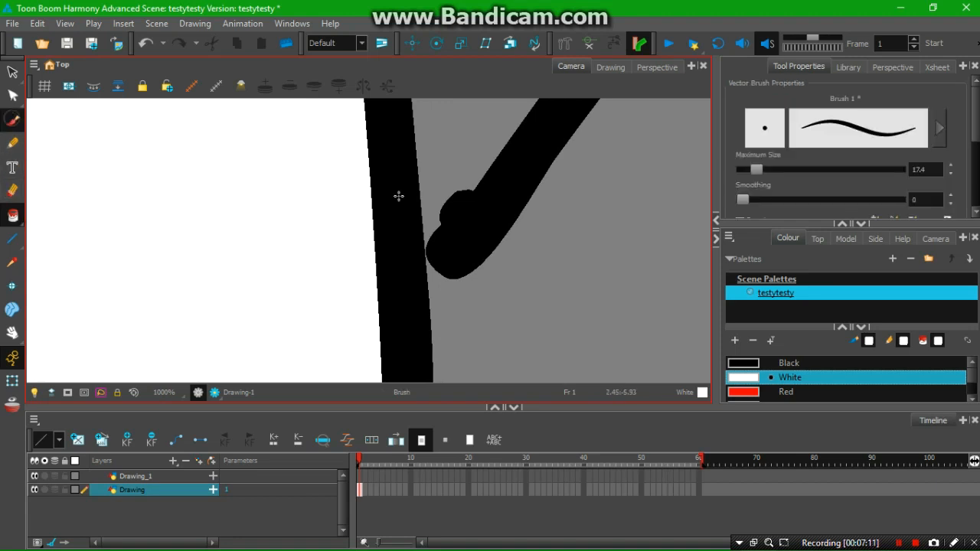
pyautogui.click(755, 362)
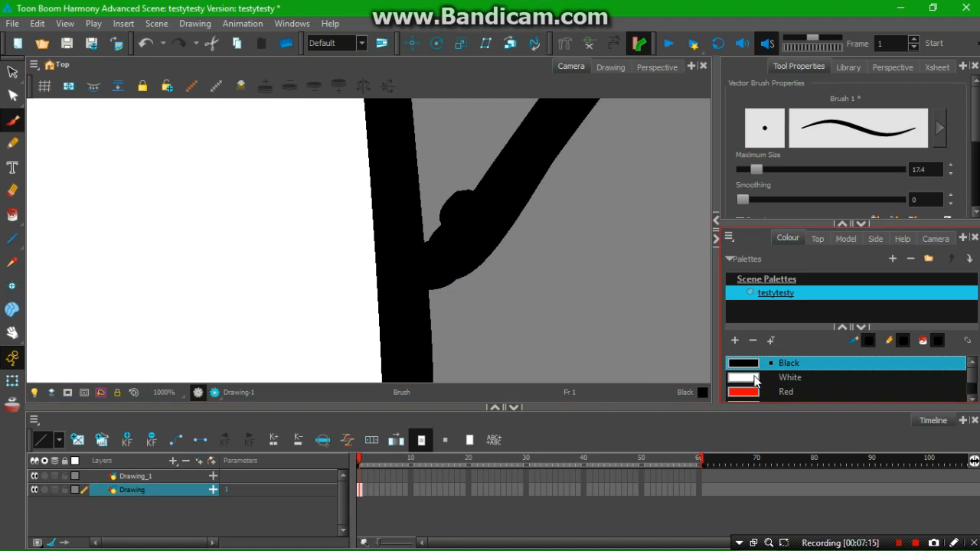
# Fill the right arm with White using the Paint tool.
pyautogui.click(789, 377)
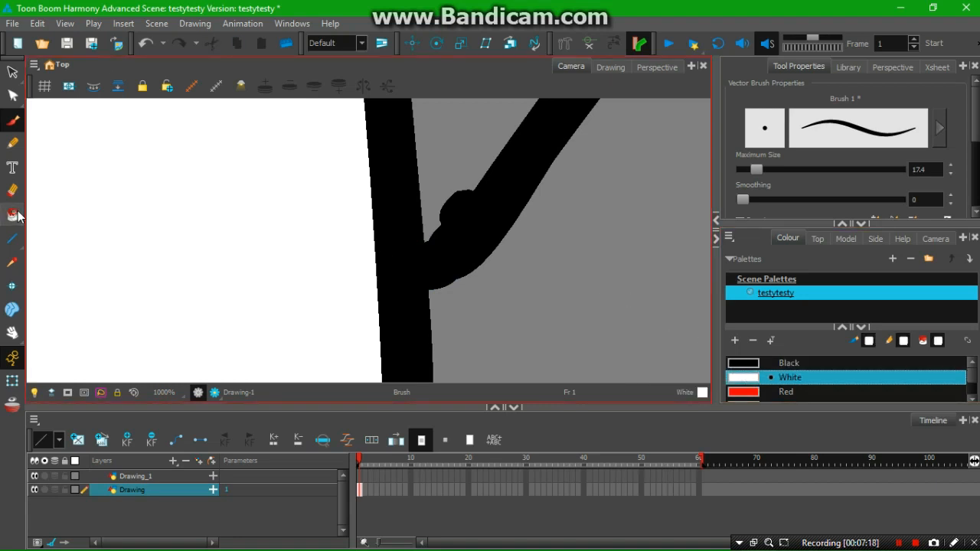
pyautogui.click(12, 214)
pyautogui.click(468, 181)
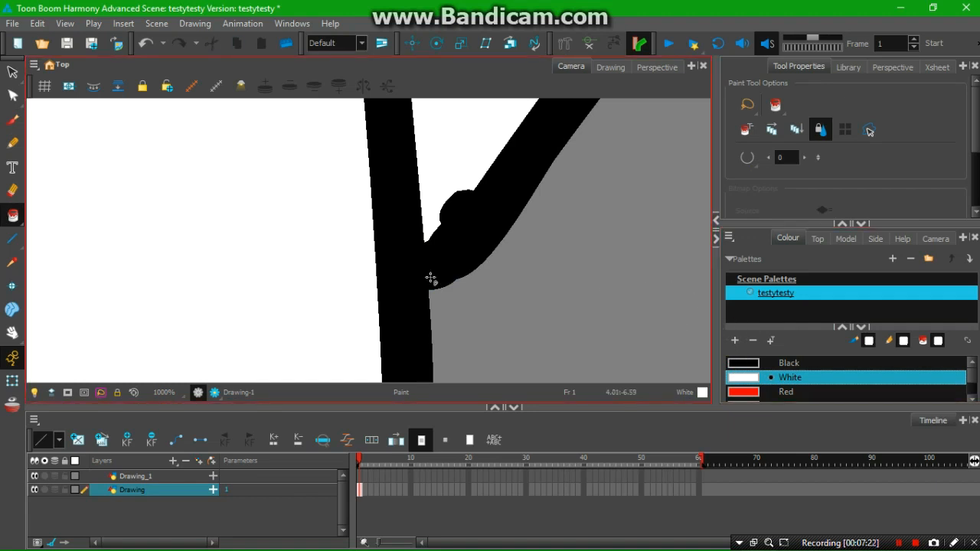
# Draw curved boundary strokes for the shading across the left arm, both legs and the lower torso with the Stroke tool.
pyautogui.click(158, 393)
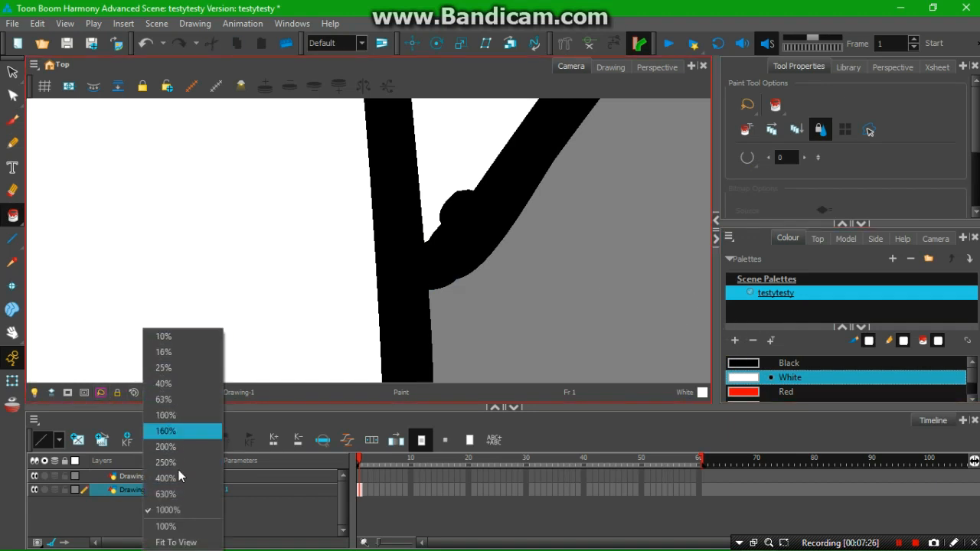
pyautogui.click(166, 527)
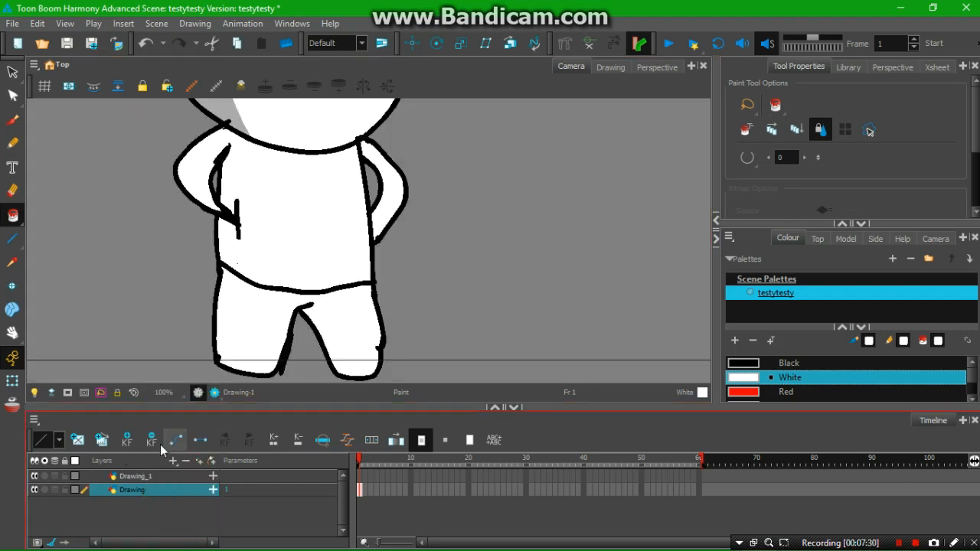
pyautogui.click(164, 393)
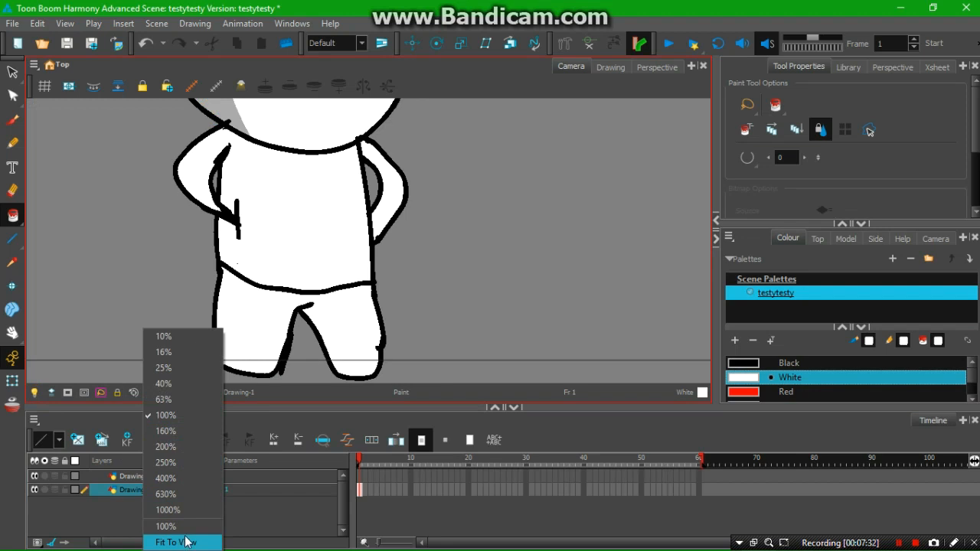
pyautogui.click(176, 542)
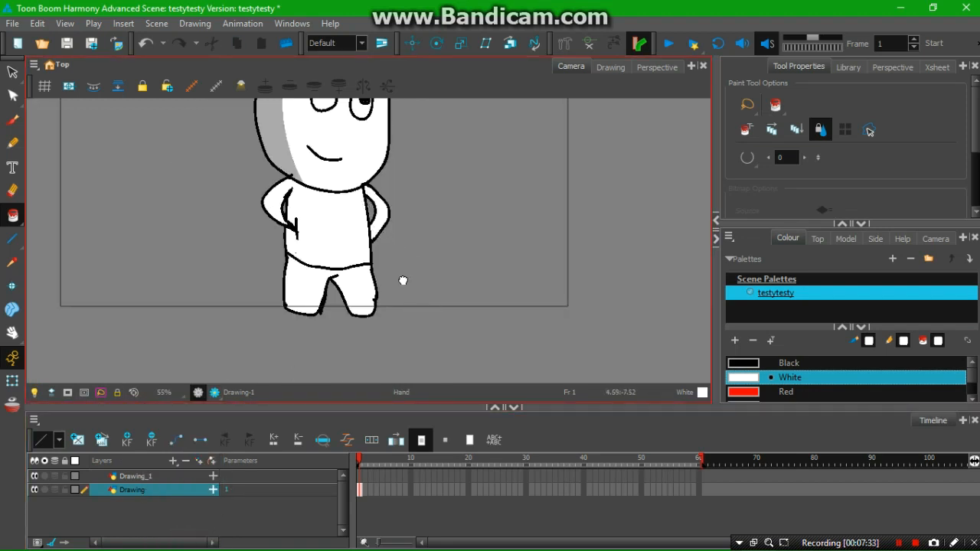
pyautogui.moveTo(403, 281)
pyautogui.mouseDown()
pyautogui.moveTo(459, 375)
pyautogui.moveTo(467, 359)
pyautogui.mouseUp()
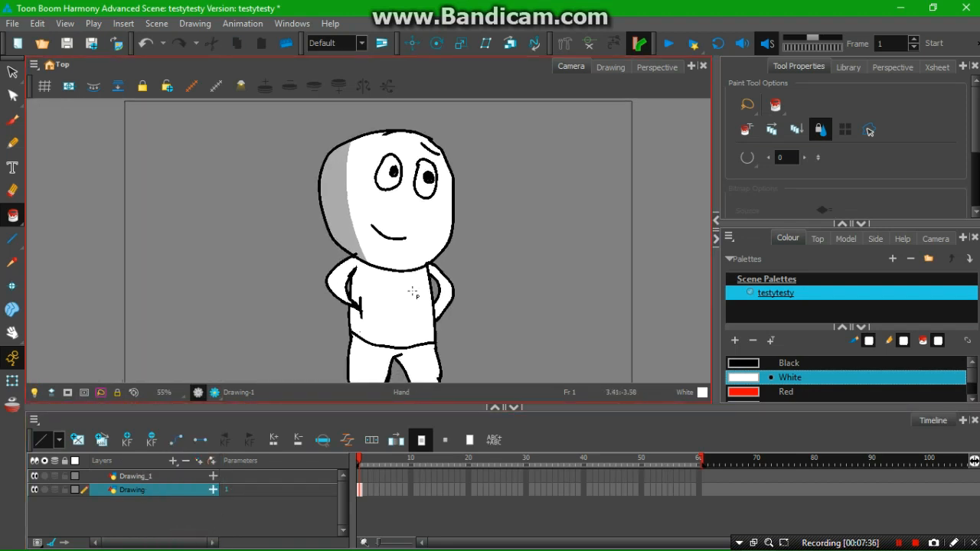
pyautogui.moveTo(12, 215)
pyautogui.mouseDown()
pyautogui.moveTo(49, 253)
pyautogui.moveTo(60, 309)
pyautogui.moveTo(57, 291)
pyautogui.mouseUp()
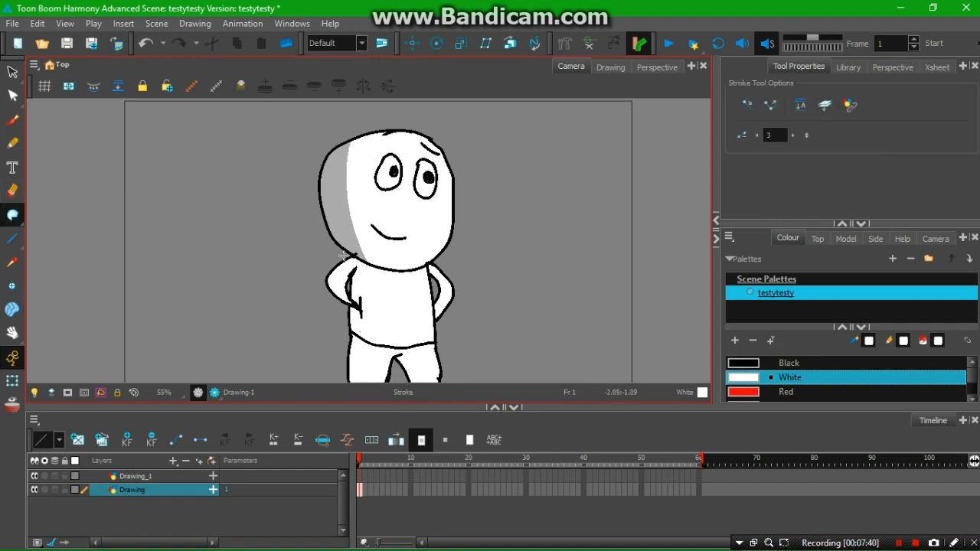
pyautogui.moveTo(335, 267); pyautogui.dragTo(335, 324)
pyautogui.click(491, 308)
pyautogui.moveTo(360, 364)
pyautogui.mouseDown()
pyautogui.moveTo(388, 377)
pyautogui.moveTo(456, 365)
pyautogui.mouseUp()
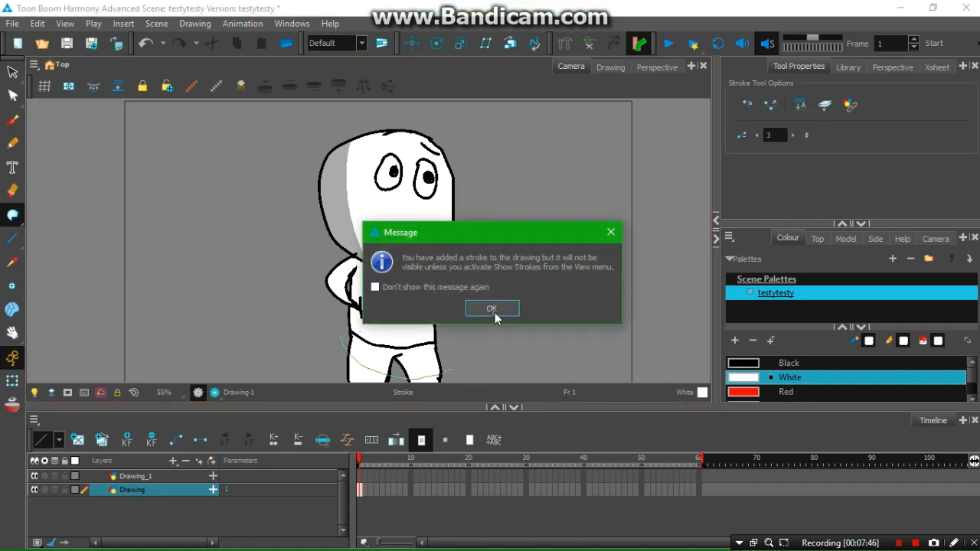
pyautogui.click(491, 308)
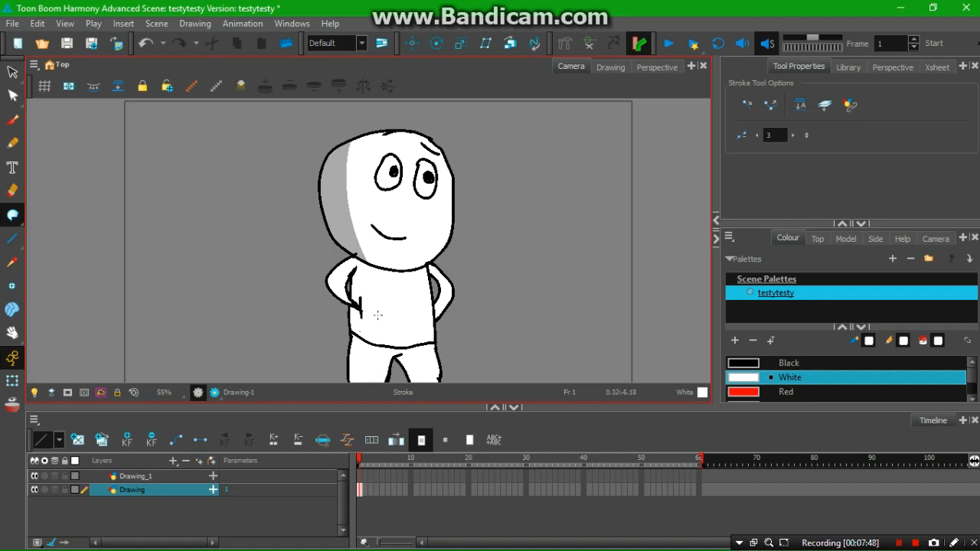
pyautogui.moveTo(363, 329); pyautogui.dragTo(450, 342)
pyautogui.click(492, 310)
# Paint the left arm's outer edge, the strip above the waistline and the lower left leg with the shading colour, undoing misplaced fills.
pyautogui.click(25, 217)
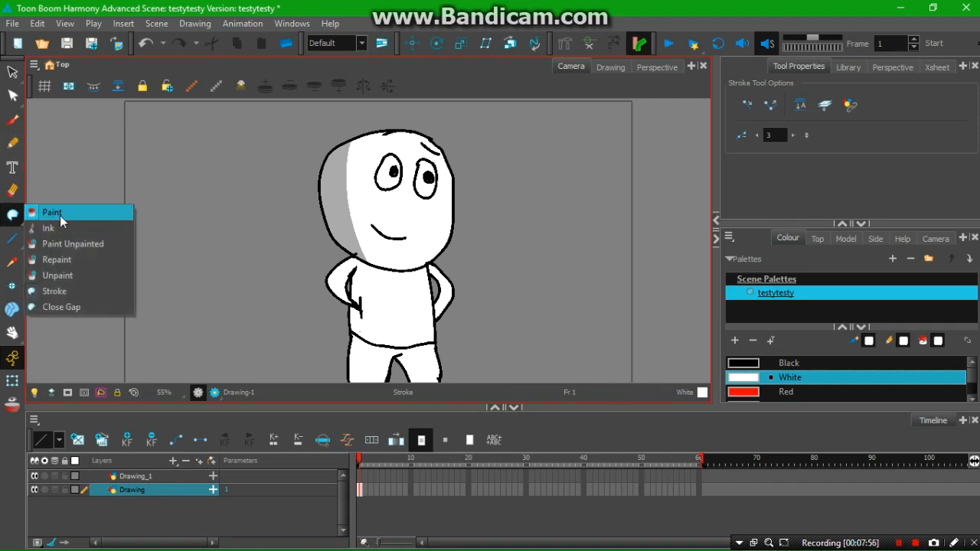
pyautogui.click(60, 215)
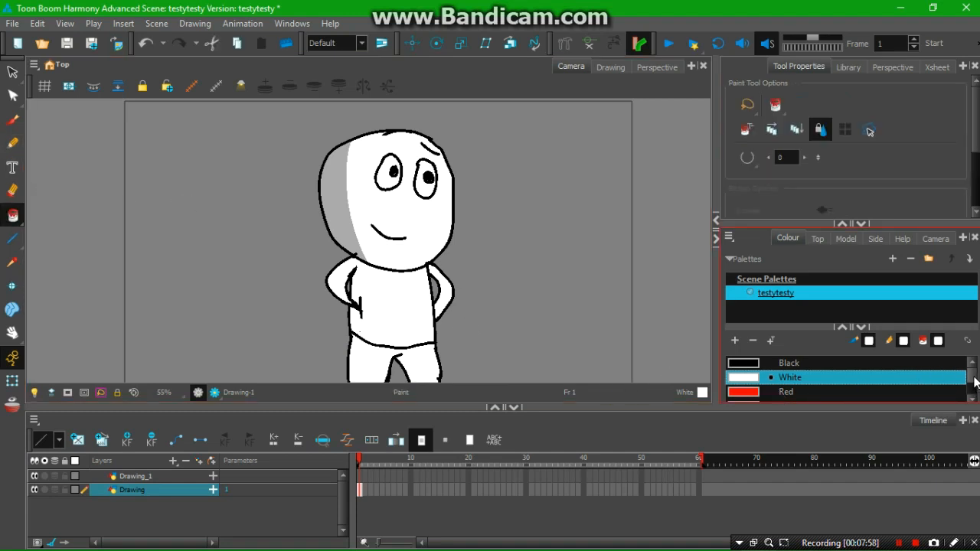
pyautogui.scroll(-3, 912, 384)
pyautogui.click(753, 395)
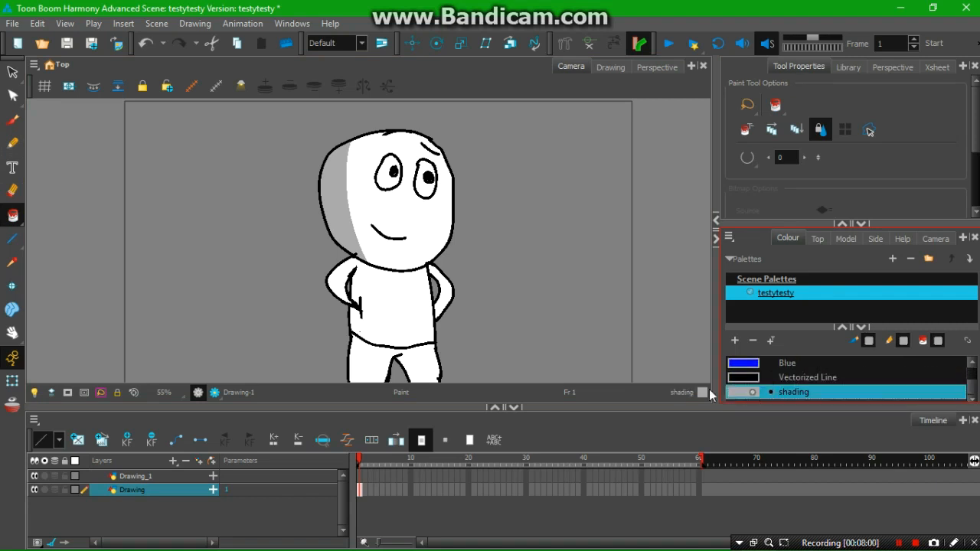
pyautogui.click(331, 282)
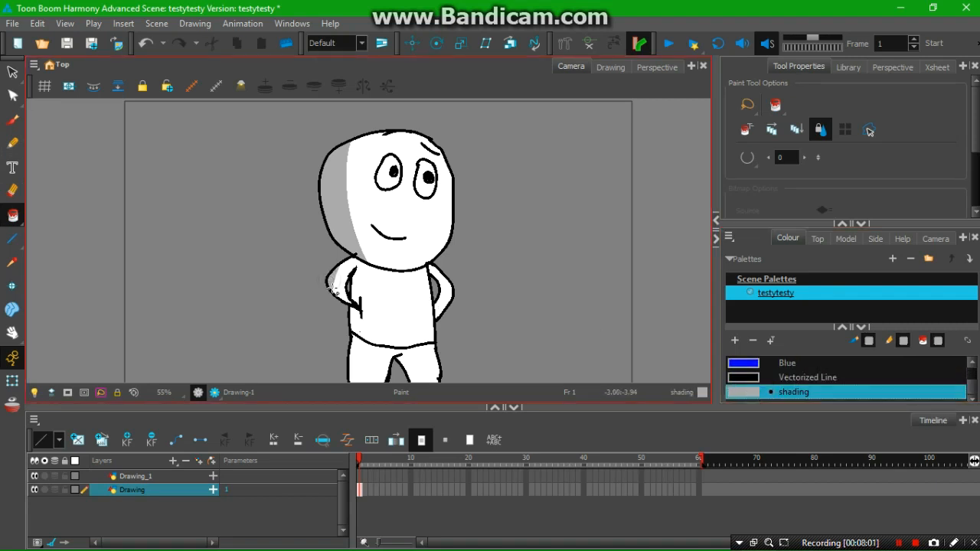
pyautogui.click(361, 331)
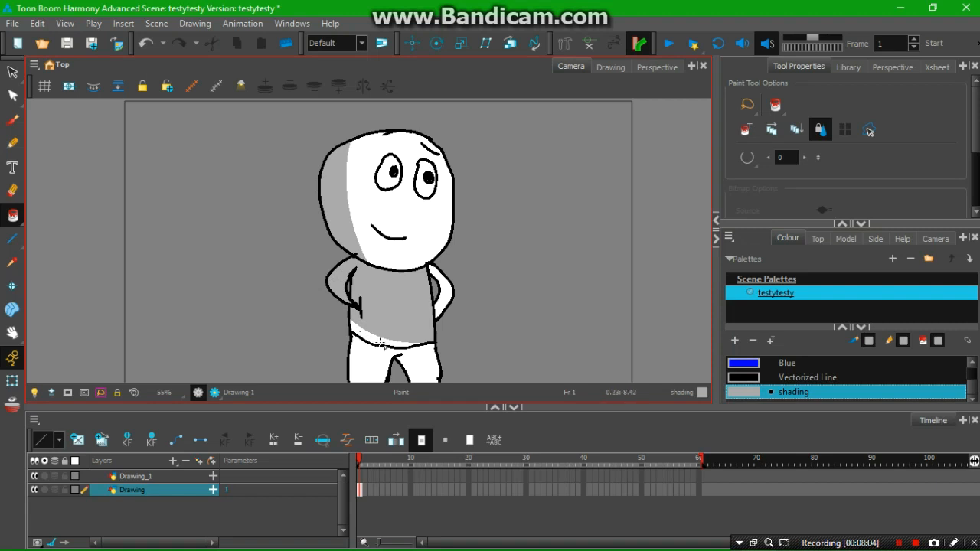
pyautogui.hotkey('ctrl', 'z')
pyautogui.click(370, 343)
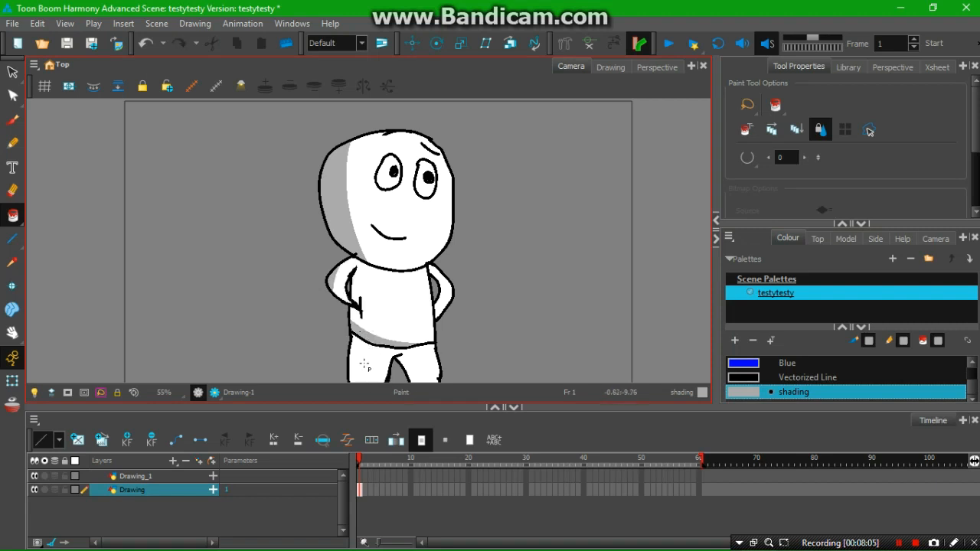
pyautogui.click(421, 379)
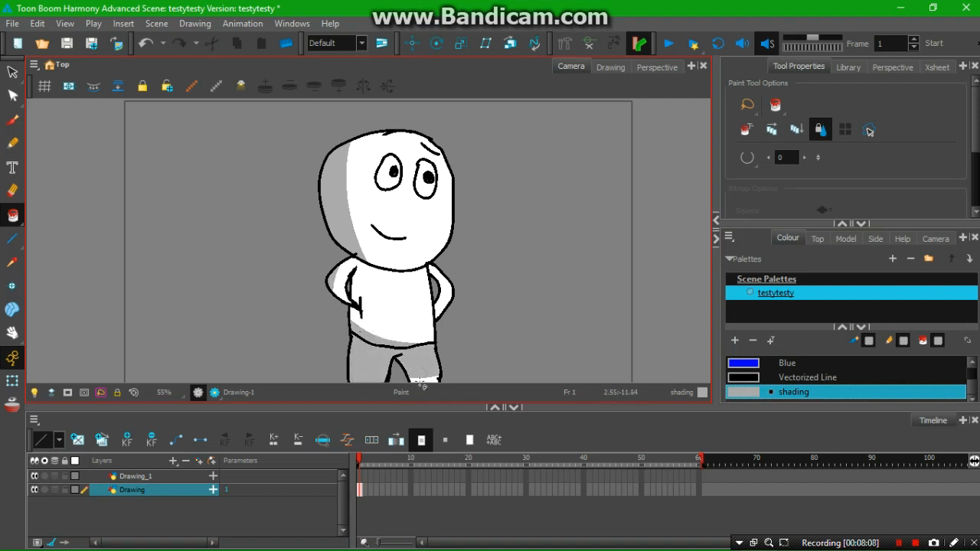
pyautogui.hotkey('ctrl', 'z')
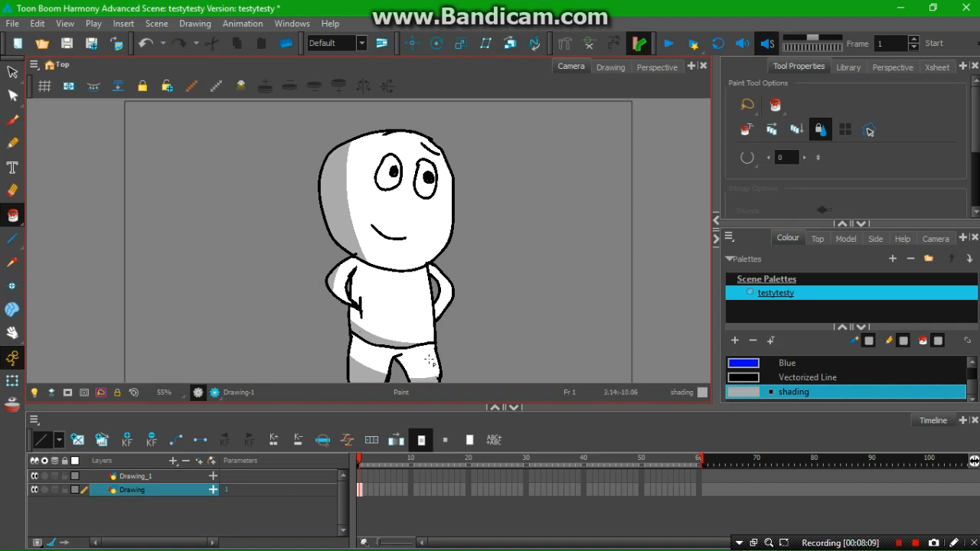
pyautogui.click(404, 314)
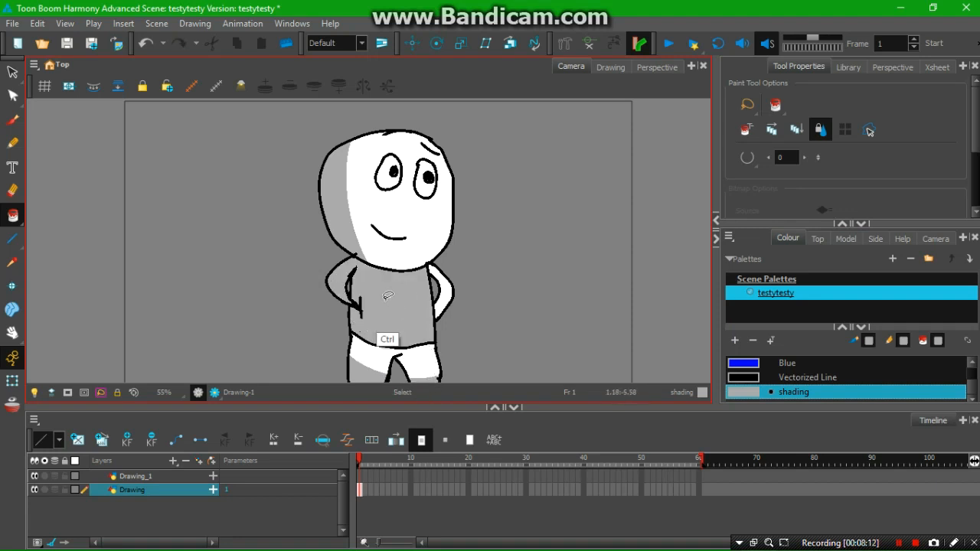
pyautogui.hotkey('ctrl', 'z')
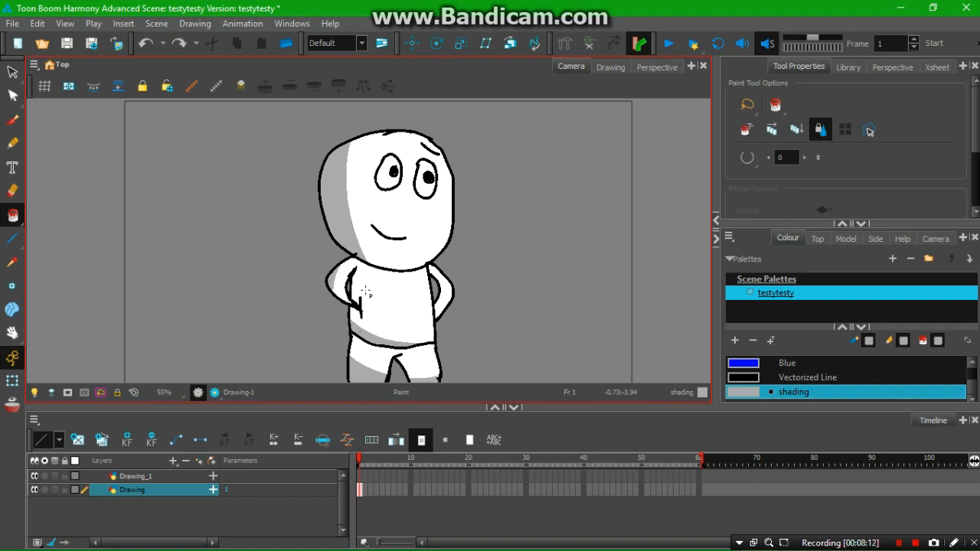
pyautogui.click(420, 366)
pyautogui.hotkey('ctrl', 'z')
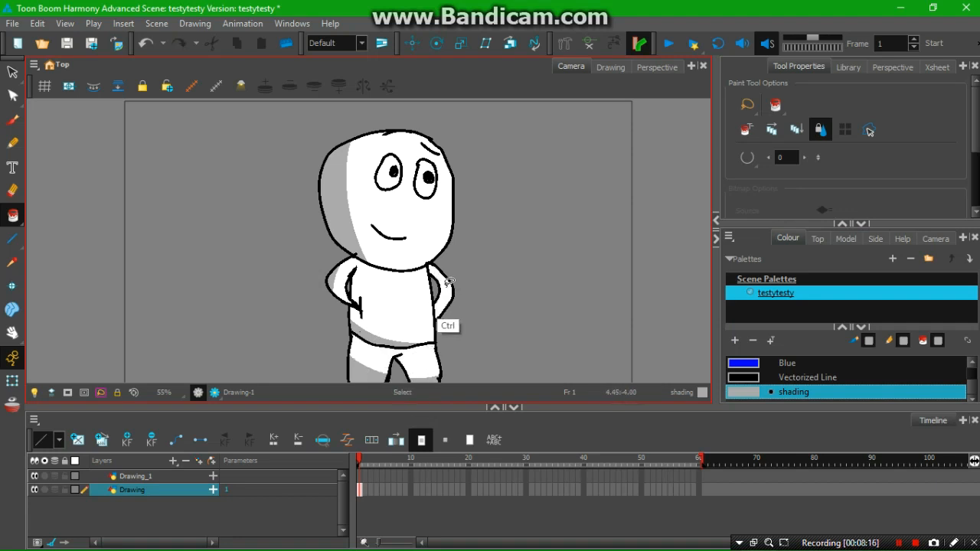
pyautogui.click(422, 236)
pyautogui.hotkey('ctrl', 'z')
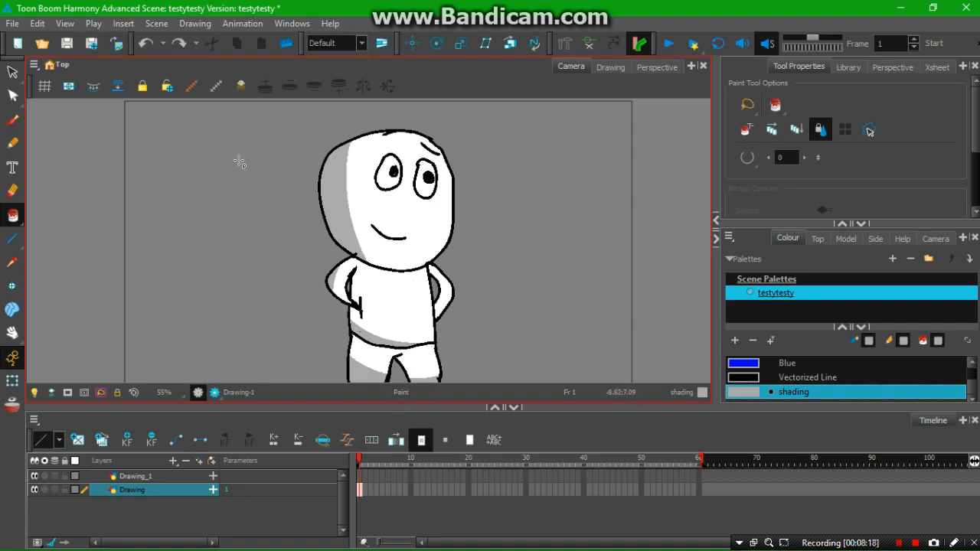
# Reveal the drawing's hidden strokes to examine the shading boundaries on the head, arm, torso and legs, and hide them again.
pyautogui.hotkey('ctrl', 'a')
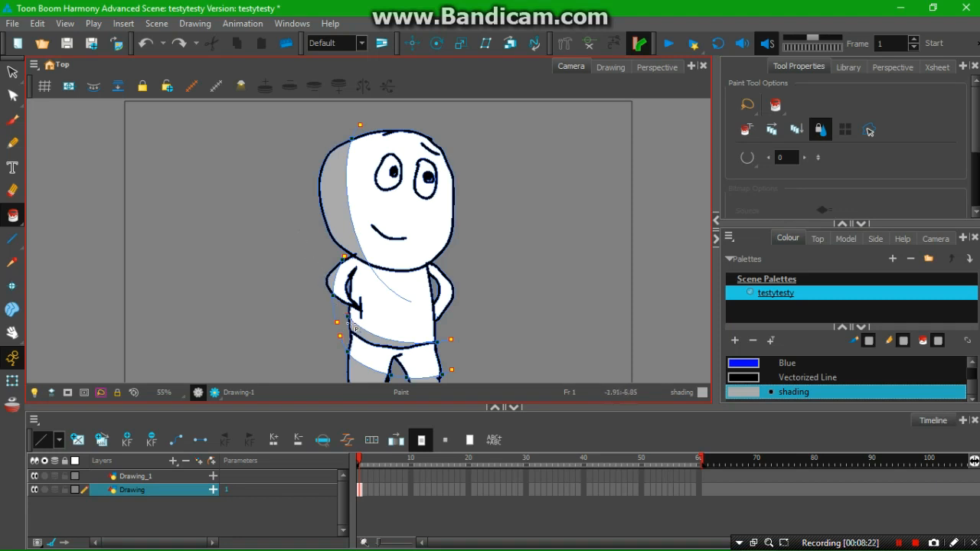
pyautogui.click(391, 296)
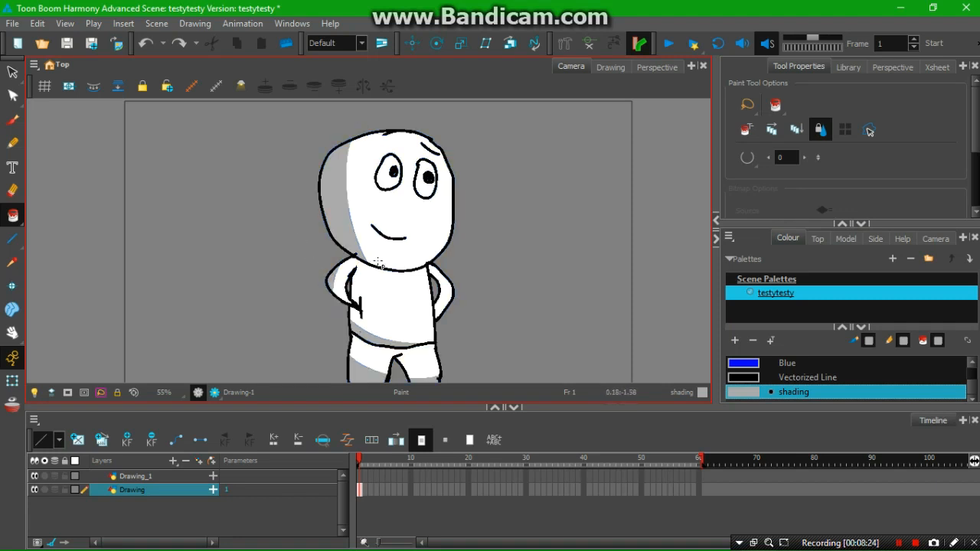
pyautogui.hotkey('ctrl', 'z')
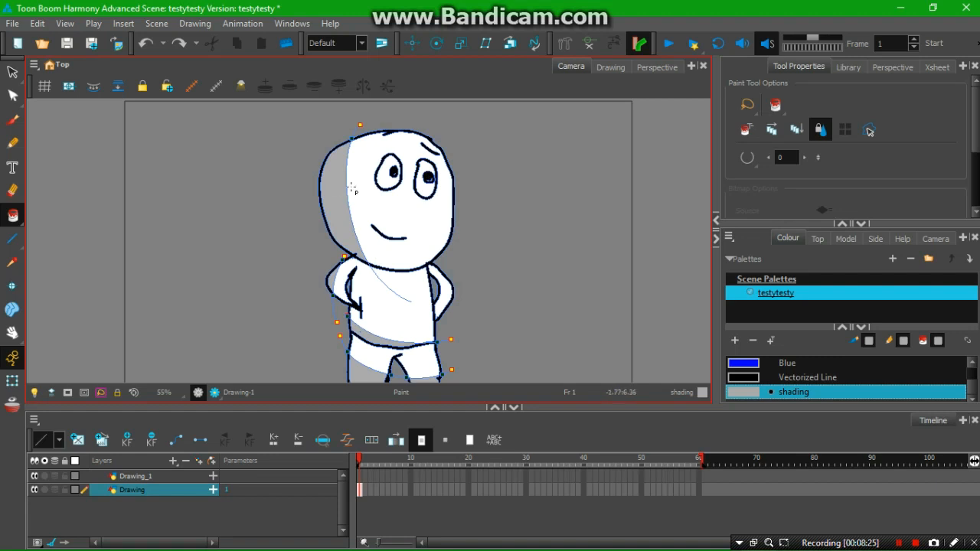
pyautogui.click(384, 219)
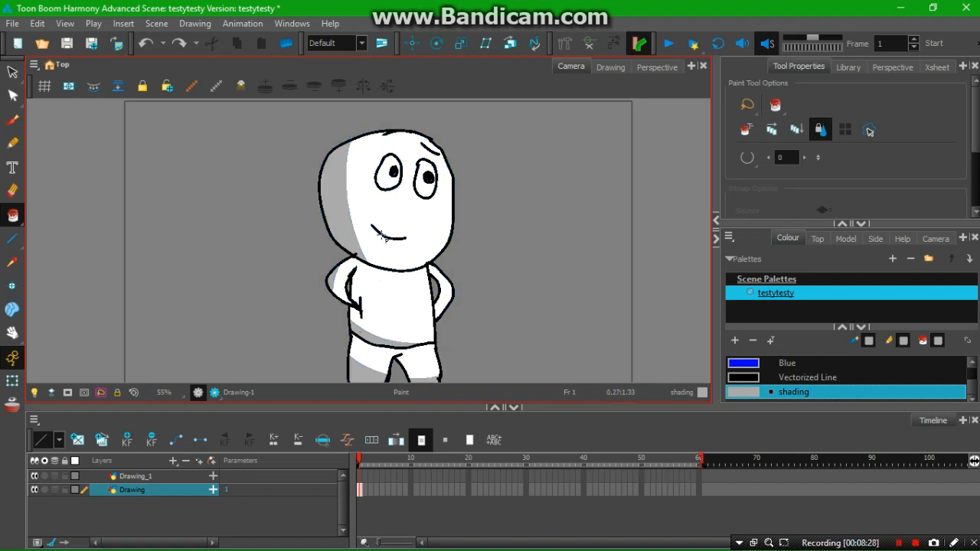
# Extend the exposure of the character drawing on the Drawing layer to frame 8.
pyautogui.click(369, 512)
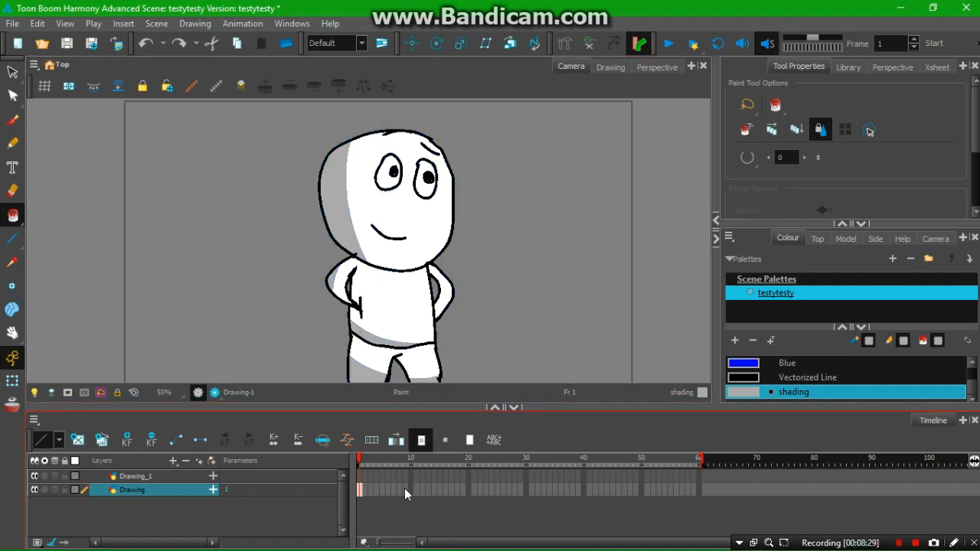
pyautogui.moveTo(384, 490); pyautogui.dragTo(410, 494)
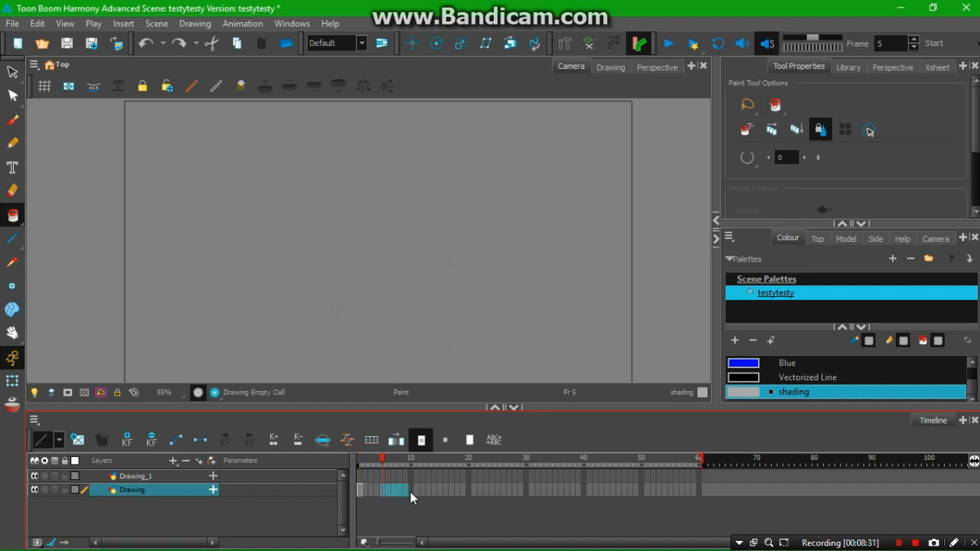
pyautogui.click(357, 458)
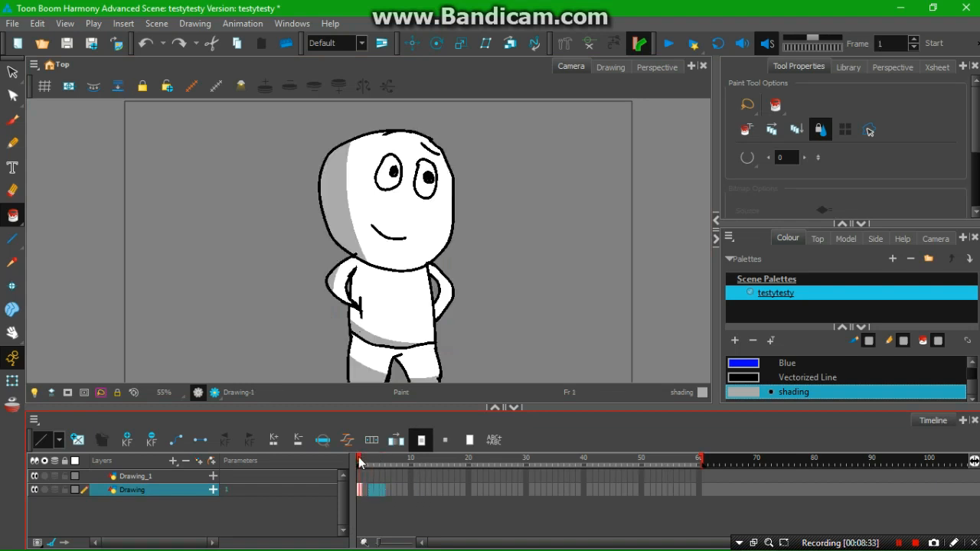
pyautogui.click(372, 461)
pyautogui.click(359, 490)
pyautogui.moveTo(401, 490); pyautogui.dragTo(438, 497)
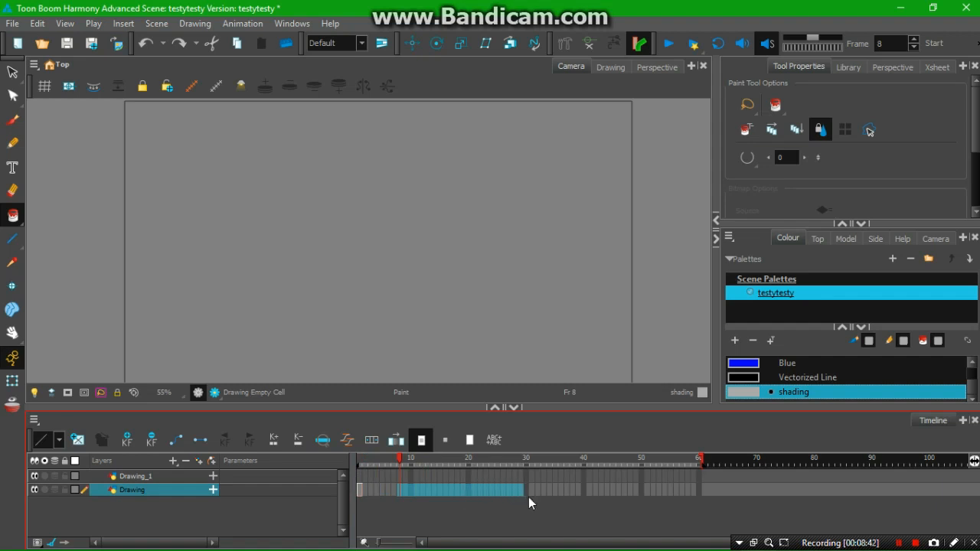
pyautogui.press('F5')
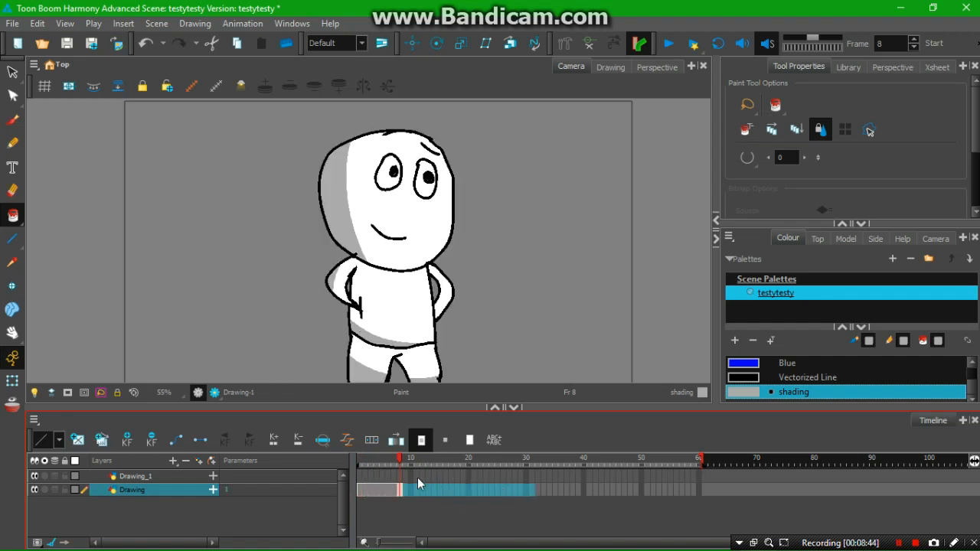
# Extend the exposure of the character drawing on the Drawing layer to frame 29.
pyautogui.click(459, 475)
pyautogui.click(481, 488)
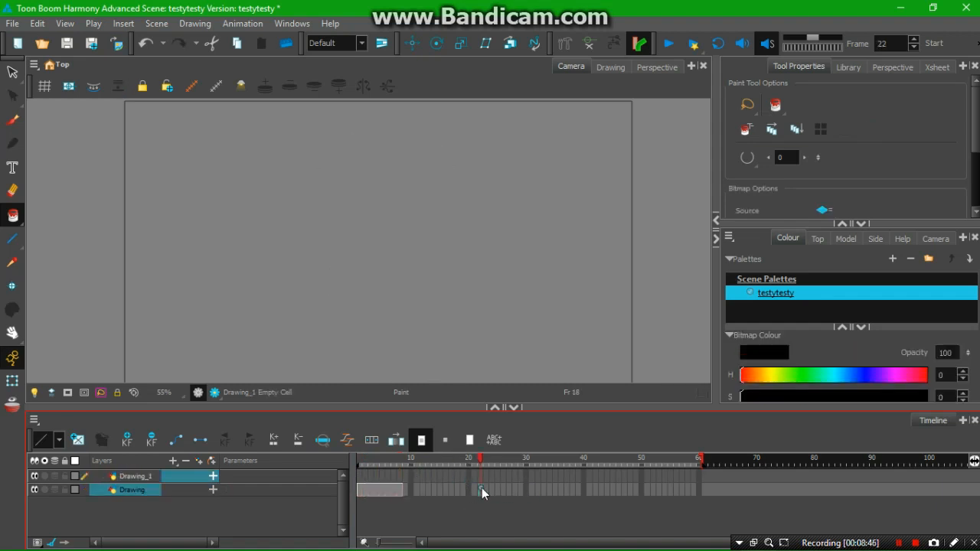
pyautogui.click(496, 491)
pyautogui.click(507, 490)
pyautogui.press('F5')
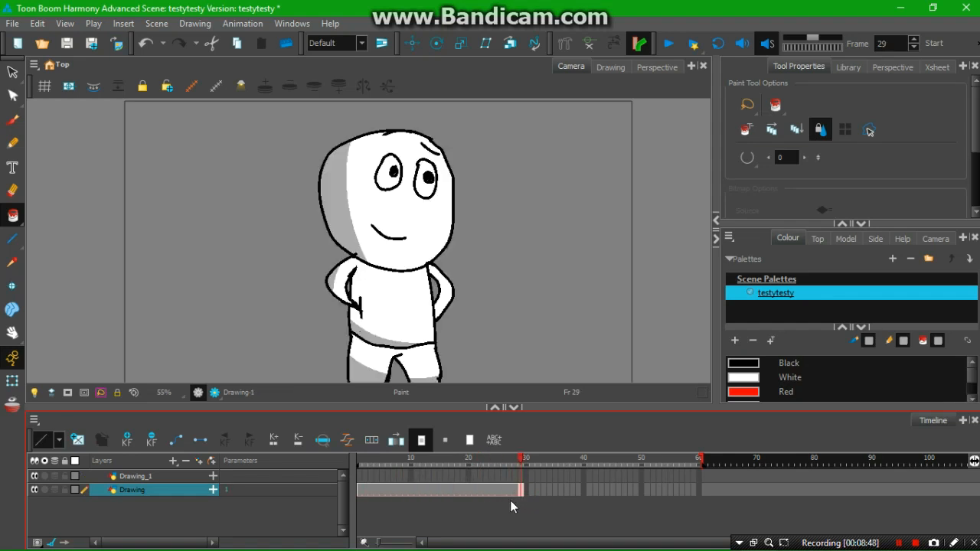
# Create an empty drawing at frame 18 of the Drawing layer.
pyautogui.moveTo(426, 460); pyautogui.dragTo(385, 461)
pyautogui.click(450, 489)
pyautogui.click(438, 493)
pyautogui.rightClick(459, 493)
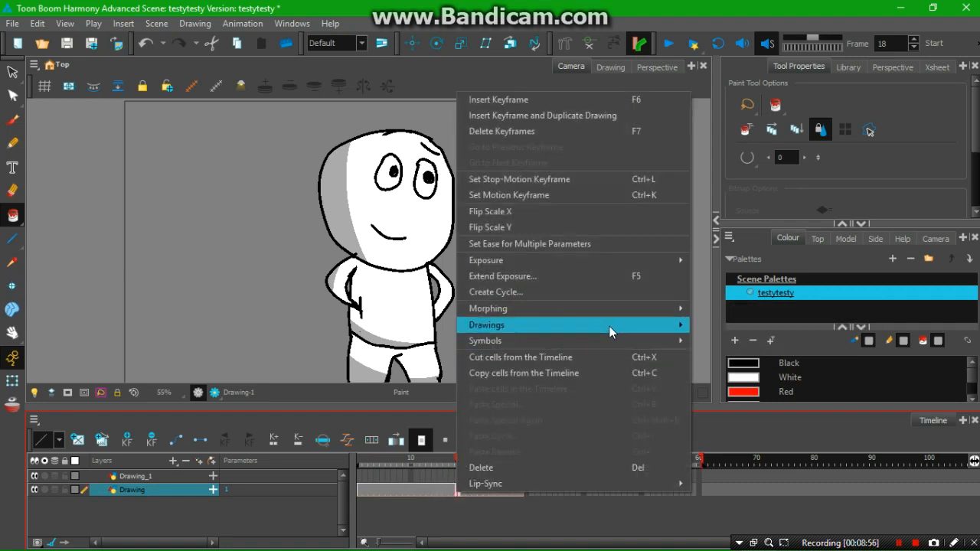
pyautogui.moveTo(611, 330)
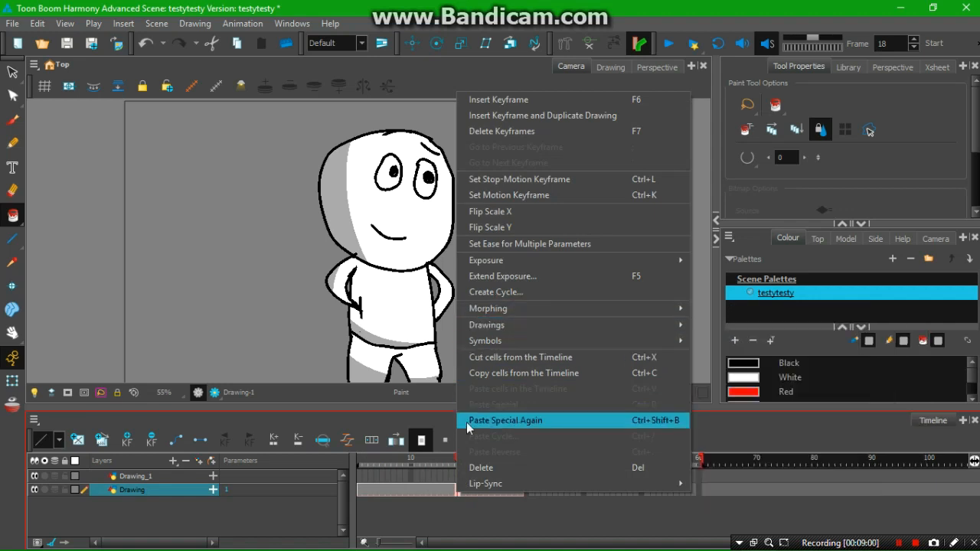
pyautogui.click(425, 484)
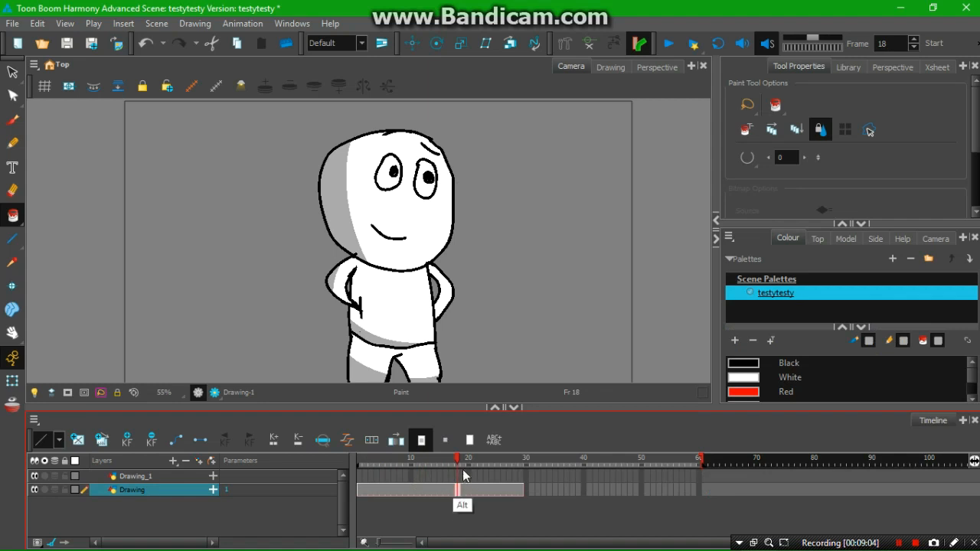
pyautogui.hotkey('alt', 'shift', 'r')
pyautogui.rightClick(464, 487)
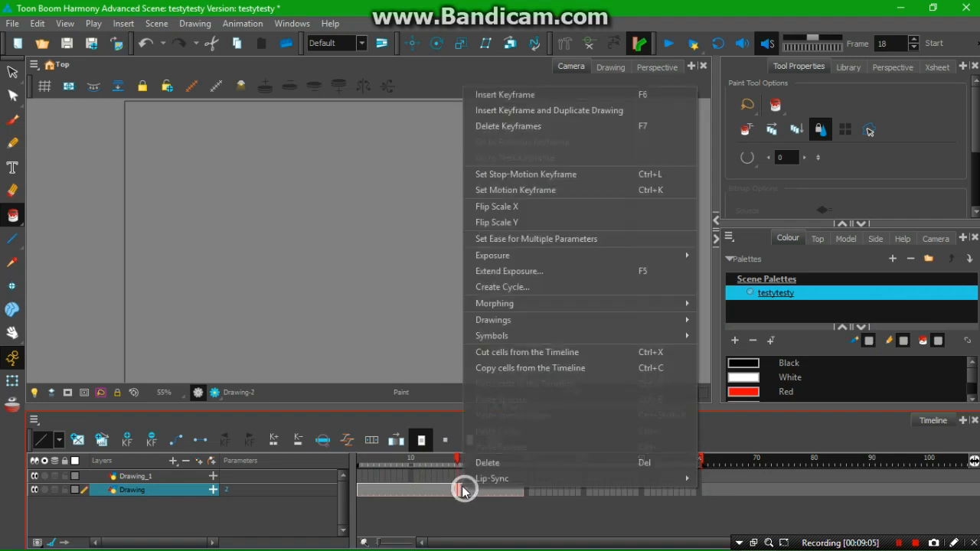
pyautogui.click(442, 485)
# Duplicate the character drawing at frame 15 of the Drawing layer.
pyautogui.click(442, 490)
pyautogui.rightClick(442, 490)
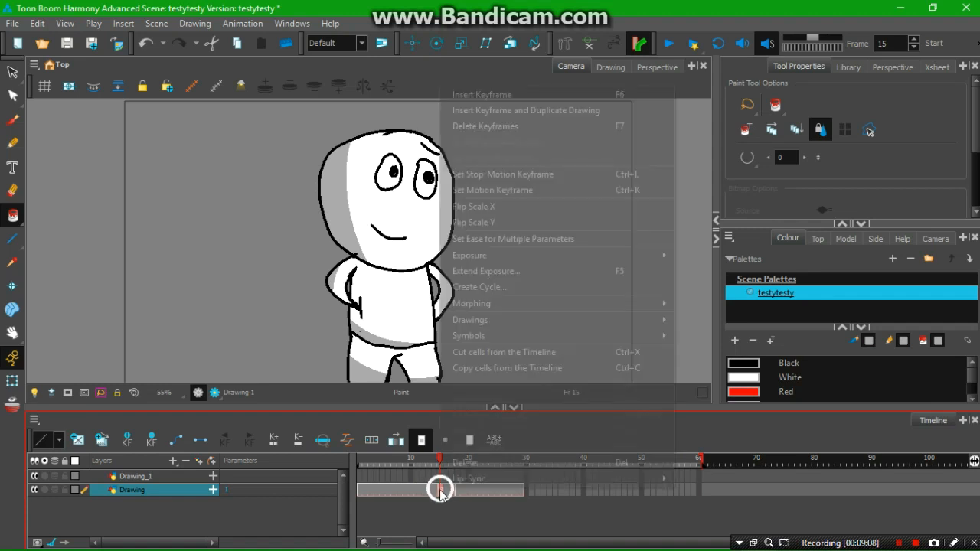
pyautogui.moveTo(519, 327)
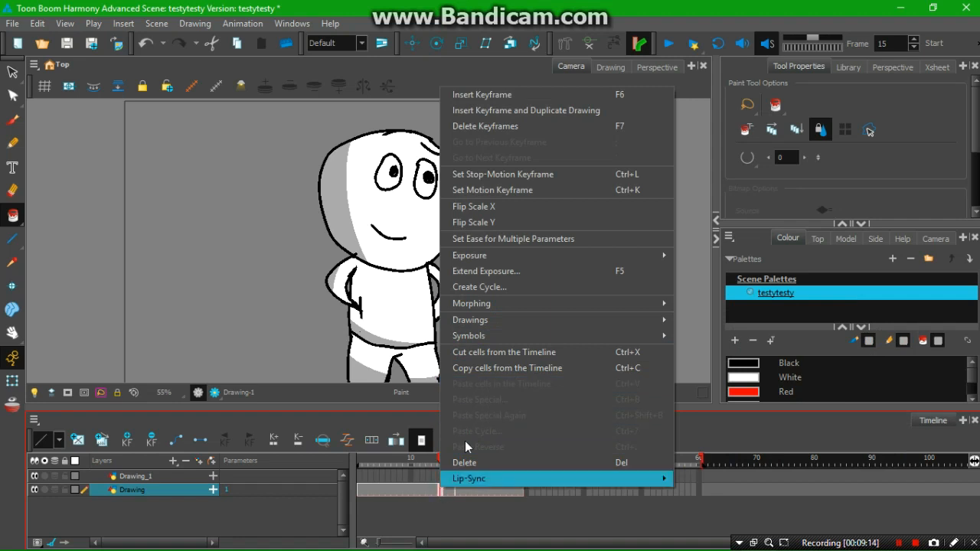
pyautogui.moveTo(659, 320)
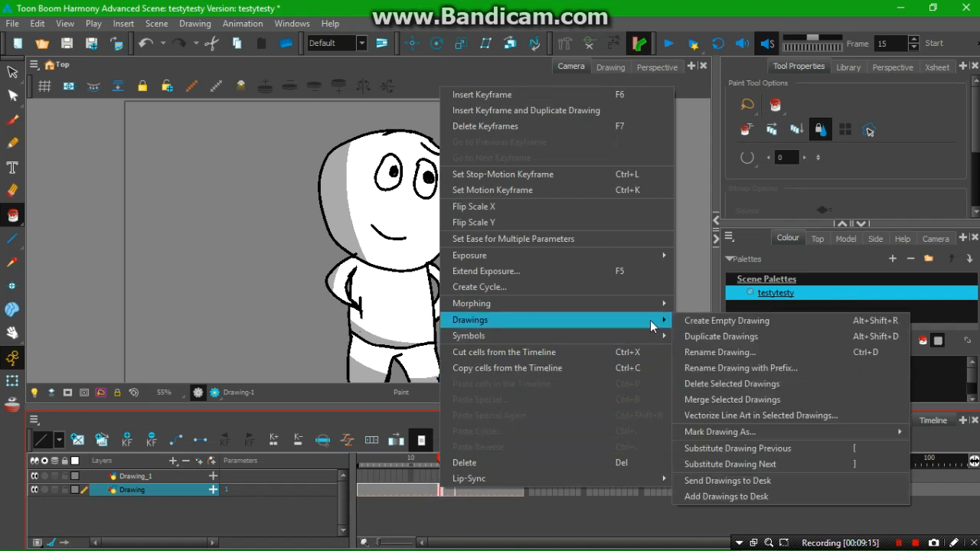
pyautogui.click(704, 336)
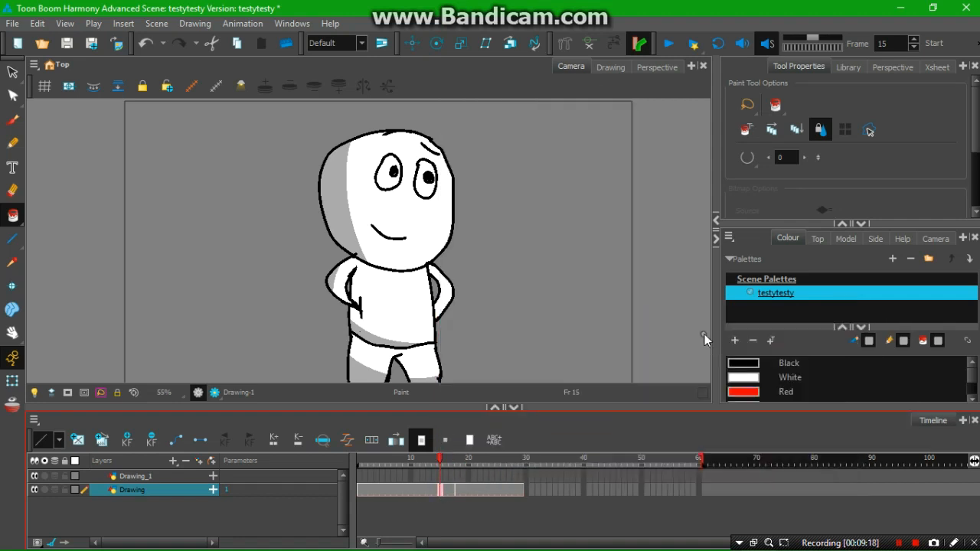
pyautogui.click(441, 490)
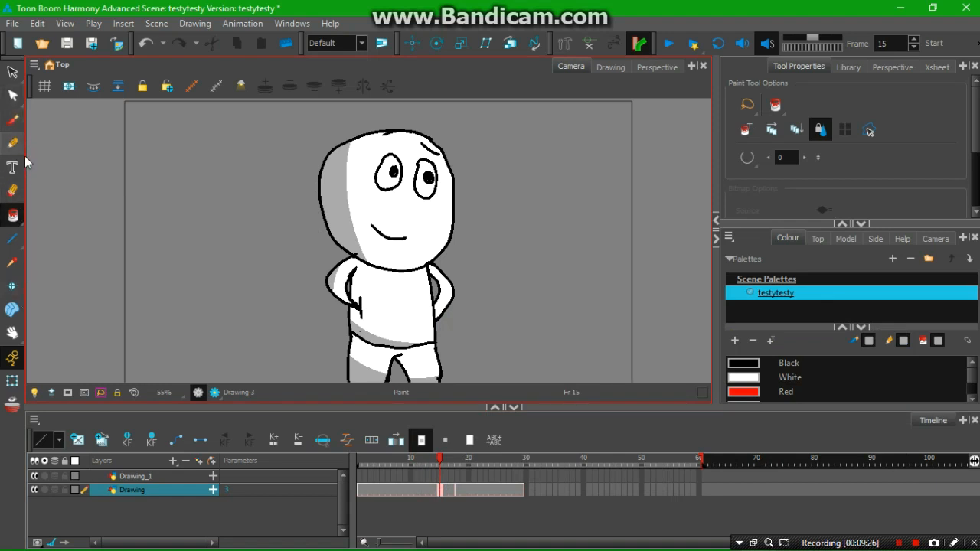
# Cover the left end of the mouth on frame 15 with a White brush stroke.
pyautogui.click(13, 121)
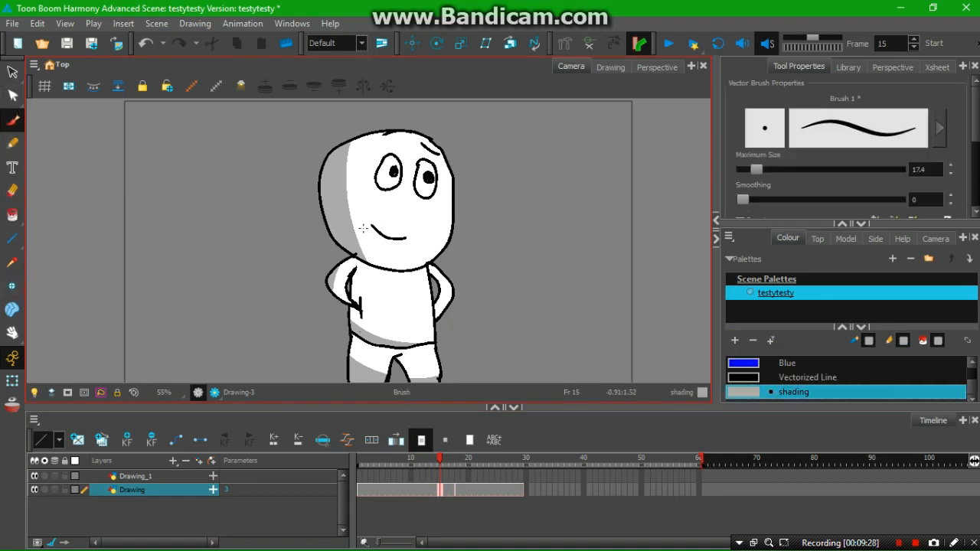
pyautogui.click(824, 377)
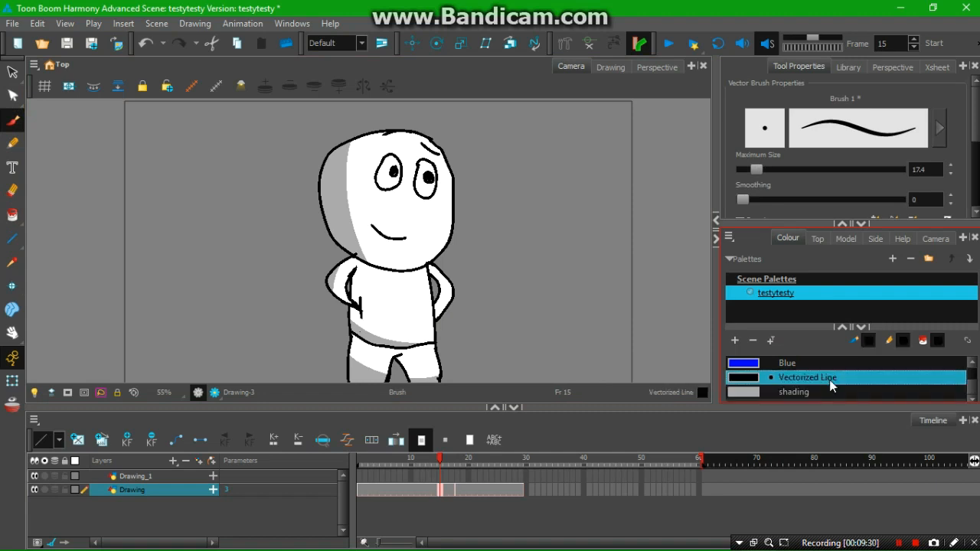
pyautogui.moveTo(971, 389); pyautogui.dragTo(972, 361)
pyautogui.click(793, 360)
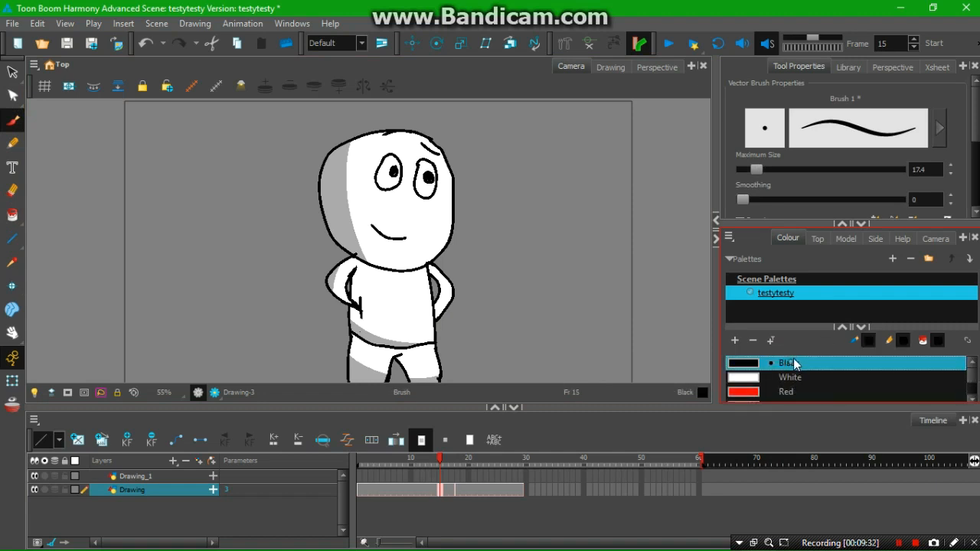
pyautogui.click(792, 377)
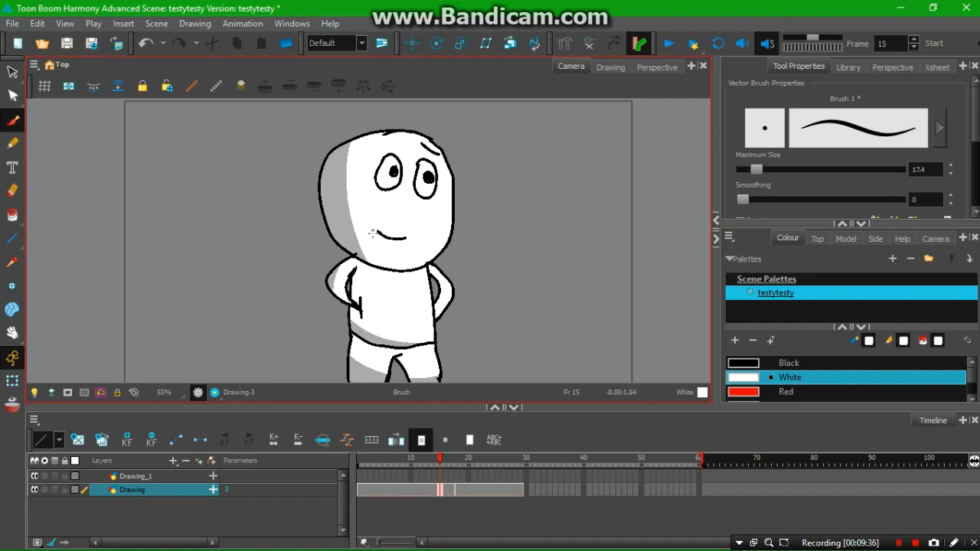
# Erase the mouth line on frame 15 and fill the erased gap with White.
pyautogui.click(13, 191)
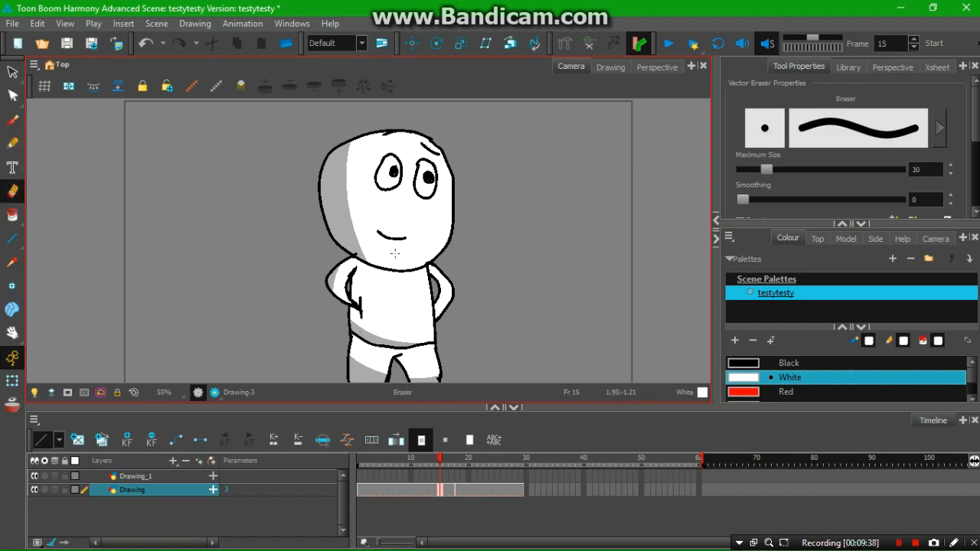
pyautogui.moveTo(381, 234)
pyautogui.mouseDown()
pyautogui.moveTo(371, 222)
pyautogui.moveTo(406, 238)
pyautogui.mouseUp()
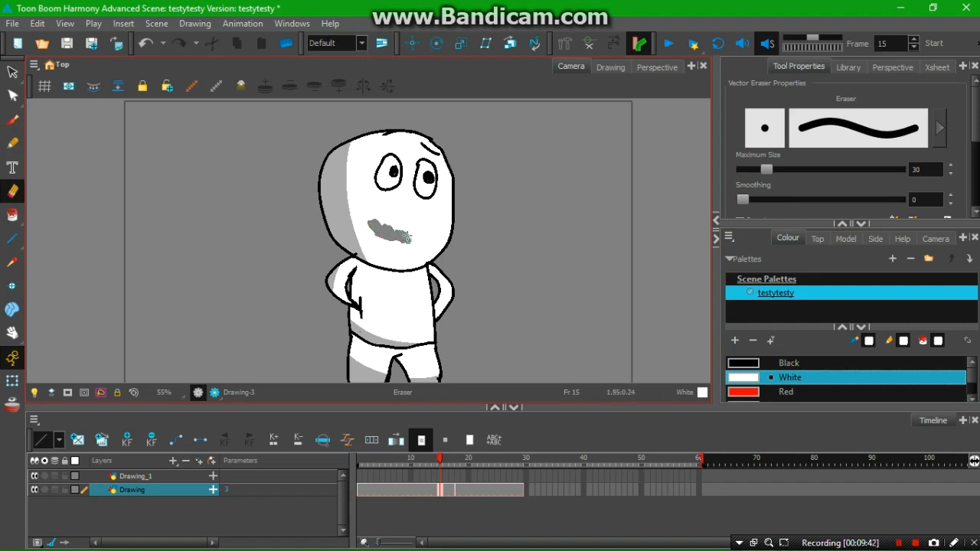
pyautogui.click(12, 215)
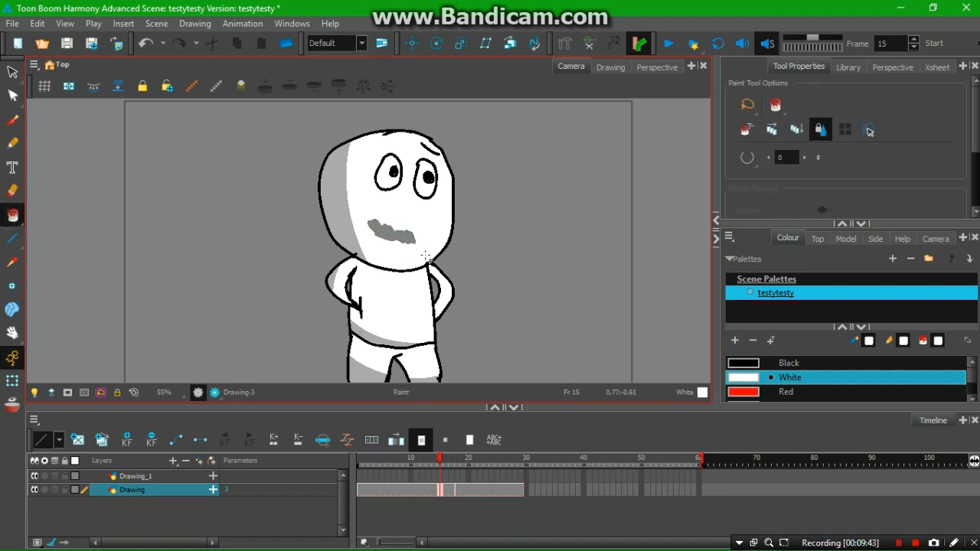
pyautogui.click(401, 239)
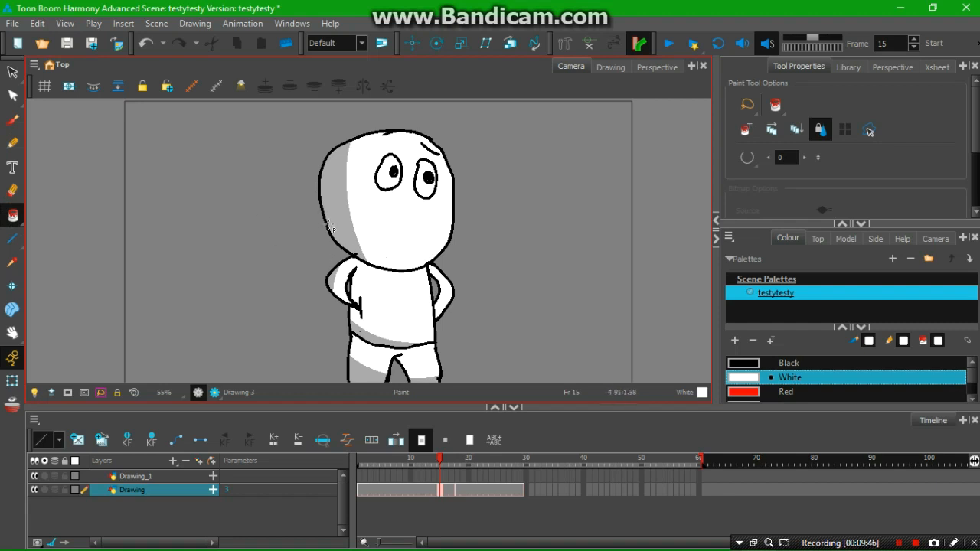
# Draw a wide open mouth with teeth on the frame 15 face using a Black brush.
pyautogui.click(13, 120)
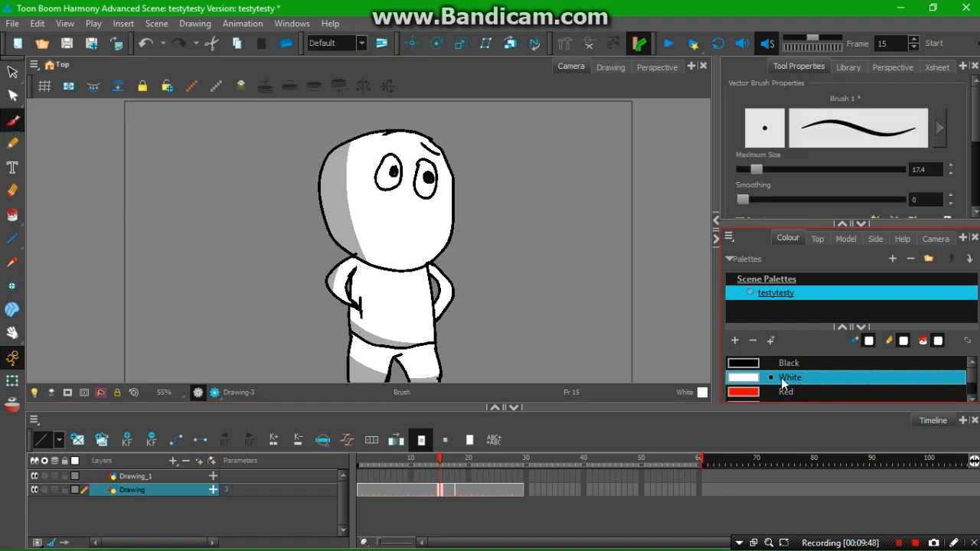
pyautogui.click(783, 369)
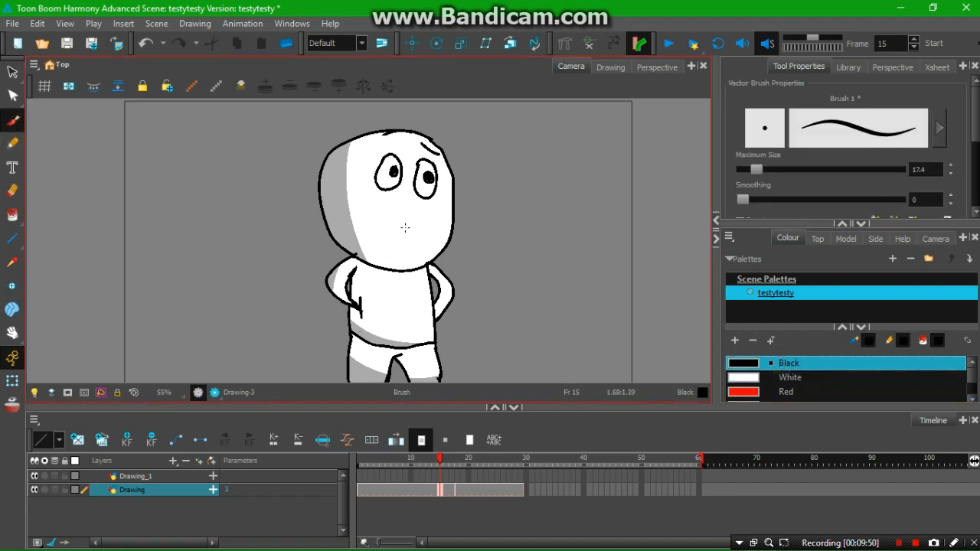
pyautogui.moveTo(410, 228)
pyautogui.mouseDown()
pyautogui.moveTo(412, 255)
pyautogui.moveTo(379, 254)
pyautogui.moveTo(392, 223)
pyautogui.mouseUp()
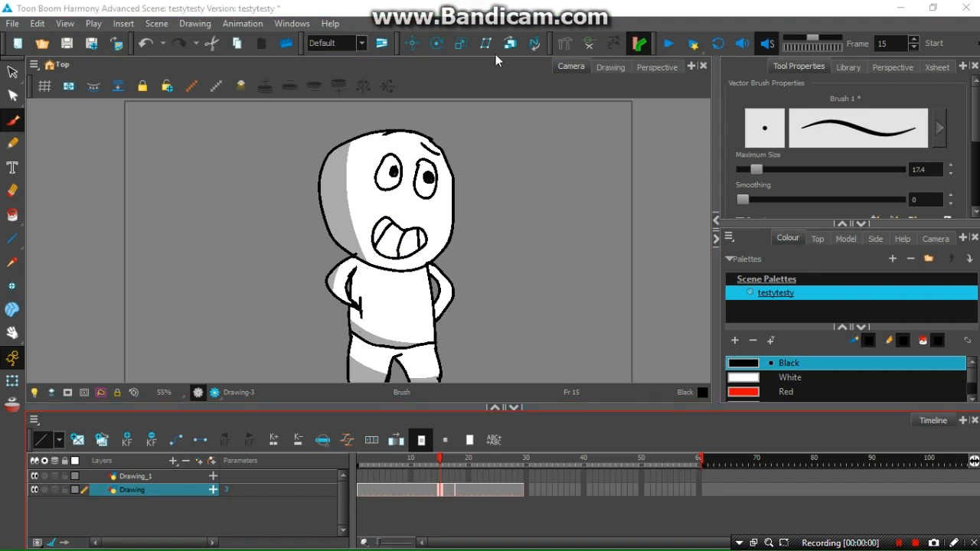
pyautogui.click(502, 8)
pyautogui.click(12, 71)
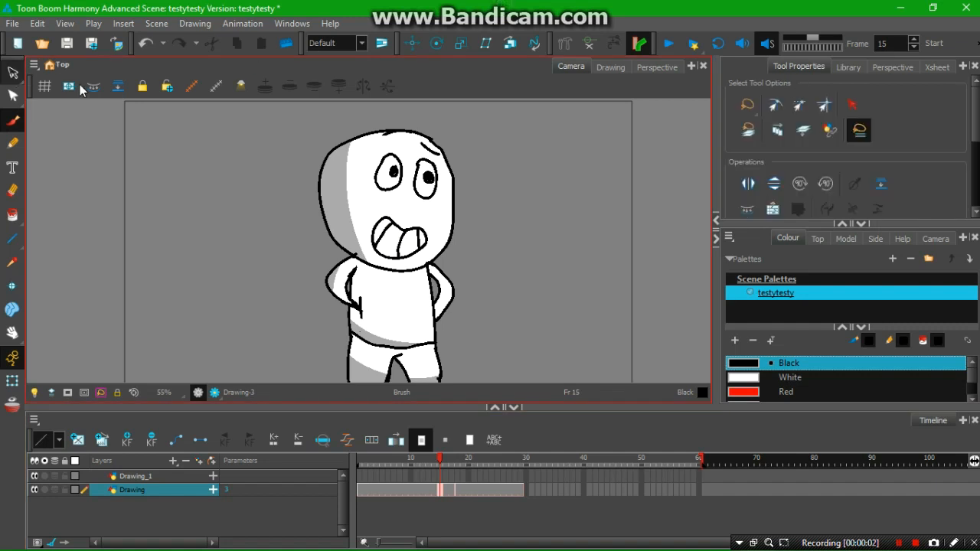
pyautogui.click(387, 129)
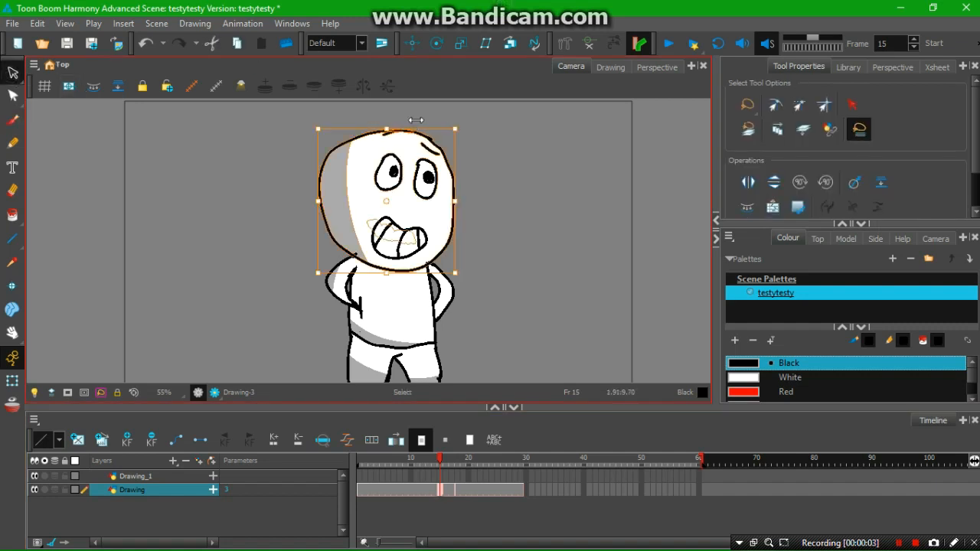
pyautogui.click(432, 101)
pyautogui.moveTo(490, 131)
pyautogui.mouseDown()
pyautogui.moveTo(545, 206)
pyautogui.moveTo(571, 209)
pyautogui.mouseUp()
# Set the Select tool to Lasso mode and delete the white patch lying behind the open mouth.
pyautogui.click(754, 107)
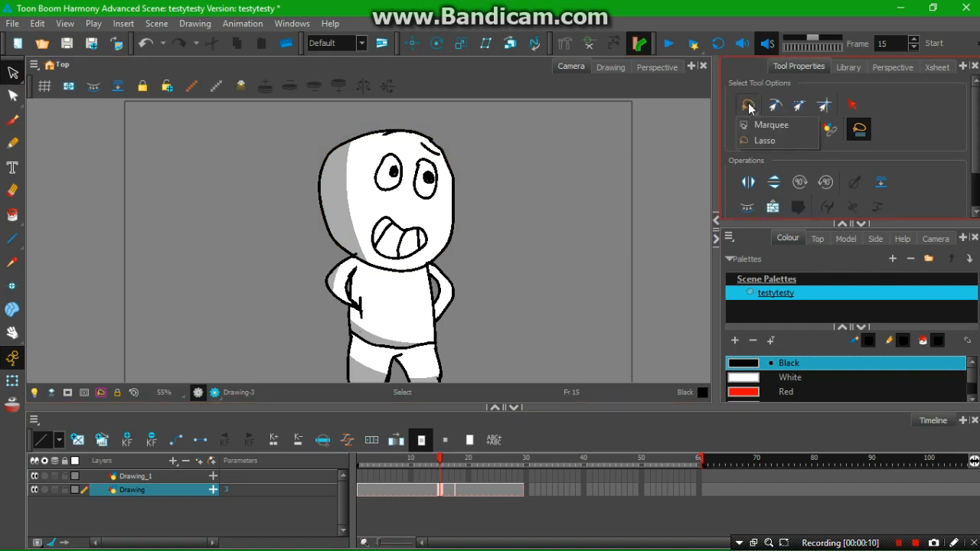
pyautogui.click(765, 140)
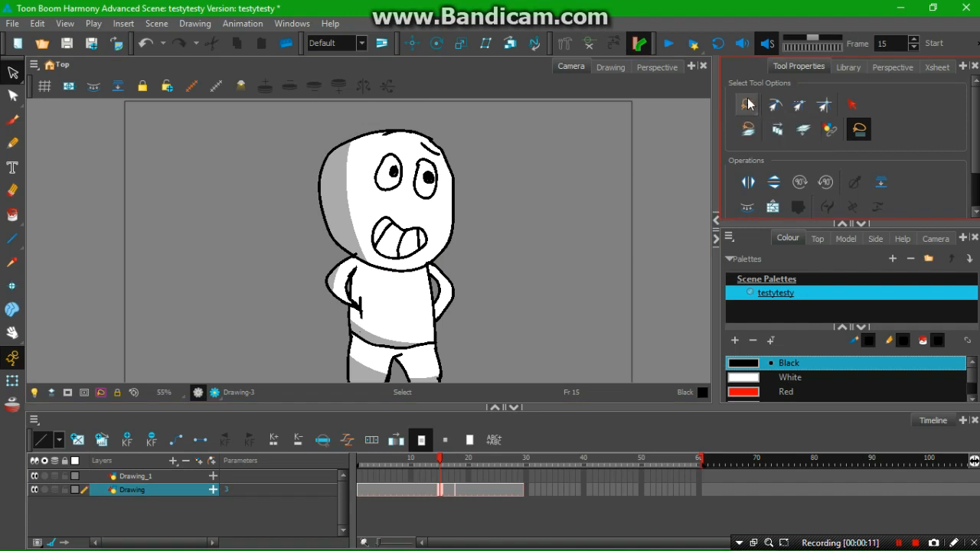
pyautogui.click(431, 155)
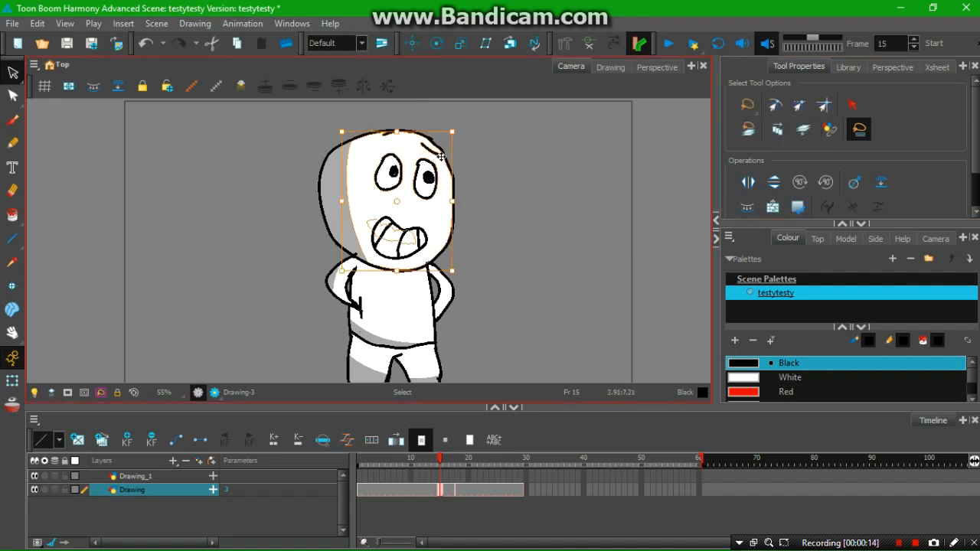
pyautogui.click(479, 135)
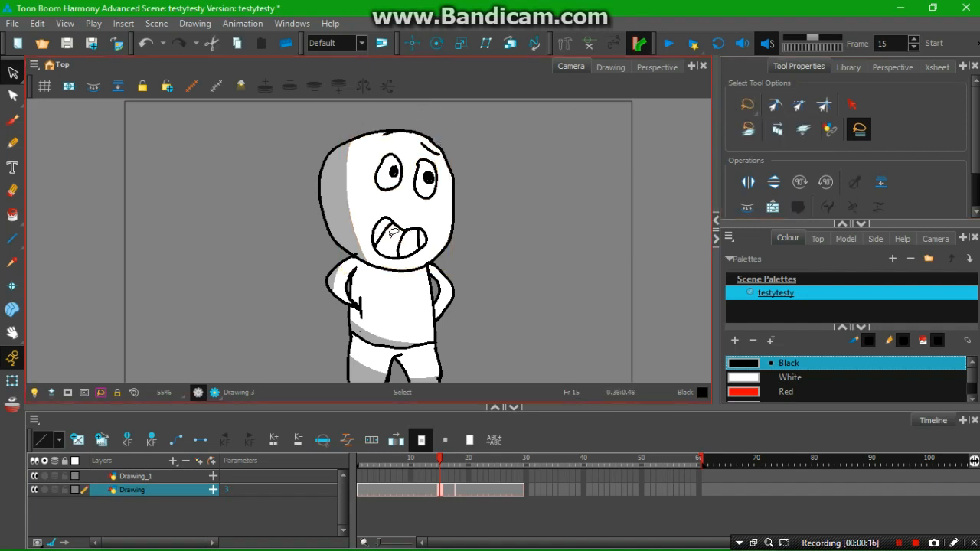
pyautogui.moveTo(390, 231); pyautogui.dragTo(395, 233)
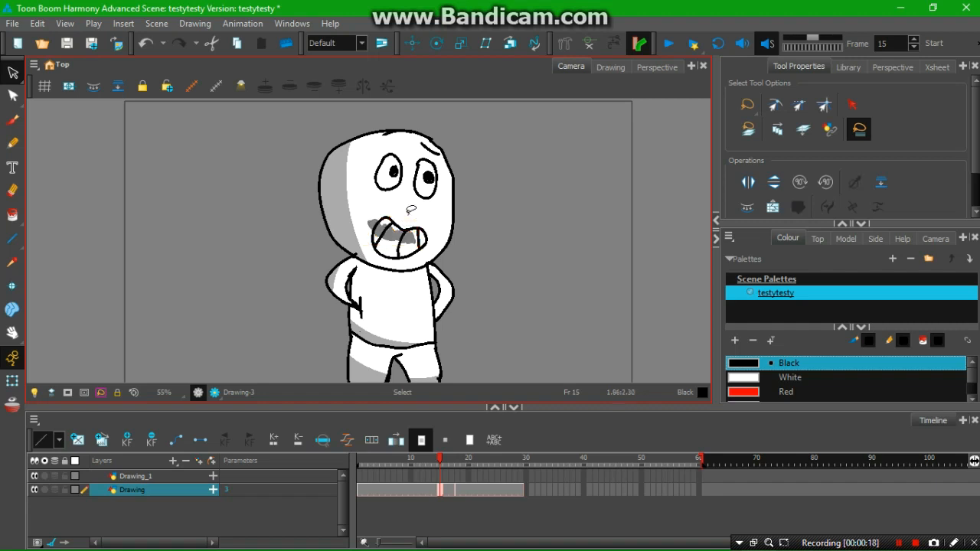
pyautogui.press('Delete')
# Fill the grey gaps inside and beside the open mouth on frame 15 with White.
pyautogui.click(12, 215)
pyautogui.click(790, 378)
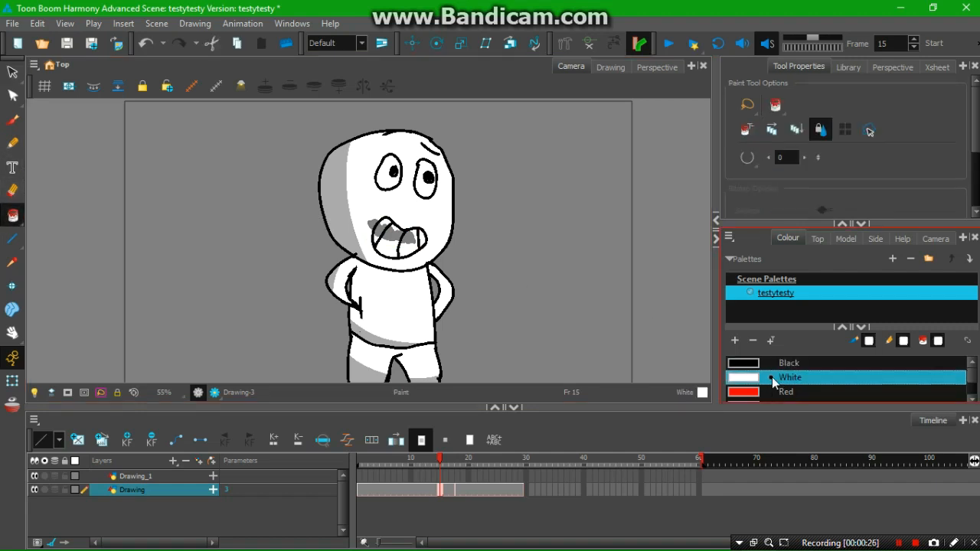
pyautogui.click(393, 232)
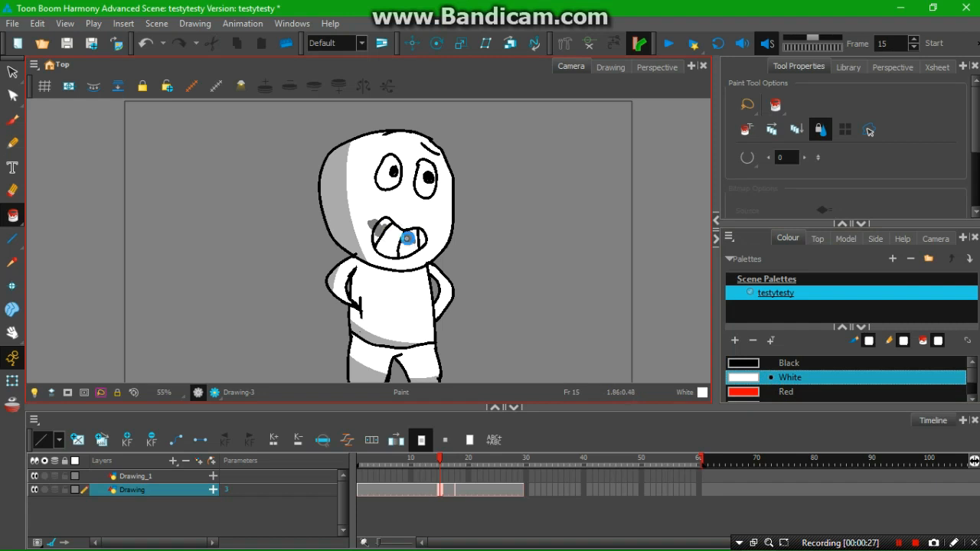
pyautogui.click(407, 239)
pyautogui.click(375, 224)
# Delete both eyebrow strokes from the frame 15 face and fill the gaps they leave with White.
pyautogui.click(12, 71)
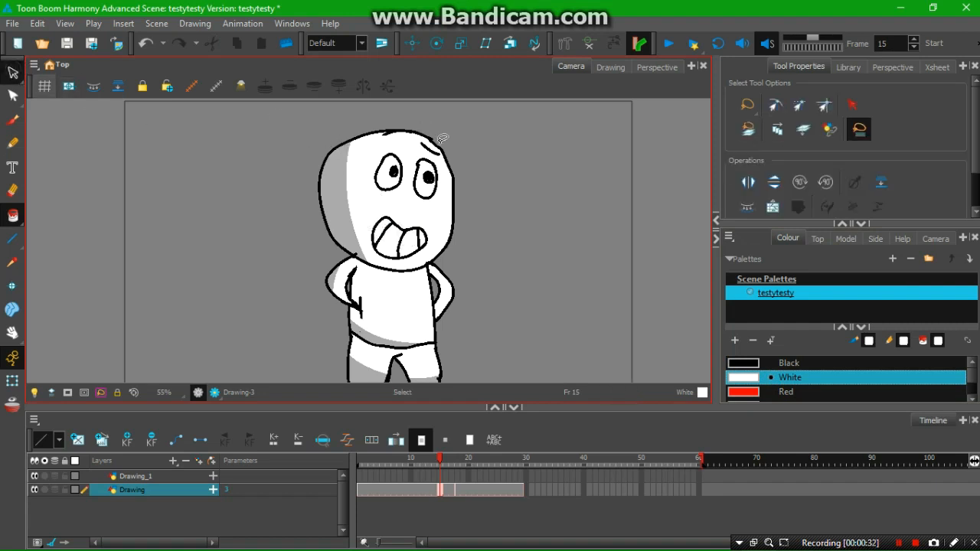
pyautogui.click(394, 134)
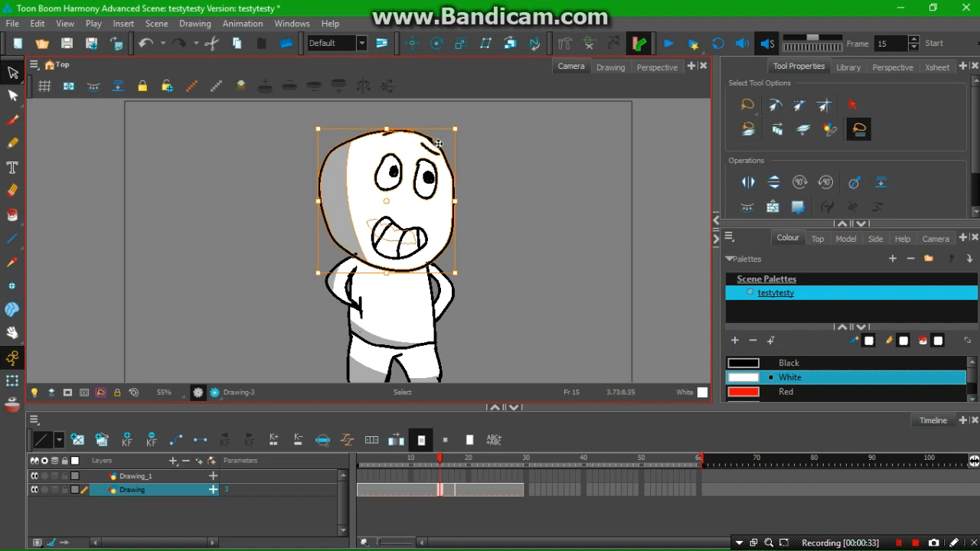
pyautogui.press('ctrl')
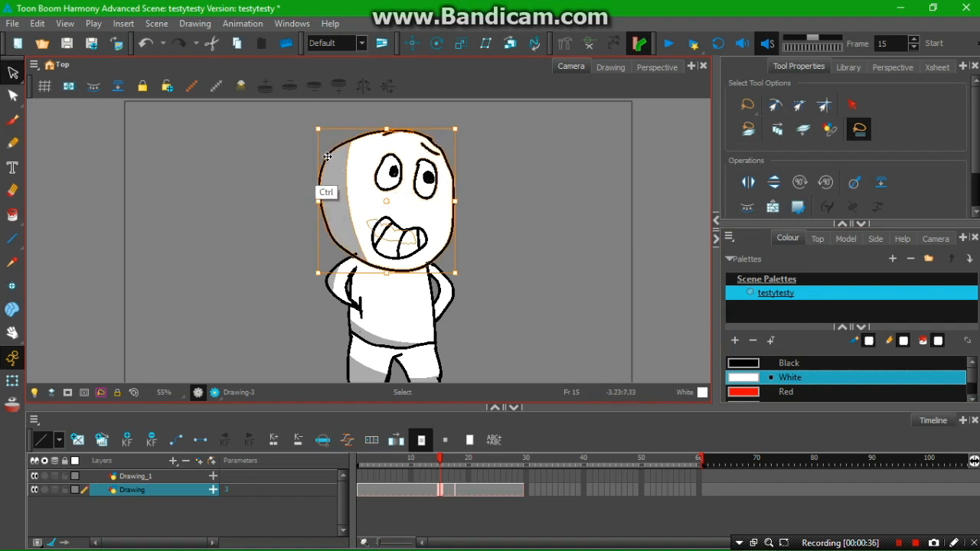
pyautogui.keyDown('ctrl'); pyautogui.click(328, 156); pyautogui.keyUp('ctrl')
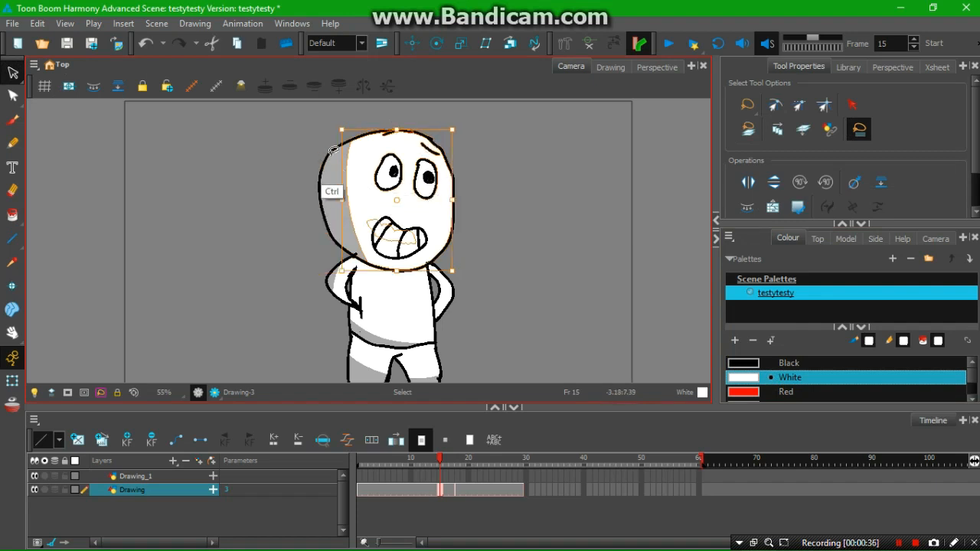
pyautogui.keyDown('ctrl'); pyautogui.click(381, 222); pyautogui.keyUp('ctrl')
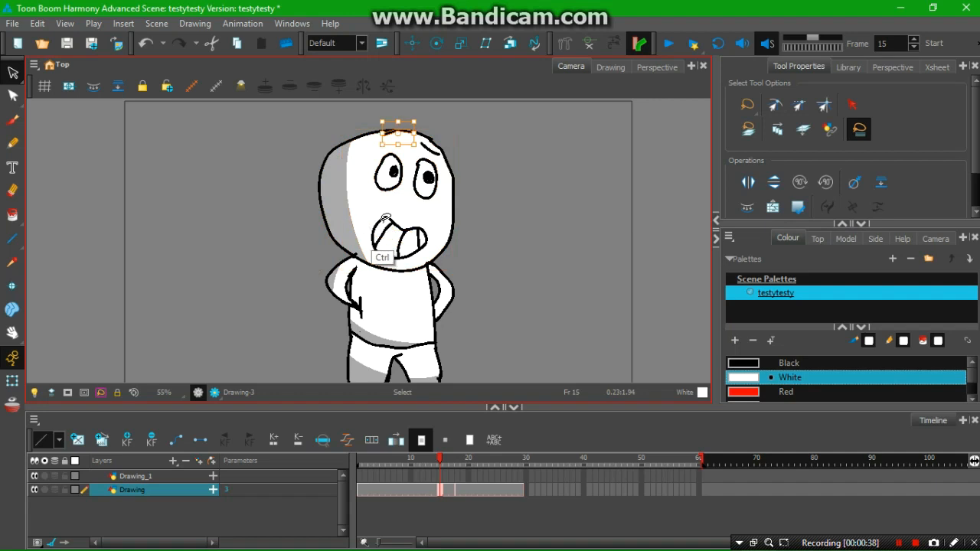
pyautogui.keyDown('ctrl'); pyautogui.click(421, 154); pyautogui.keyUp('ctrl')
pyautogui.click(427, 148)
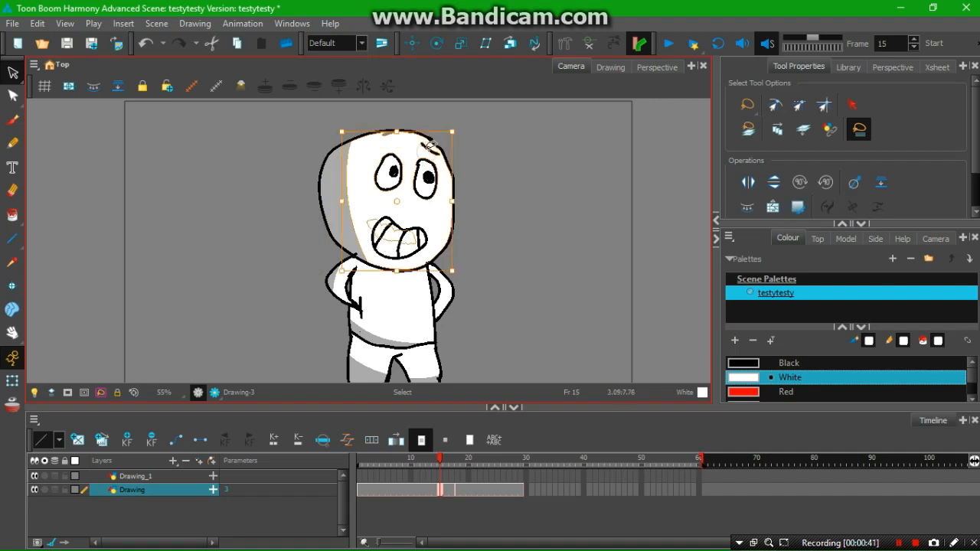
pyautogui.keyDown('ctrl'); pyautogui.click(431, 149); pyautogui.keyUp('ctrl')
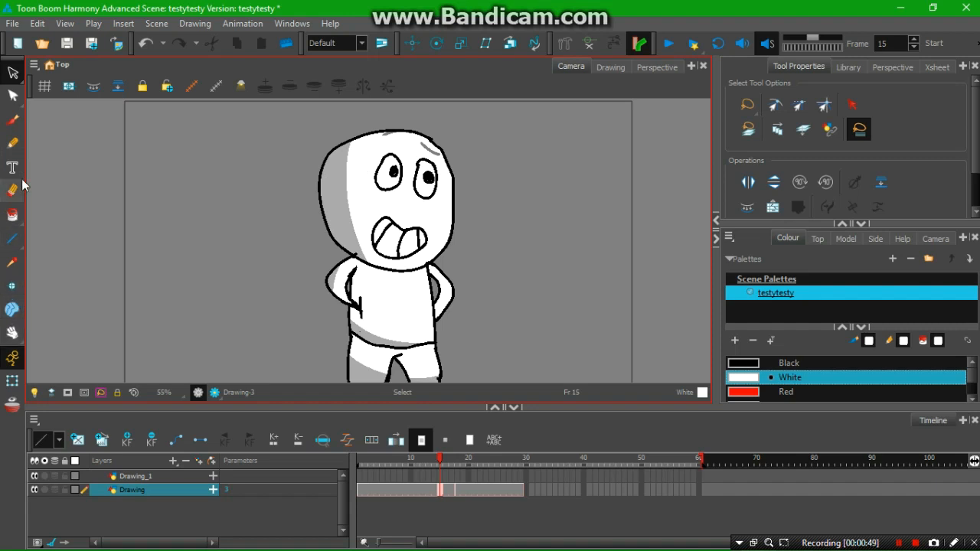
pyautogui.click(13, 215)
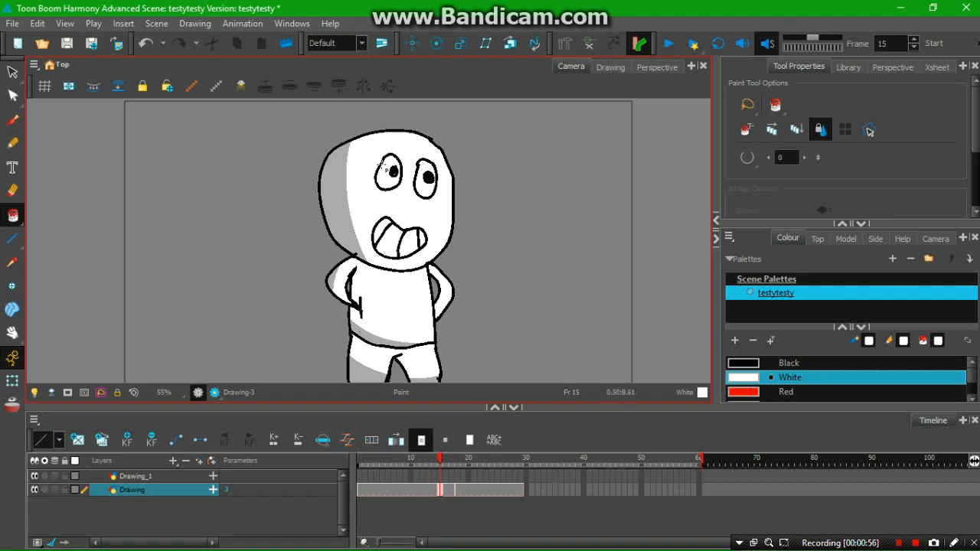
# Draw two raised eyebrows above the head and a lower lid line across each eye using a Black brush.
pyautogui.click(13, 121)
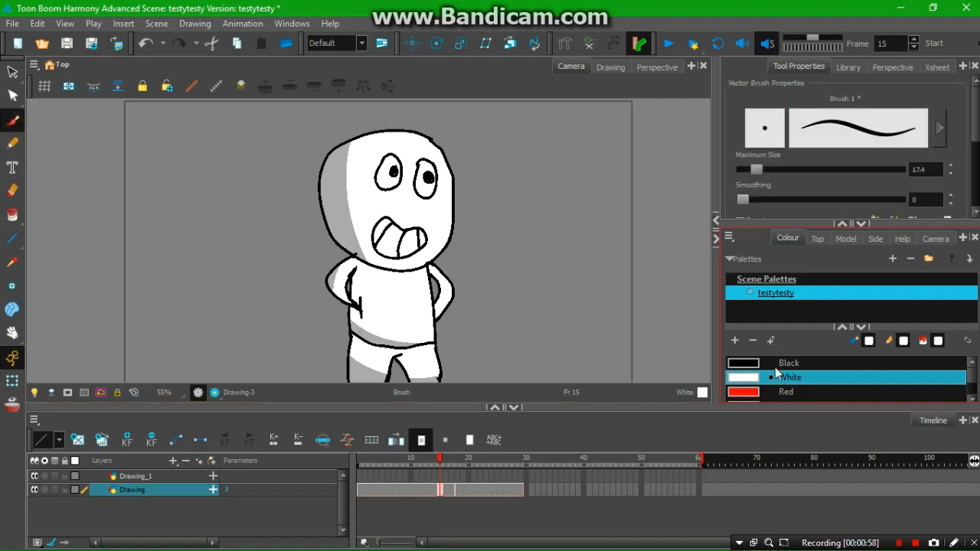
pyautogui.click(789, 363)
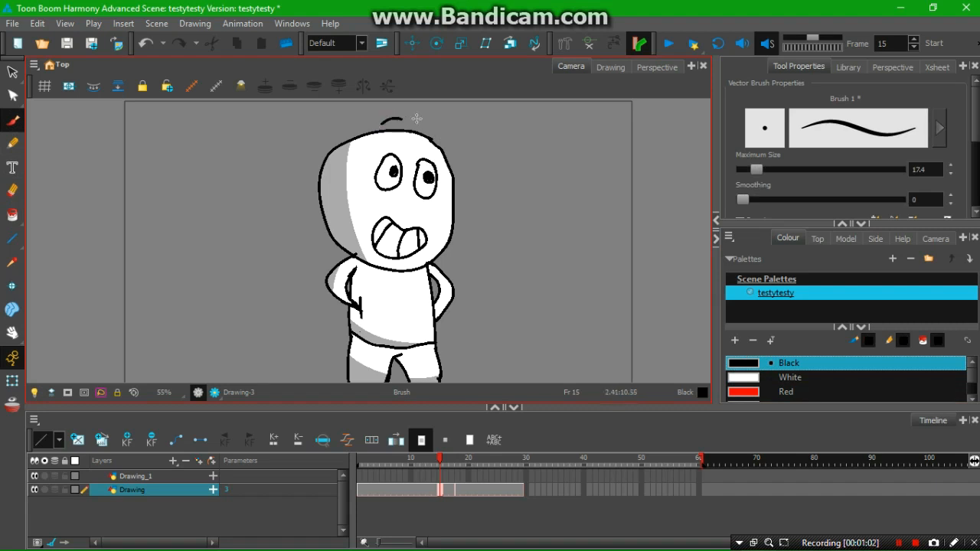
pyautogui.moveTo(417, 119); pyautogui.dragTo(432, 135)
pyautogui.hotkey('ctrl', 'z')
pyautogui.moveTo(420, 122); pyautogui.dragTo(437, 137)
pyautogui.moveTo(375, 182); pyautogui.dragTo(397, 186)
pyautogui.hotkey('ctrl', 'z')
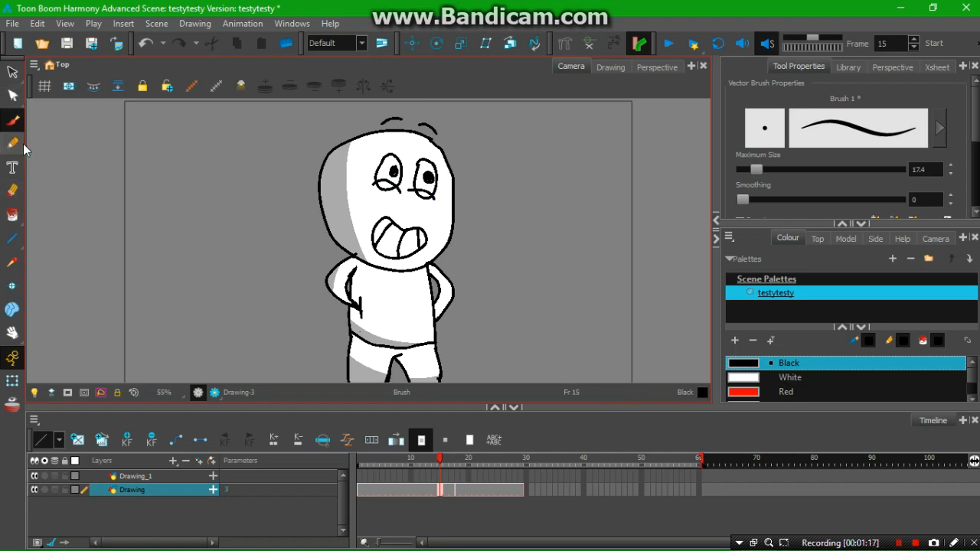
# Try to isolate the eye outlines below the new lid lines with the Cutter and Select tools.
pyautogui.click(12, 191)
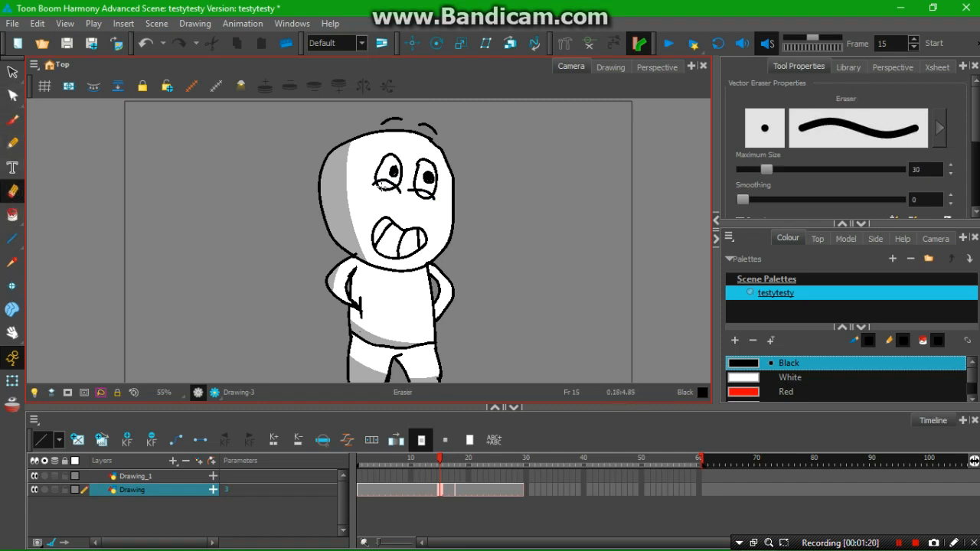
pyautogui.click(16, 72)
pyautogui.moveTo(16, 73); pyautogui.dragTo(43, 81)
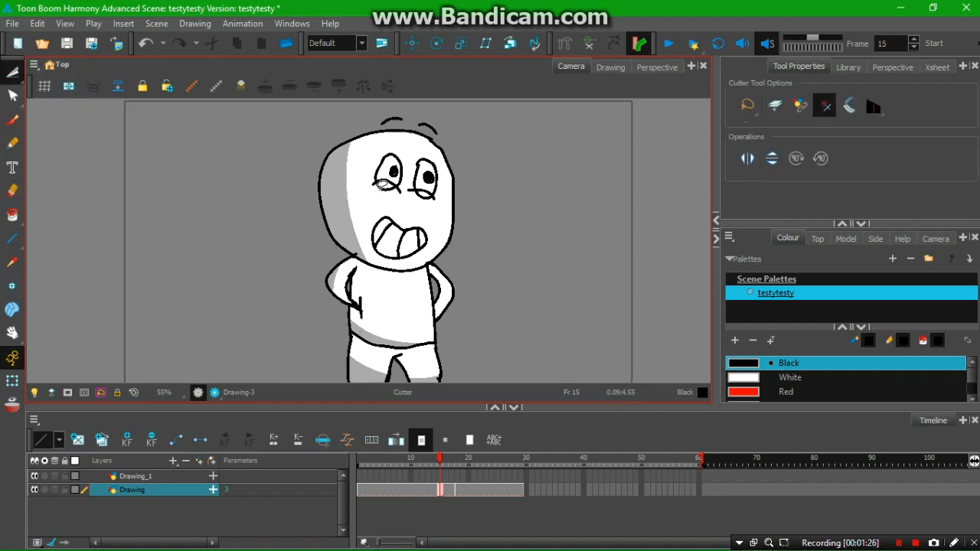
pyautogui.moveTo(380, 184); pyautogui.dragTo(382, 187)
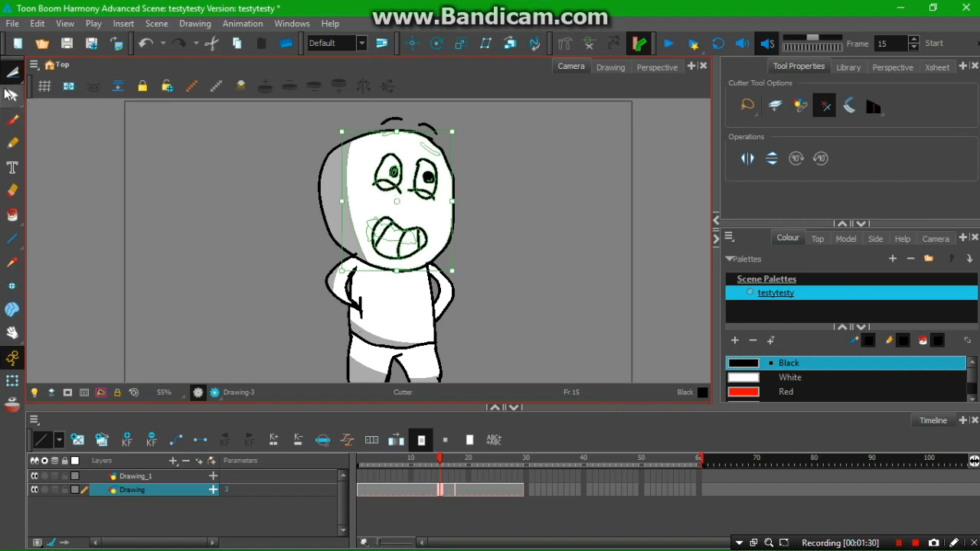
pyautogui.moveTo(16, 73); pyautogui.dragTo(43, 69)
pyautogui.moveTo(373, 157); pyautogui.dragTo(385, 197)
pyautogui.click(386, 202)
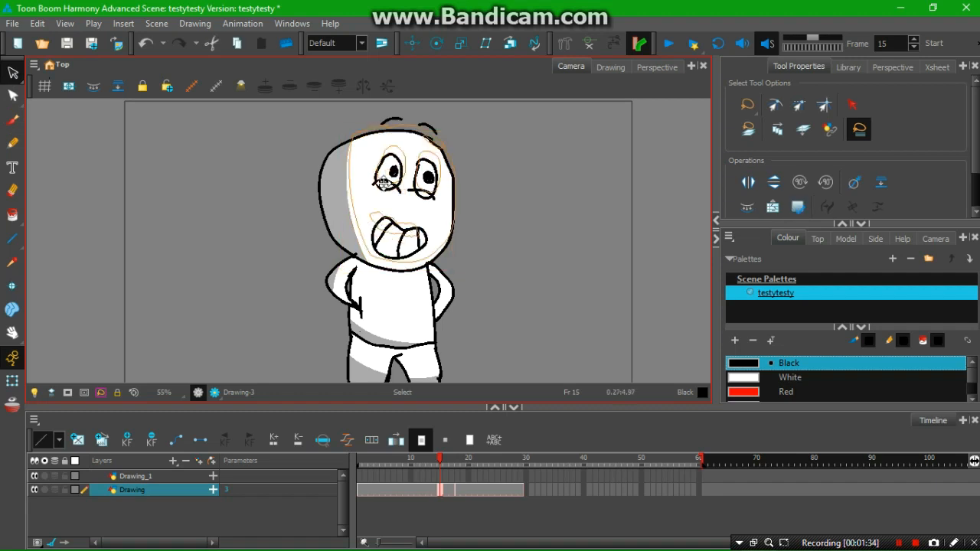
pyautogui.click(503, 193)
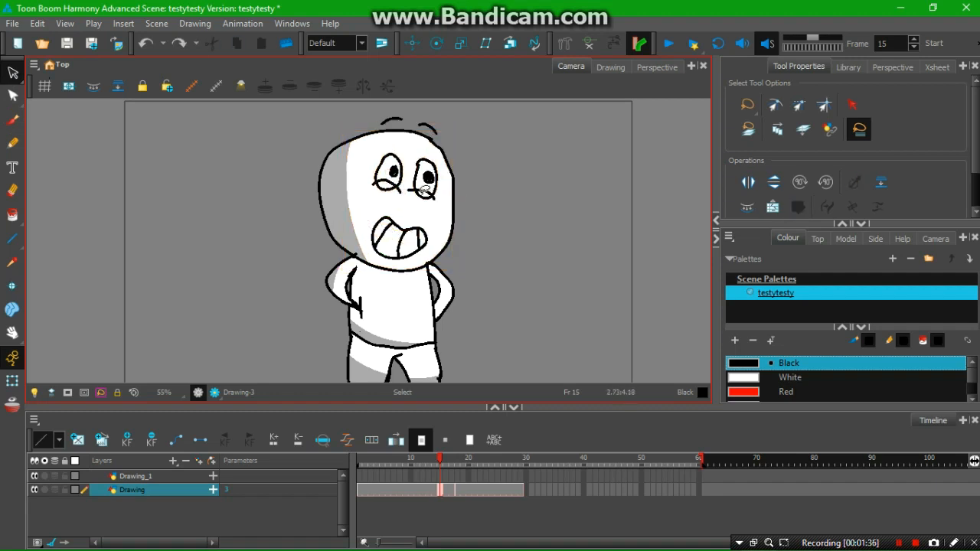
pyautogui.click(423, 191)
pyautogui.click(496, 220)
# Erase the eye outlines below both lower lid lines and fill the erased areas with White.
pyautogui.click(13, 192)
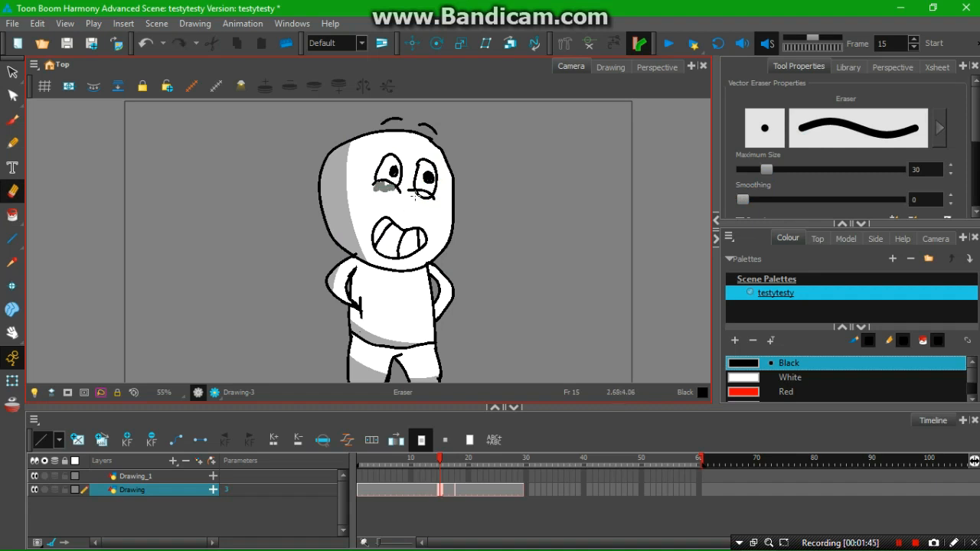
pyautogui.click(13, 215)
pyautogui.click(759, 379)
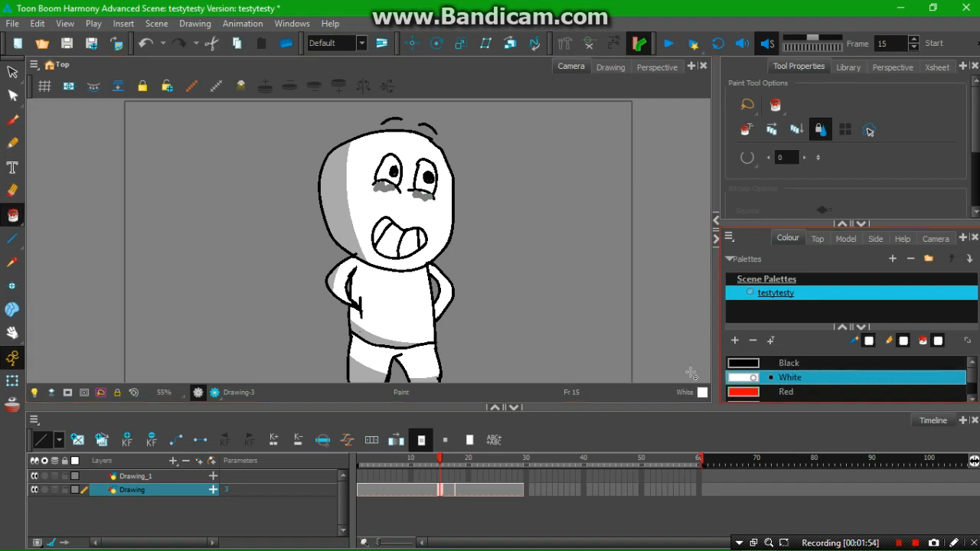
pyautogui.click(383, 189)
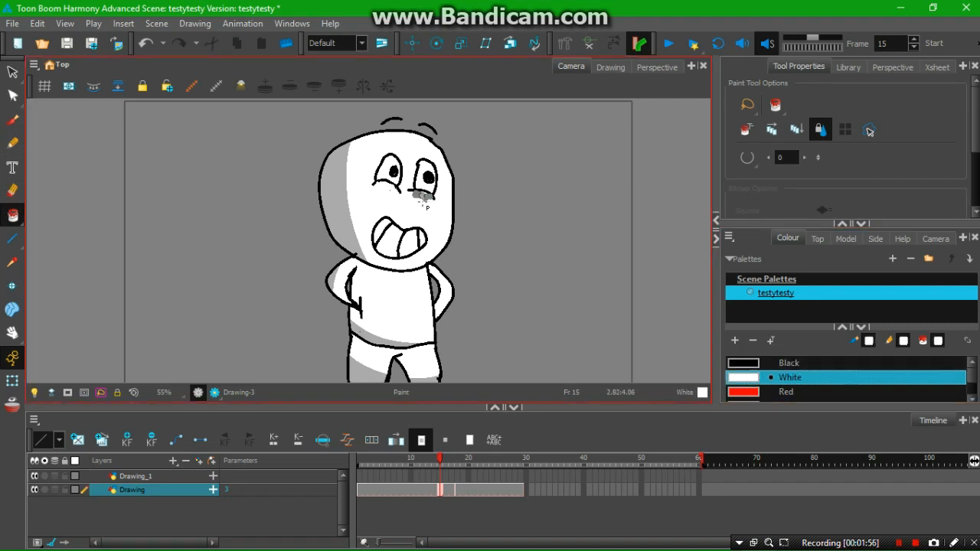
pyautogui.click(423, 196)
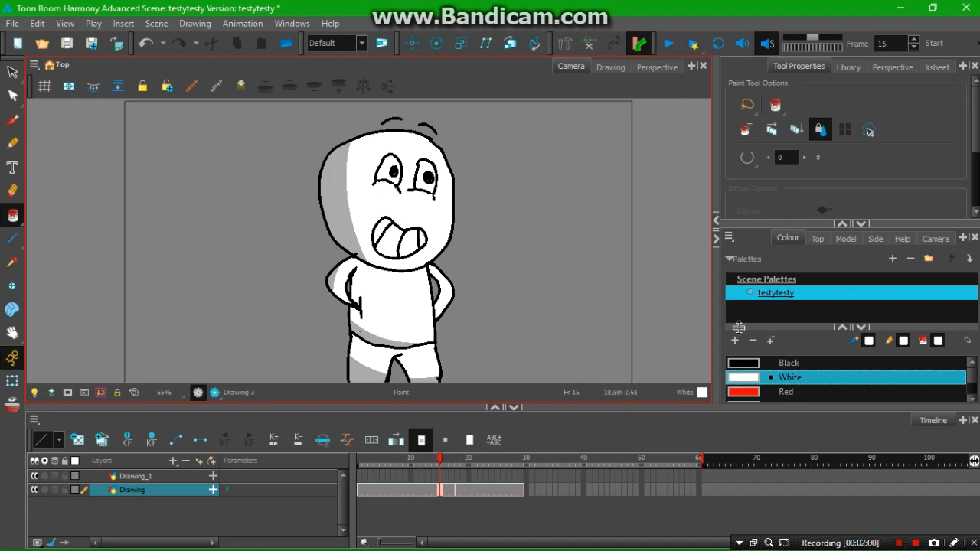
# Touch up the lower lid lines of both eyes with a Black brush.
pyautogui.click(755, 365)
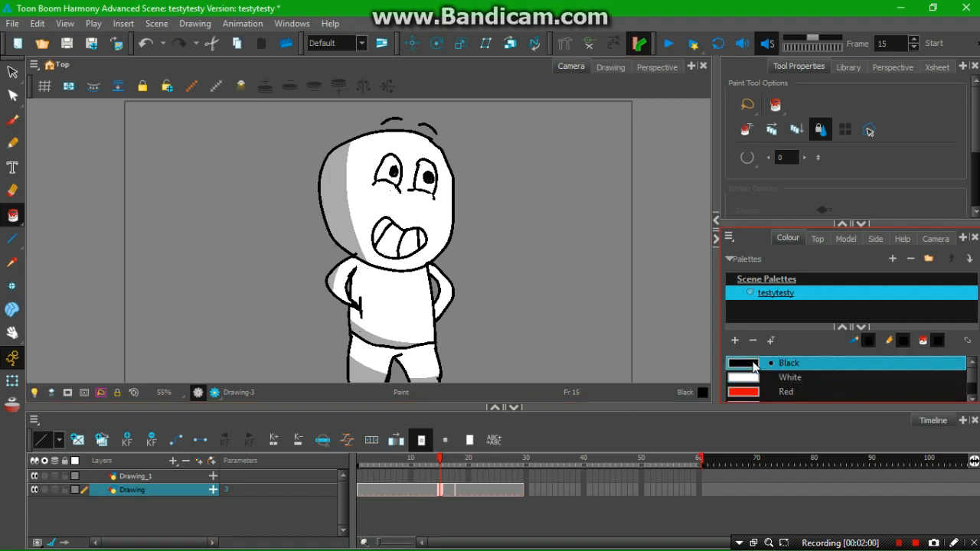
pyautogui.click(14, 122)
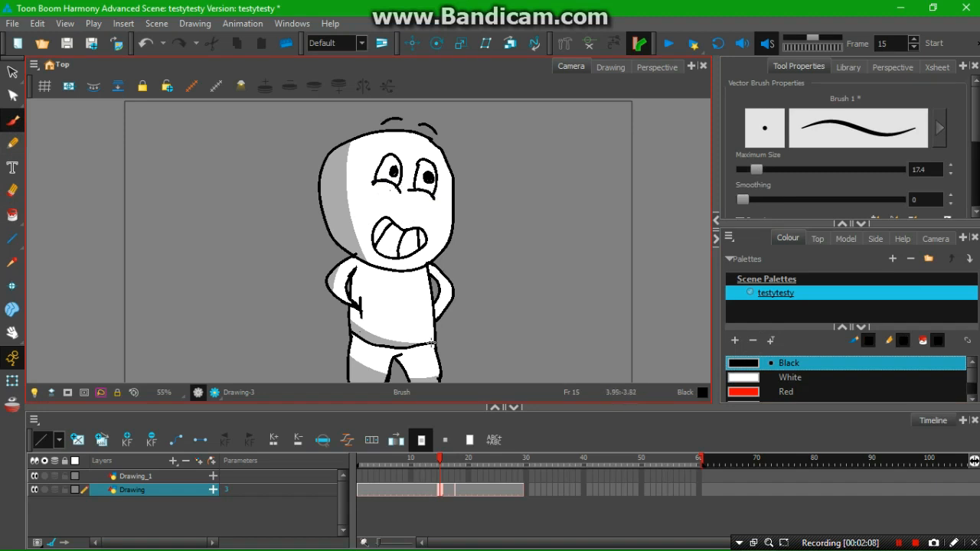
# Delete the blank drawing that starts at frame 18 on the Drawing layer.
pyautogui.moveTo(434, 459); pyautogui.dragTo(360, 459)
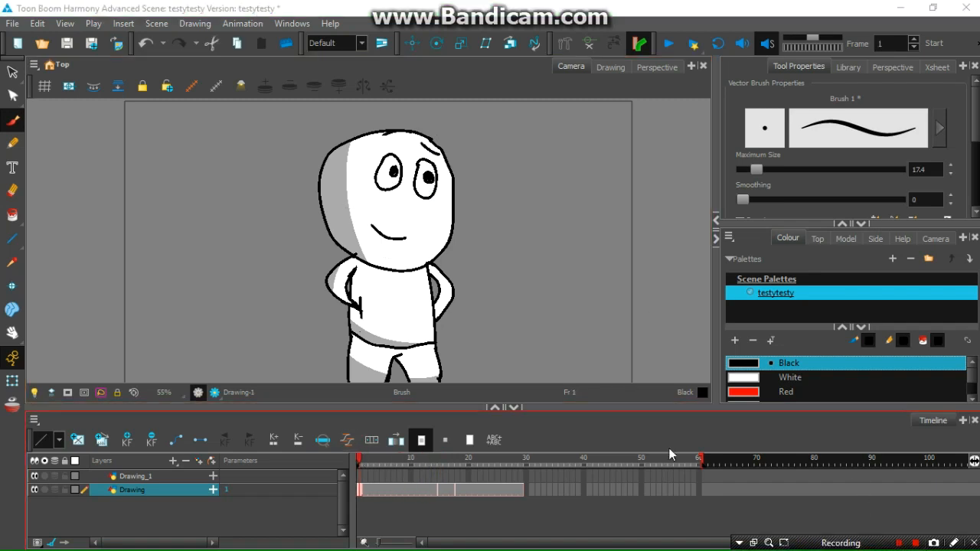
pyautogui.moveTo(394, 464)
pyautogui.mouseDown()
pyautogui.moveTo(461, 473)
pyautogui.moveTo(451, 480)
pyautogui.mouseUp()
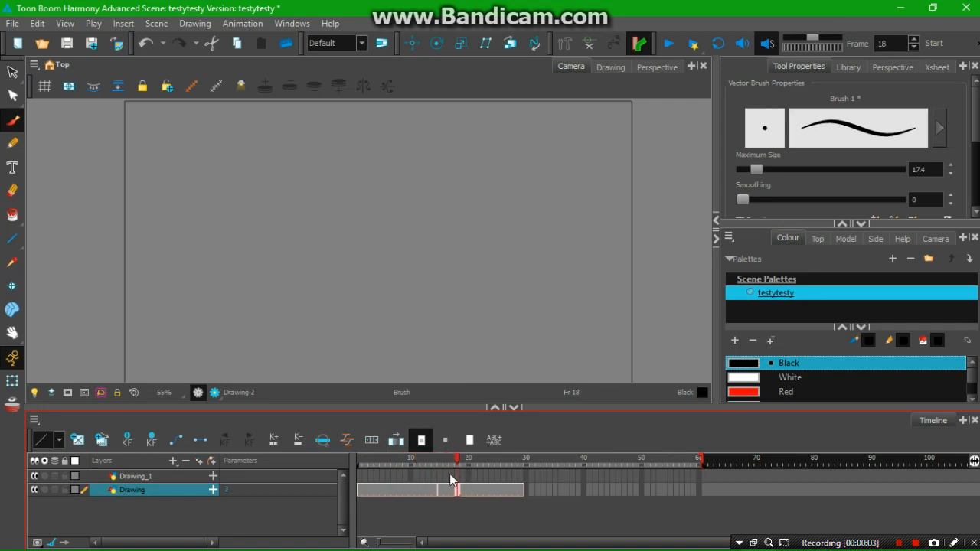
pyautogui.click(457, 490)
pyautogui.rightClick(456, 490)
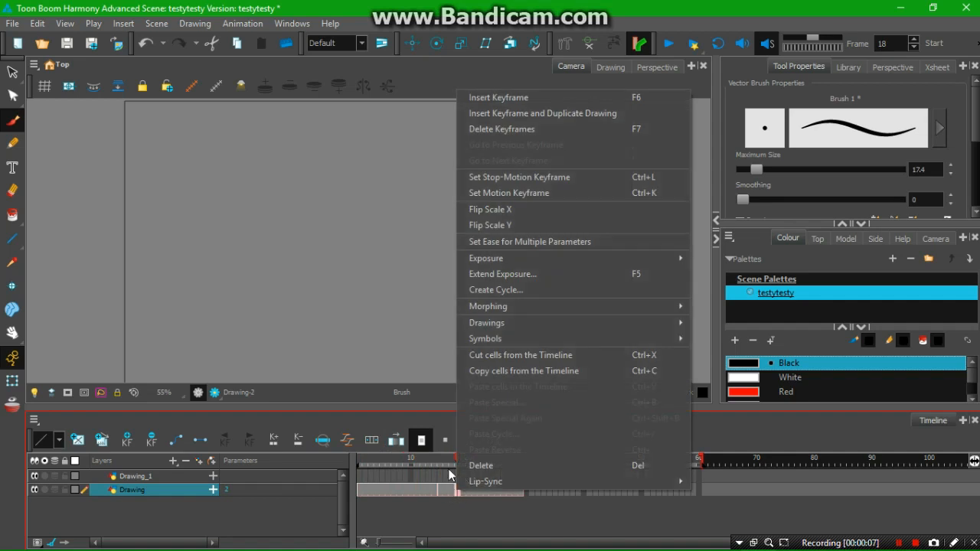
pyautogui.moveTo(650, 323)
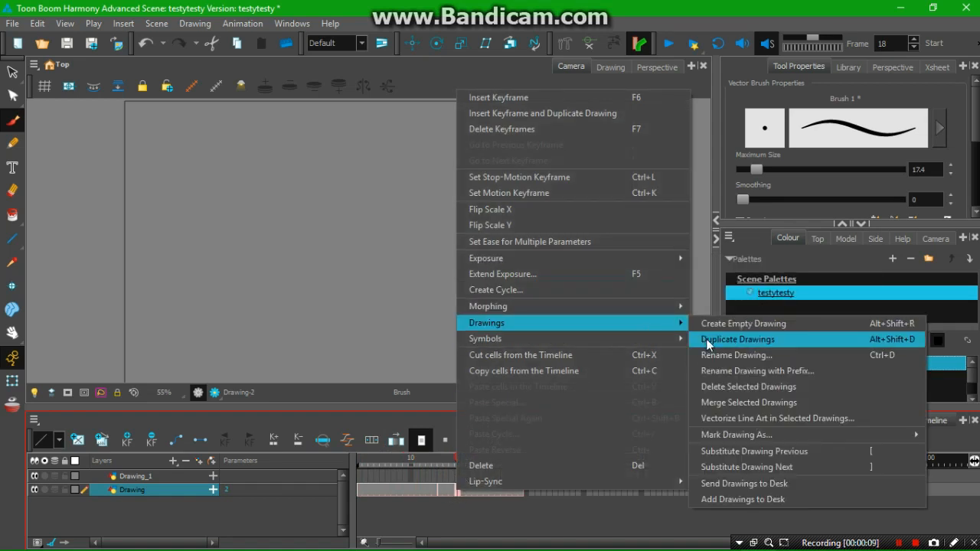
pyautogui.click(724, 386)
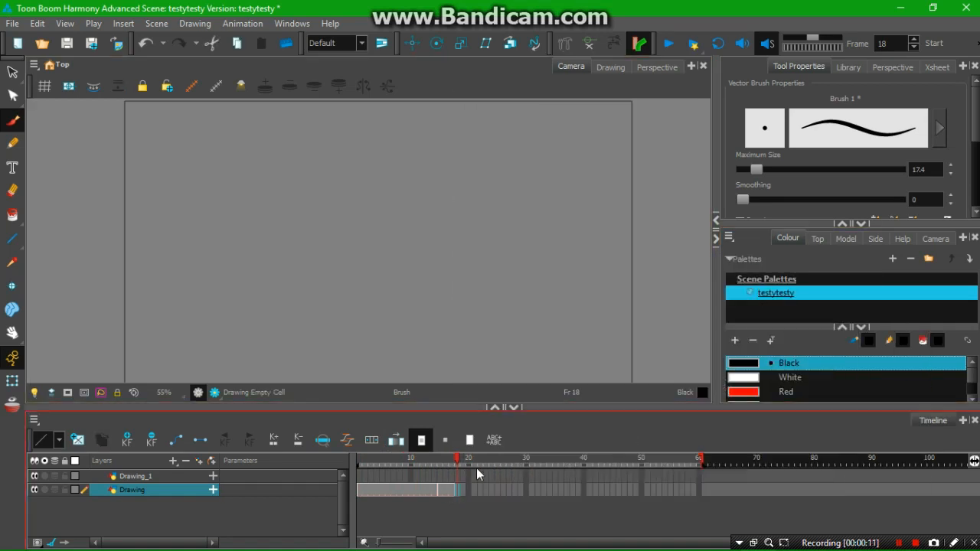
# Extend the open-mouth drawing's exposure to frame 23 and play the animation from frame 1.
pyautogui.click(408, 461)
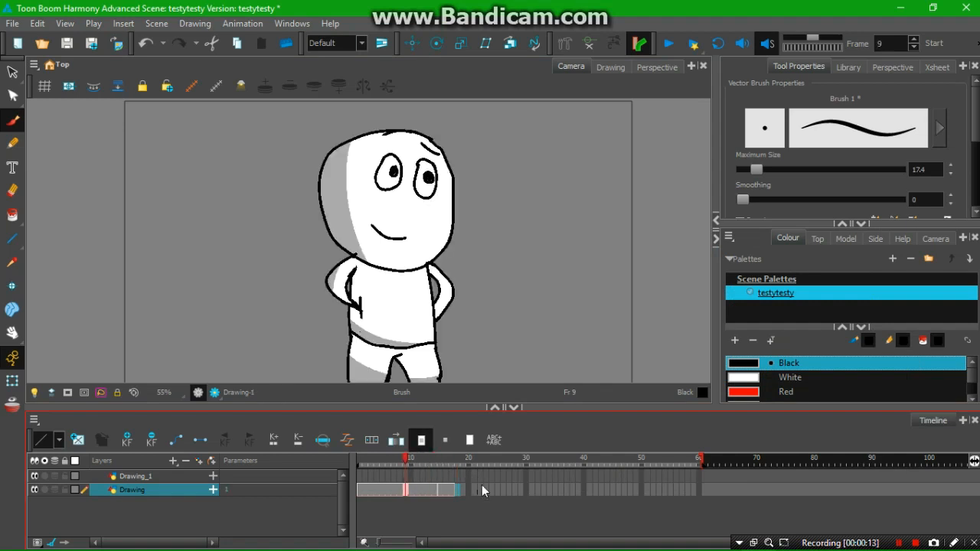
pyautogui.moveTo(485, 490); pyautogui.dragTo(541, 491)
pyautogui.moveTo(506, 452)
pyautogui.mouseDown()
pyautogui.moveTo(448, 464)
pyautogui.moveTo(396, 453)
pyautogui.moveTo(327, 464)
pyautogui.mouseUp()
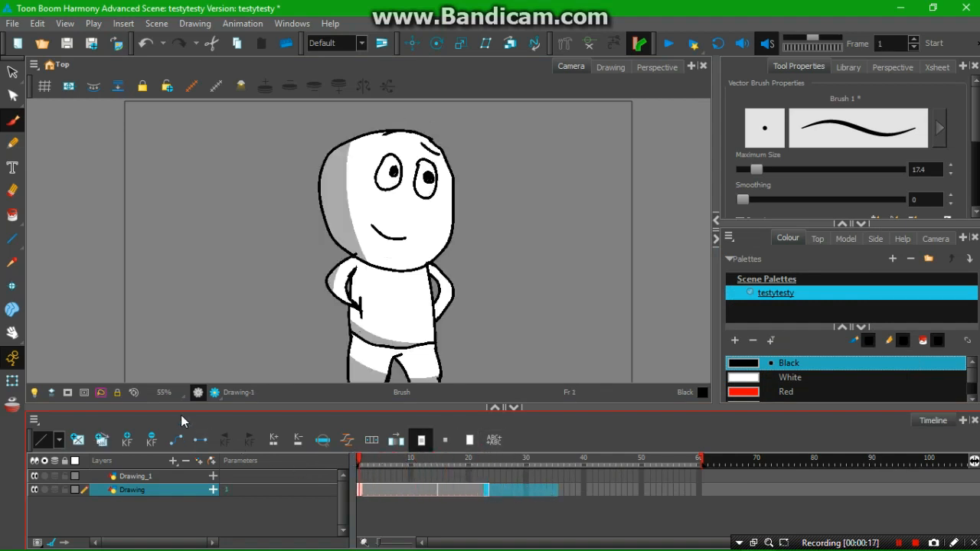
pyautogui.click(670, 49)
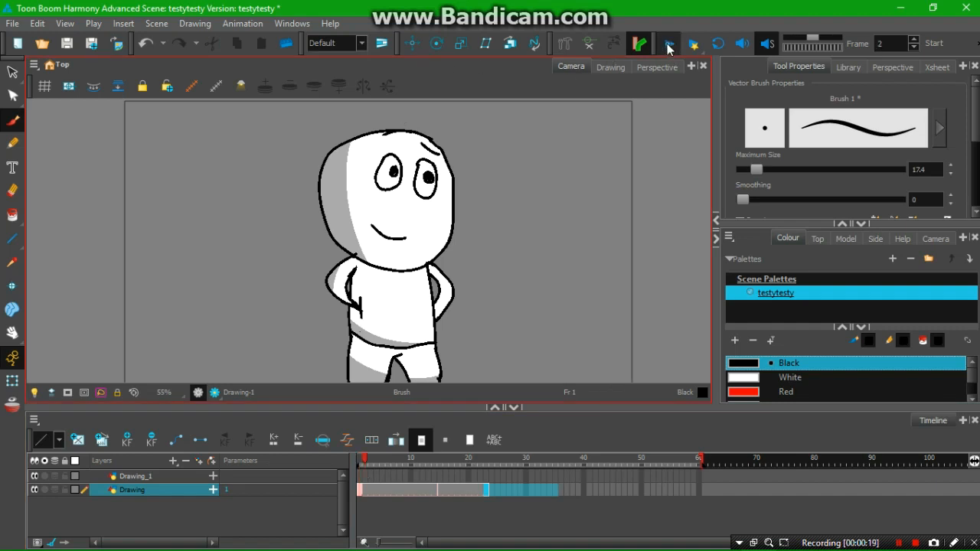
pyautogui.click(472, 462)
# Extend the open-mouth drawing's exposure to frame 41 and scrub back through the timeline.
pyautogui.moveTo(590, 490); pyautogui.dragTo(626, 488)
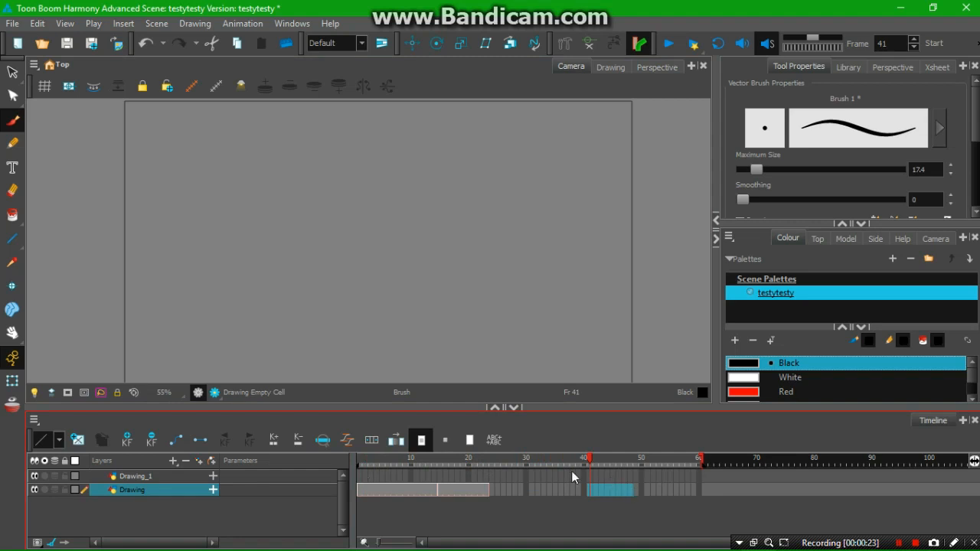
pyautogui.press('F5')
pyautogui.moveTo(452, 460); pyautogui.dragTo(367, 463)
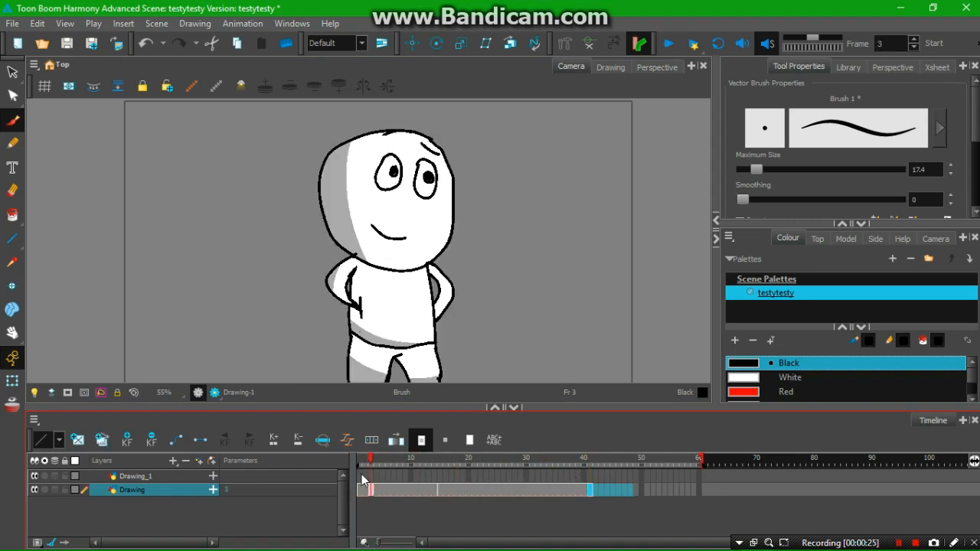
# Hide the Drawing layer and select frame 1 of the Drawing_1 layer.
pyautogui.click(136, 476)
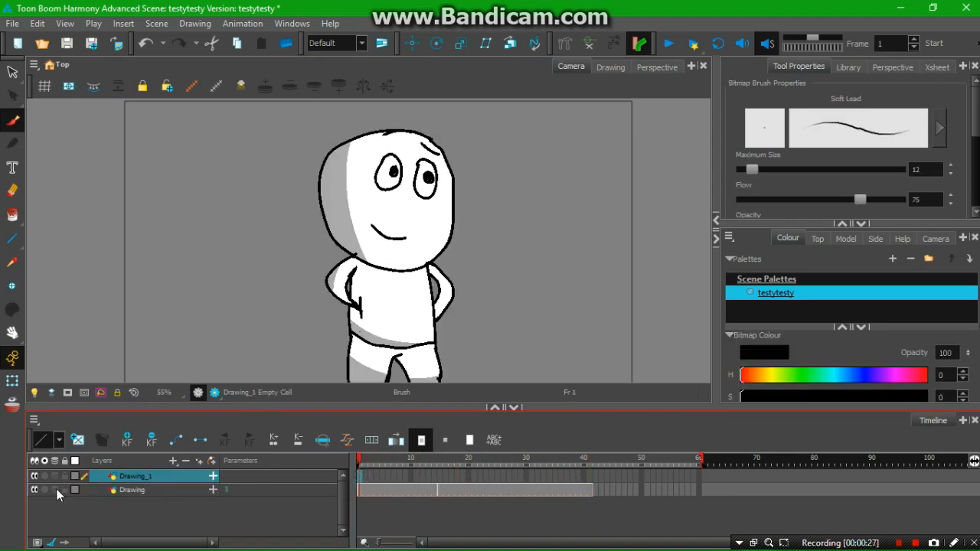
pyautogui.click(35, 490)
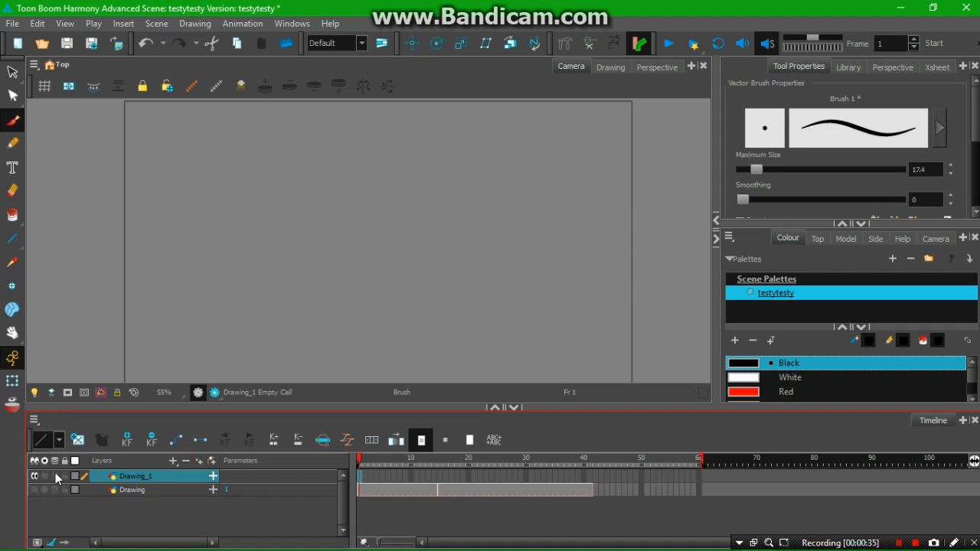
pyautogui.click(36, 461)
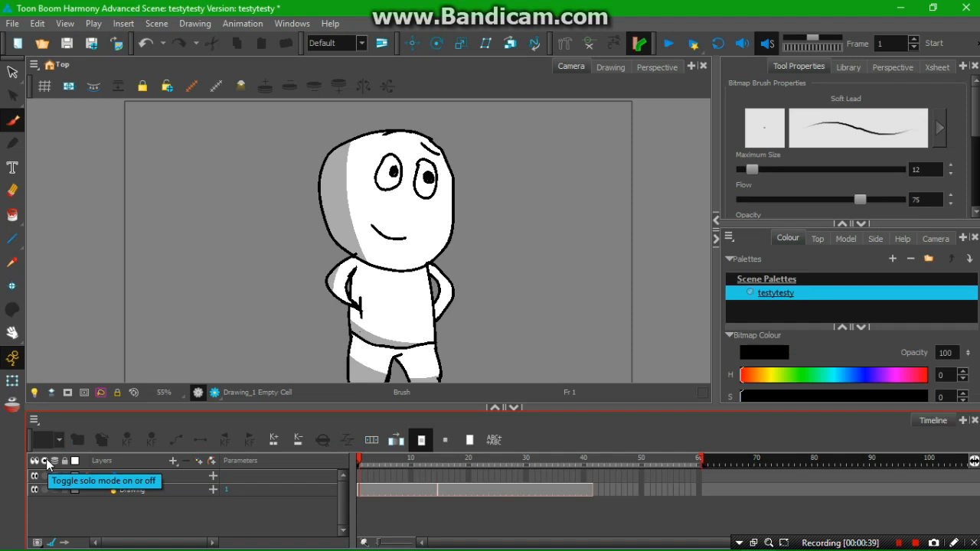
pyautogui.click(34, 491)
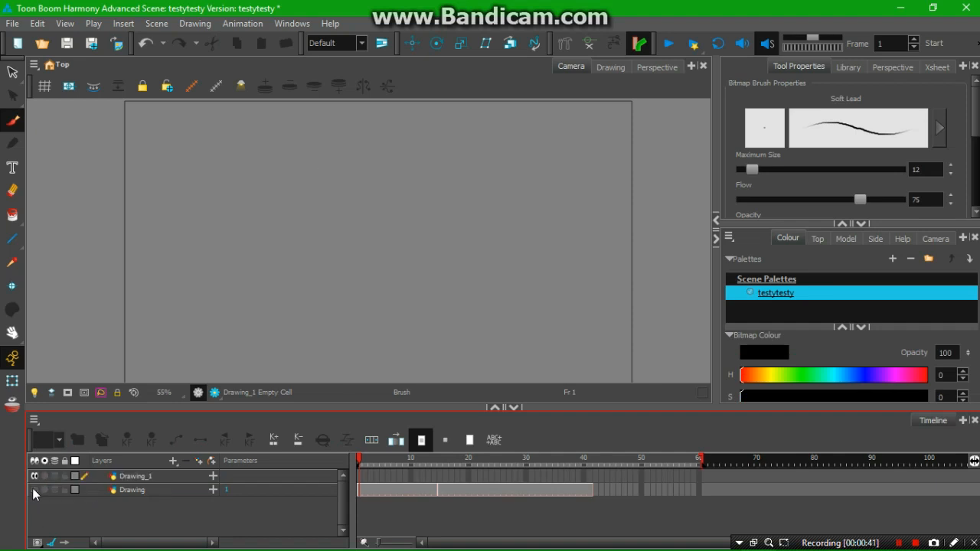
pyautogui.click(361, 480)
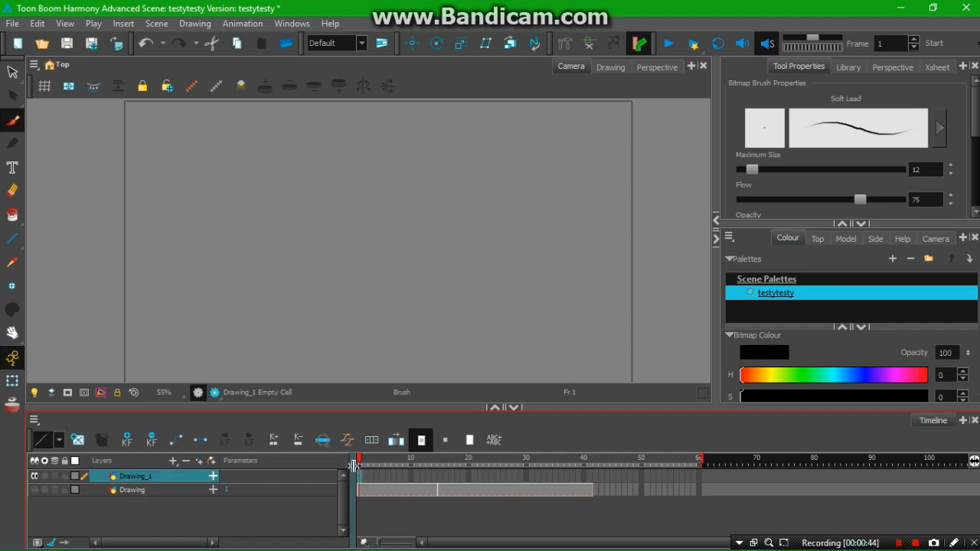
pyautogui.click(15, 102)
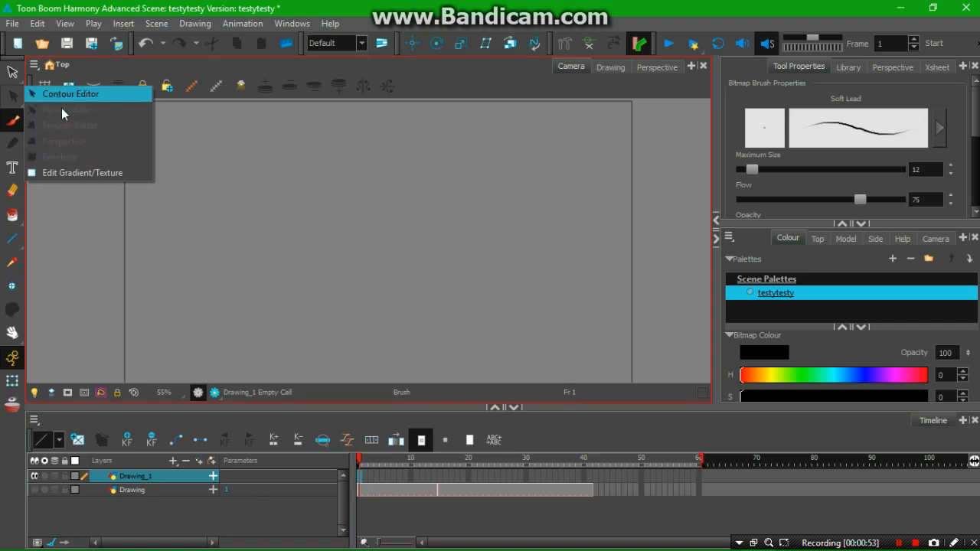
pyautogui.click(14, 124)
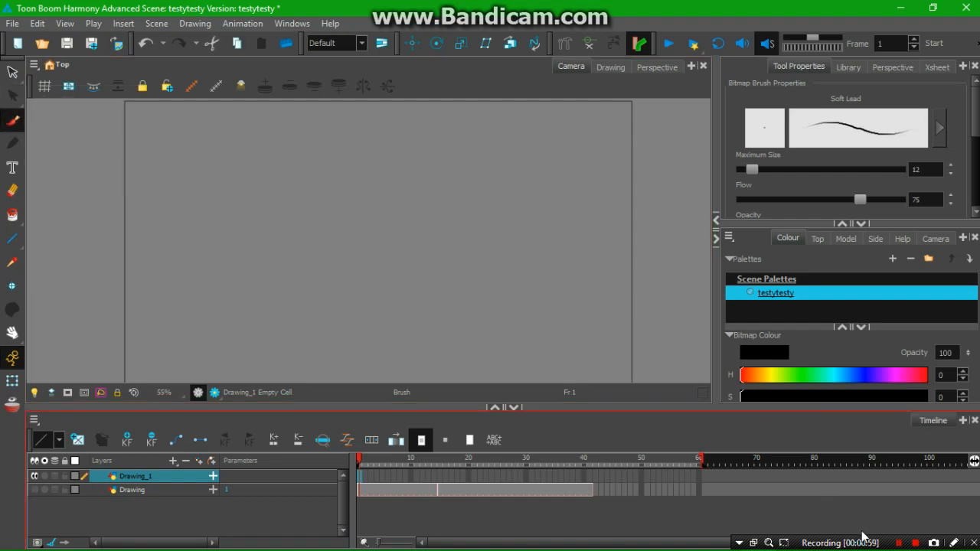
pyautogui.click(916, 543)
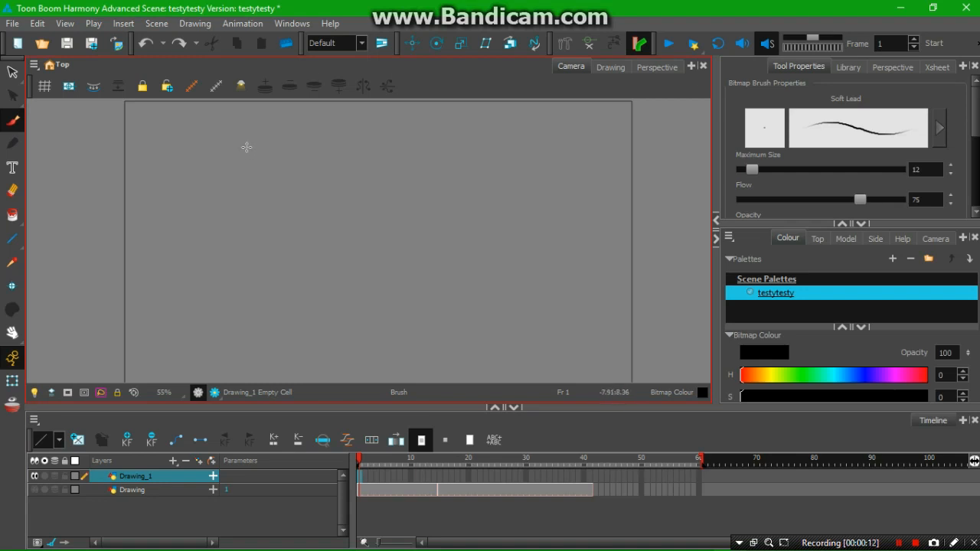
# Try a stroke with the Soft Lead bitmap brush on the Drawing_1 layer and undo it.
pyautogui.moveTo(261, 144)
pyautogui.mouseDown()
pyautogui.moveTo(245, 200)
pyautogui.moveTo(298, 204)
pyautogui.moveTo(292, 159)
pyautogui.moveTo(276, 147)
pyautogui.moveTo(328, 170)
pyautogui.moveTo(335, 239)
pyautogui.mouseUp()
pyautogui.hotkey('ctrl', 'z')
pyautogui.hotkey('ctrl', 'z')
pyautogui.hotkey('ctrl', 'z')
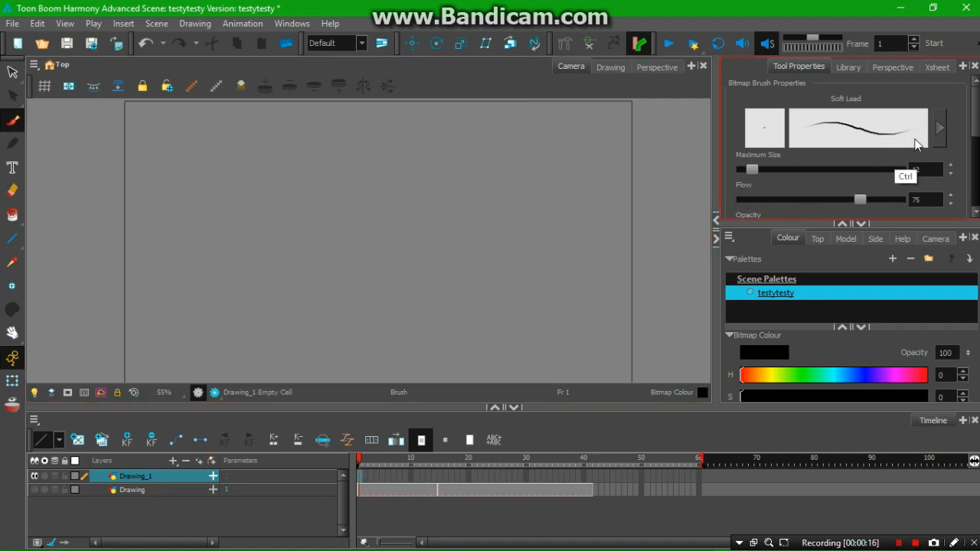
pyautogui.hotkey('ctrl', 'z')
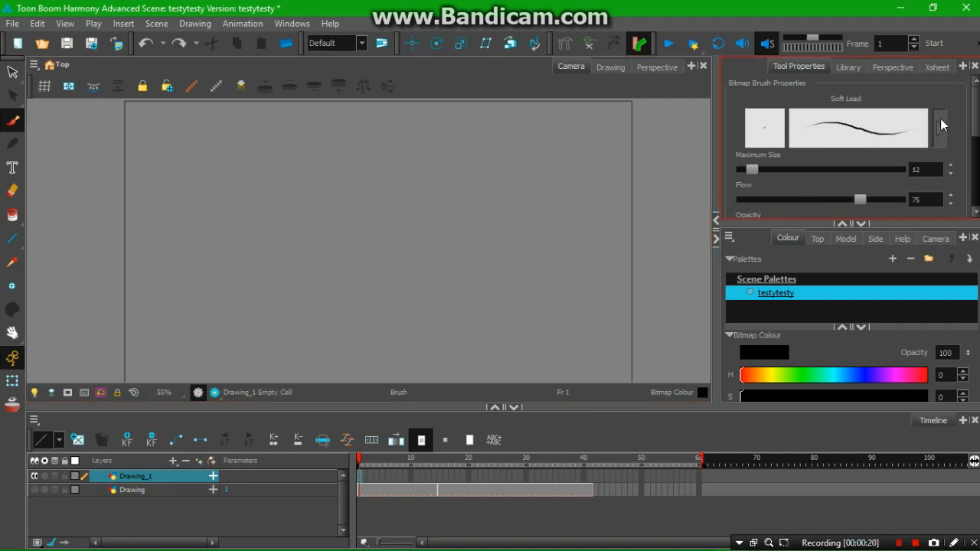
# Set the Soft Lead brush's maximum size to 83 and test it with a curved stroke.
pyautogui.click(941, 126)
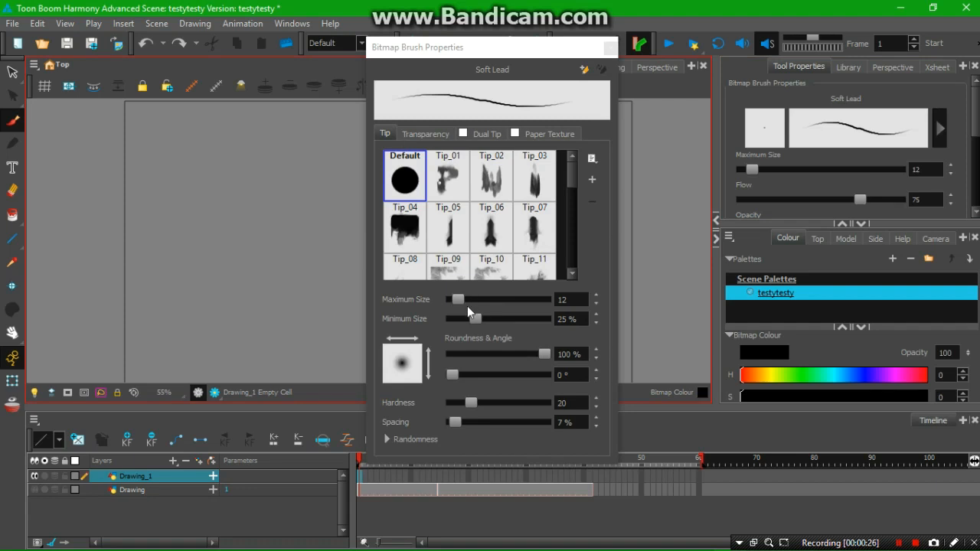
pyautogui.moveTo(457, 300)
pyautogui.mouseDown()
pyautogui.moveTo(499, 302)
pyautogui.moveTo(486, 299)
pyautogui.mouseUp()
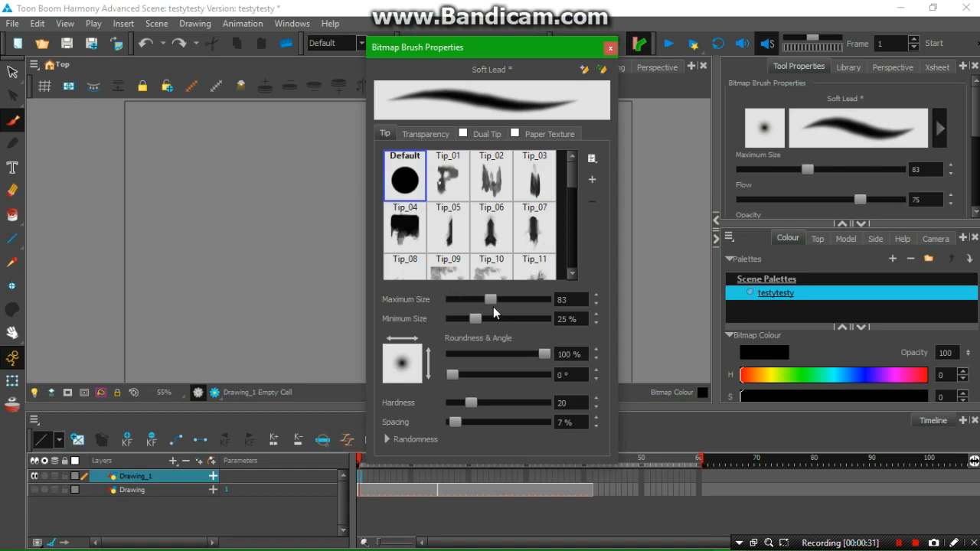
pyautogui.click(611, 48)
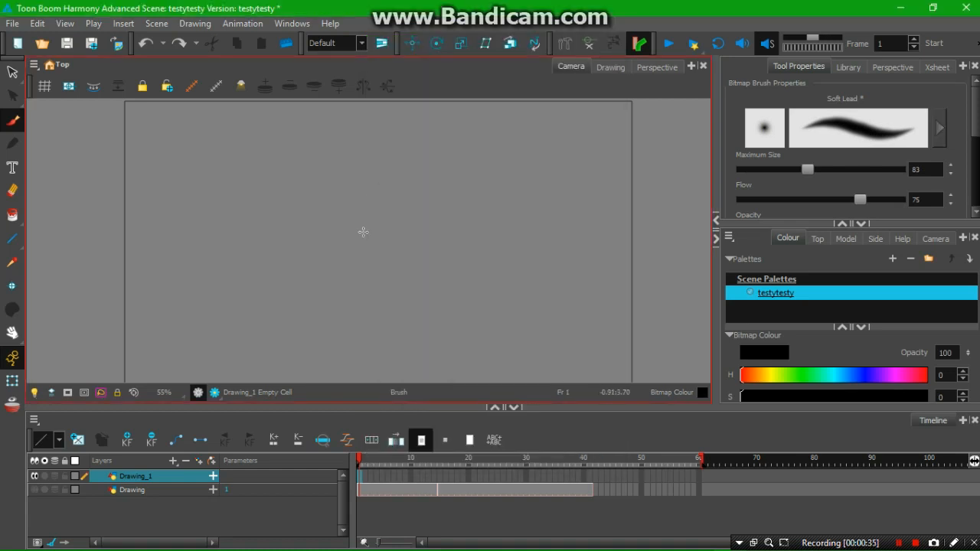
pyautogui.moveTo(381, 181)
pyautogui.mouseDown()
pyautogui.moveTo(448, 220)
pyautogui.moveTo(434, 300)
pyautogui.mouseUp()
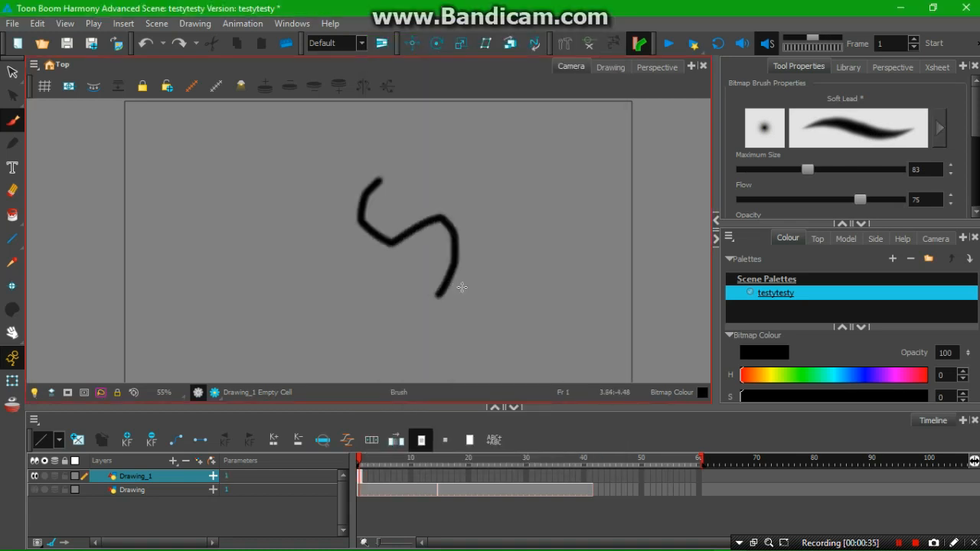
# Switch to the Ink Brush preset, size 20, and try it with a zigzag stroke that is undone.
pyautogui.click(881, 117)
pyautogui.scroll(-2, 971, 141)
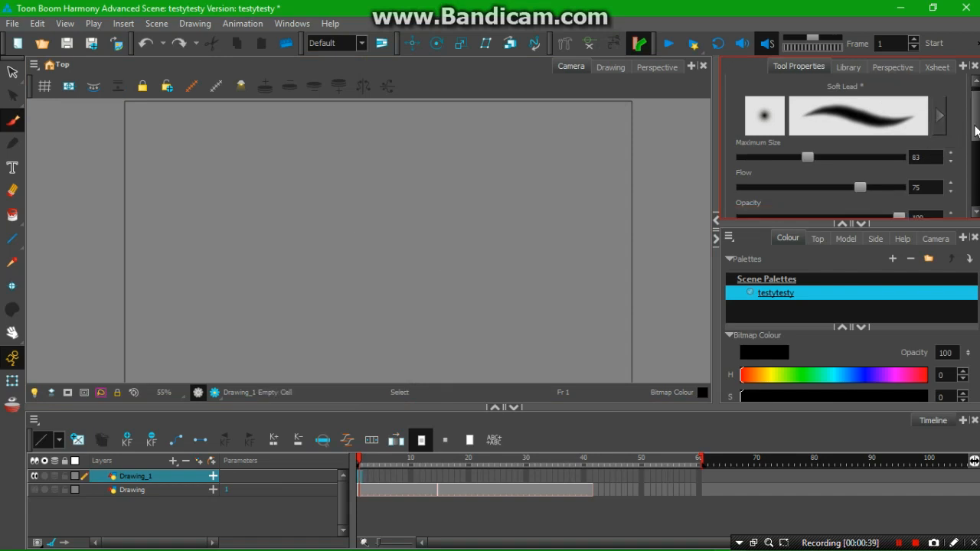
pyautogui.scroll(-1, 969, 158)
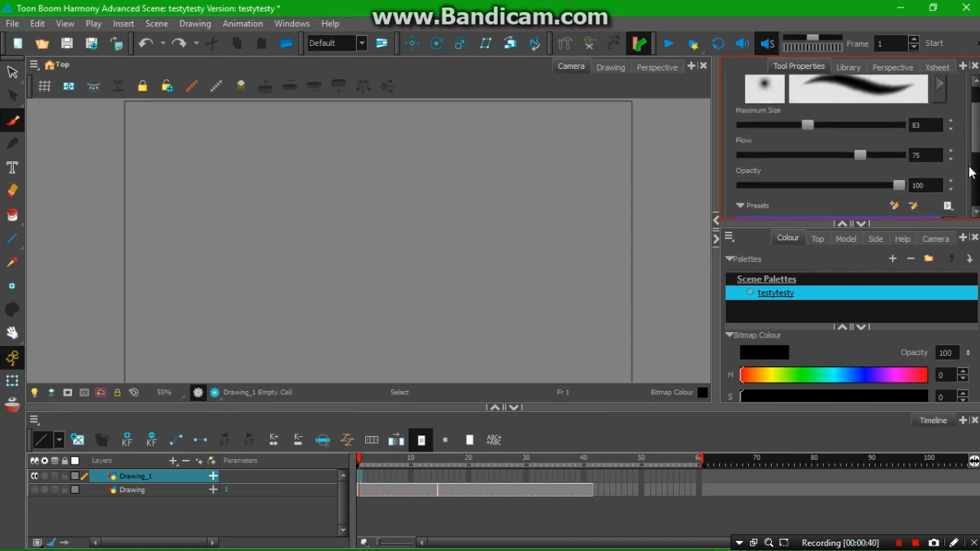
pyautogui.scroll(-5, 969, 175)
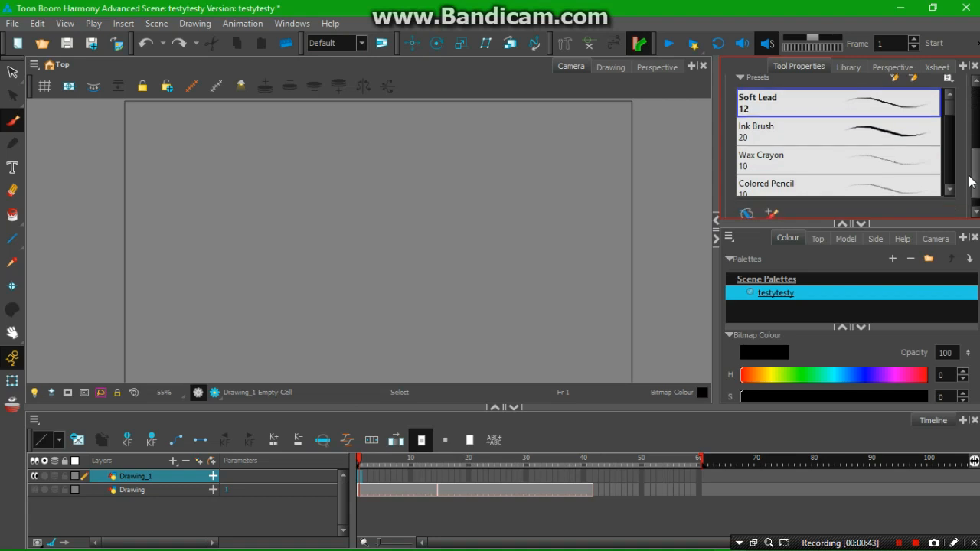
pyautogui.click(843, 130)
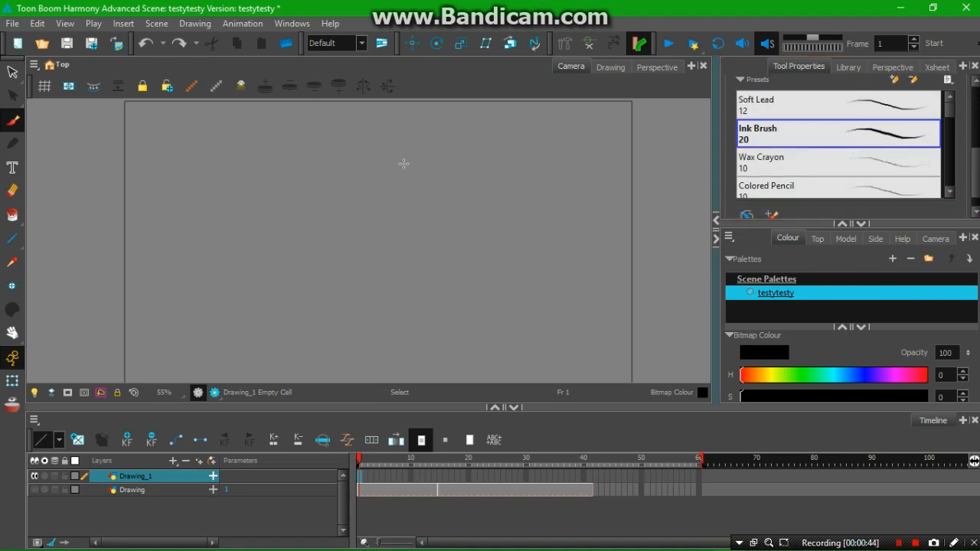
pyautogui.moveTo(398, 161)
pyautogui.mouseDown()
pyautogui.moveTo(433, 247)
pyautogui.moveTo(483, 276)
pyautogui.mouseUp()
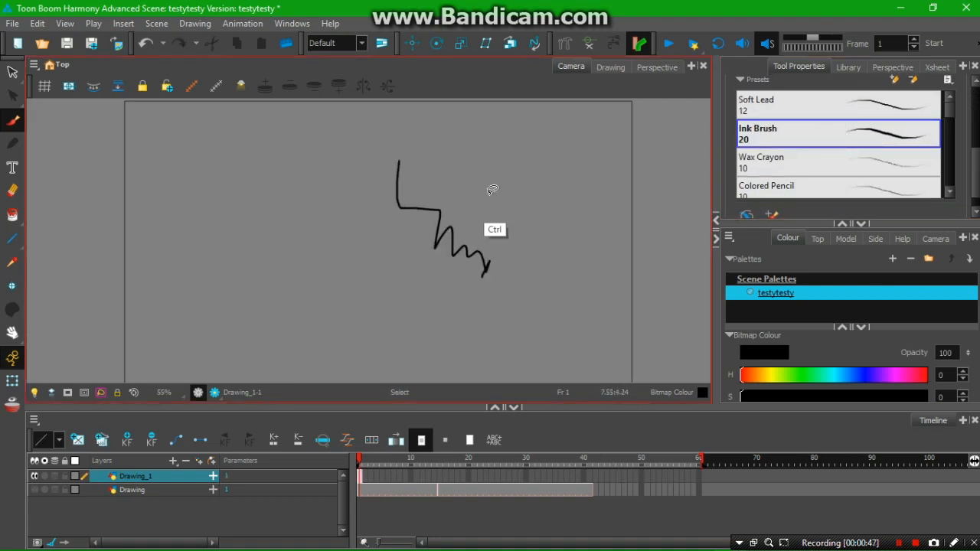
pyautogui.hotkey('ctrl', 'z')
# Sketch a stick figure's round head, torso and arms near the middle of the camera frame.
pyautogui.moveTo(350, 191); pyautogui.dragTo(404, 147)
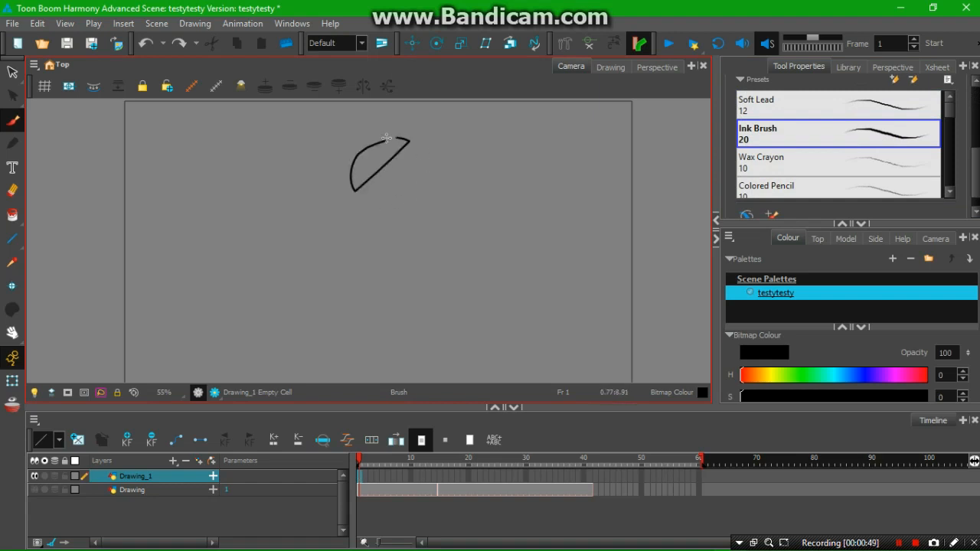
pyautogui.hotkey('ctrl', 'z')
pyautogui.moveTo(363, 199)
pyautogui.mouseDown()
pyautogui.moveTo(435, 188)
pyautogui.moveTo(424, 149)
pyautogui.moveTo(379, 135)
pyautogui.mouseUp()
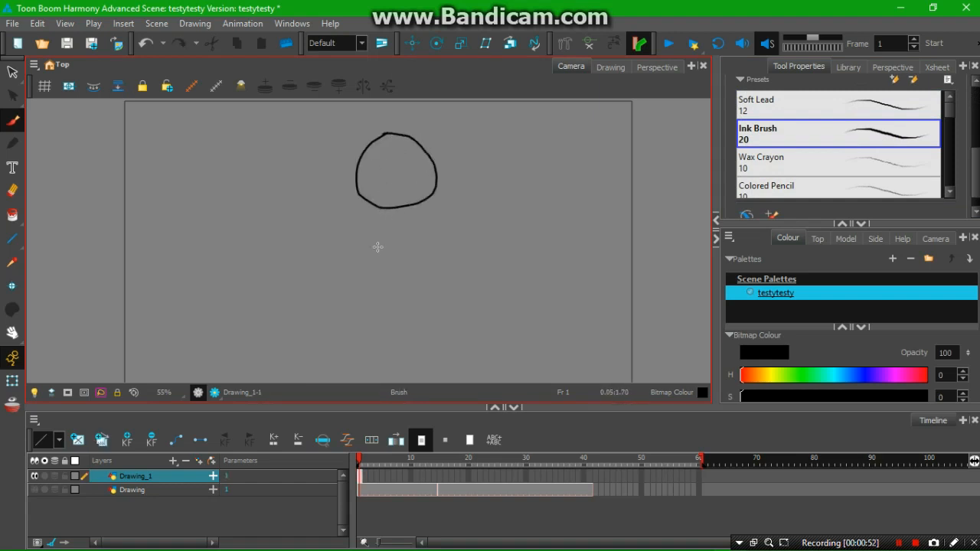
pyautogui.moveTo(379, 209)
pyautogui.mouseDown()
pyautogui.moveTo(378, 260)
pyautogui.moveTo(380, 218)
pyautogui.moveTo(412, 233)
pyautogui.mouseUp()
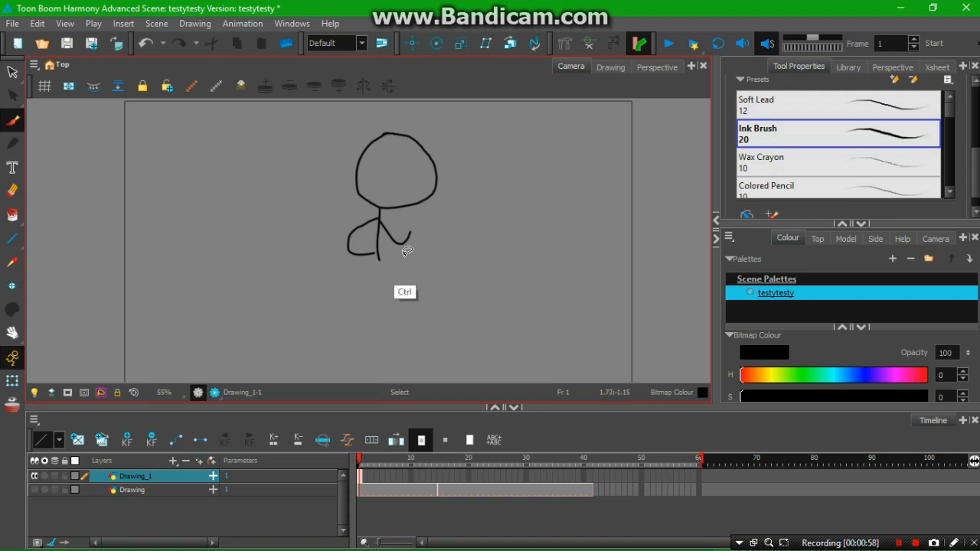
# Redraw both arms of the middle stick figure and add its two legs.
pyautogui.hotkey('ctrl', 'z')
pyautogui.hotkey('ctrl', 'z')
pyautogui.hotkey('ctrl', 'shift', 'z')
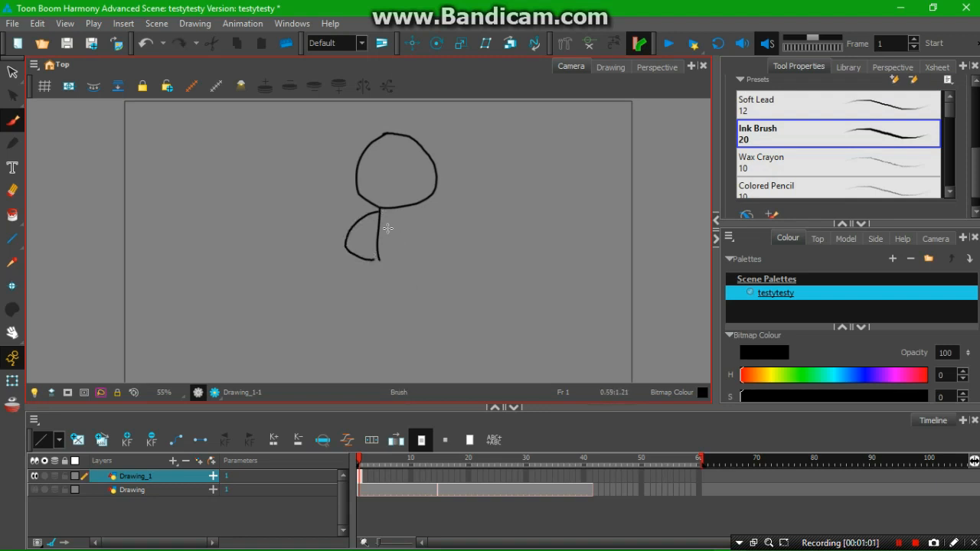
pyautogui.hotkey('ctrl', 'z')
pyautogui.hotkey('ctrl', 'shift', 'z')
pyautogui.hotkey('ctrl', 'z')
pyautogui.moveTo(379, 214); pyautogui.dragTo(353, 265)
pyautogui.moveTo(381, 216)
pyautogui.mouseDown()
pyautogui.moveTo(420, 240)
pyautogui.moveTo(415, 333)
pyautogui.mouseUp()
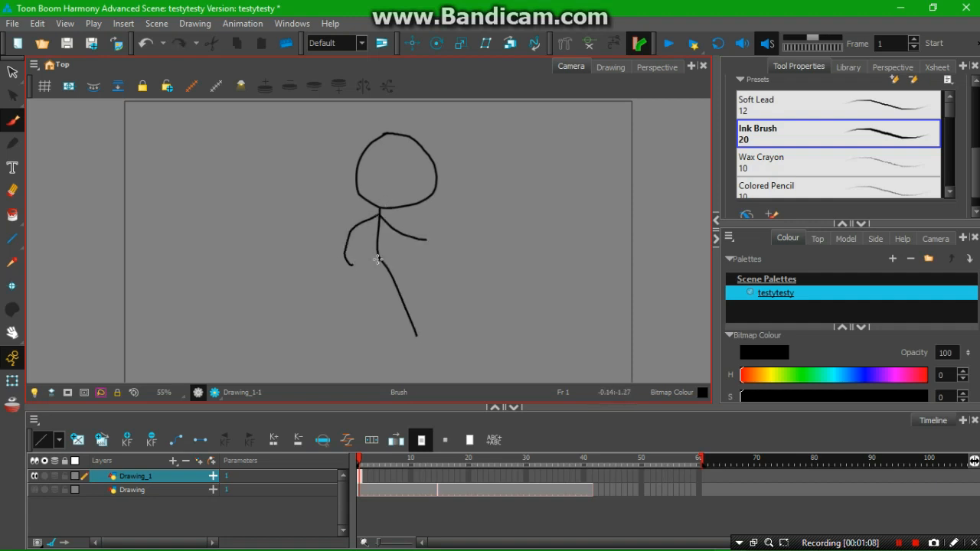
pyautogui.moveTo(377, 257); pyautogui.dragTo(349, 343)
# Examine the bitmap strokes' pixel edges at 630% zoom, and fit the drawing to the view again.
pyautogui.click(172, 393)
pyautogui.click(179, 493)
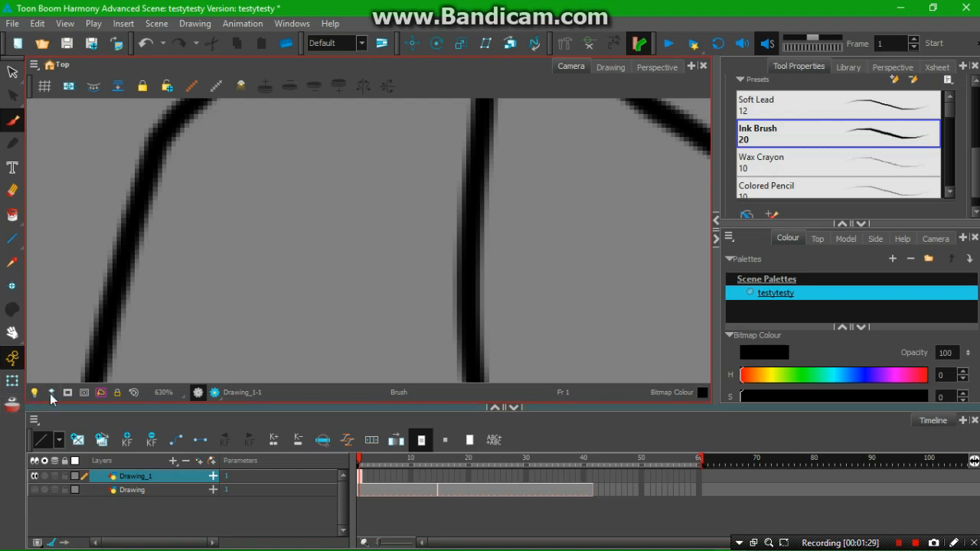
pyautogui.click(163, 392)
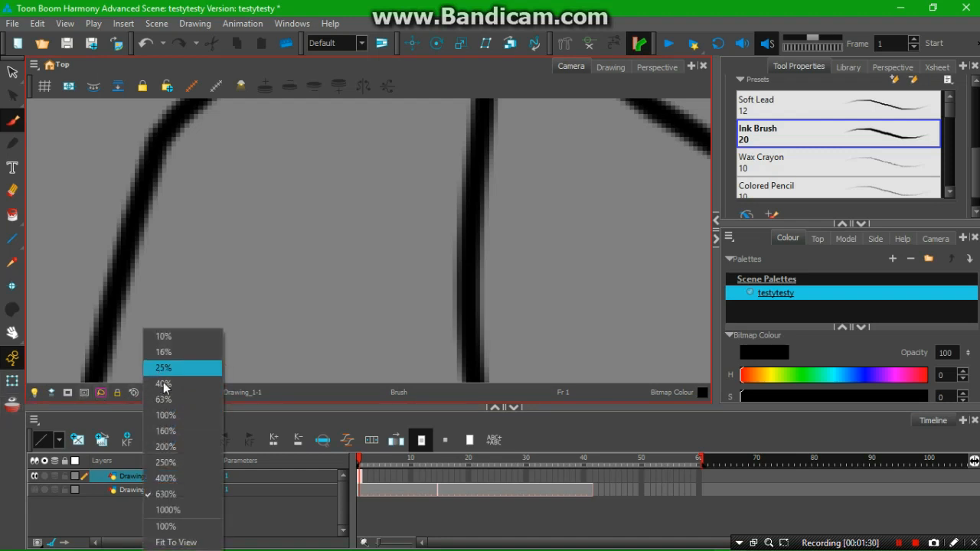
pyautogui.click(165, 543)
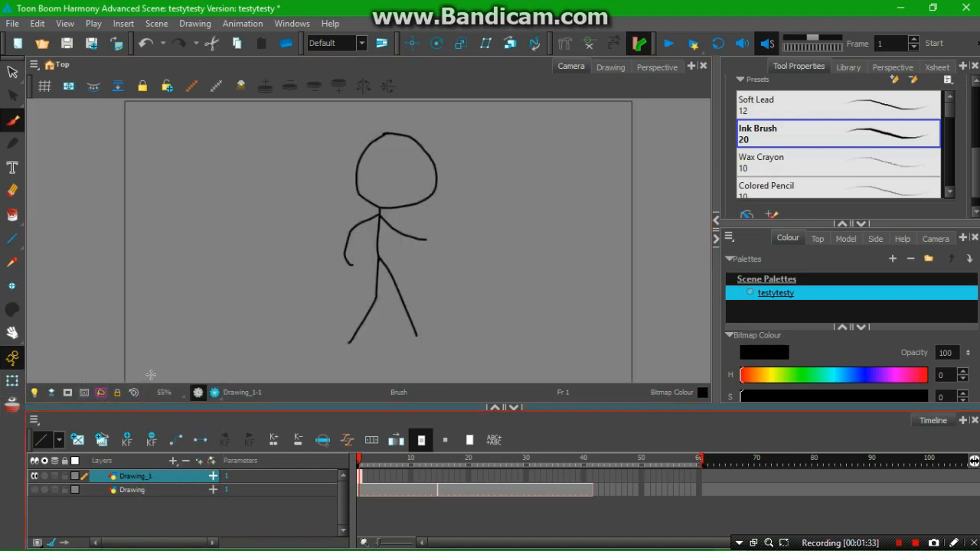
# Undo all strokes of the middle stick figure to empty the Drawing_1 layer.
pyautogui.hotkey('ctrl', 'z')
pyautogui.hotkey('ctrl', 'z')
pyautogui.hotkey('ctrl', 'z')
pyautogui.hotkey('ctrl', 'z')
pyautogui.hotkey('ctrl', 'z')
pyautogui.hotkey('ctrl', 'z')
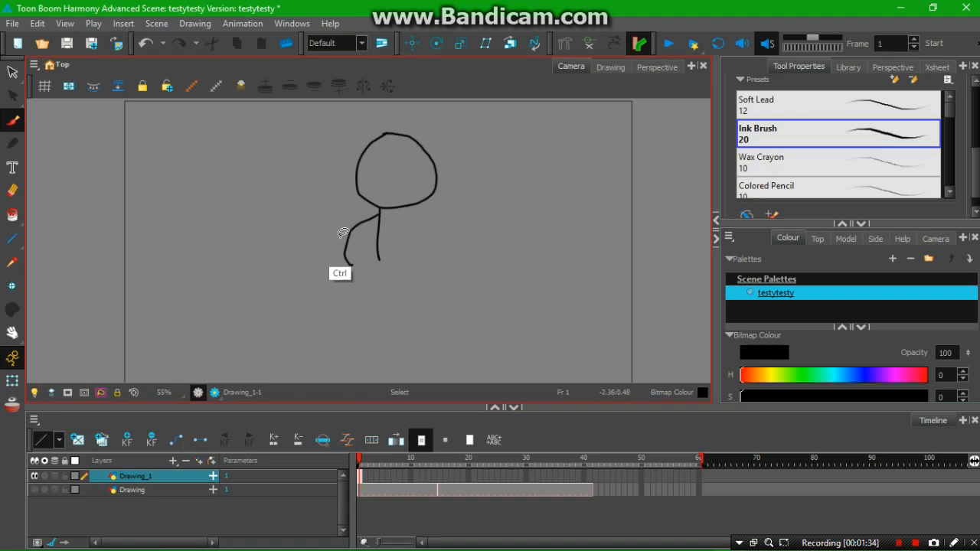
pyautogui.moveTo(356, 133)
pyautogui.mouseDown()
pyautogui.moveTo(326, 175)
pyautogui.moveTo(351, 205)
pyautogui.moveTo(398, 173)
pyautogui.moveTo(383, 143)
pyautogui.moveTo(360, 135)
pyautogui.mouseUp()
pyautogui.hotkey('ctrl', 'z')
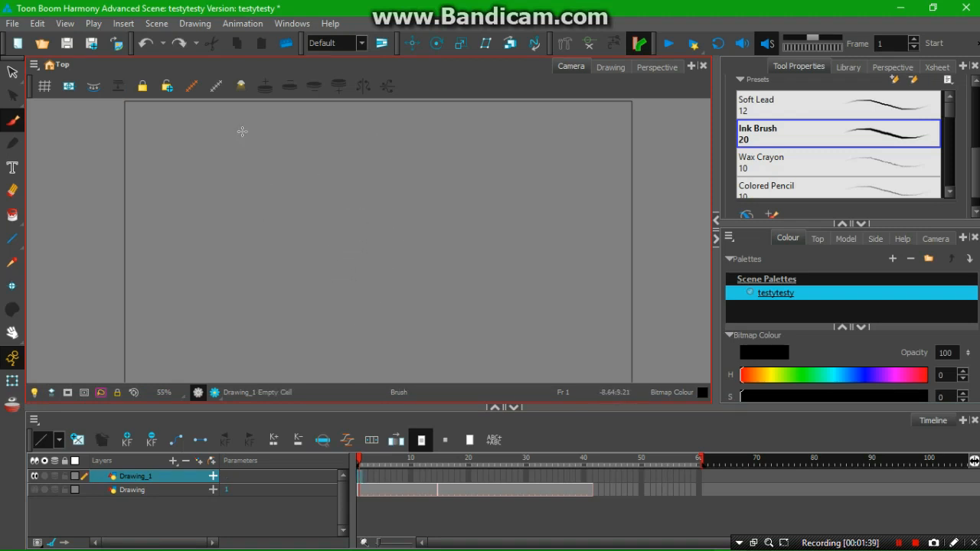
# Draw a stick figure with head, torso, arms and legs in the left part of the camera frame with the Ink Brush.
pyautogui.moveTo(239, 129)
pyautogui.mouseDown()
pyautogui.moveTo(278, 136)
pyautogui.moveTo(222, 135)
pyautogui.mouseUp()
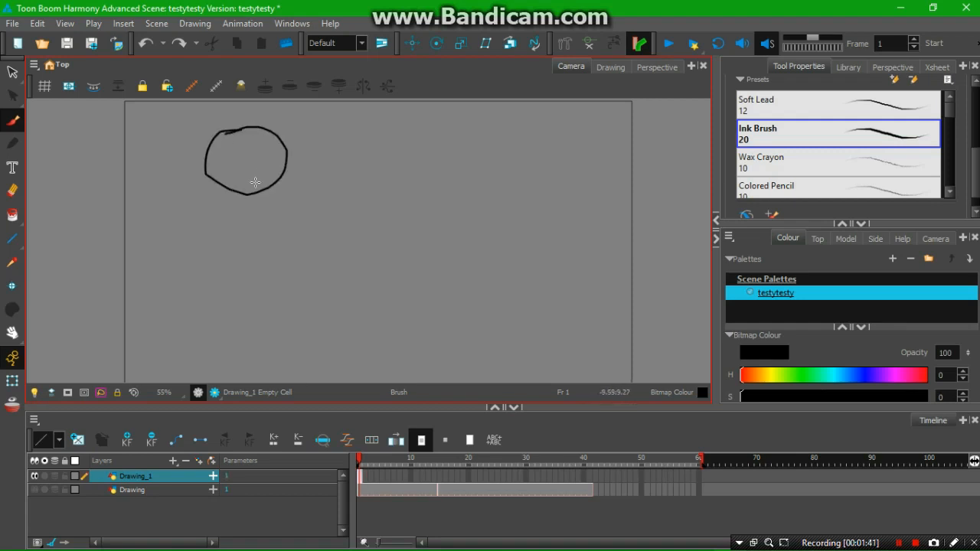
pyautogui.moveTo(247, 268); pyautogui.dragTo(247, 196)
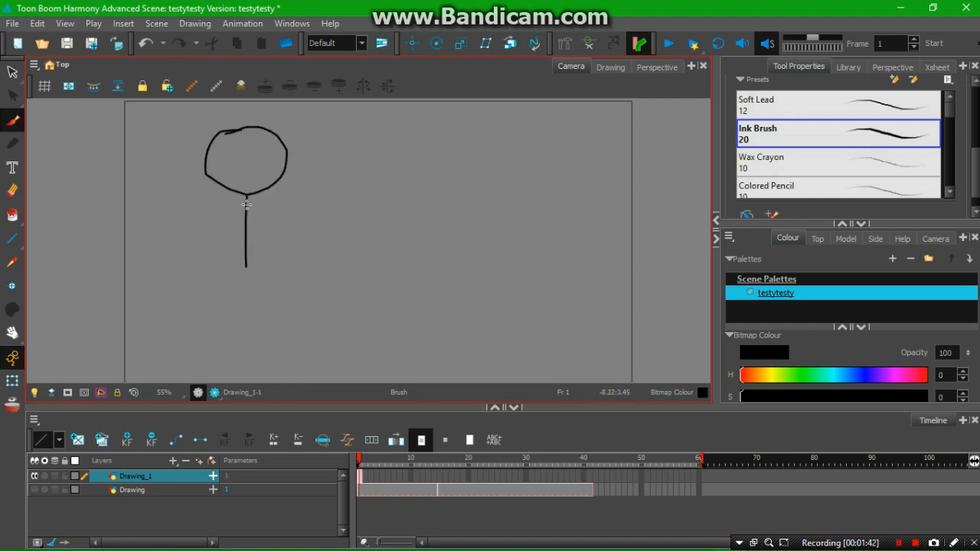
pyautogui.moveTo(206, 257)
pyautogui.mouseDown()
pyautogui.moveTo(248, 204)
pyautogui.moveTo(299, 249)
pyautogui.moveTo(239, 303)
pyautogui.moveTo(229, 357)
pyautogui.mouseUp()
pyautogui.moveTo(246, 265); pyautogui.dragTo(268, 353)
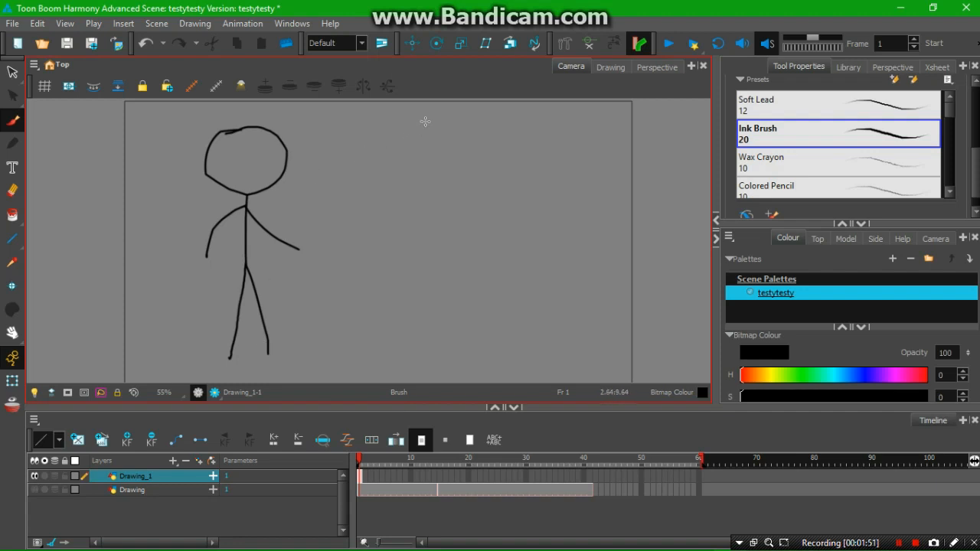
# Draw a second, smaller-headed stick figure with torso, legs and arms to the right of the first one.
pyautogui.moveTo(399, 126)
pyautogui.mouseDown()
pyautogui.moveTo(370, 172)
pyautogui.moveTo(431, 175)
pyautogui.moveTo(427, 141)
pyautogui.moveTo(392, 127)
pyautogui.mouseUp()
pyautogui.moveTo(394, 191); pyautogui.dragTo(404, 274)
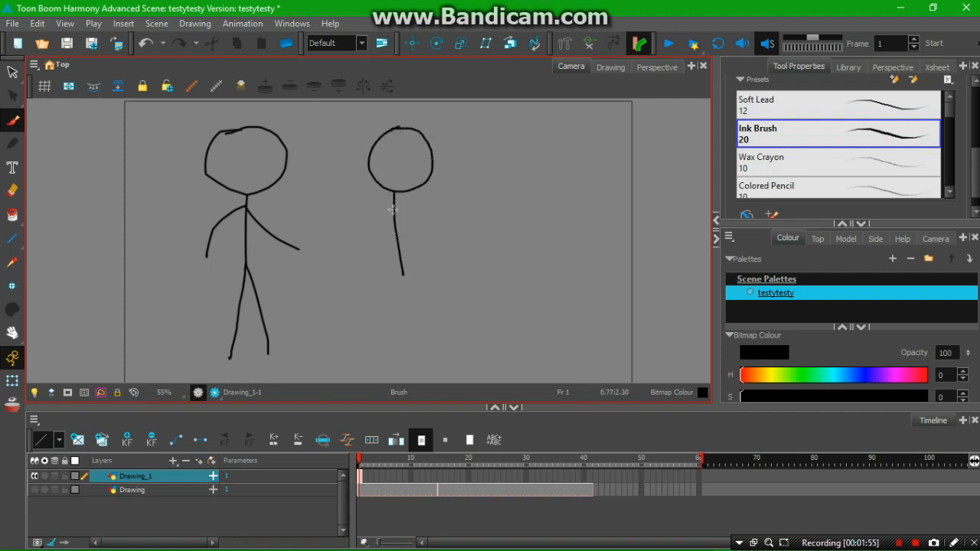
pyautogui.hotkey('ctrl', 'z')
pyautogui.moveTo(388, 194); pyautogui.dragTo(384, 348)
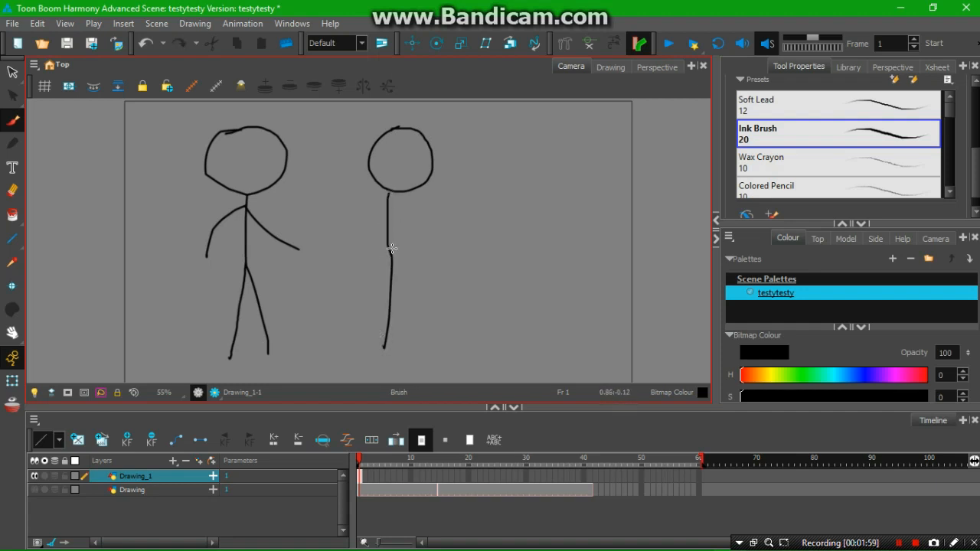
pyautogui.moveTo(393, 254); pyautogui.dragTo(422, 343)
pyautogui.moveTo(391, 191); pyautogui.dragTo(361, 231)
pyautogui.moveTo(391, 193); pyautogui.dragTo(424, 222)
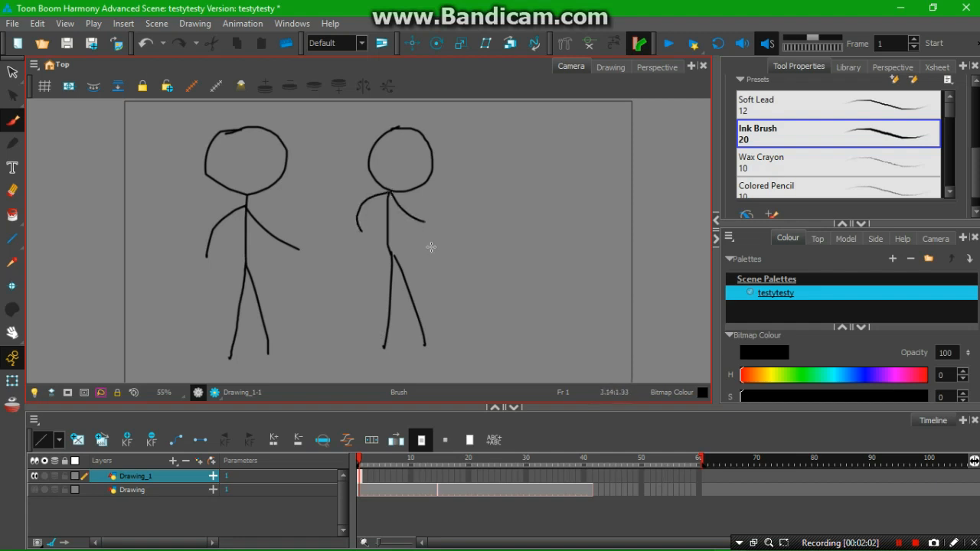
# Raise the Ink Brush's maximum size to 85.8 and try it with one stroke beside the second stick figure, undoing the stroke.
pyautogui.click(934, 138)
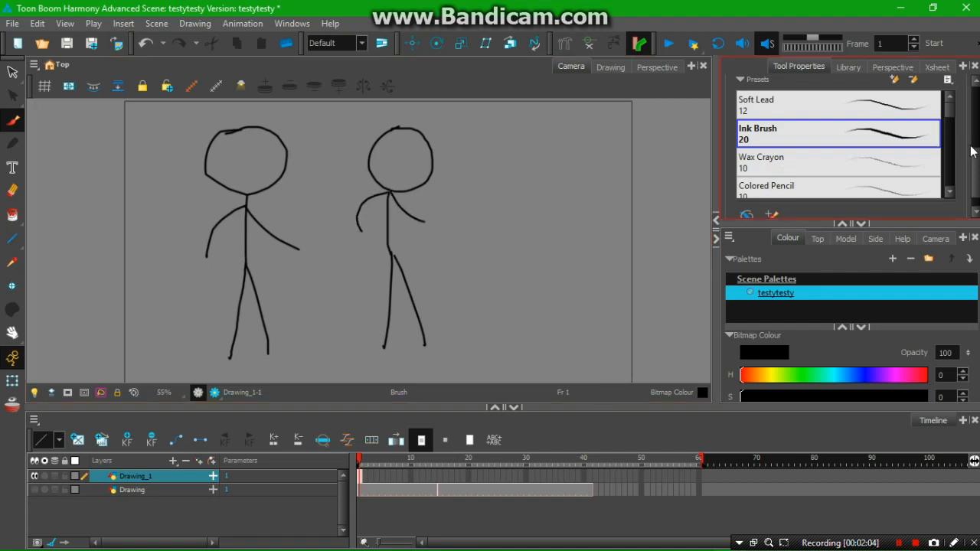
pyautogui.scroll(5, 869, 107)
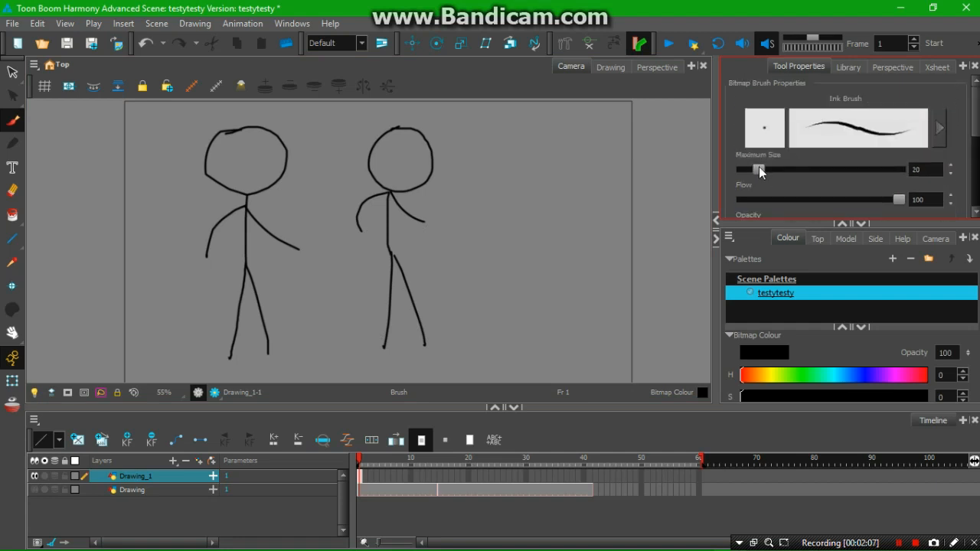
pyautogui.moveTo(759, 170); pyautogui.dragTo(810, 169)
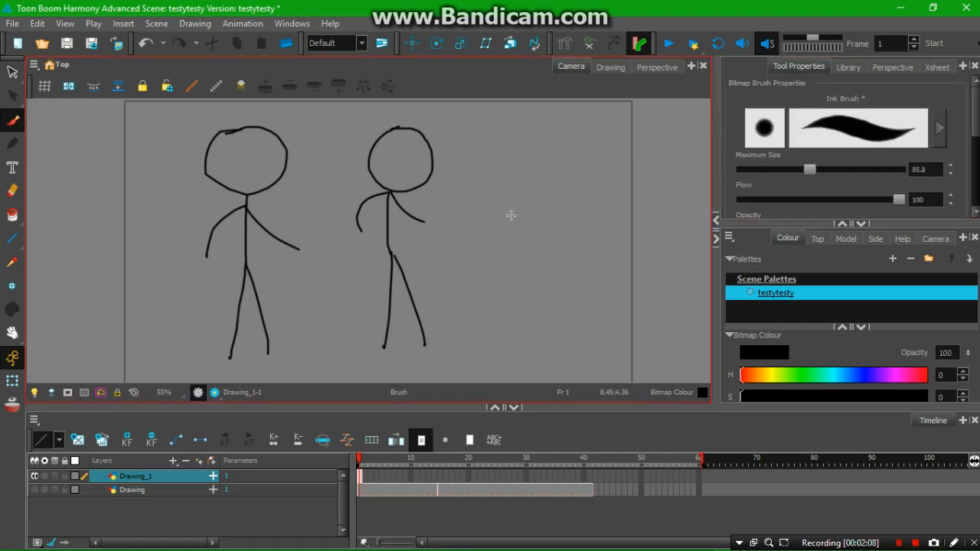
pyautogui.moveTo(514, 164); pyautogui.dragTo(536, 264)
pyautogui.hotkey('ctrl', 'z')
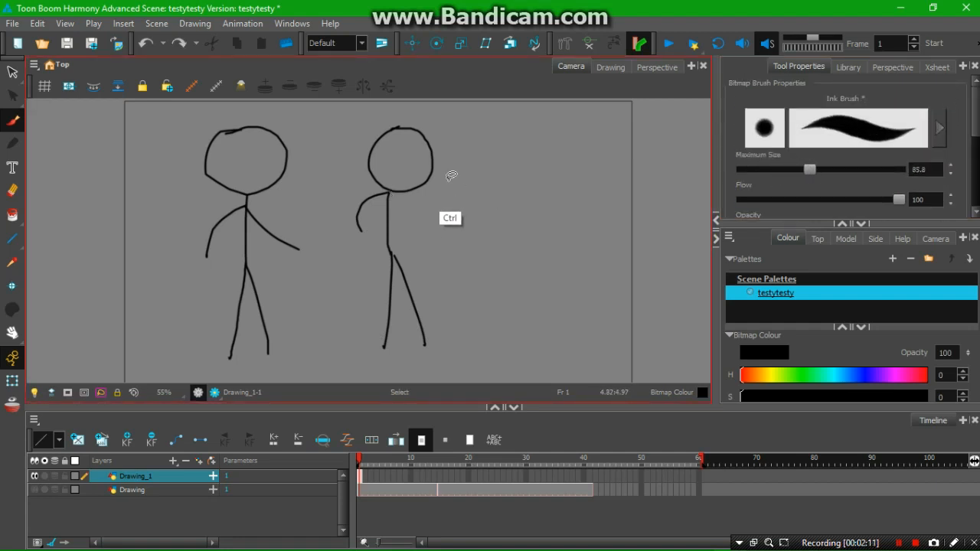
# Undo all strokes of the second stick figure, keeping only the first figure on the Drawing_1 layer.
pyautogui.hotkey('ctrl', 'z')
pyautogui.hotkey('ctrl', 'z')
pyautogui.hotkey('ctrl', 'z')
pyautogui.hotkey('ctrl', 'z')
pyautogui.hotkey('ctrl', 'z')
pyautogui.hotkey('ctrl', 'z')
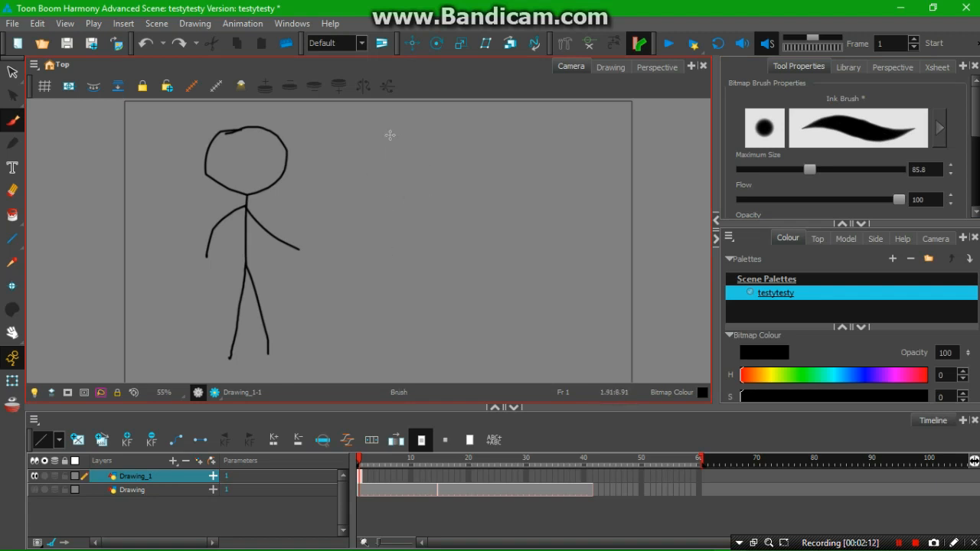
# Draw a thick-lined stick figure with head, torso, legs and raised arms beside the first figure at brush size 85.8.
pyautogui.moveTo(406, 132)
pyautogui.mouseDown()
pyautogui.moveTo(436, 190)
pyautogui.moveTo(439, 154)
pyautogui.moveTo(395, 140)
pyautogui.moveTo(429, 193)
pyautogui.moveTo(443, 145)
pyautogui.moveTo(402, 138)
pyautogui.moveTo(393, 194)
pyautogui.moveTo(448, 179)
pyautogui.moveTo(419, 138)
pyautogui.mouseUp()
pyautogui.hotkey('ctrl', 'z')
pyautogui.hotkey('ctrl', 'z')
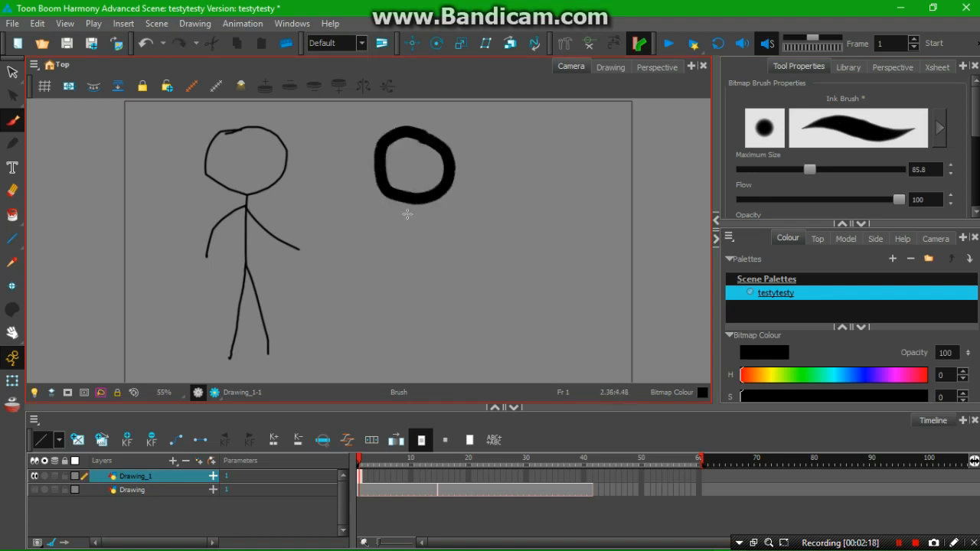
pyautogui.moveTo(402, 197)
pyautogui.mouseDown()
pyautogui.moveTo(397, 260)
pyautogui.moveTo(359, 348)
pyautogui.mouseUp()
pyautogui.moveTo(398, 264); pyautogui.dragTo(437, 348)
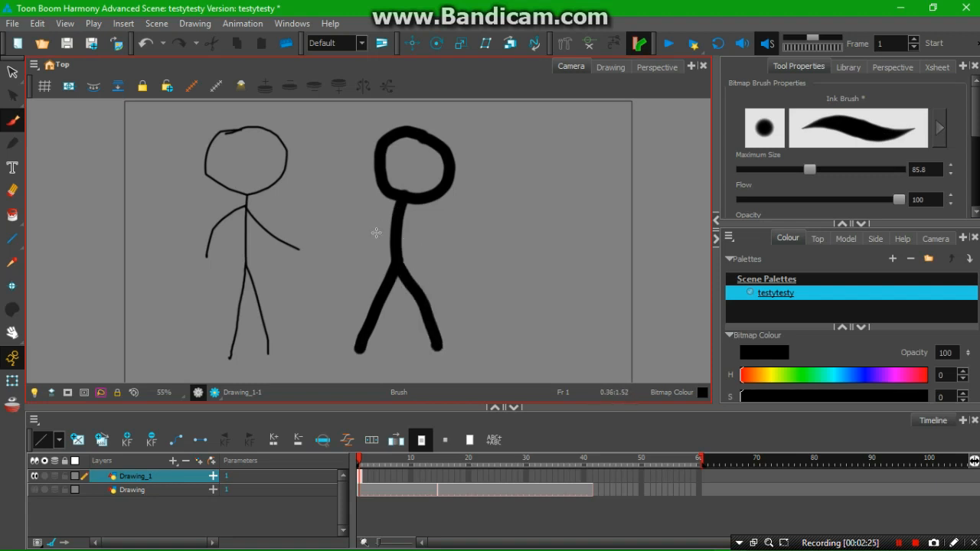
pyautogui.moveTo(392, 221)
pyautogui.mouseDown()
pyautogui.moveTo(359, 210)
pyautogui.moveTo(441, 214)
pyautogui.mouseUp()
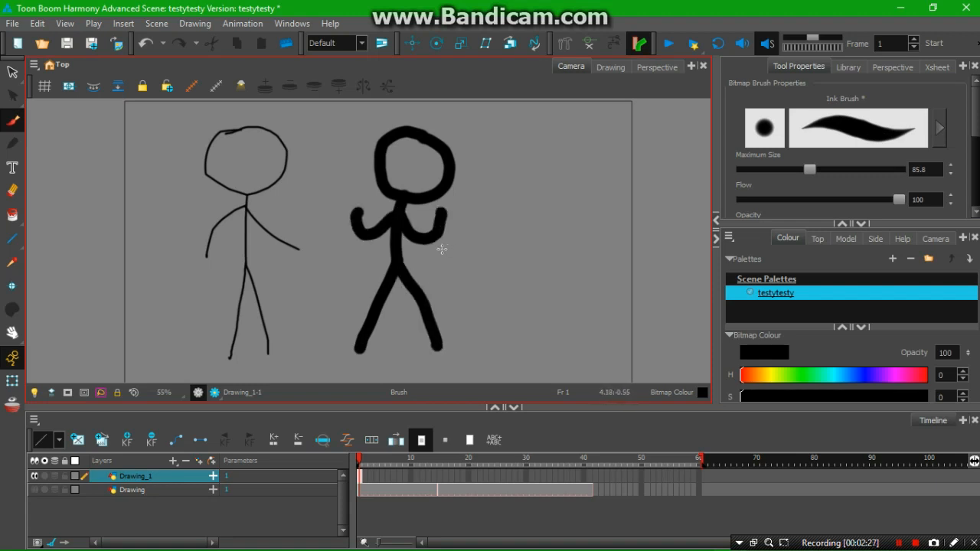
# Undo the thick figure's two arms and redraw them starting higher, just below the head.
pyautogui.hotkey('ctrl', 'z')
pyautogui.hotkey('ctrl', 'z')
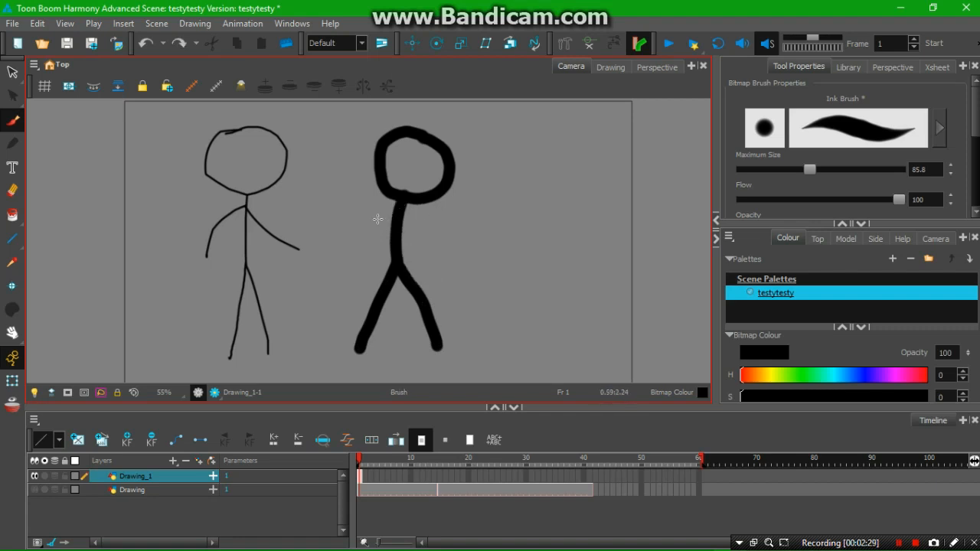
pyautogui.moveTo(398, 203); pyautogui.dragTo(348, 191)
pyautogui.moveTo(404, 204); pyautogui.dragTo(452, 203)
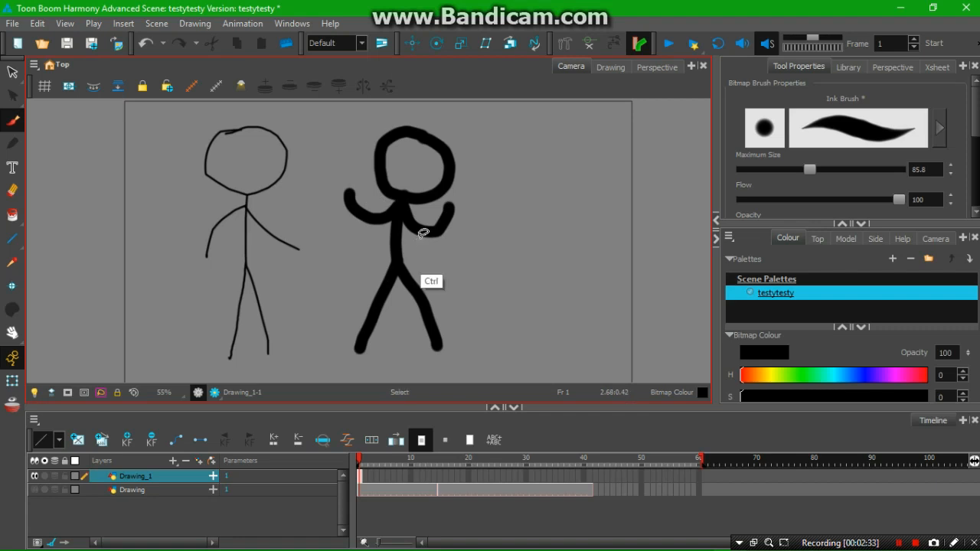
# Undo every stroke of the thick-lined stick figure.
pyautogui.hotkey('ctrl', 'z')
pyautogui.hotkey('ctrl', 'z')
pyautogui.hotkey('ctrl', 'z')
pyautogui.hotkey('ctrl', 'z')
pyautogui.hotkey('ctrl', 'z')
pyautogui.hotkey('ctrl', 'z')
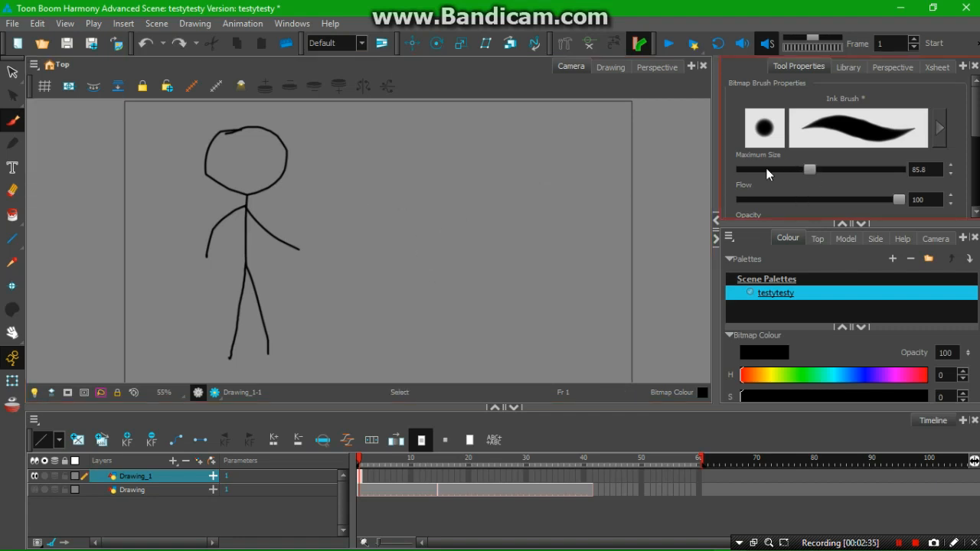
# Set the Ink Brush's maximum size to 18.2 and test it with a zigzag stroke, undoing the stroke.
pyautogui.moveTo(810, 169); pyautogui.dragTo(761, 168)
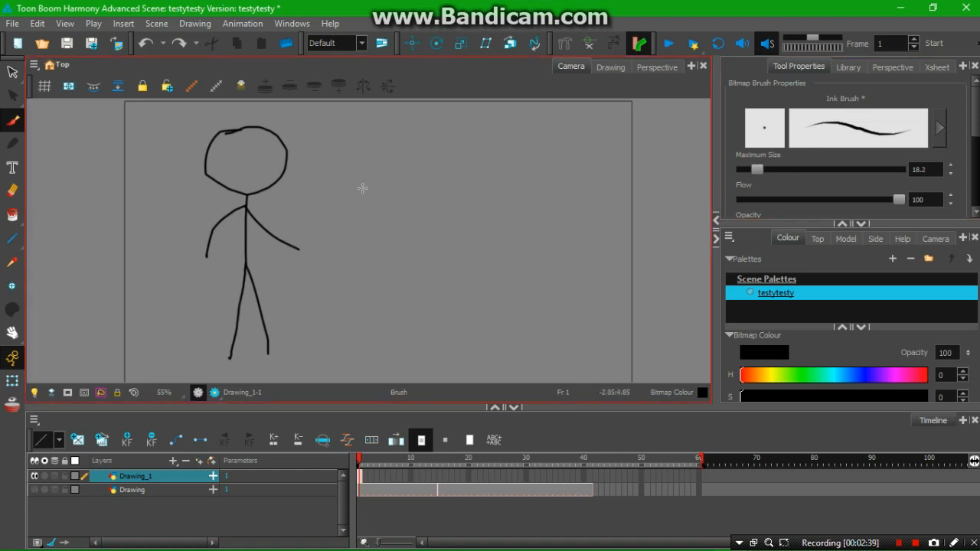
pyautogui.moveTo(353, 132); pyautogui.dragTo(388, 243)
pyautogui.press('ctrl')
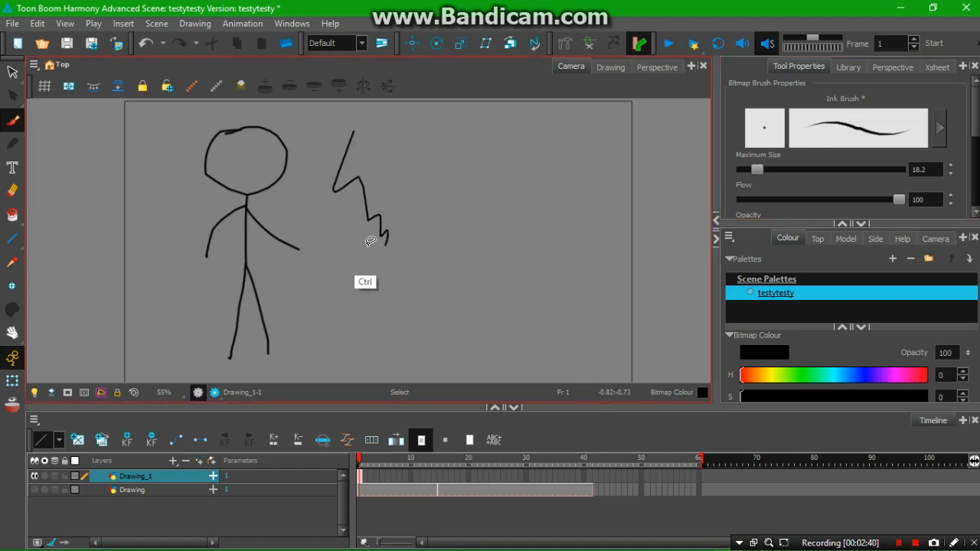
pyautogui.hotkey('ctrl', 'z')
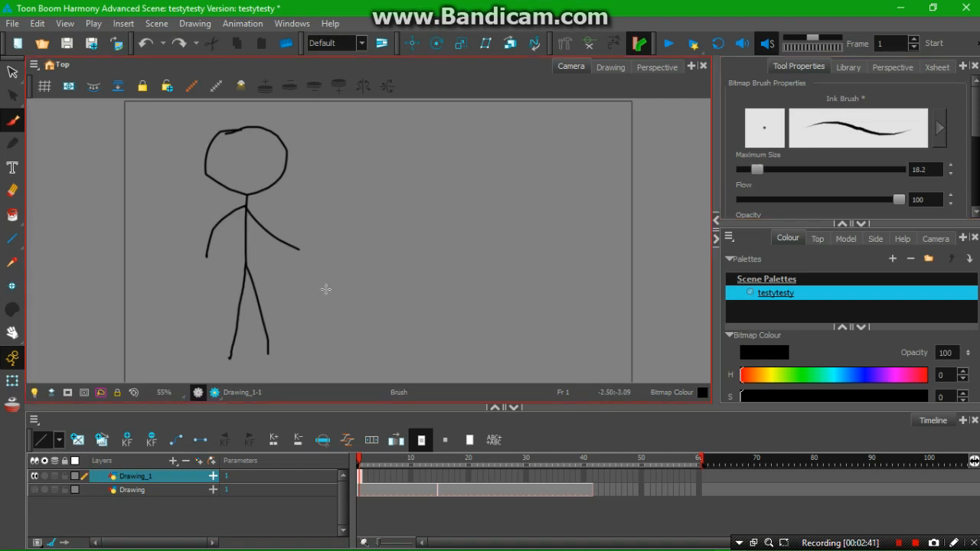
# Look through the tool variants grouped under the Paint tool and under the Select tool.
pyautogui.click(15, 222)
pyautogui.click(15, 222)
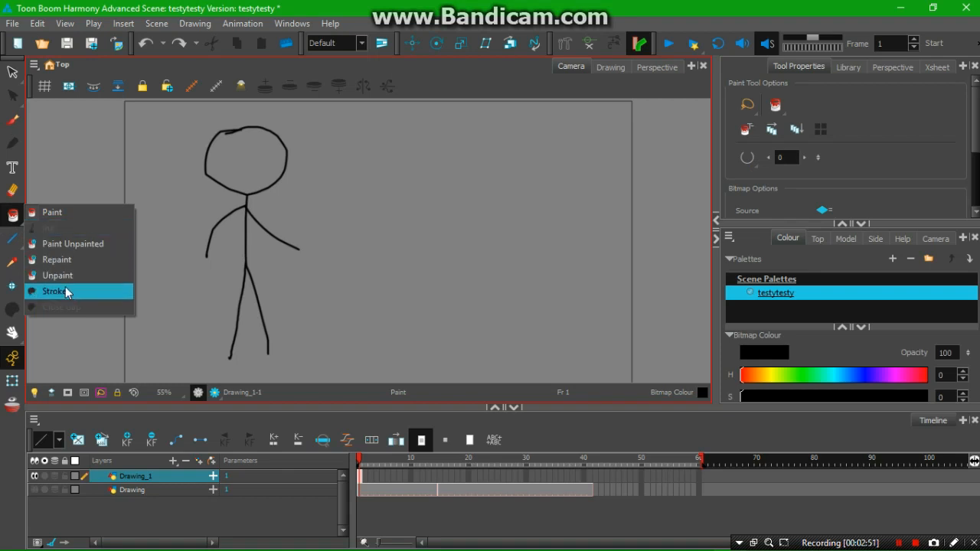
pyautogui.click(3, 218)
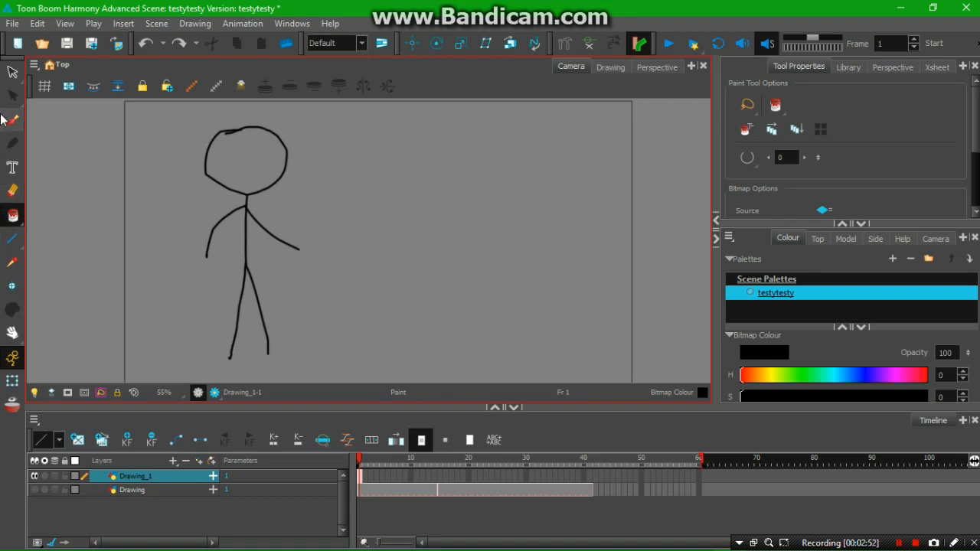
pyautogui.click(12, 77)
pyautogui.click(12, 80)
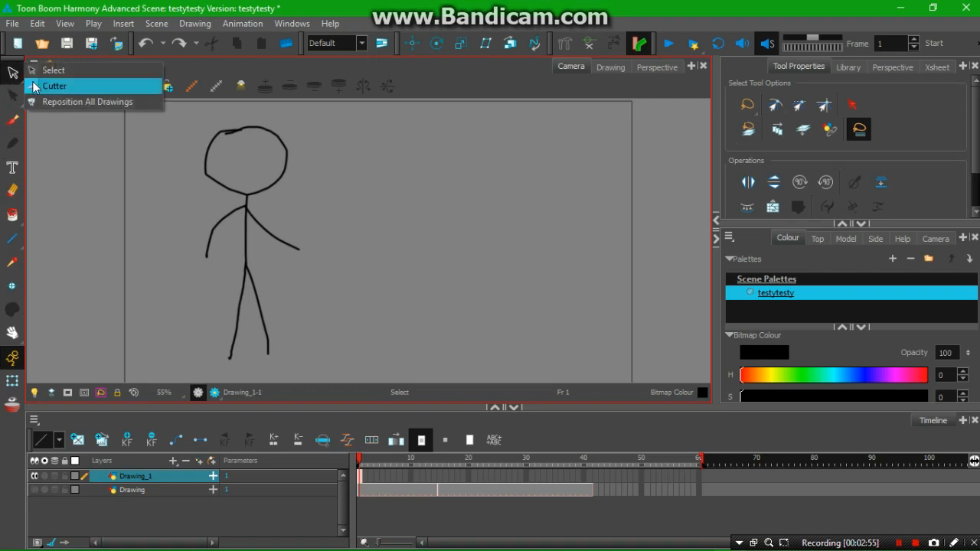
pyautogui.click(11, 72)
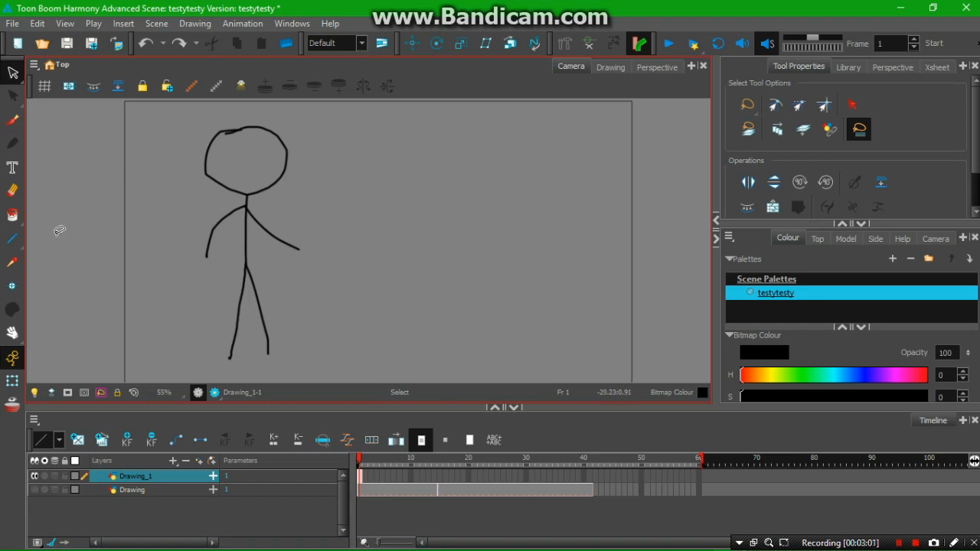
# Open the recent scene TEST.xstage, discarding the unsaved changes in the testytesty scene.
pyautogui.click(16, 26)
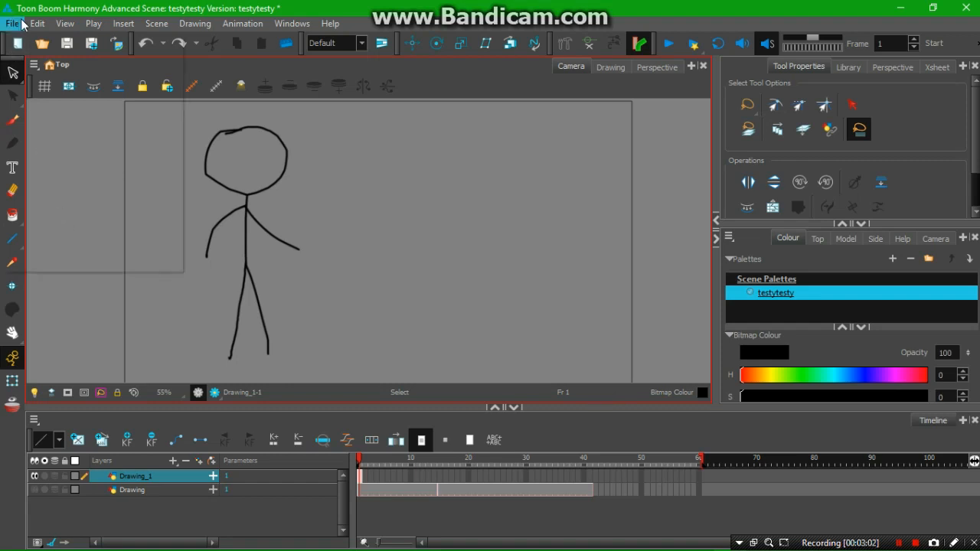
pyautogui.moveTo(37, 24)
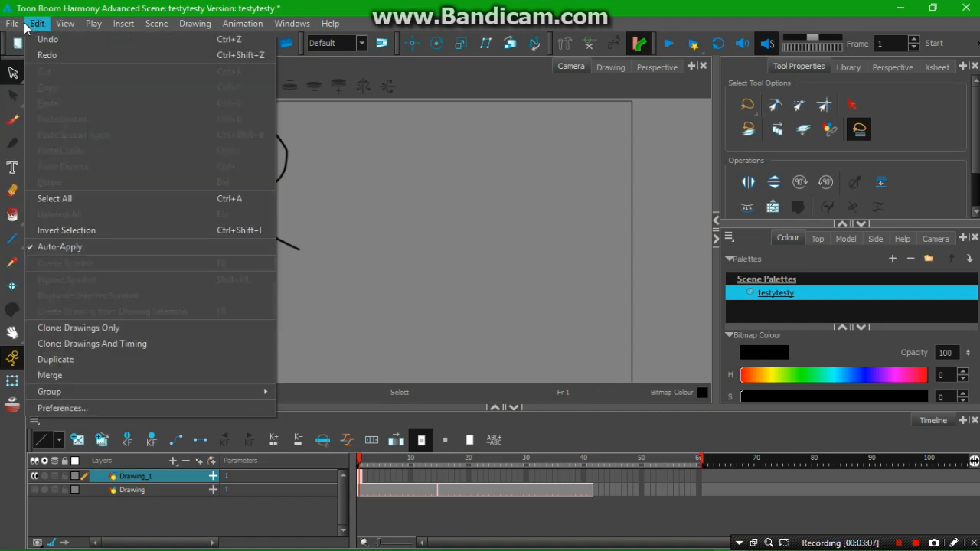
pyautogui.moveTo(131, 73)
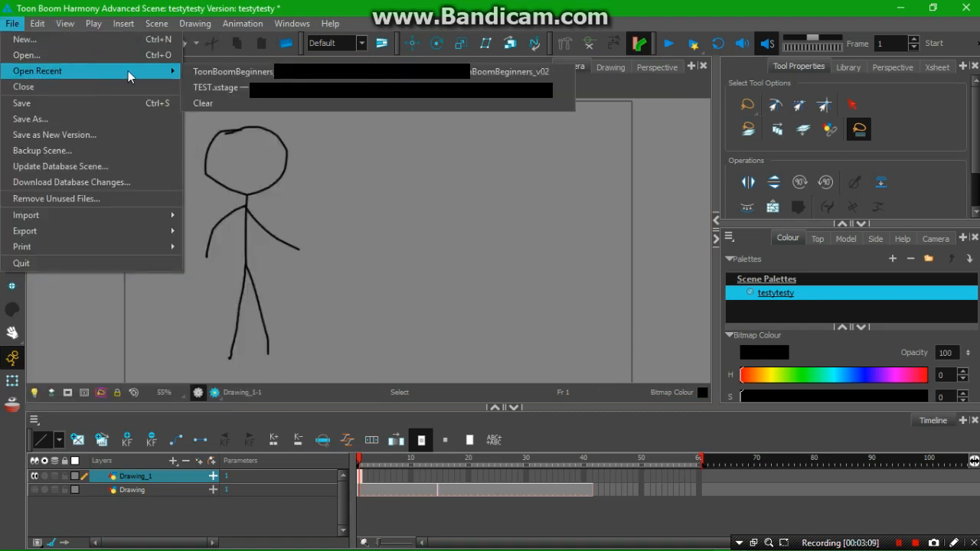
pyautogui.click(213, 89)
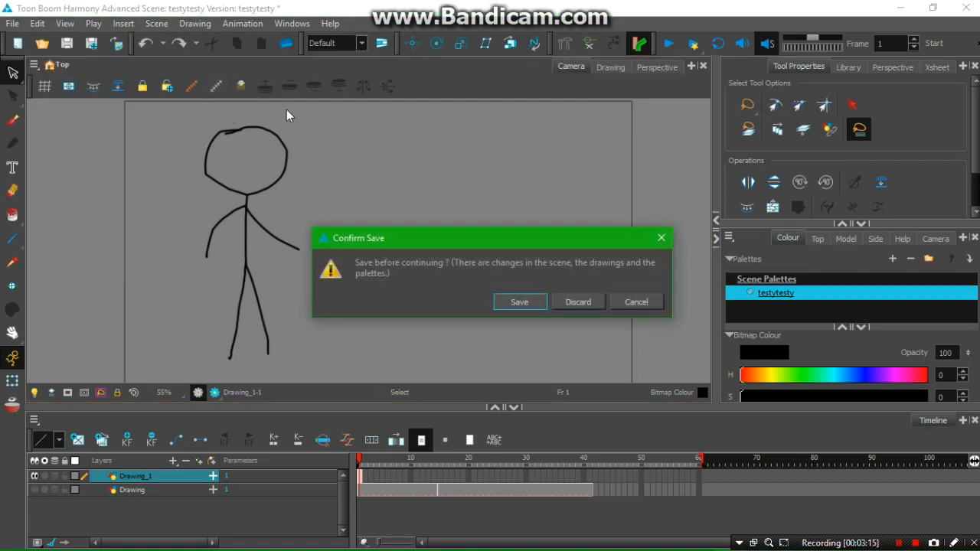
pyautogui.click(578, 301)
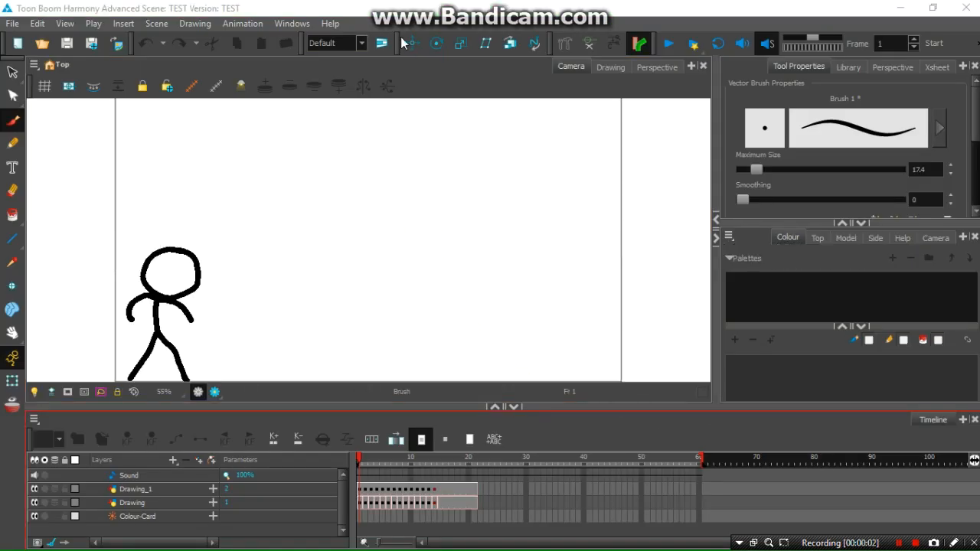
# Scrub through the stick figure's walk up to frame 13 and return to frame 1.
pyautogui.click(414, 8)
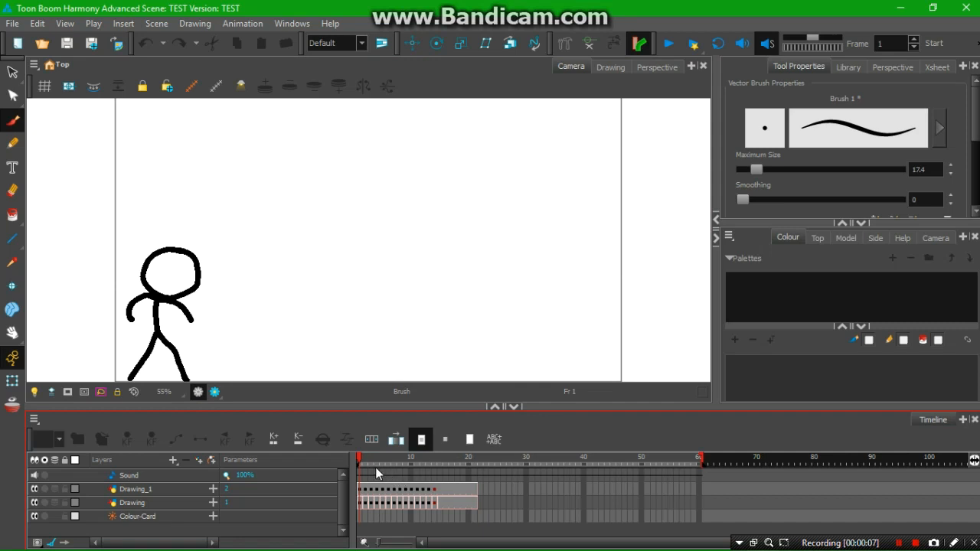
pyautogui.moveTo(370, 460)
pyautogui.mouseDown()
pyautogui.moveTo(403, 468)
pyautogui.moveTo(360, 461)
pyautogui.moveTo(426, 476)
pyautogui.moveTo(350, 479)
pyautogui.moveTo(426, 482)
pyautogui.moveTo(346, 482)
pyautogui.moveTo(444, 490)
pyautogui.moveTo(324, 487)
pyautogui.moveTo(430, 502)
pyautogui.mouseUp()
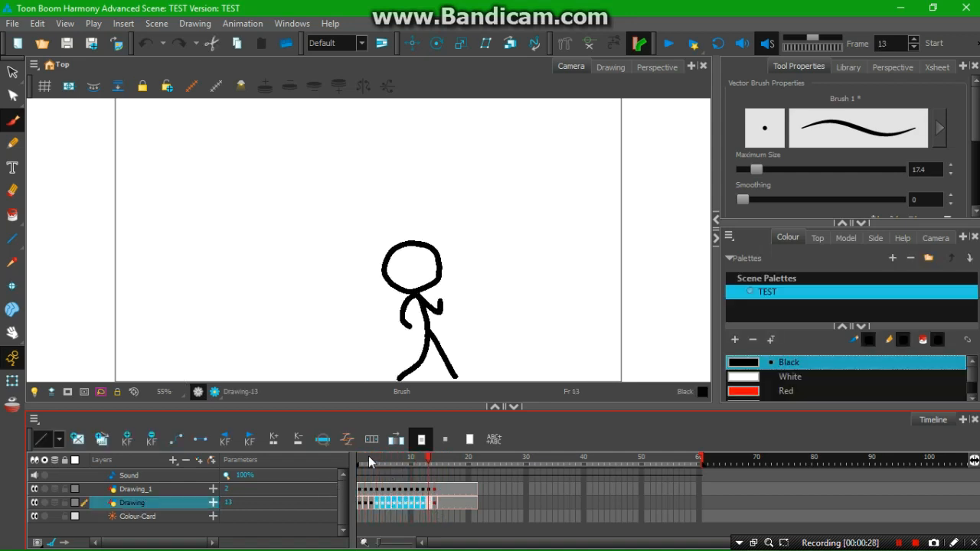
pyautogui.moveTo(369, 456); pyautogui.dragTo(349, 459)
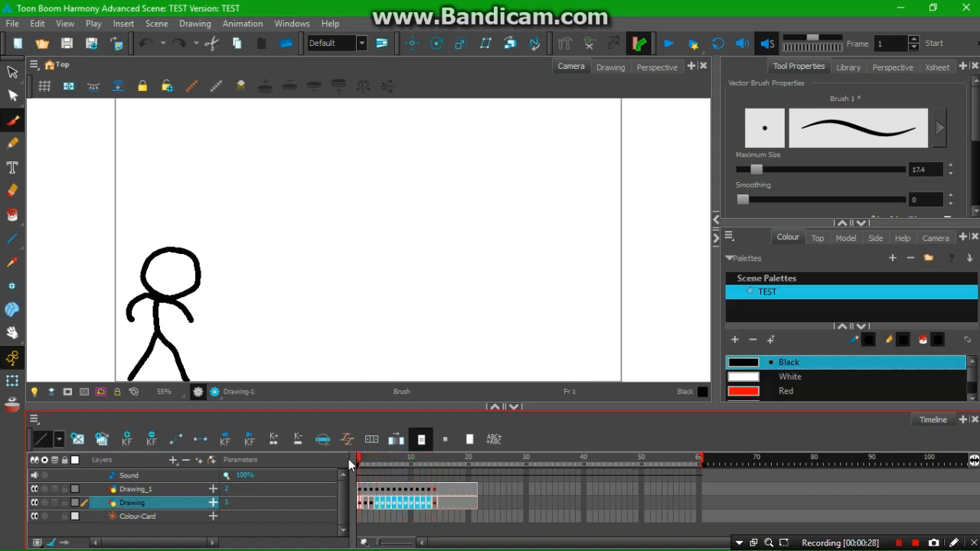
# Switch the Camera view to the rendered preview and check the walk animation's first frame.
pyautogui.click(214, 393)
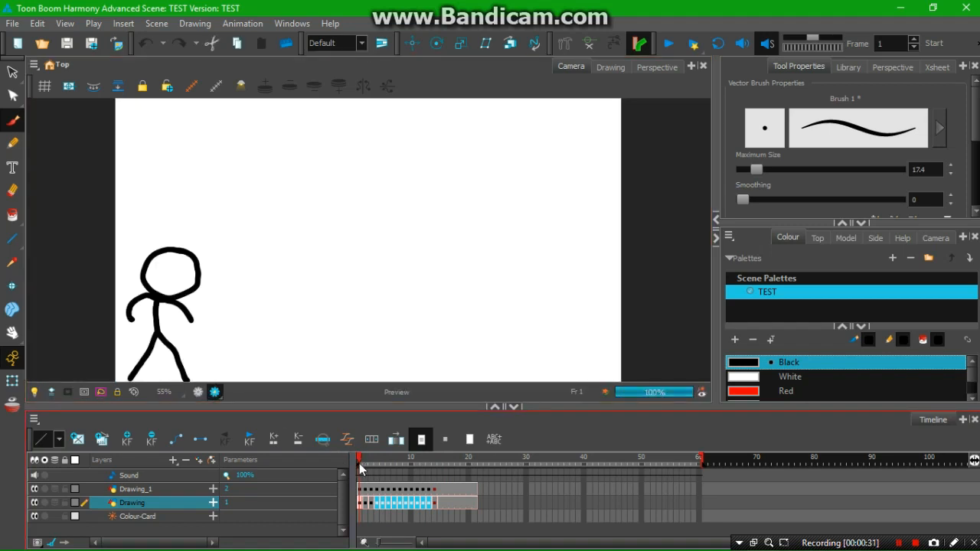
pyautogui.moveTo(357, 464)
pyautogui.mouseDown()
pyautogui.moveTo(415, 464)
pyautogui.moveTo(364, 463)
pyautogui.mouseUp()
pyautogui.click(383, 460)
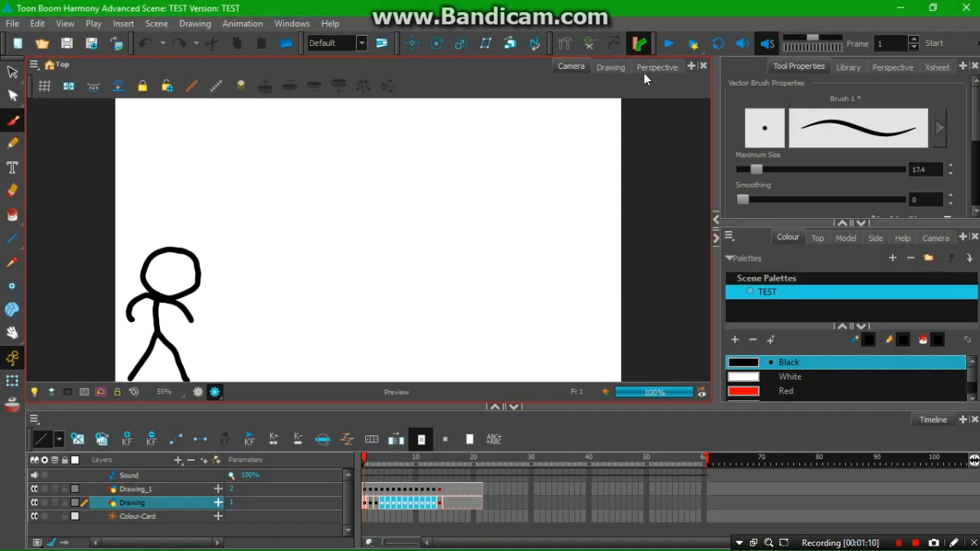
# Show the scene in the Perspective view and rotate it to see the stick figure from behind the white colour card.
pyautogui.click(644, 69)
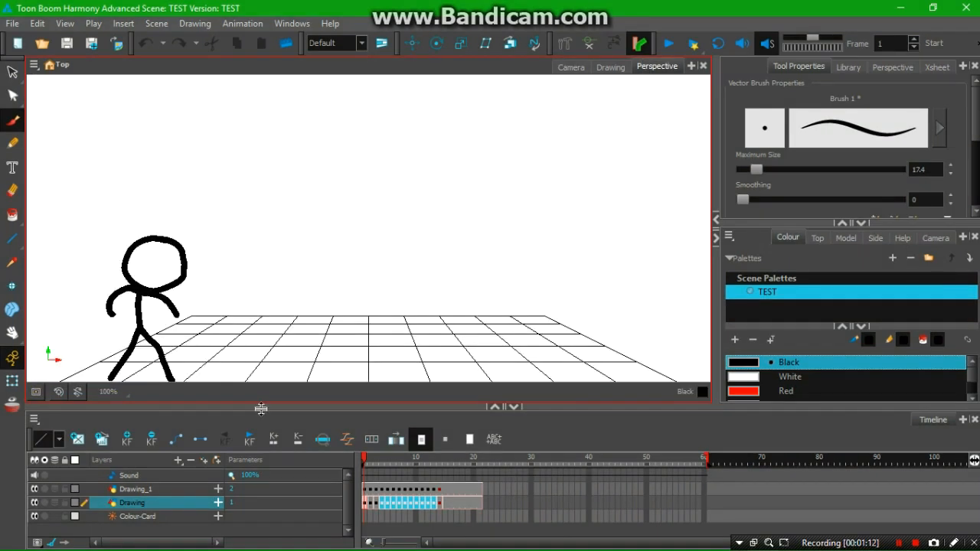
pyautogui.click(12, 332)
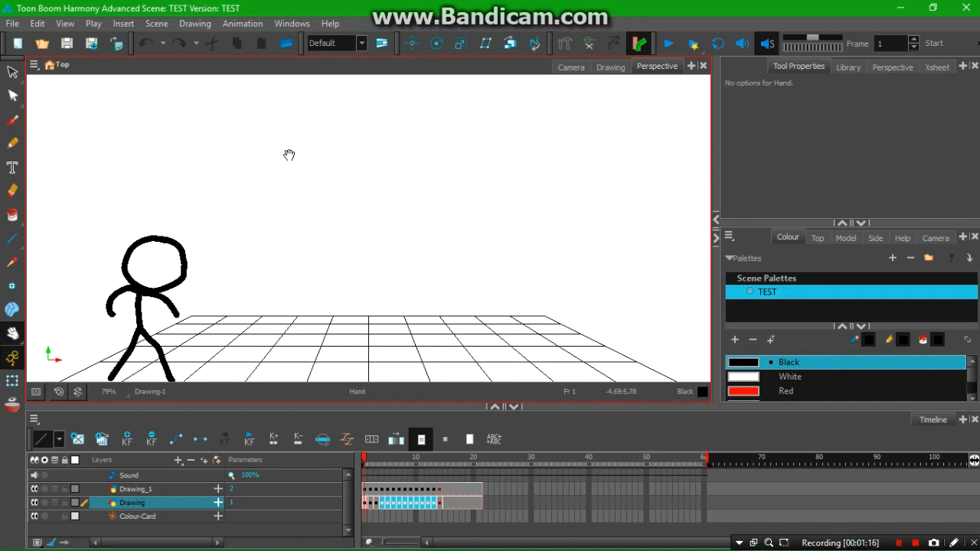
pyautogui.moveTo(301, 168); pyautogui.dragTo(278, 163)
pyautogui.moveTo(12, 332); pyautogui.dragTo(63, 360)
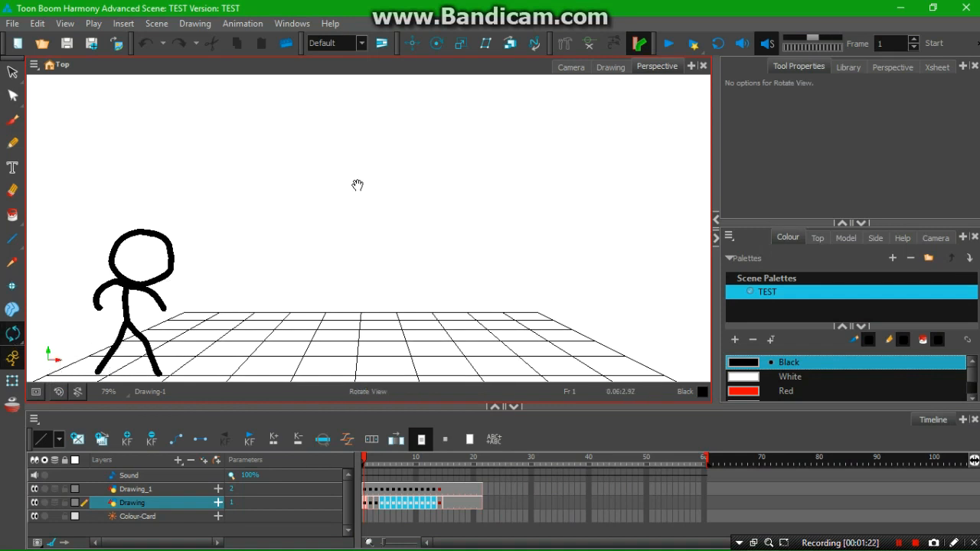
pyautogui.moveTo(322, 235); pyautogui.dragTo(69, 206)
pyautogui.moveTo(357, 205); pyautogui.dragTo(340, 193)
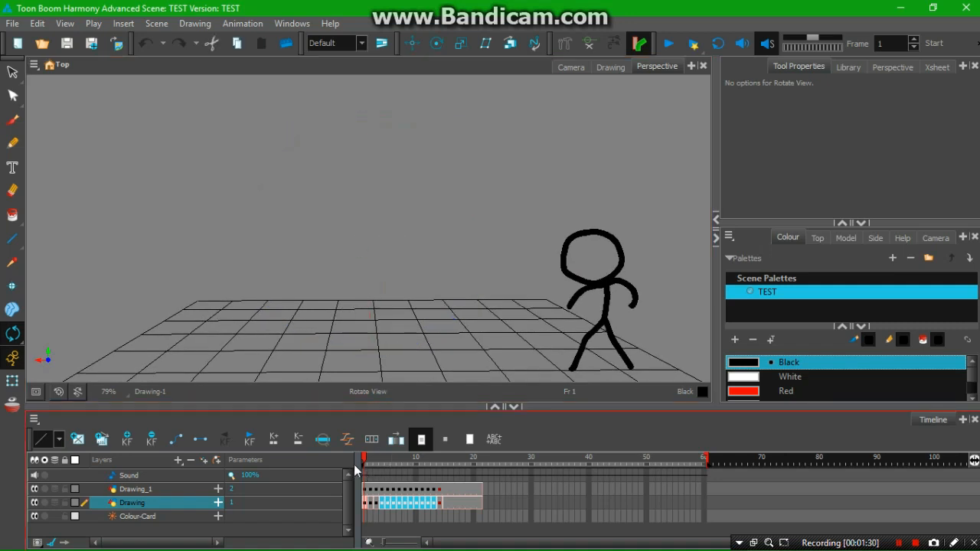
# Scrub the walk to frame 15 in the Perspective view and examine the flat drawing from the side and an angled front view.
pyautogui.moveTo(364, 459); pyautogui.dragTo(439, 459)
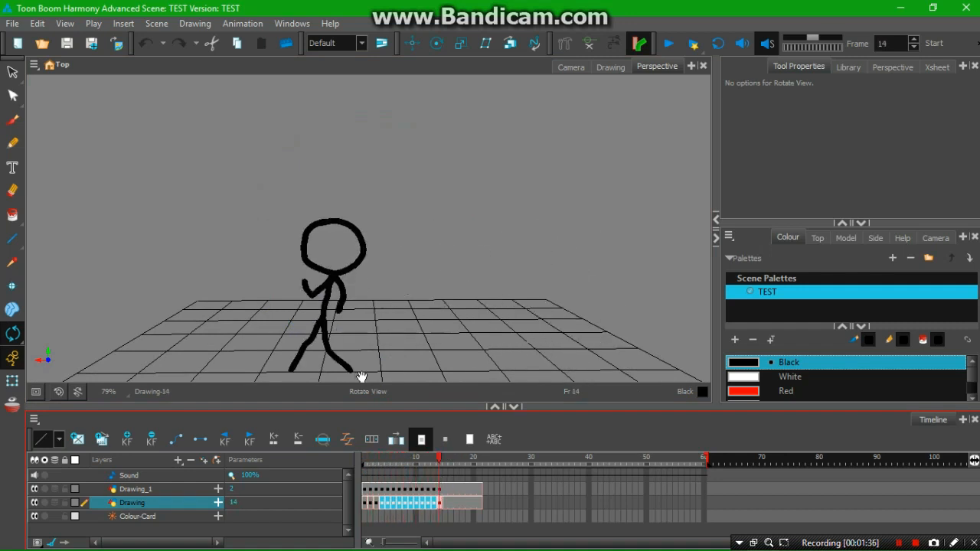
pyautogui.moveTo(258, 196); pyautogui.dragTo(412, 260)
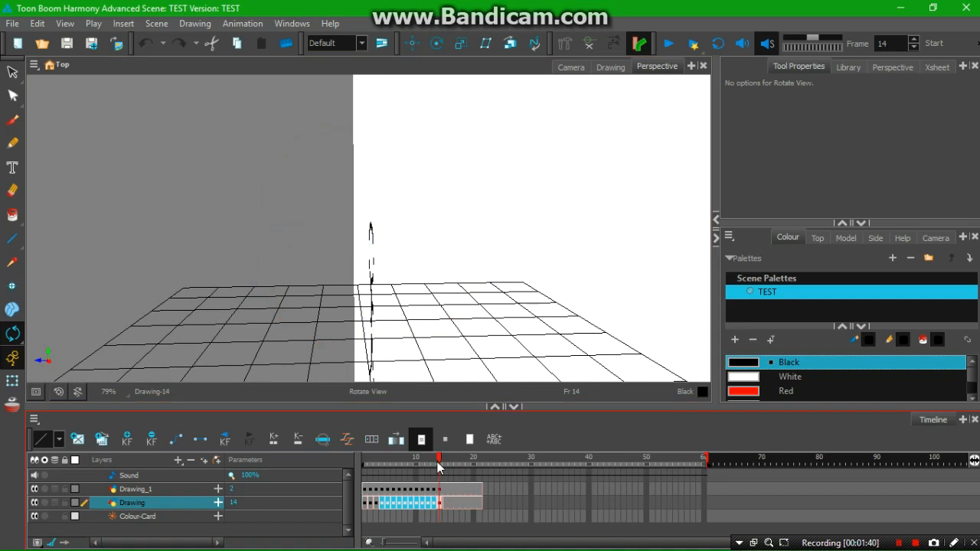
pyautogui.moveTo(439, 462)
pyautogui.mouseDown()
pyautogui.moveTo(365, 465)
pyautogui.moveTo(444, 462)
pyautogui.mouseUp()
pyautogui.hotkey('shift', 'x')
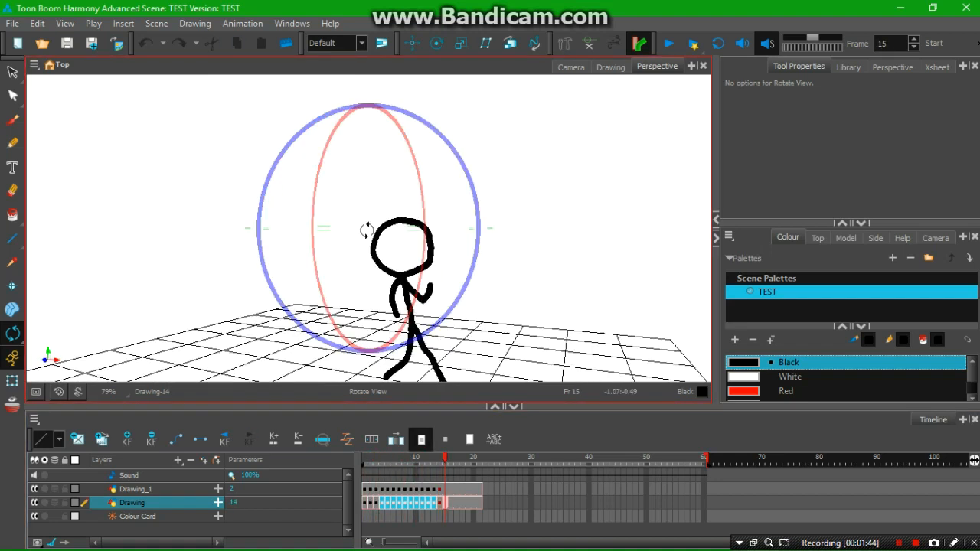
# Rotate the Perspective view around the frame 15 stick figure to examine it from angled and edge-on directions, returning to a front view.
pyautogui.moveTo(453, 216); pyautogui.dragTo(383, 253)
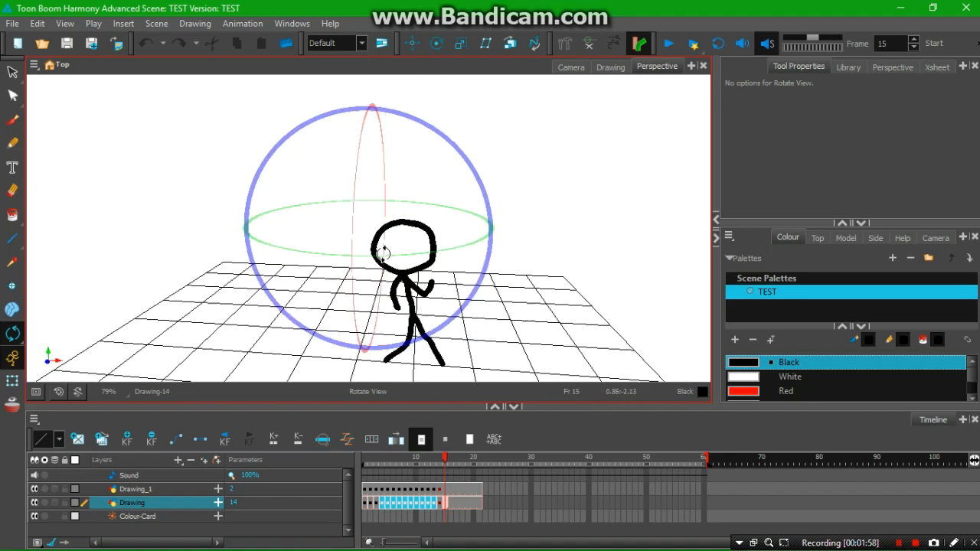
pyautogui.moveTo(441, 246); pyautogui.dragTo(399, 241)
pyautogui.moveTo(338, 229); pyautogui.dragTo(357, 203)
pyautogui.moveTo(447, 239)
pyautogui.mouseDown()
pyautogui.moveTo(499, 193)
pyautogui.moveTo(436, 227)
pyautogui.mouseUp()
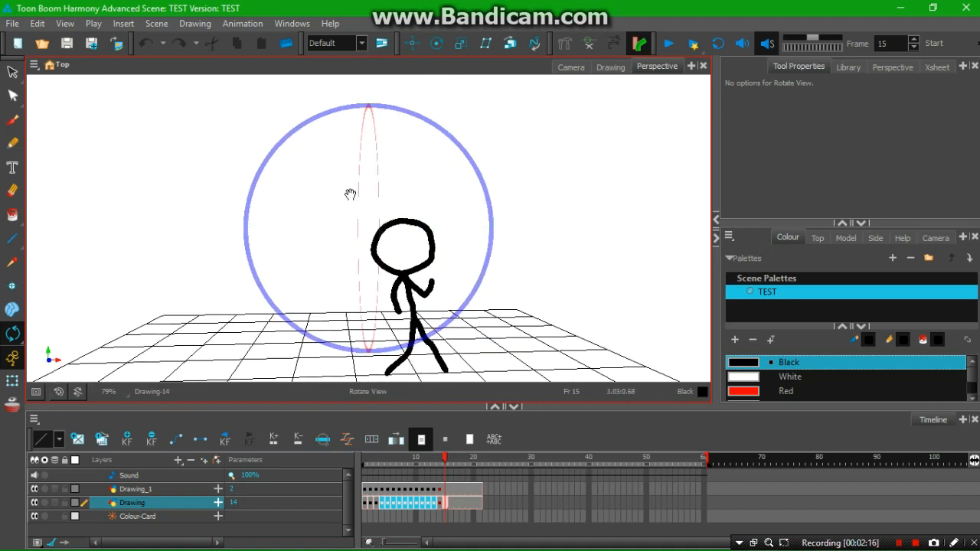
pyautogui.moveTo(350, 194); pyautogui.dragTo(291, 188)
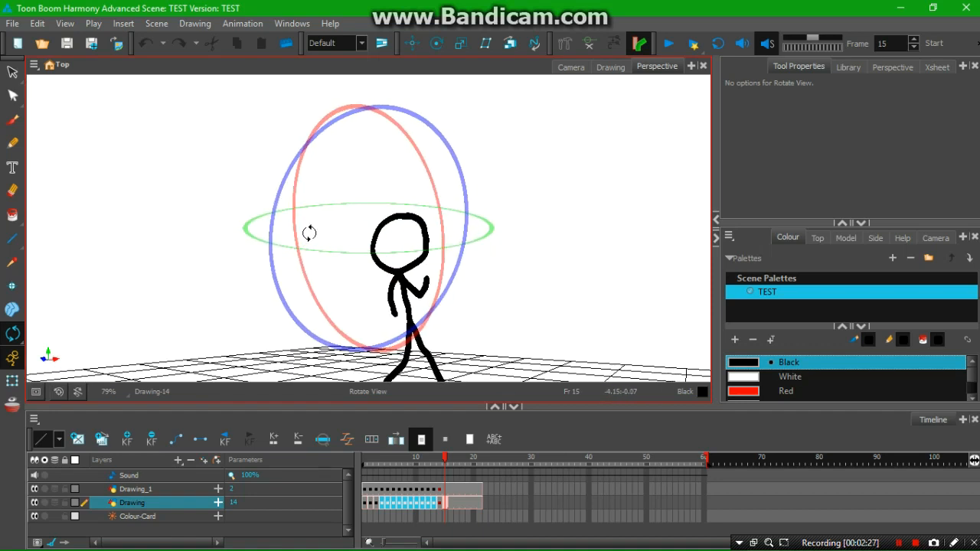
pyautogui.moveTo(301, 240); pyautogui.dragTo(197, 222)
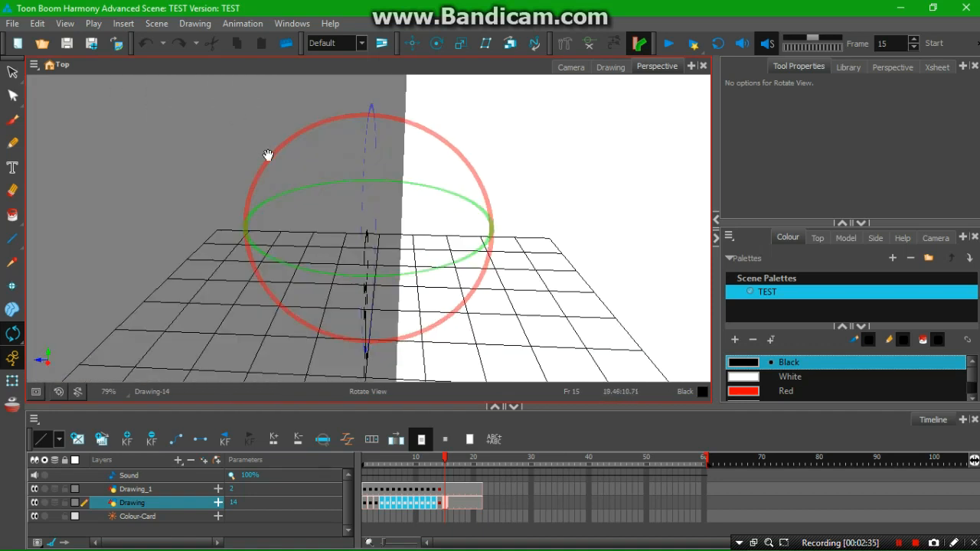
pyautogui.moveTo(267, 155); pyautogui.dragTo(396, 125)
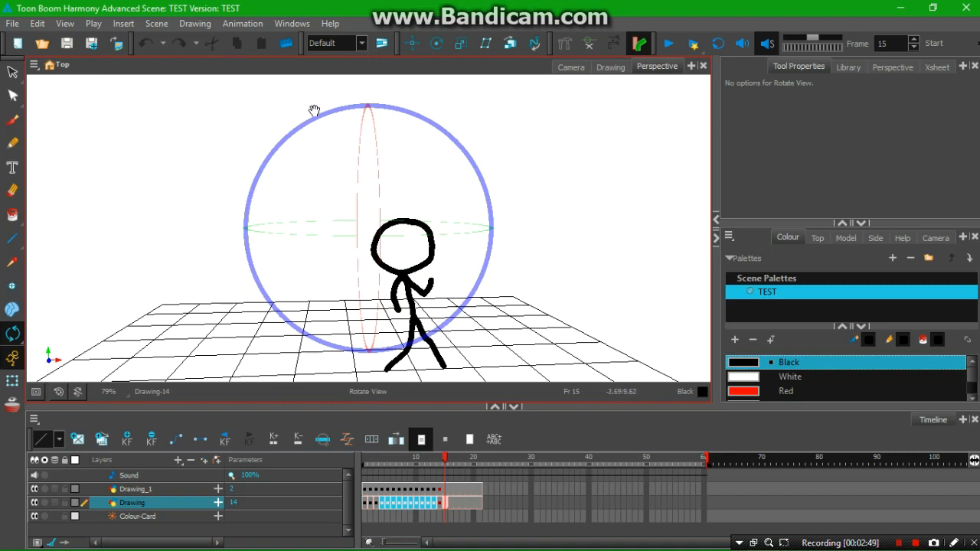
pyautogui.moveTo(299, 89); pyautogui.dragTo(294, 92)
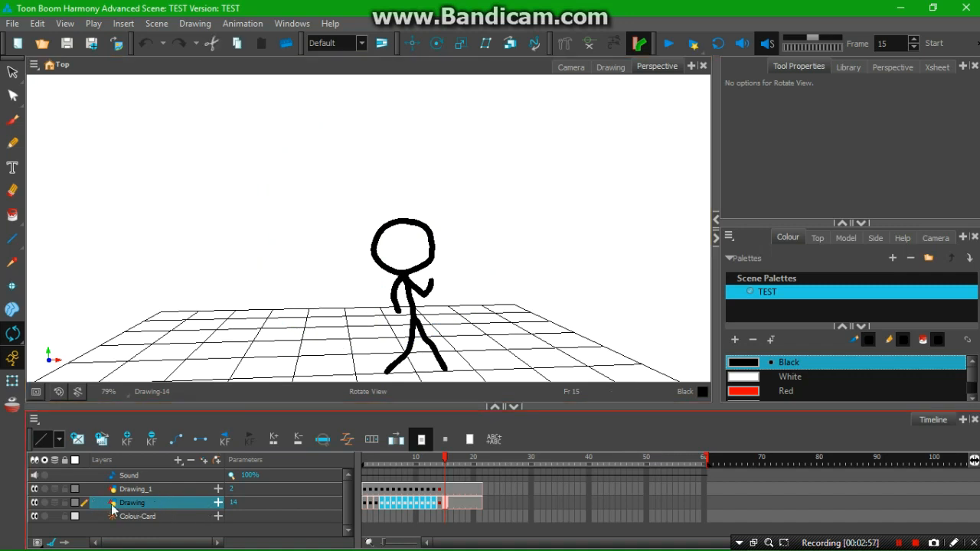
# Go back to frame 1 in the Camera view and move the head drawings above the body with Reposition All Drawings.
pyautogui.click(365, 460)
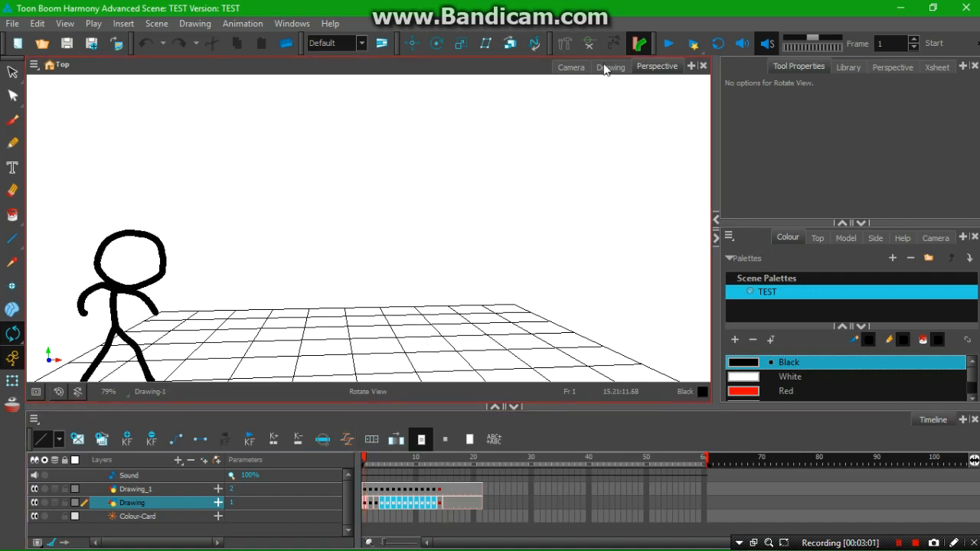
pyautogui.click(578, 68)
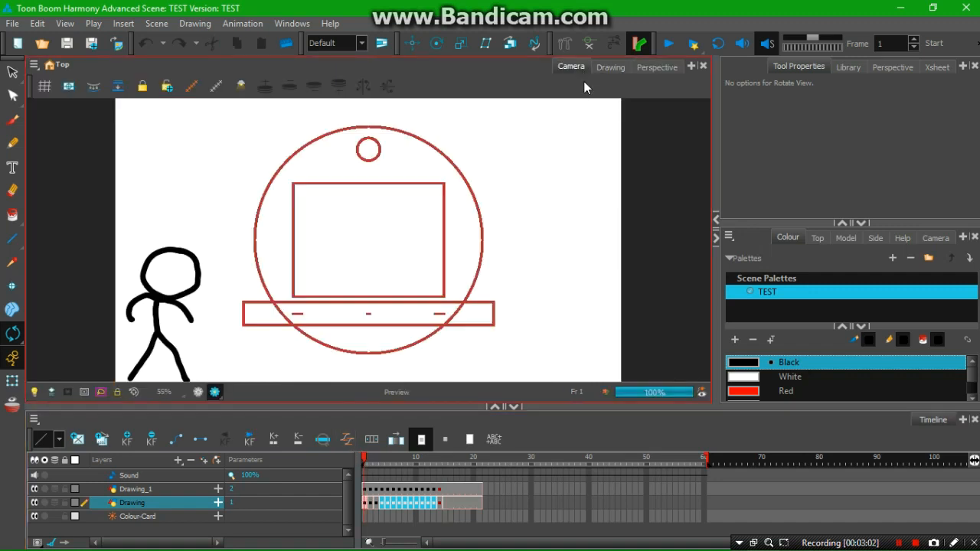
pyautogui.click(13, 73)
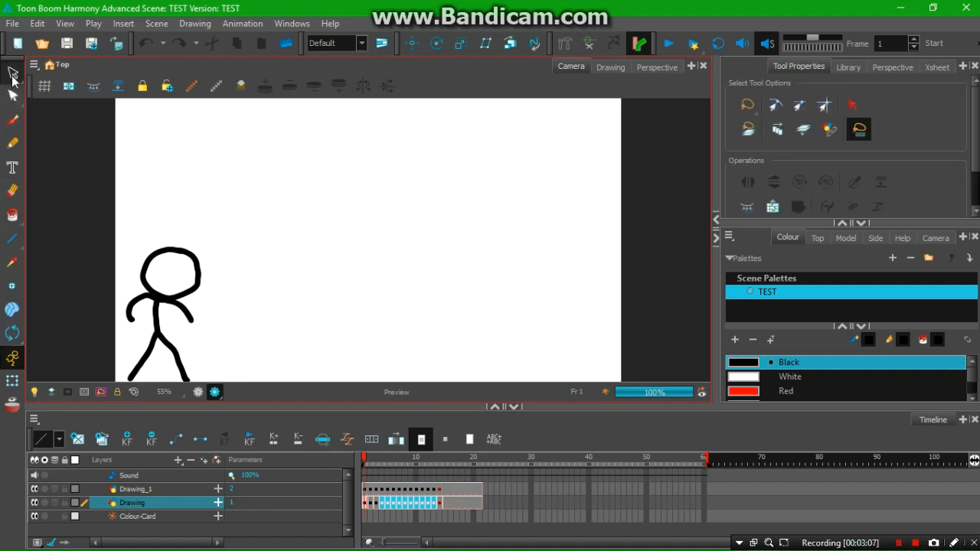
pyautogui.moveTo(13, 77)
pyautogui.mouseDown()
pyautogui.moveTo(44, 89)
pyautogui.moveTo(46, 101)
pyautogui.mouseUp()
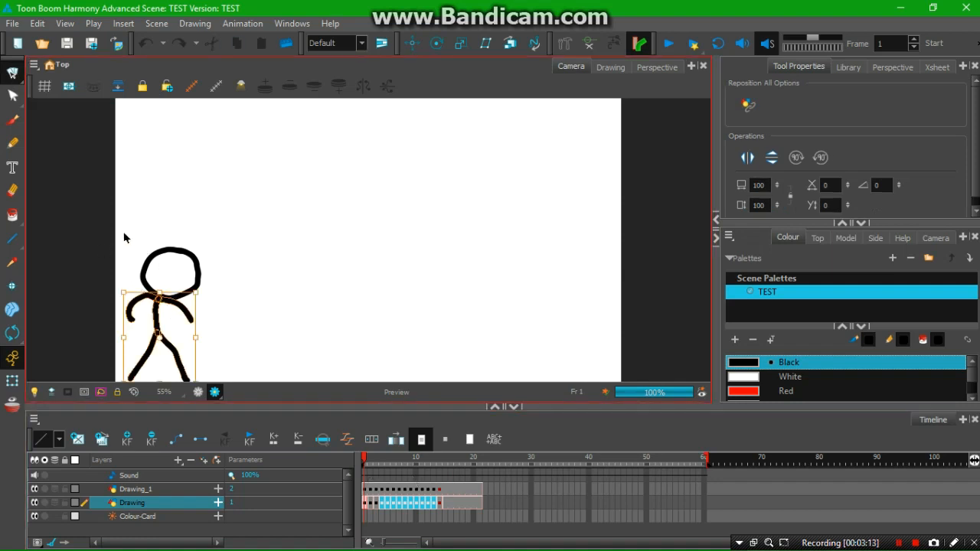
pyautogui.moveTo(368, 490); pyautogui.dragTo(367, 505)
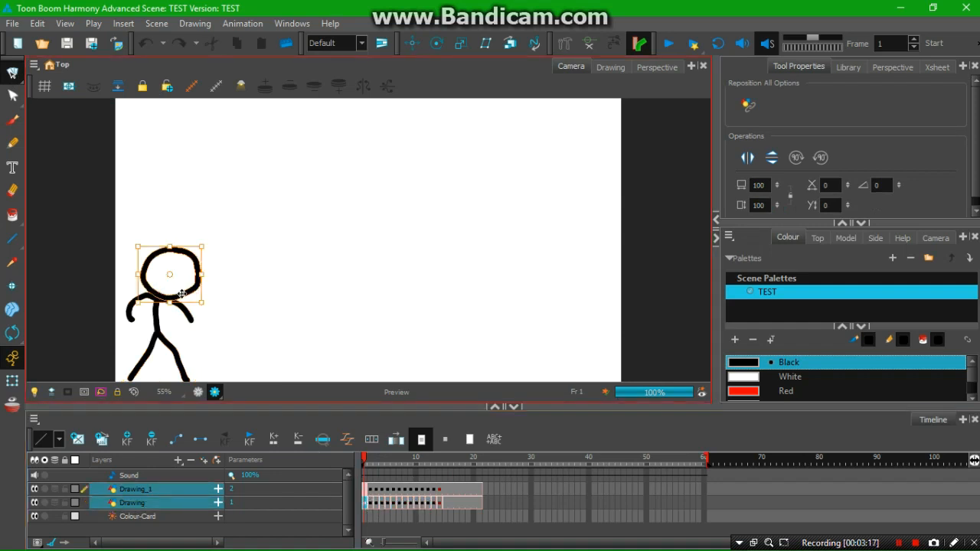
pyautogui.moveTo(183, 292); pyautogui.dragTo(185, 199)
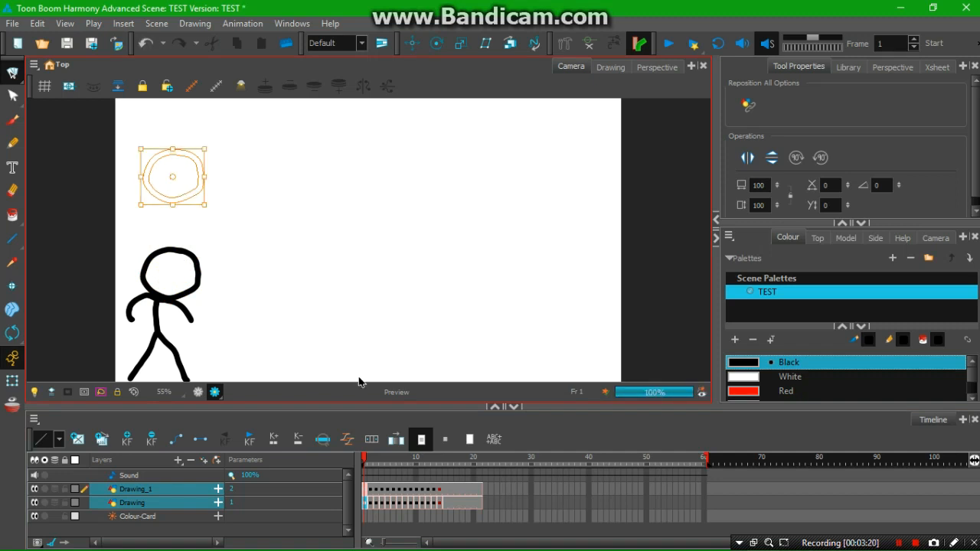
# Switch the Camera view to OpenGL View and scrub the first few frames to check the raised head.
pyautogui.click(382, 463)
pyautogui.moveTo(383, 464); pyautogui.dragTo(357, 466)
pyautogui.click(198, 391)
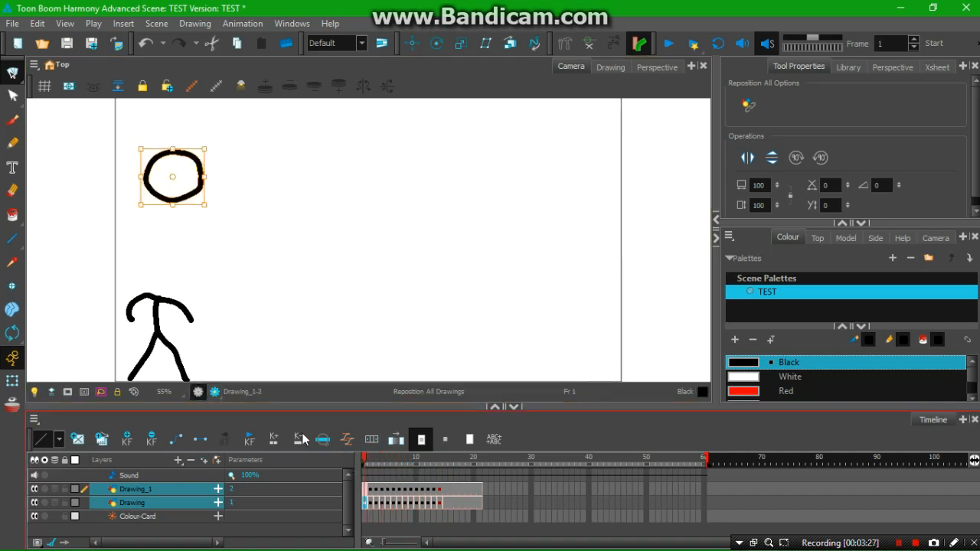
pyautogui.click(382, 465)
pyautogui.moveTo(385, 469); pyautogui.dragTo(352, 485)
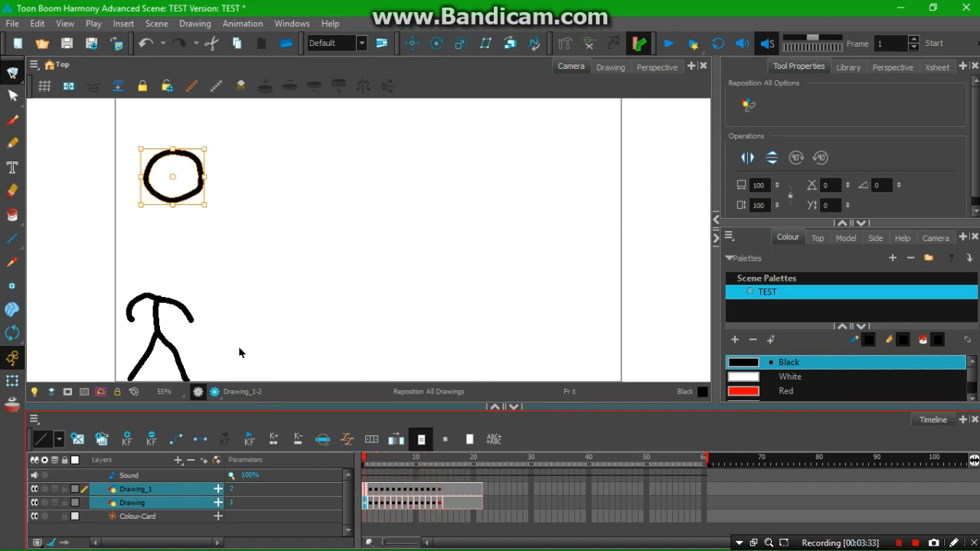
# Move the head drawings back onto the body and scrub the walk up to frame 17 and back to frame 1.
pyautogui.moveTo(197, 187); pyautogui.dragTo(184, 285)
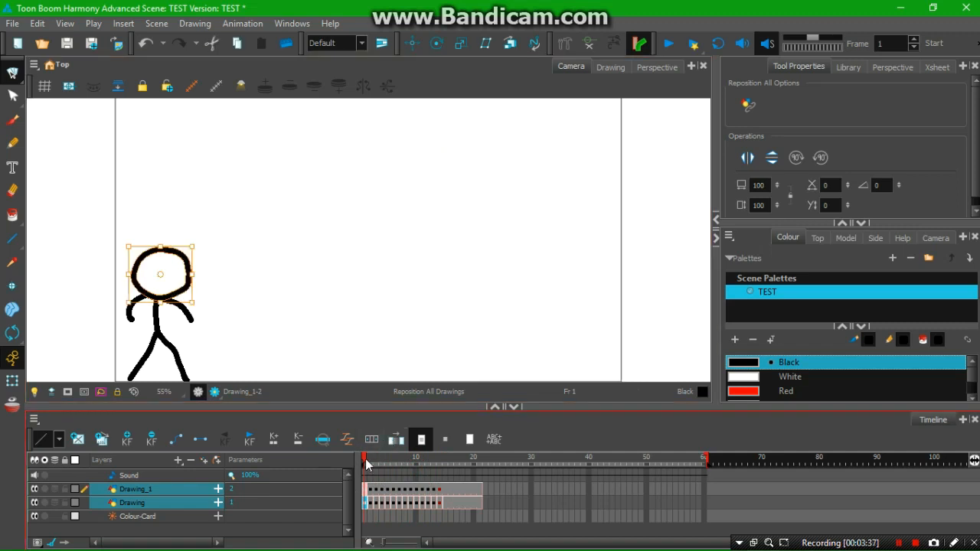
pyautogui.moveTo(367, 464); pyautogui.dragTo(457, 467)
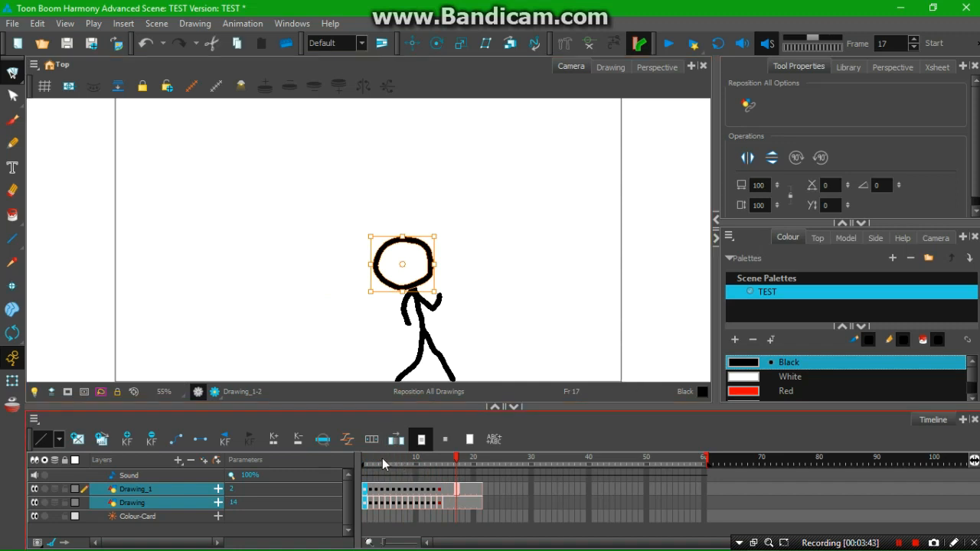
pyautogui.moveTo(382, 464); pyautogui.dragTo(342, 459)
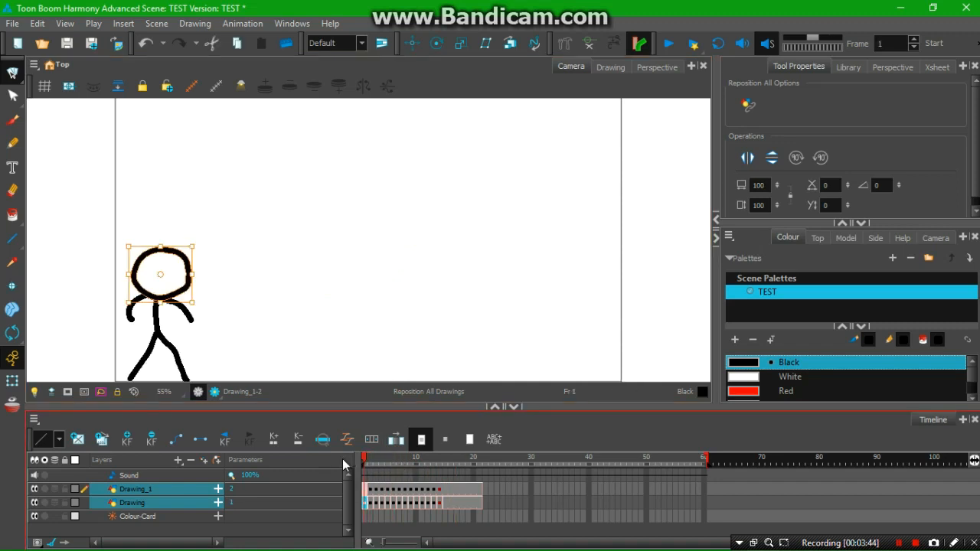
# Create a new scene named lololololollolo with the HDTV_1080p24 camera size, discarding the changes to the TEST scene.
pyautogui.click(17, 44)
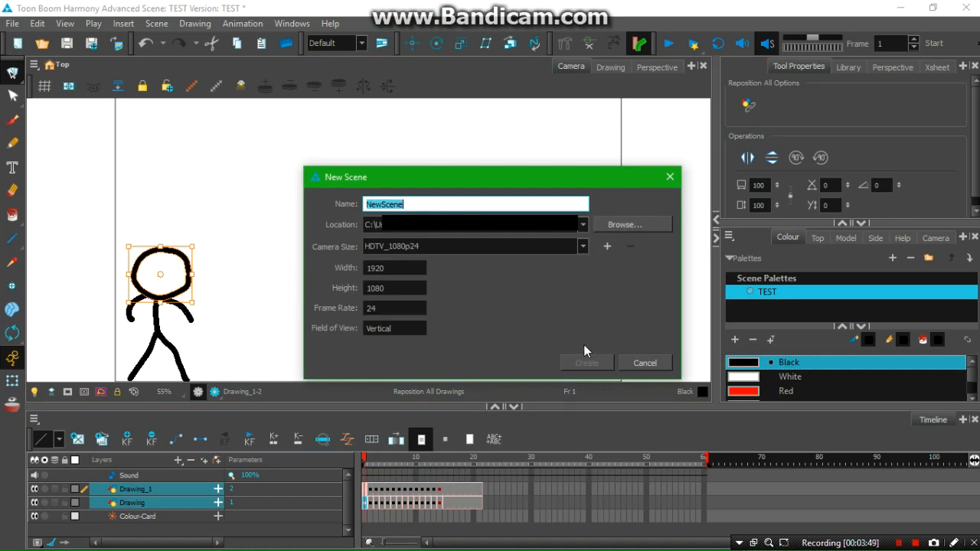
pyautogui.write('lololololollolo')
pyautogui.click(586, 363)
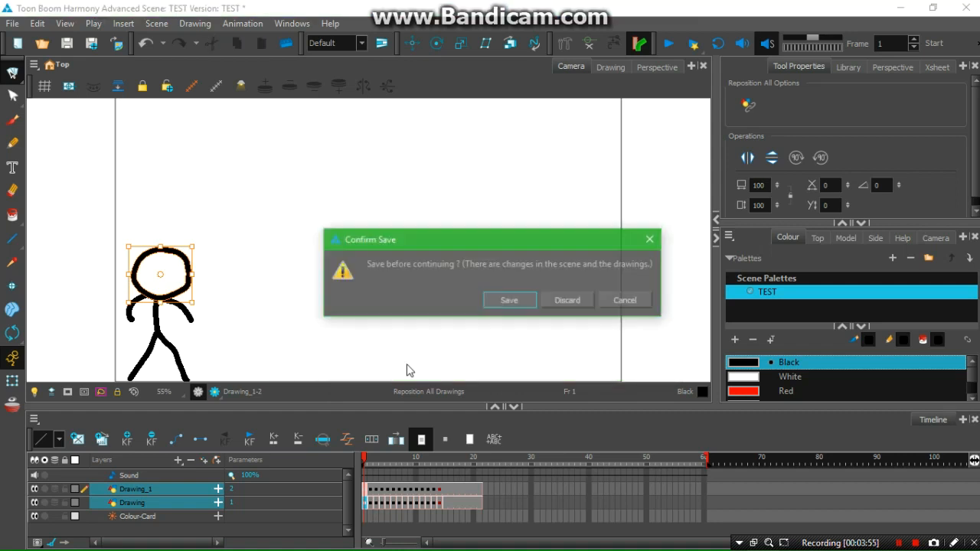
pyautogui.click(576, 306)
pyautogui.click(919, 542)
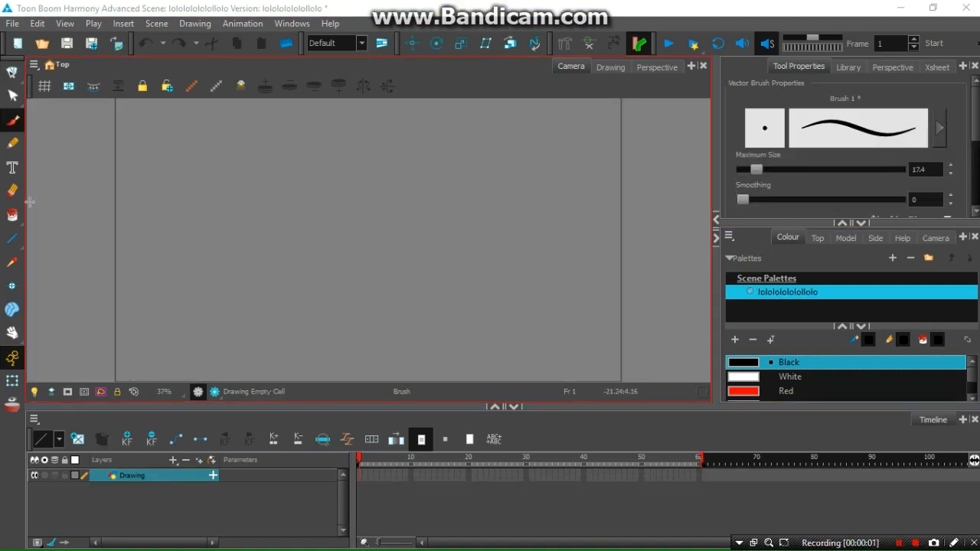
# Brush a black stick figure with a round head, body, two arms and two legs on frame 1, undoing the first uneven head.
pyautogui.moveTo(283, 209)
pyautogui.mouseDown()
pyautogui.moveTo(299, 156)
pyautogui.moveTo(272, 146)
pyautogui.mouseUp()
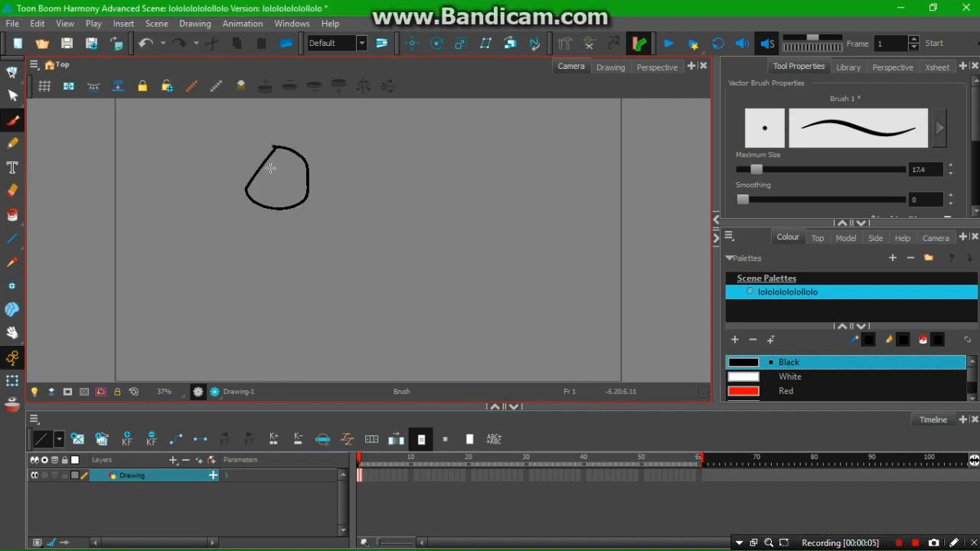
pyautogui.hotkey('ctrl', 'z')
pyautogui.moveTo(297, 144)
pyautogui.mouseDown()
pyautogui.moveTo(259, 177)
pyautogui.moveTo(301, 219)
pyautogui.moveTo(336, 161)
pyautogui.moveTo(291, 143)
pyautogui.mouseUp()
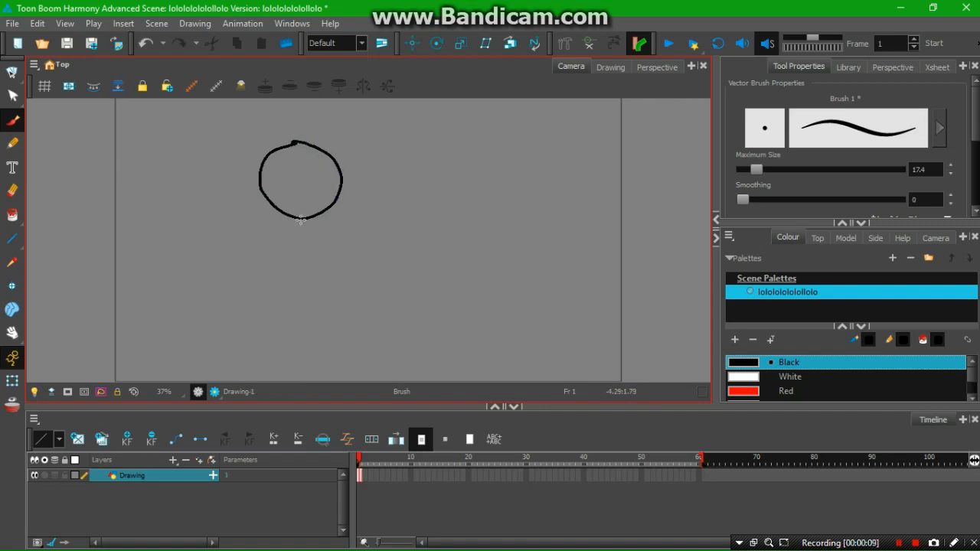
pyautogui.moveTo(301, 221); pyautogui.dragTo(301, 276)
pyautogui.moveTo(300, 225); pyautogui.dragTo(340, 262)
pyautogui.moveTo(297, 223)
pyautogui.mouseDown()
pyautogui.moveTo(265, 244)
pyautogui.moveTo(276, 245)
pyautogui.mouseUp()
pyautogui.moveTo(302, 275); pyautogui.dragTo(326, 355)
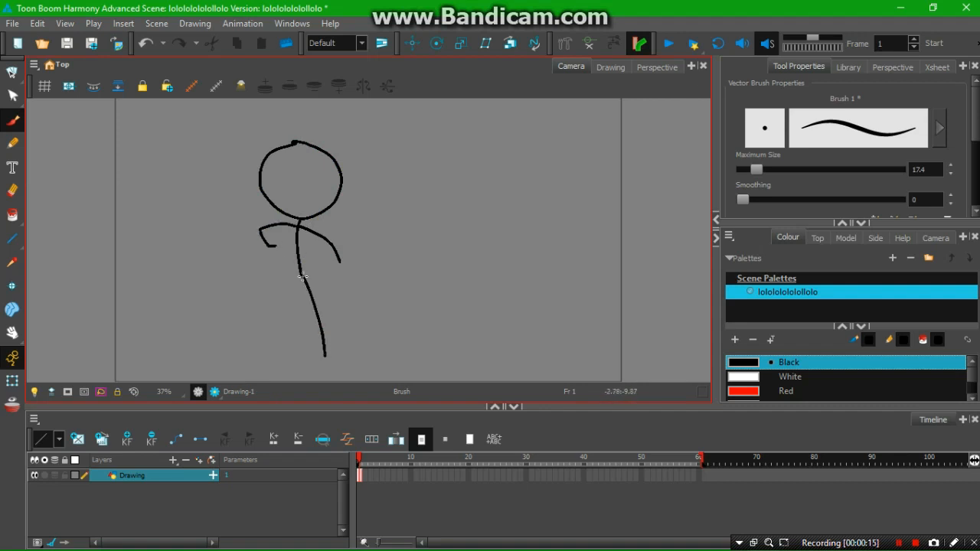
pyautogui.moveTo(300, 276)
pyautogui.mouseDown()
pyautogui.moveTo(256, 319)
pyautogui.moveTo(252, 346)
pyautogui.mouseUp()
# Show the Camera view in Render View, add a Colour-Card layer and place the Drawing layer above it.
pyautogui.click(215, 391)
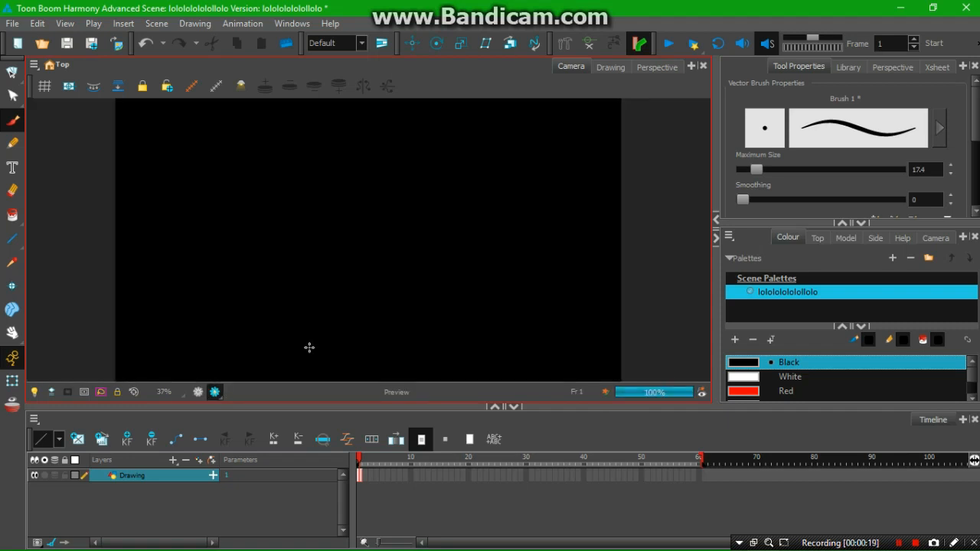
pyautogui.click(237, 462)
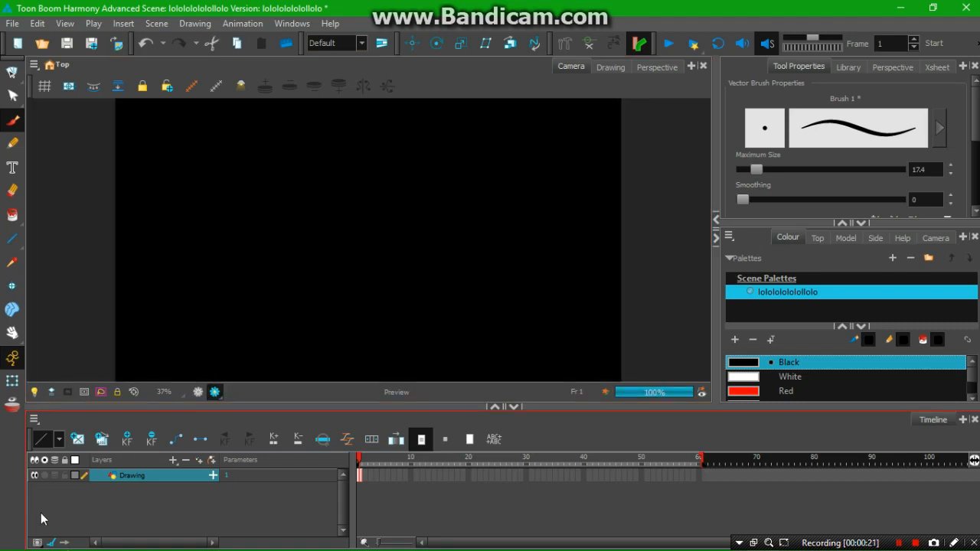
pyautogui.click(174, 460)
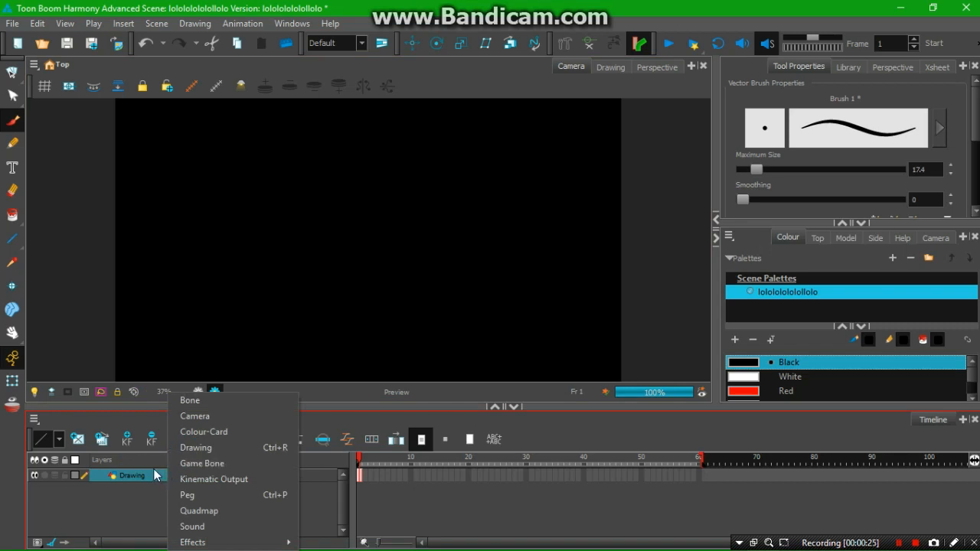
pyautogui.click(179, 435)
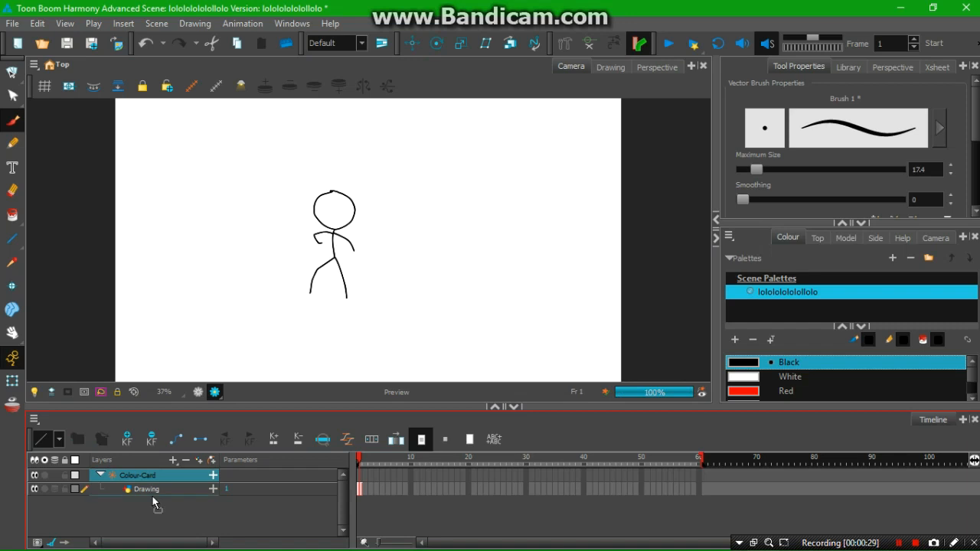
pyautogui.moveTo(152, 495)
pyautogui.mouseDown()
pyautogui.moveTo(161, 487)
pyautogui.moveTo(139, 469)
pyautogui.moveTo(161, 478)
pyautogui.mouseUp()
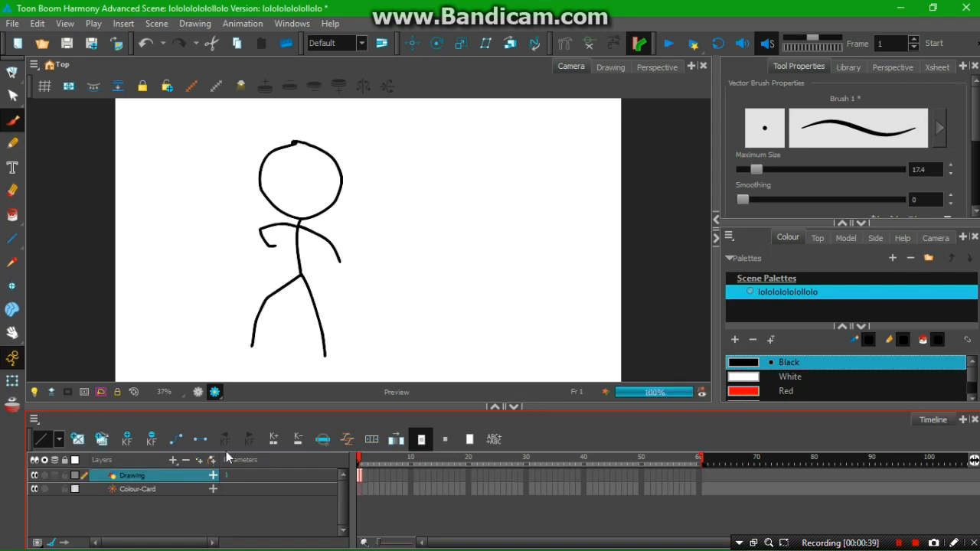
# Compare the stick figure in the Camera view's Matte View and Render View modes, finishing in OpenGL View.
pyautogui.click(218, 396)
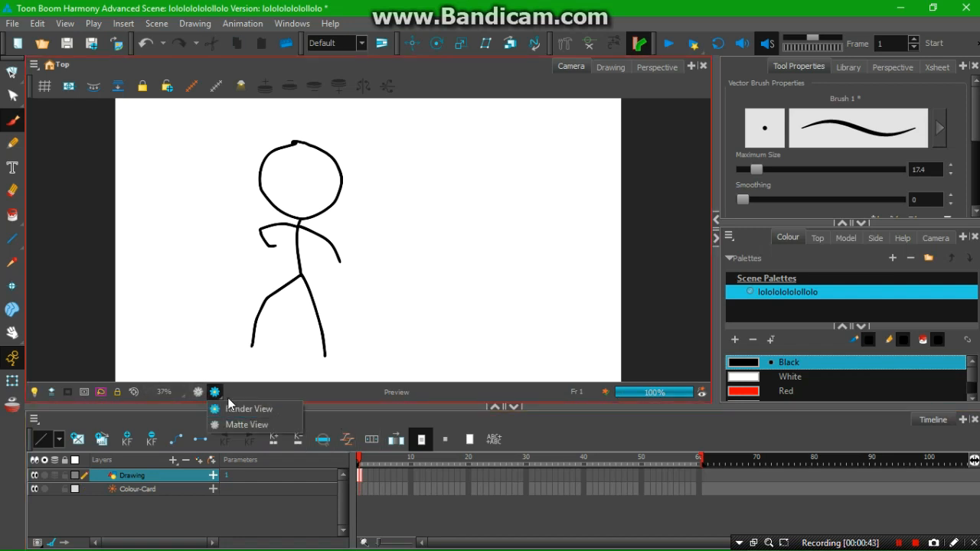
pyautogui.click(235, 421)
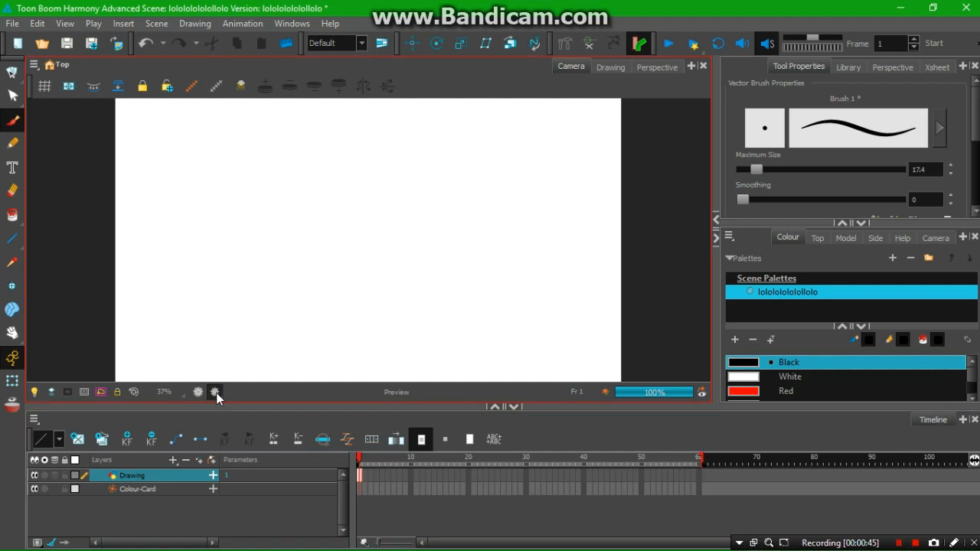
pyautogui.click(217, 393)
pyautogui.click(243, 405)
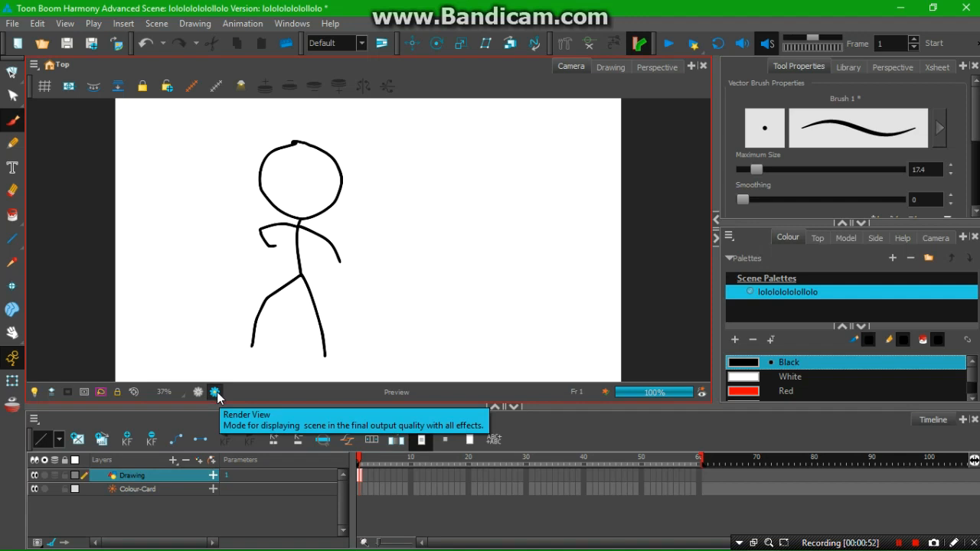
pyautogui.click(217, 392)
pyautogui.click(237, 421)
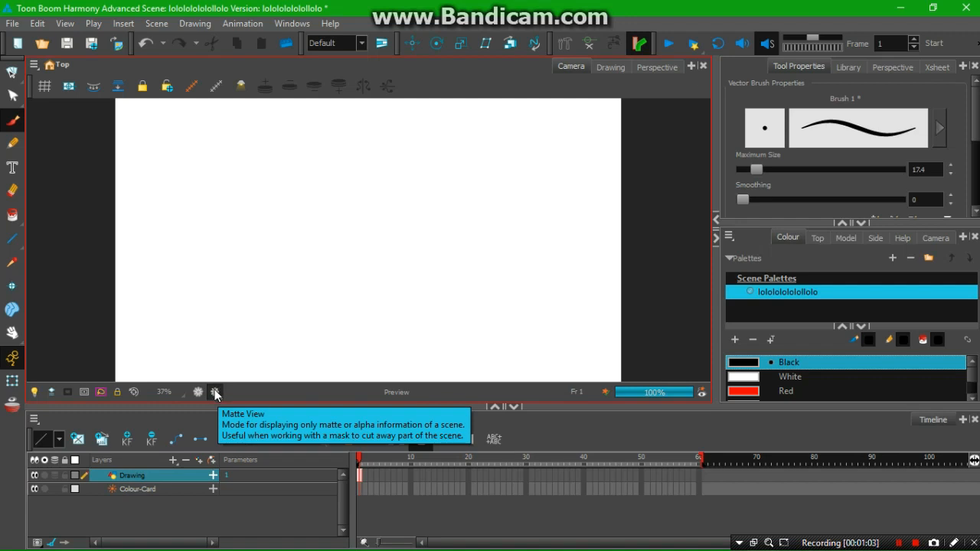
pyautogui.click(215, 393)
pyautogui.click(236, 407)
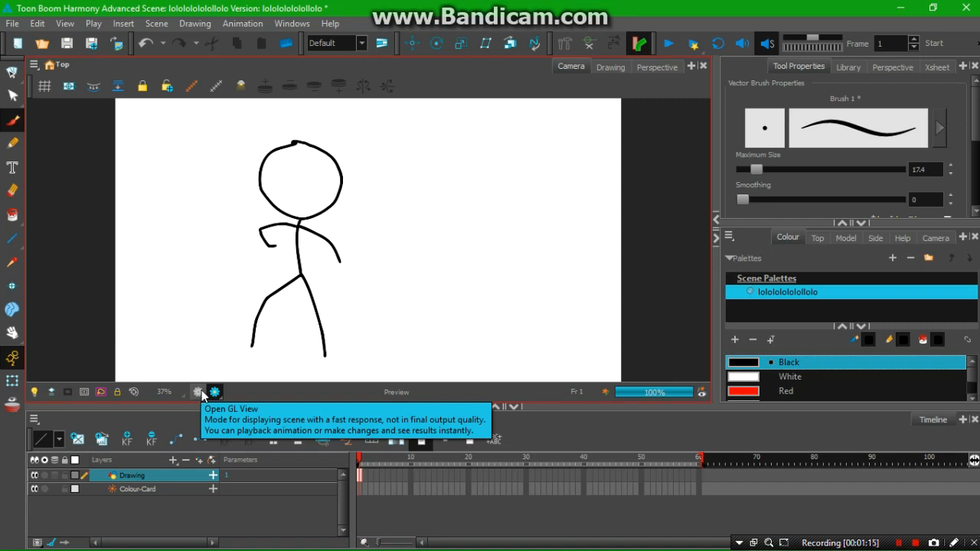
pyautogui.click(202, 390)
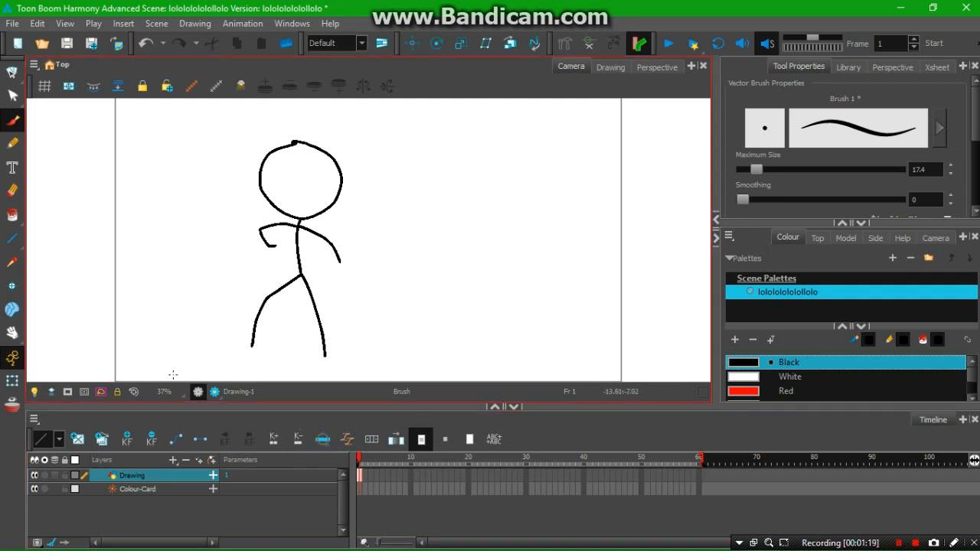
pyautogui.click(198, 392)
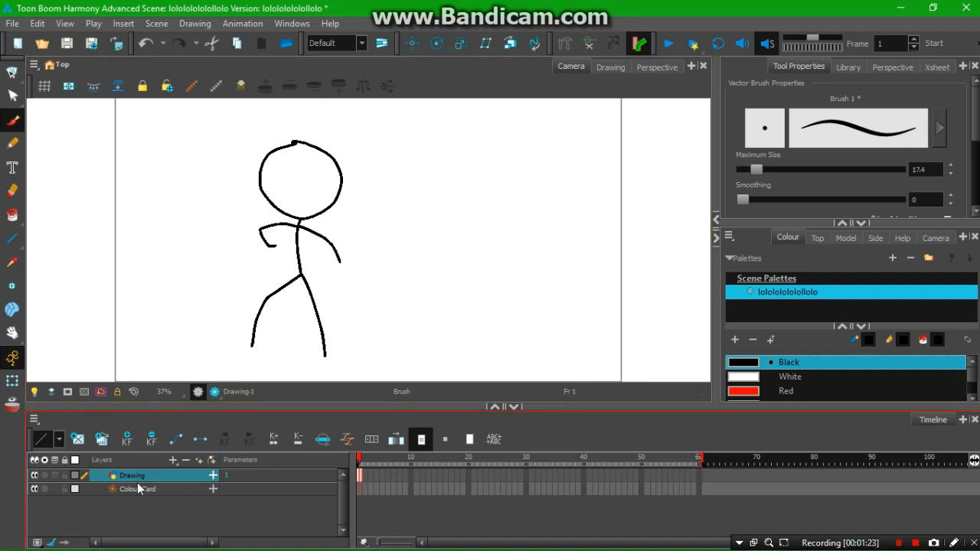
# Select the Colour-Card layer and try to lasso the card in the Camera view with the Select tool.
pyautogui.click(157, 490)
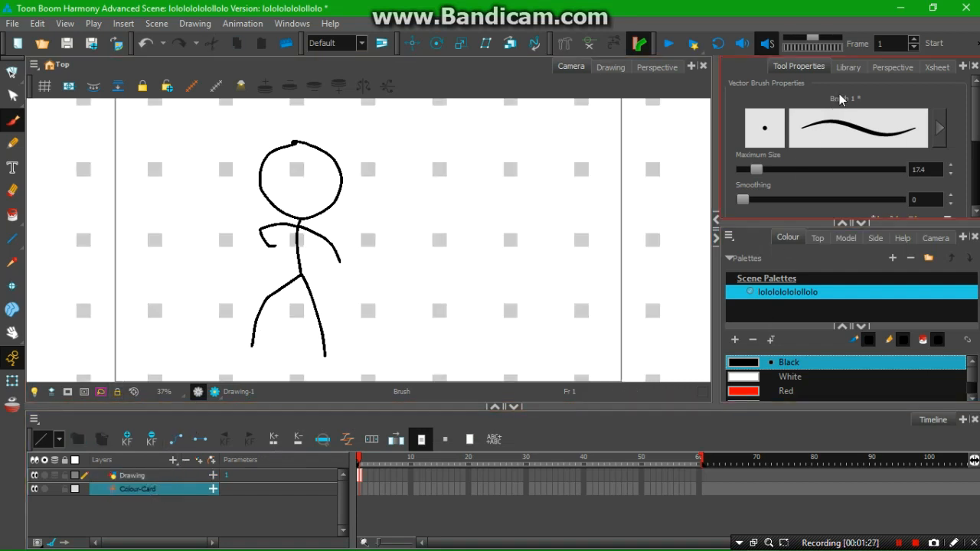
pyautogui.click(12, 71)
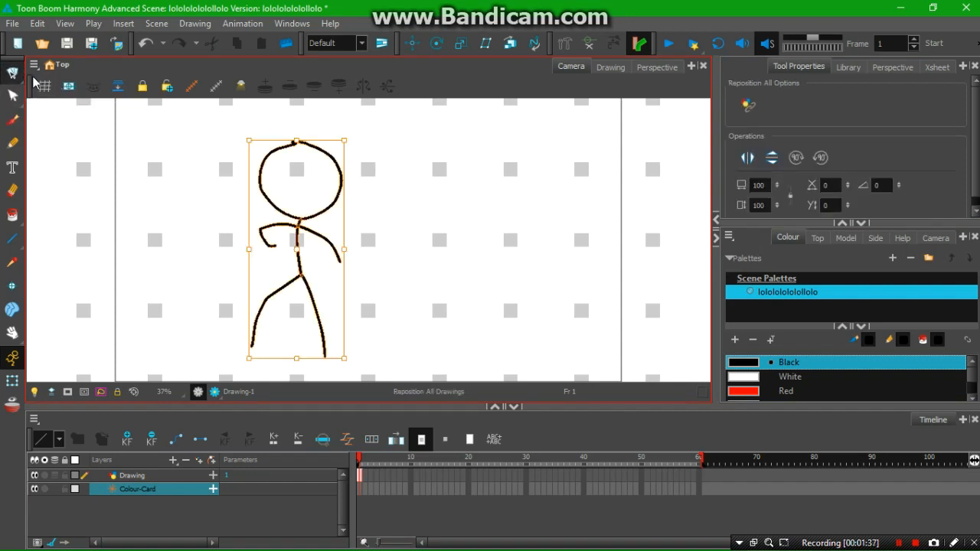
pyautogui.click(18, 78)
pyautogui.click(52, 70)
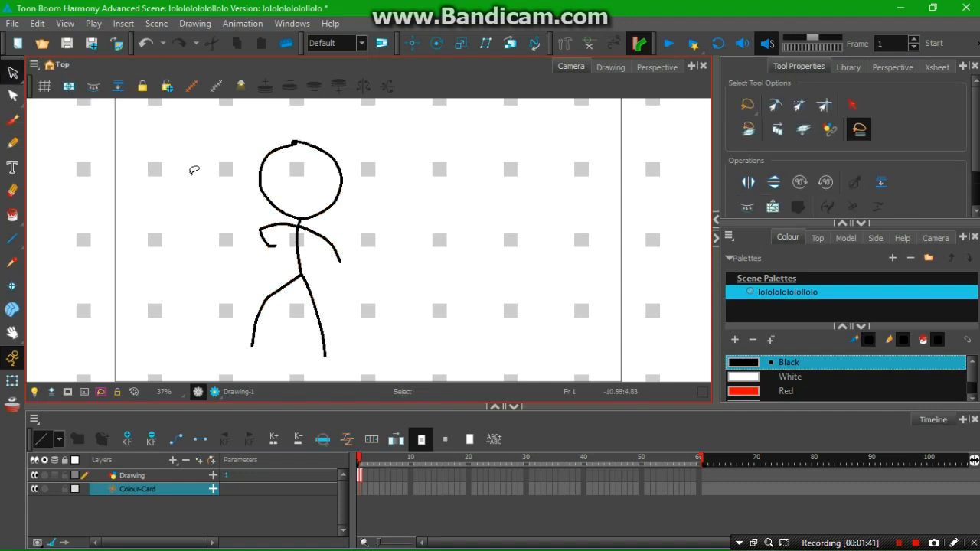
pyautogui.moveTo(186, 268)
pyautogui.mouseDown()
pyautogui.moveTo(183, 232)
pyautogui.moveTo(193, 259)
pyautogui.mouseUp()
pyautogui.moveTo(110, 200)
pyautogui.mouseDown()
pyautogui.moveTo(151, 266)
pyautogui.moveTo(176, 273)
pyautogui.mouseUp()
pyautogui.moveTo(170, 236); pyautogui.dragTo(168, 285)
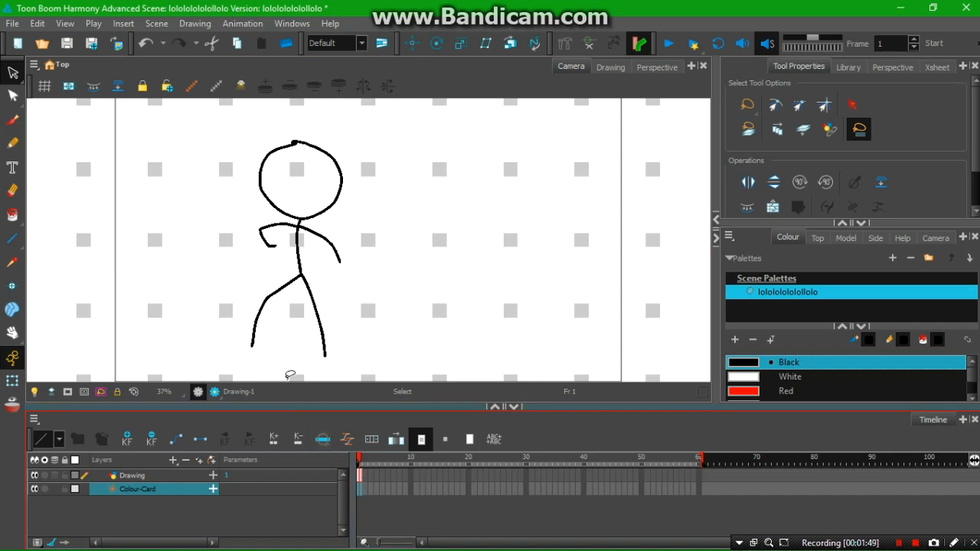
pyautogui.click(274, 200)
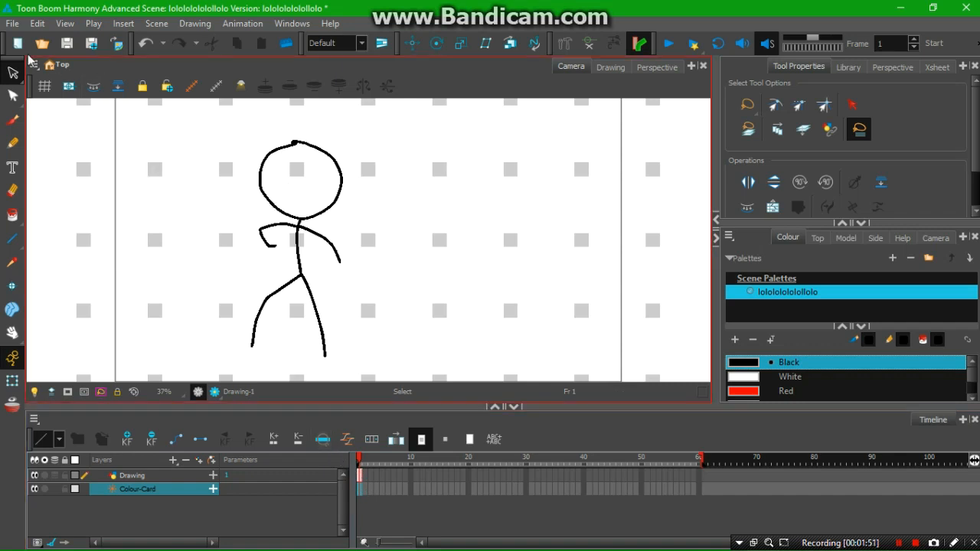
pyautogui.click(16, 75)
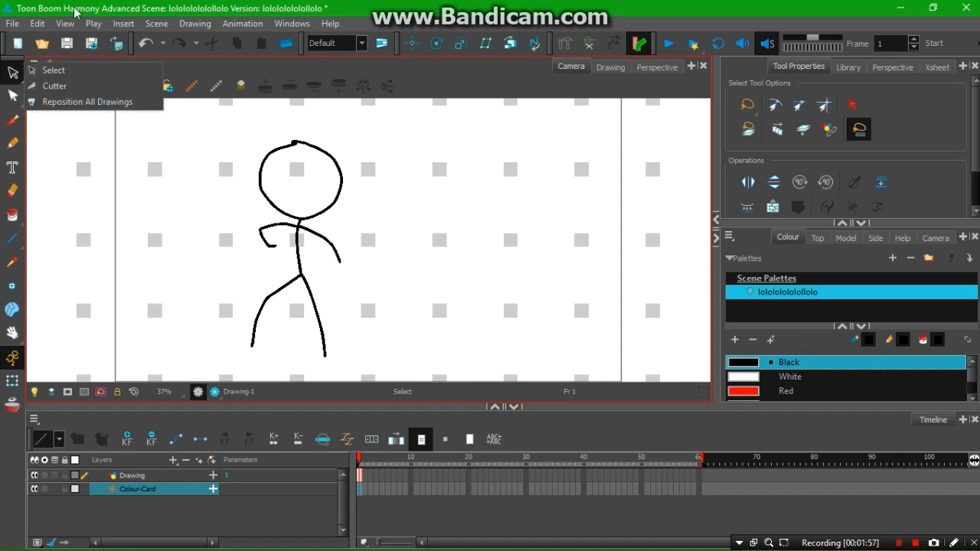
pyautogui.click(412, 86)
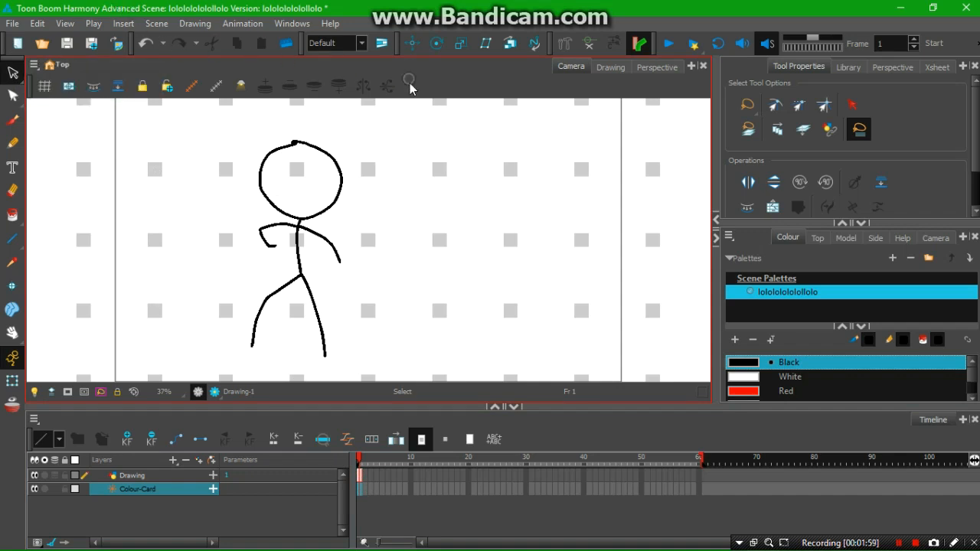
pyautogui.click(148, 427)
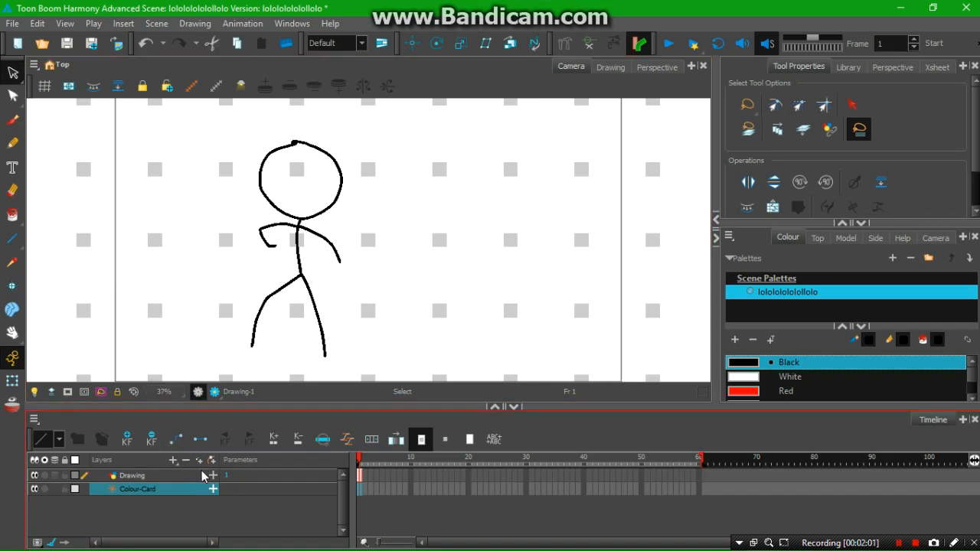